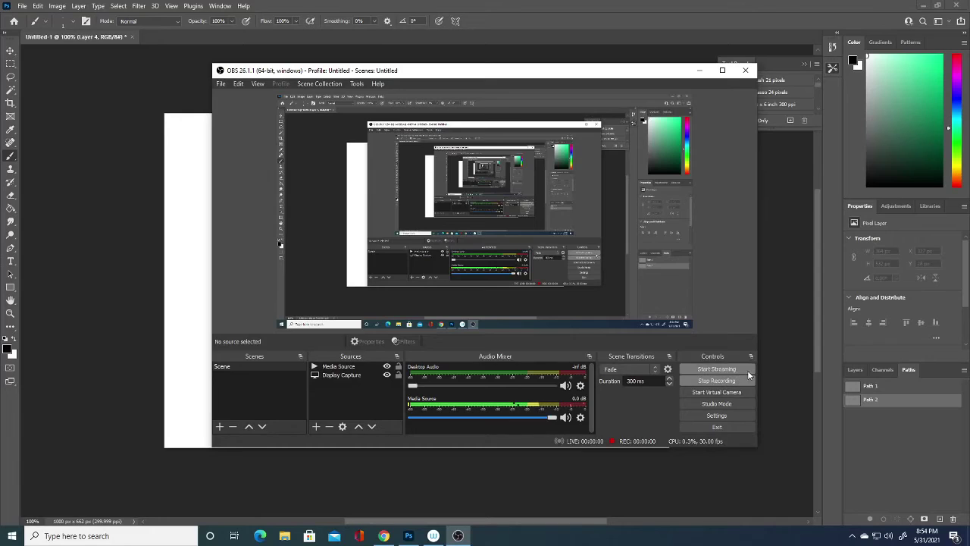
Step: Hide Layer 4 in the Layers panel and add a new empty layer
{"action": "left_click", "coordinate": [770, 328]}
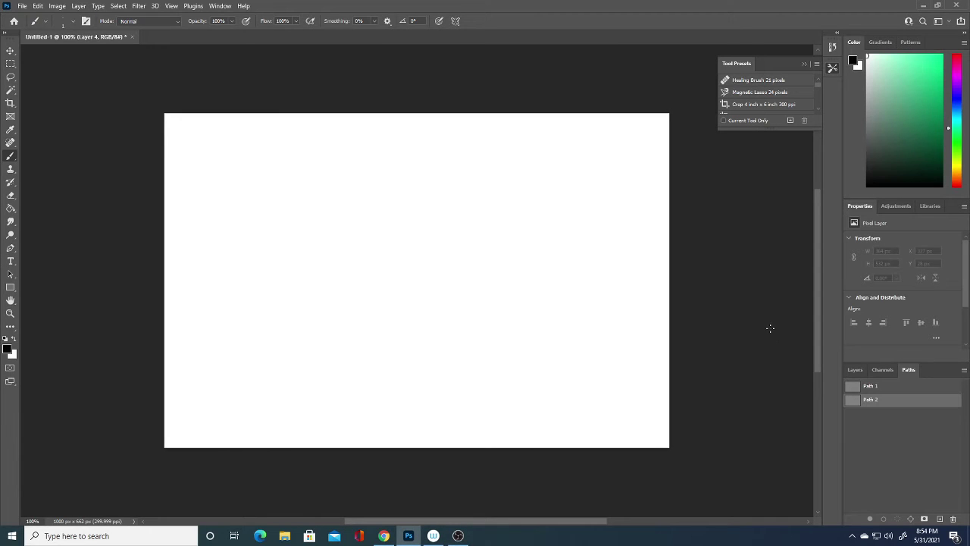
{"action": "left_click", "coordinate": [867, 369]}
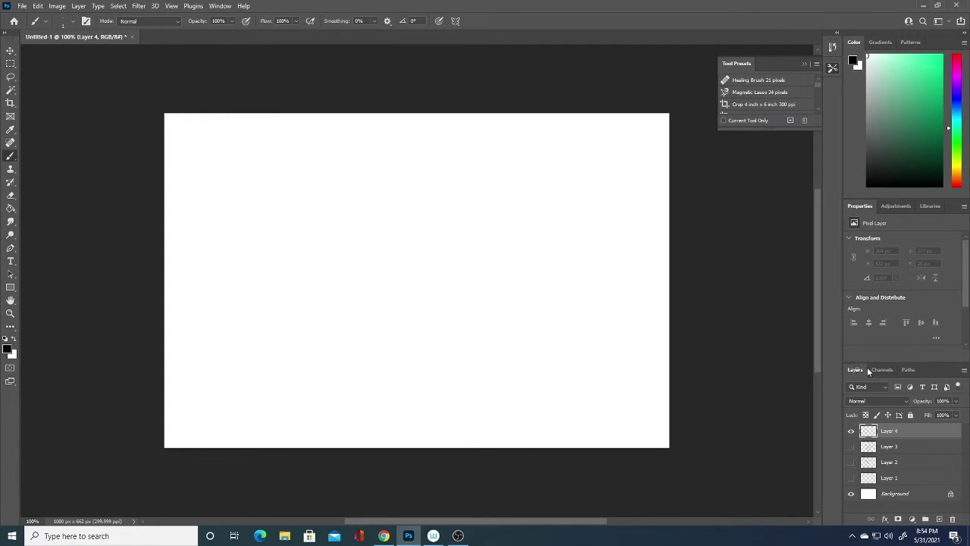
{"action": "left_click", "coordinate": [851, 430]}
{"action": "left_click", "coordinate": [939, 519]}
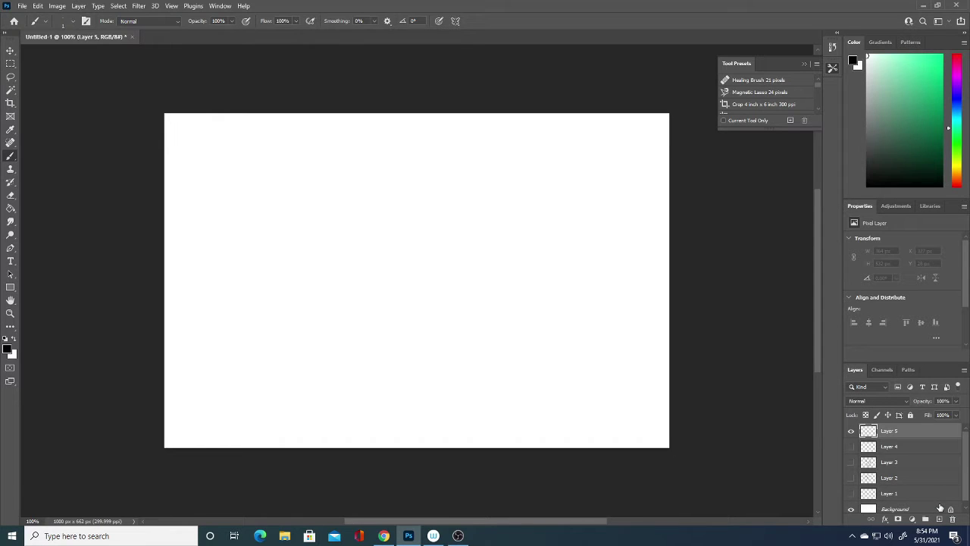
Step: Turn on vertical symmetry with its axis stretched to full canvas height, then add Layer 6
{"action": "left_click", "coordinate": [456, 21]}
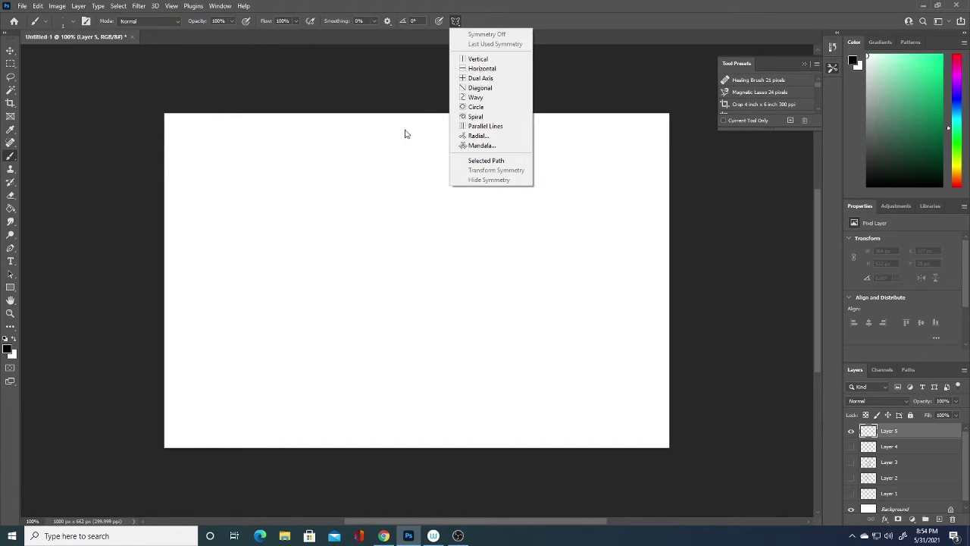
{"action": "left_click", "coordinate": [482, 59]}
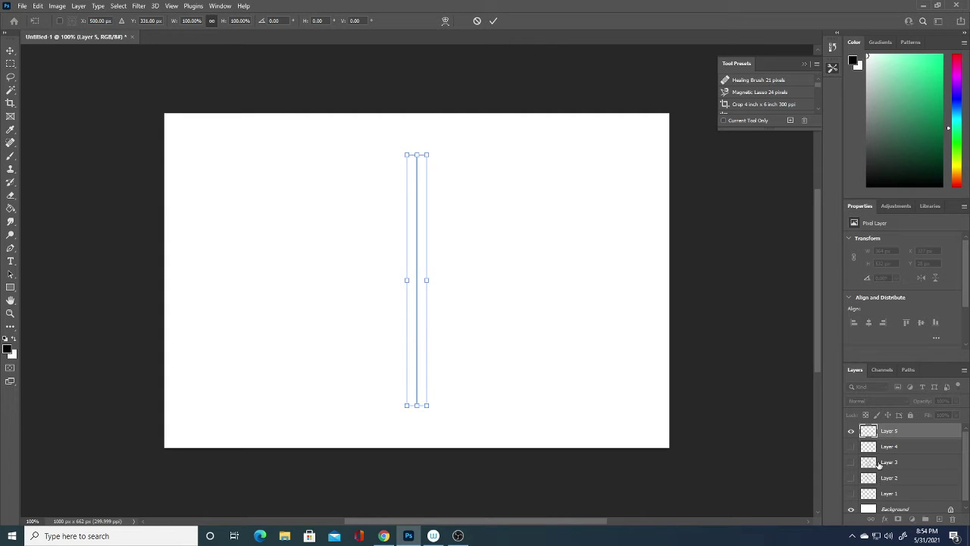
{"action": "left_click_drag", "start_coordinate": [417, 405], "coordinate": [416, 423]}
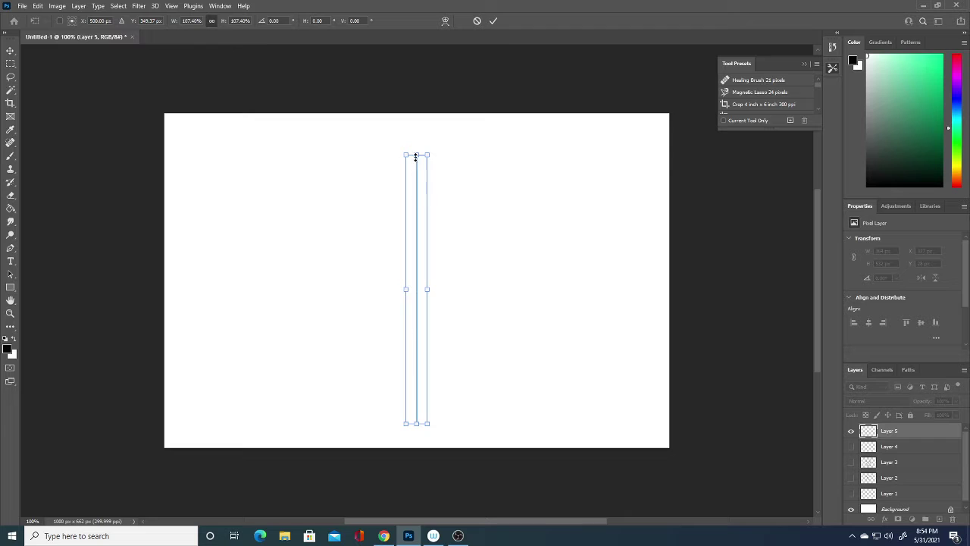
{"action": "left_click_drag", "start_coordinate": [415, 157], "coordinate": [422, 121]}
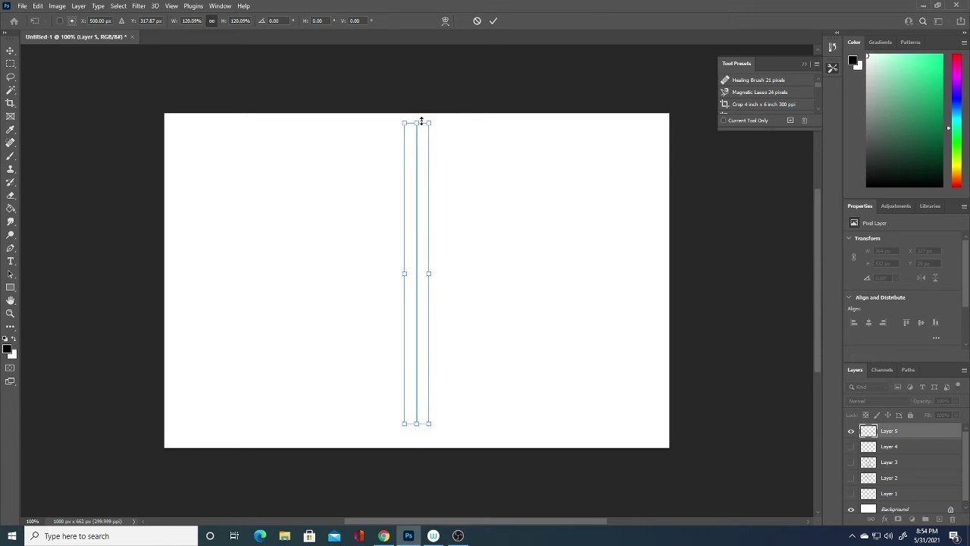
{"action": "key", "text": "Return"}
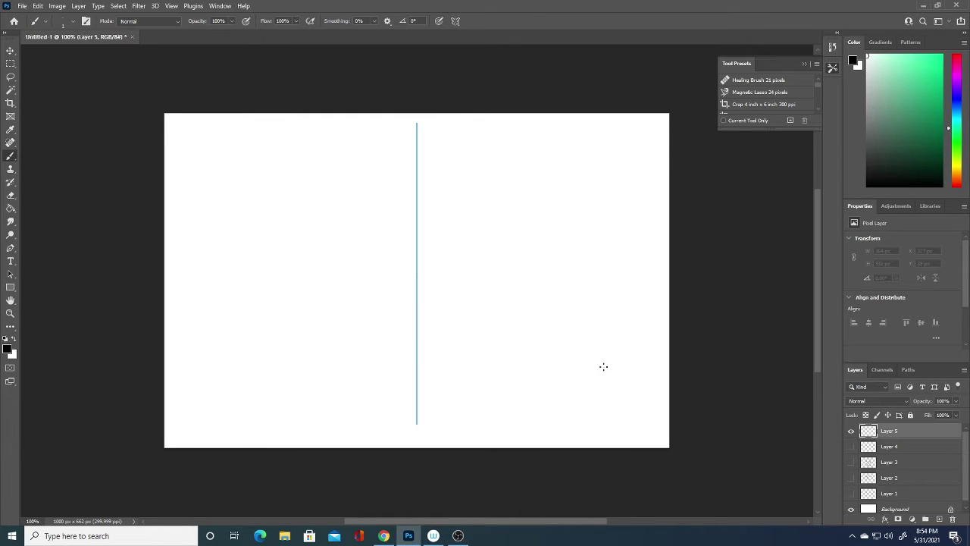
{"action": "left_click", "coordinate": [940, 520]}
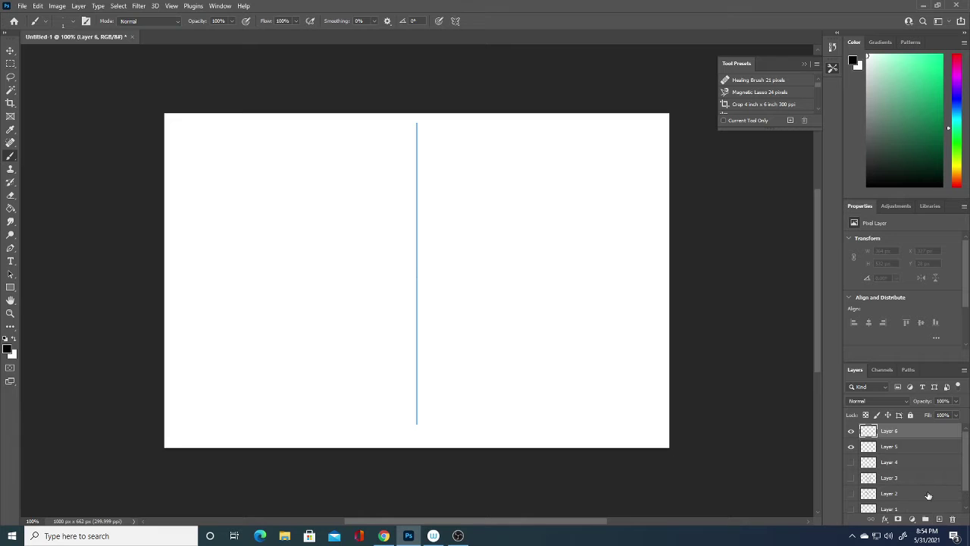
Step: On Layer 5, set the Hard Round brush to 3 px, then paint and erase a mirrored trial stroke
{"action": "left_click", "coordinate": [900, 445]}
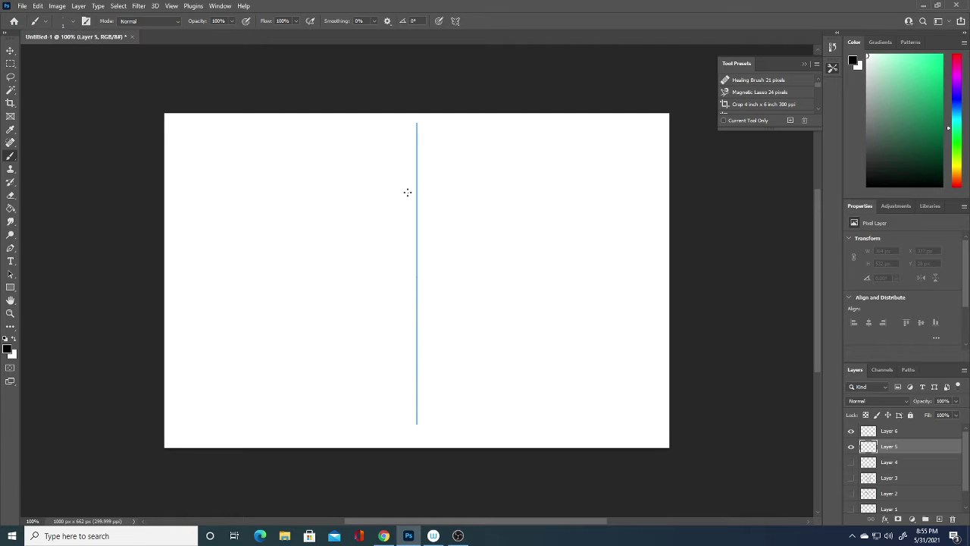
{"action": "left_click", "coordinate": [74, 22]}
{"action": "left_click", "coordinate": [54, 52]}
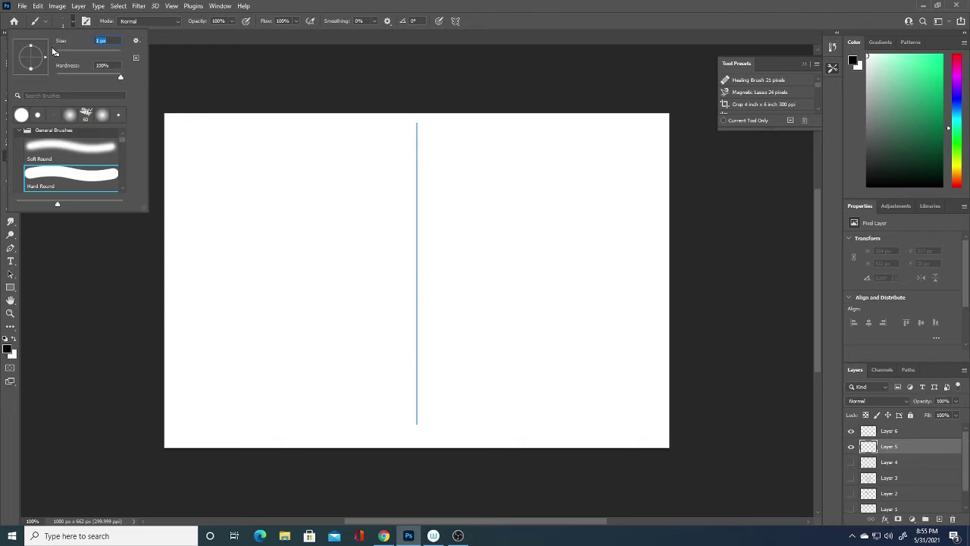
{"action": "key", "text": "Return"}
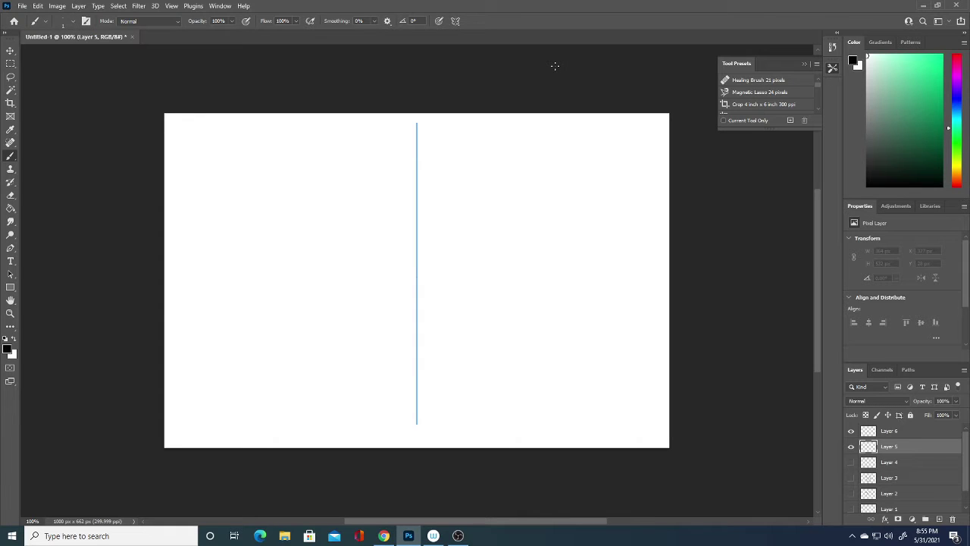
{"action": "right_click", "coordinate": [475, 226]}
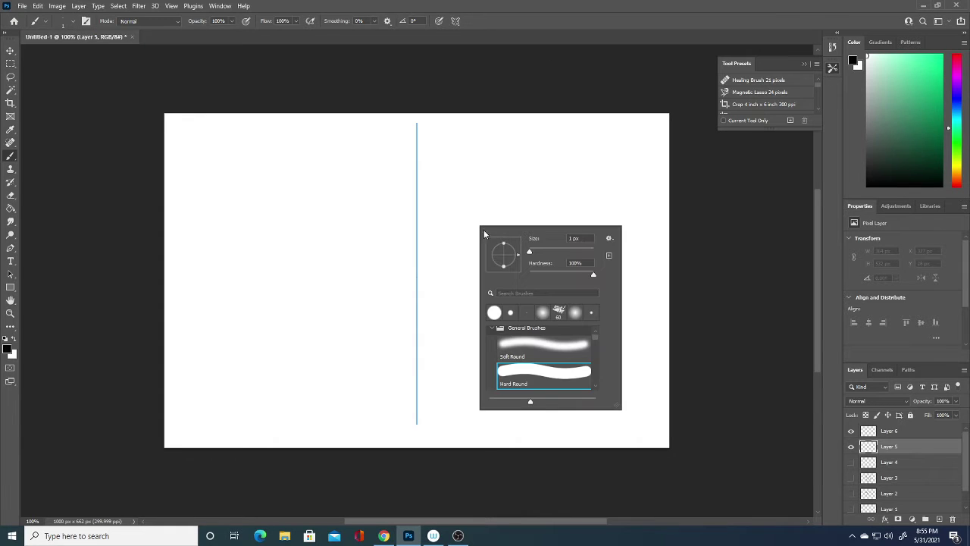
{"action": "left_click_drag", "start_coordinate": [529, 251], "coordinate": [532, 253]}
{"action": "left_click", "coordinate": [531, 242]}
{"action": "left_click", "coordinate": [416, 168]}
{"action": "left_click_drag", "start_coordinate": [416, 168], "coordinate": [490, 194]}
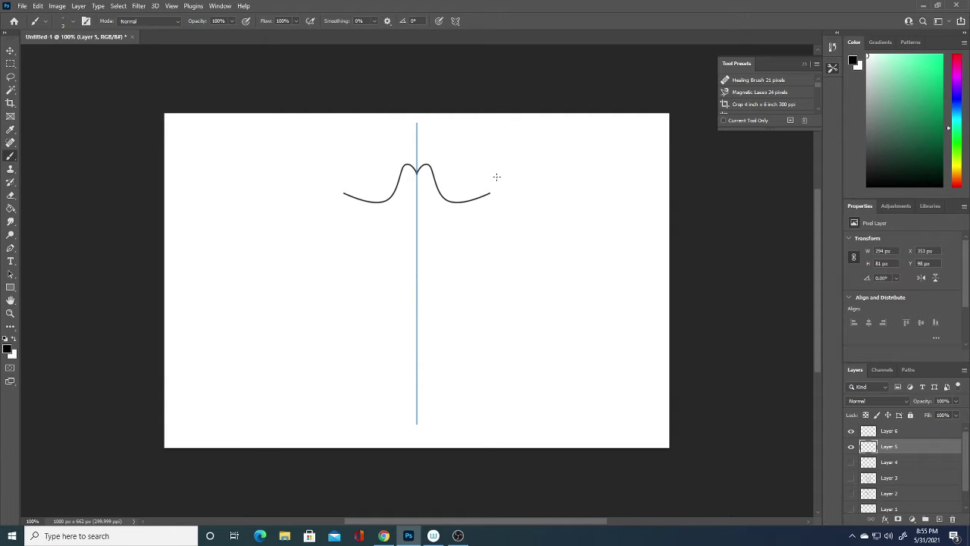
{"action": "mouse_move", "coordinate": [454, 198]}
{"action": "left_mouse_down"}
{"action": "mouse_move", "coordinate": [442, 199]}
{"action": "mouse_move", "coordinate": [416, 169]}
{"action": "mouse_move", "coordinate": [392, 185]}
{"action": "mouse_move", "coordinate": [464, 201]}
{"action": "left_mouse_up"}
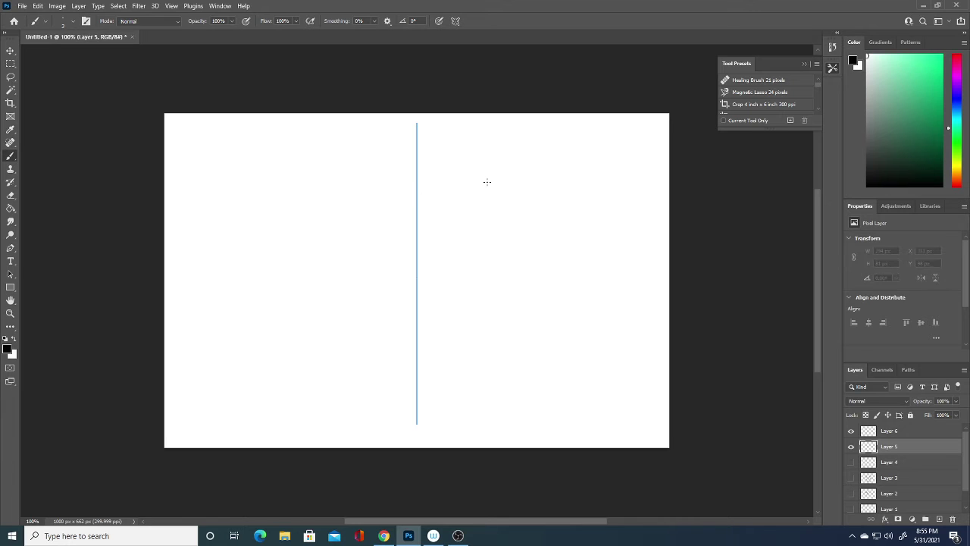
Step: Sketch the mirrored brow lines and almond eye outlines with the 3 px brush
{"action": "left_click", "coordinate": [431, 224]}
{"action": "left_click_drag", "start_coordinate": [432, 225], "coordinate": [486, 214]}
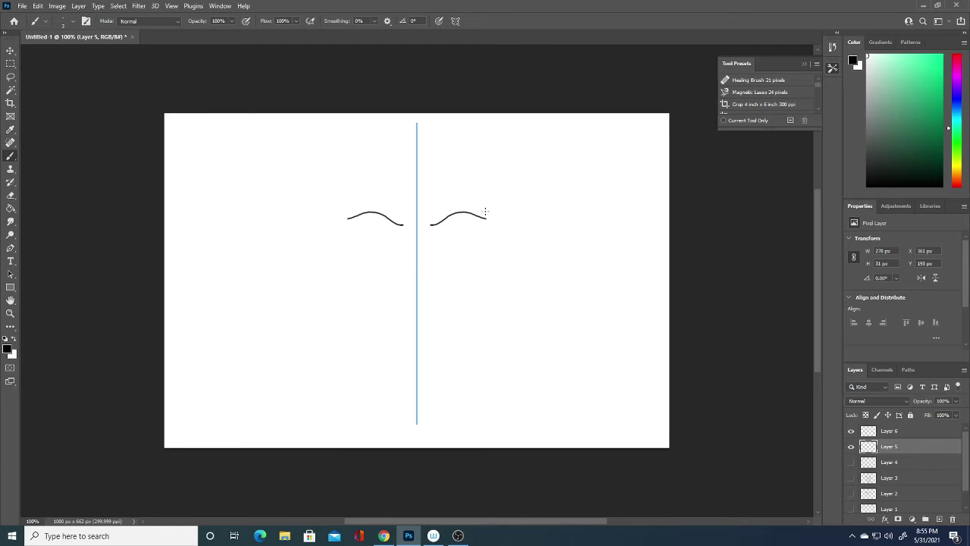
{"action": "mouse_move", "coordinate": [433, 241]}
{"action": "left_mouse_down"}
{"action": "mouse_move", "coordinate": [457, 230]}
{"action": "mouse_move", "coordinate": [482, 237]}
{"action": "mouse_move", "coordinate": [446, 241]}
{"action": "mouse_move", "coordinate": [472, 237]}
{"action": "mouse_move", "coordinate": [431, 224]}
{"action": "mouse_move", "coordinate": [446, 219]}
{"action": "left_mouse_up"}
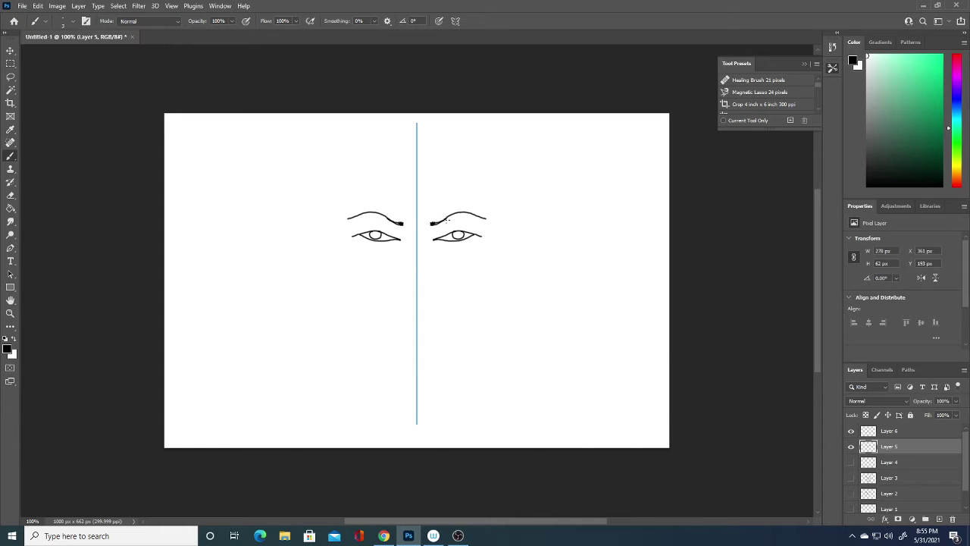
Step: At 10 px brush size, thicken both eyebrows and fill the pupils solid black
{"action": "right_click", "coordinate": [446, 220]}
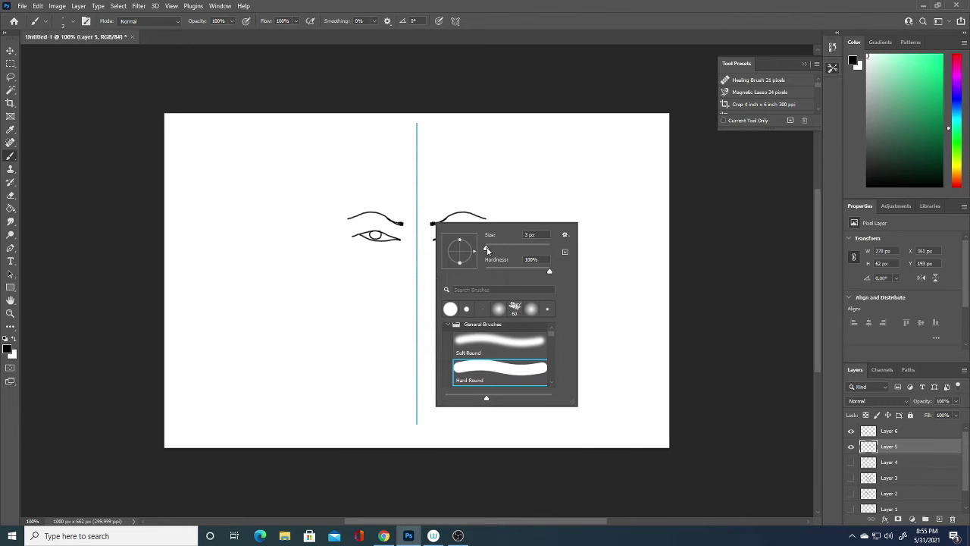
{"action": "left_click_drag", "start_coordinate": [487, 250], "coordinate": [490, 249]}
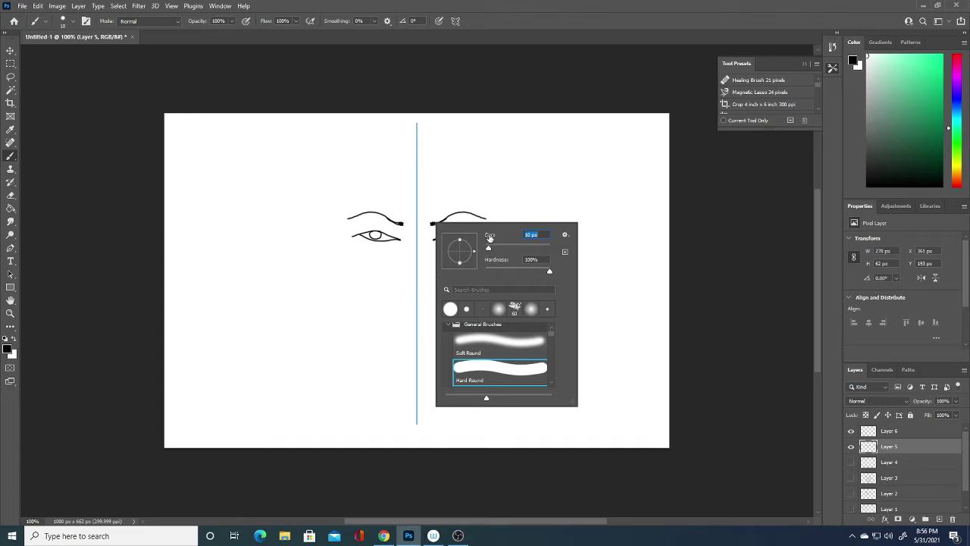
{"action": "left_click", "coordinate": [429, 221]}
{"action": "left_click_drag", "start_coordinate": [431, 222], "coordinate": [485, 217]}
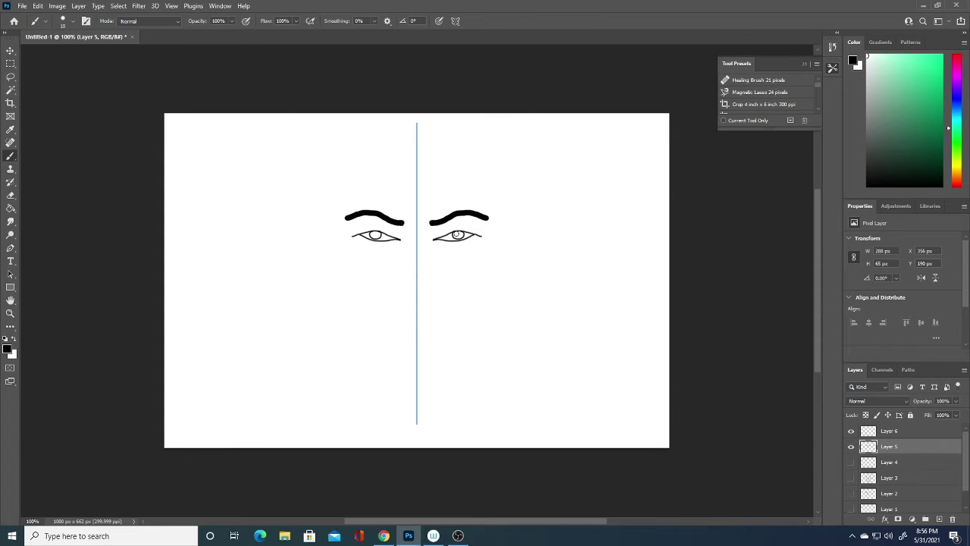
{"action": "left_click_drag", "start_coordinate": [456, 235], "coordinate": [457, 235]}
{"action": "right_click", "coordinate": [456, 233]}
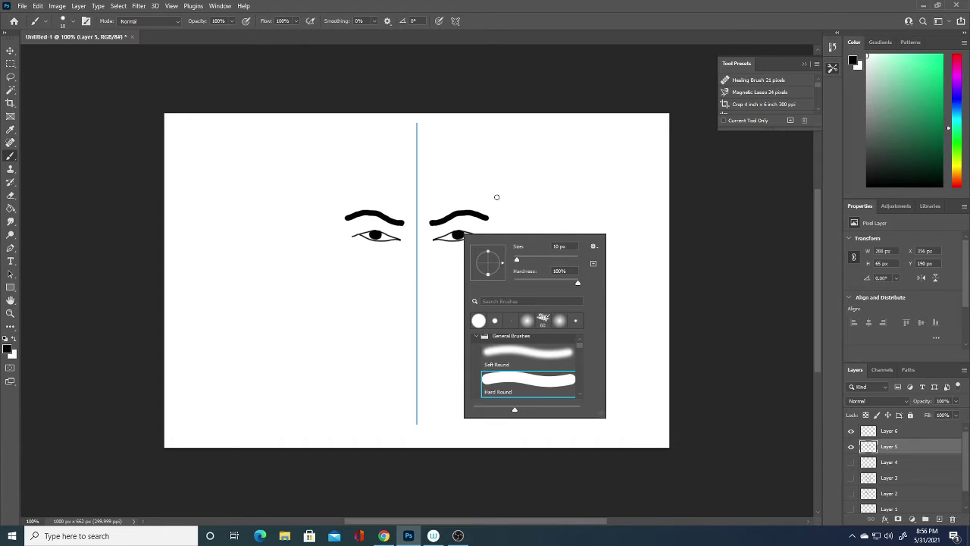
{"action": "left_click", "coordinate": [457, 233]}
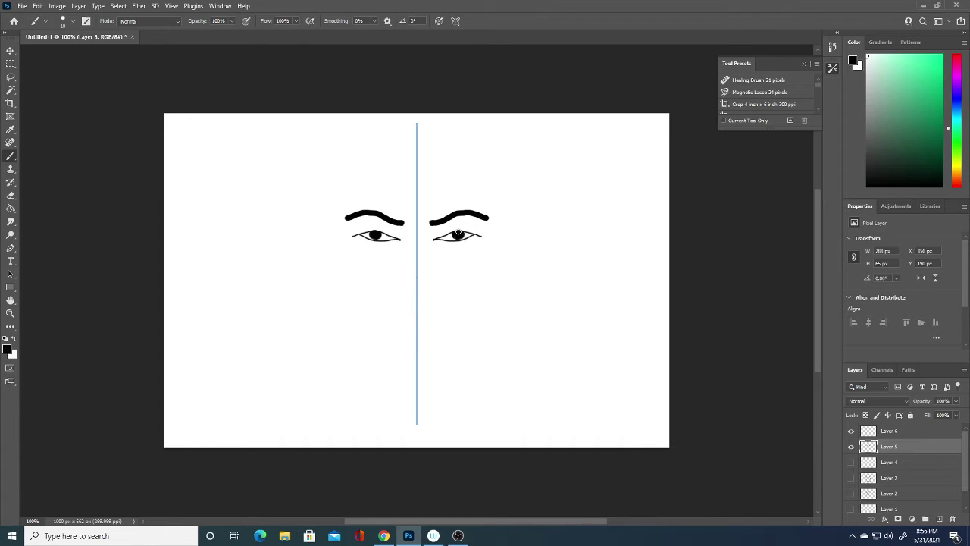
Step: Set the foreground to white, brush to 6 px, and dab highlights into both pupils
{"action": "left_click", "coordinate": [7, 348]}
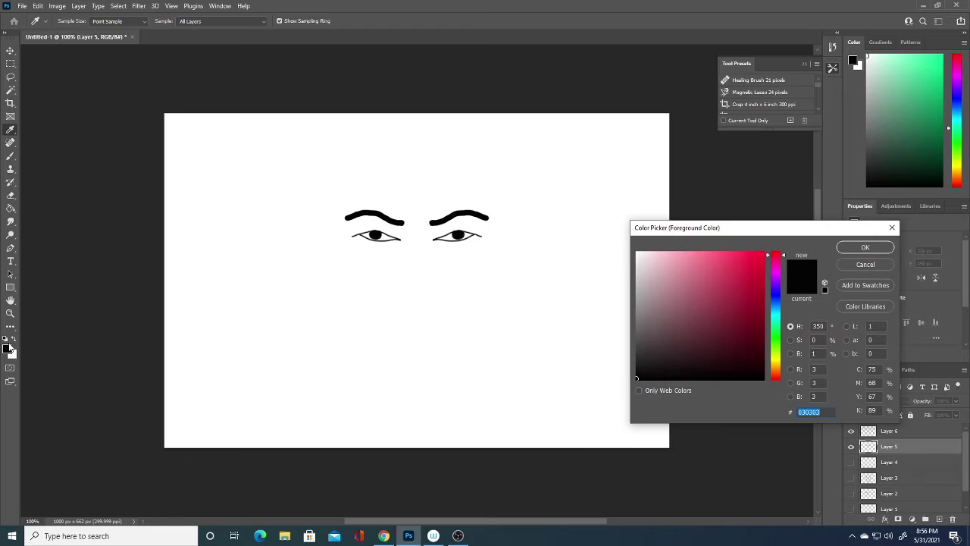
{"action": "left_click", "coordinate": [638, 254]}
{"action": "left_click", "coordinate": [865, 247]}
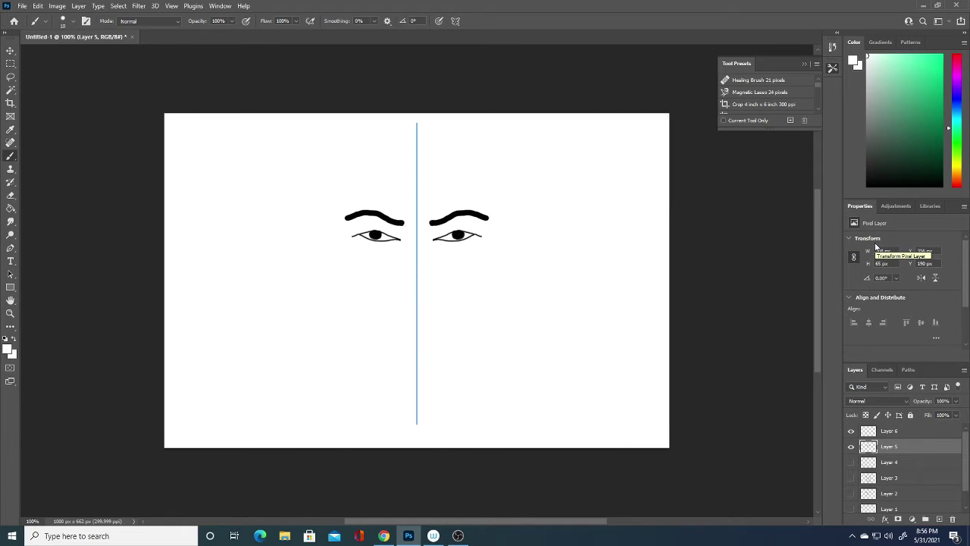
{"action": "right_click", "coordinate": [457, 232]}
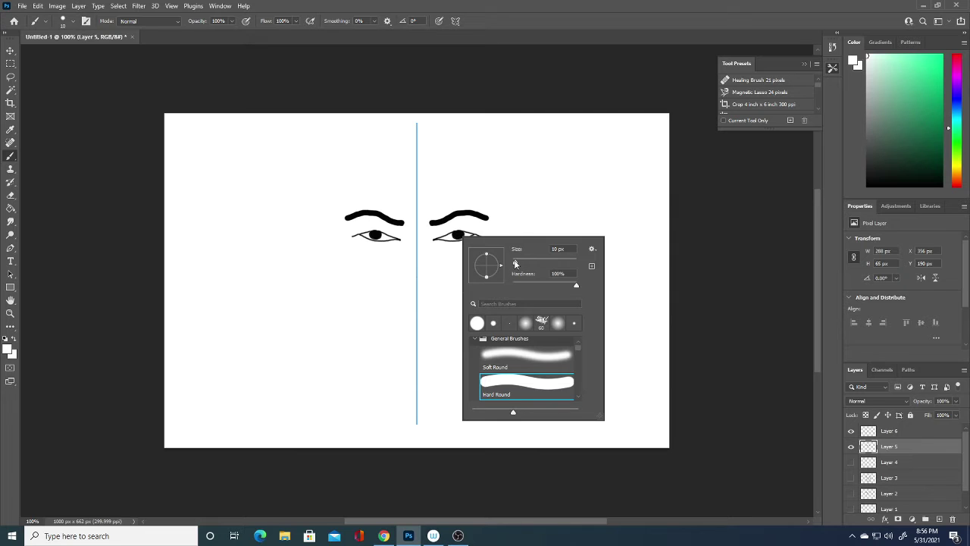
{"action": "left_click_drag", "start_coordinate": [516, 263], "coordinate": [513, 262]}
{"action": "key", "text": "Return"}
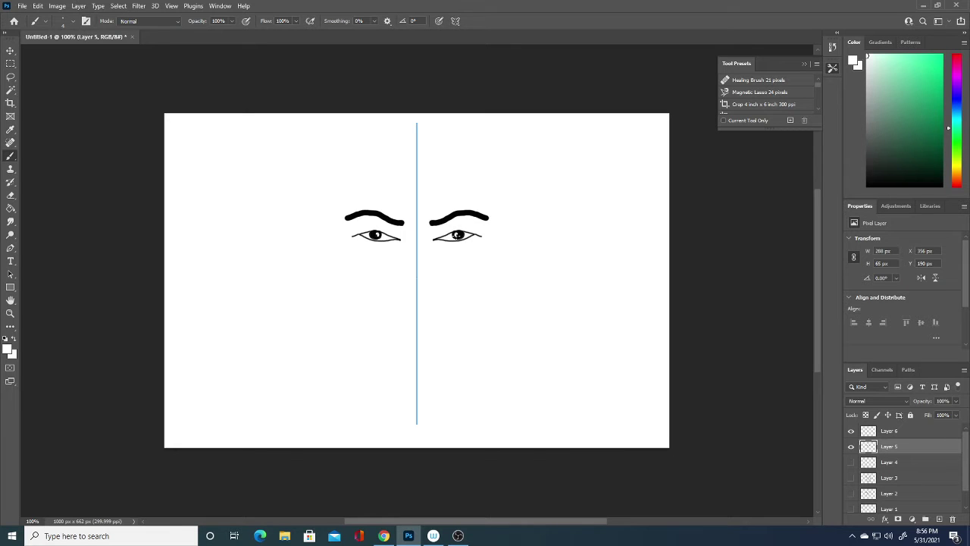
{"action": "left_click", "coordinate": [458, 235]}
Step: Undo the stray white dabs below the eyes and reset the foreground colour to black
{"action": "key", "text": "d"}
{"action": "key", "text": "x"}
{"action": "left_click", "coordinate": [405, 292]}
{"action": "left_click", "coordinate": [409, 300]}
{"action": "key", "text": "ctrl+z"}
{"action": "key", "text": "ctrl+z"}
{"action": "left_click", "coordinate": [9, 351]}
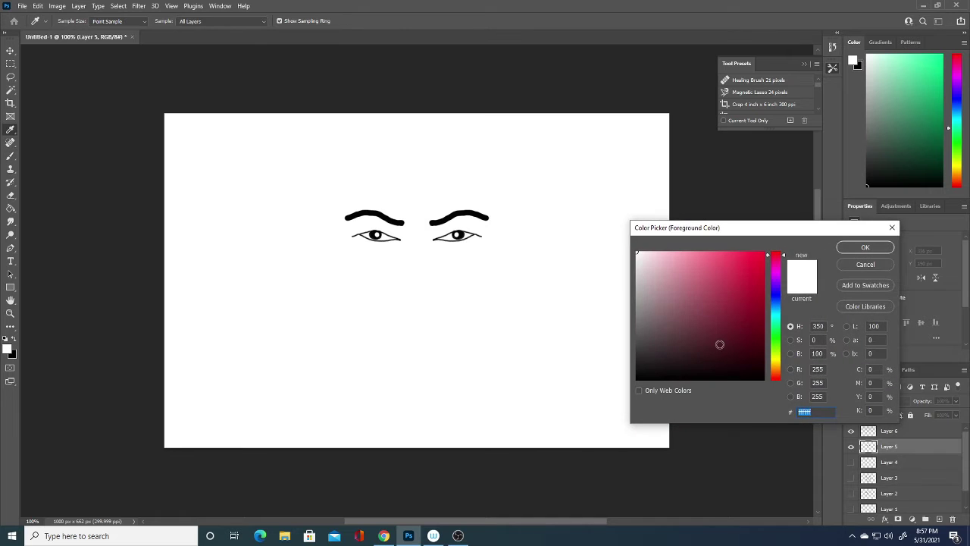
{"action": "left_click", "coordinate": [637, 379]}
{"action": "left_click", "coordinate": [868, 248]}
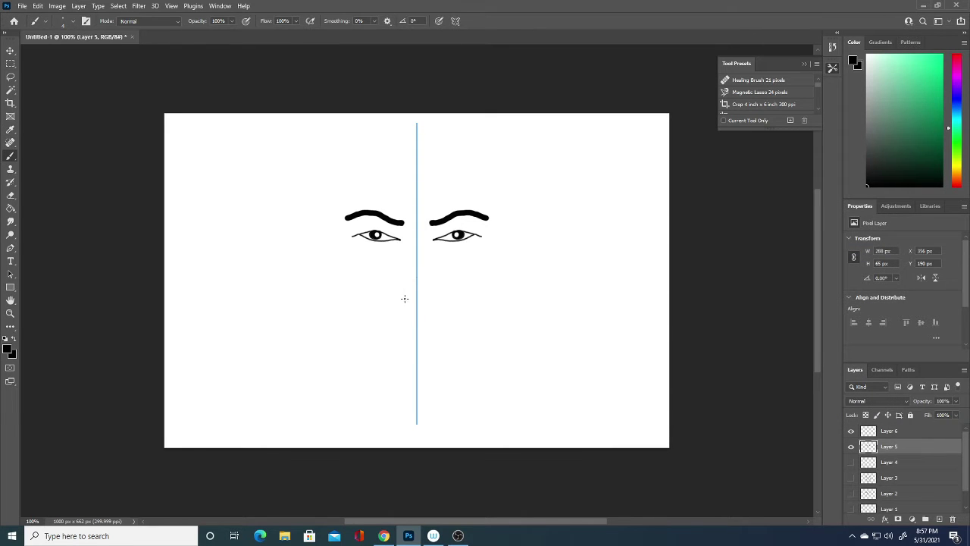
Step: Draw the V-shaped nose and the upper and lower lips, undoing failed trial strokes
{"action": "left_click_drag", "start_coordinate": [404, 296], "coordinate": [416, 306]}
{"action": "key", "text": "ctrl+z"}
{"action": "left_click_drag", "start_coordinate": [406, 296], "coordinate": [426, 298]}
{"action": "key", "text": "ctrl+z"}
{"action": "left_click_drag", "start_coordinate": [407, 298], "coordinate": [427, 301]}
{"action": "left_click_drag", "start_coordinate": [386, 324], "coordinate": [414, 319]}
{"action": "key", "text": "ctrl+z"}
{"action": "key", "text": "ctrl+z"}
{"action": "left_click_drag", "start_coordinate": [387, 332], "coordinate": [417, 328]}
{"action": "key", "text": "ctrl+z"}
{"action": "mouse_move", "coordinate": [393, 327]}
{"action": "left_mouse_down"}
{"action": "mouse_move", "coordinate": [432, 329]}
{"action": "mouse_move", "coordinate": [423, 334]}
{"action": "left_mouse_up"}
Step: Add curves above the brows, the chin, jaw lines up the face sides, and the head top
{"action": "mouse_move", "coordinate": [383, 164]}
{"action": "left_mouse_down"}
{"action": "mouse_move", "coordinate": [455, 206]}
{"action": "mouse_move", "coordinate": [390, 154]}
{"action": "mouse_move", "coordinate": [383, 205]}
{"action": "left_mouse_up"}
{"action": "mouse_move", "coordinate": [417, 371]}
{"action": "left_mouse_down"}
{"action": "mouse_move", "coordinate": [463, 344]}
{"action": "mouse_move", "coordinate": [502, 286]}
{"action": "mouse_move", "coordinate": [501, 265]}
{"action": "left_mouse_up"}
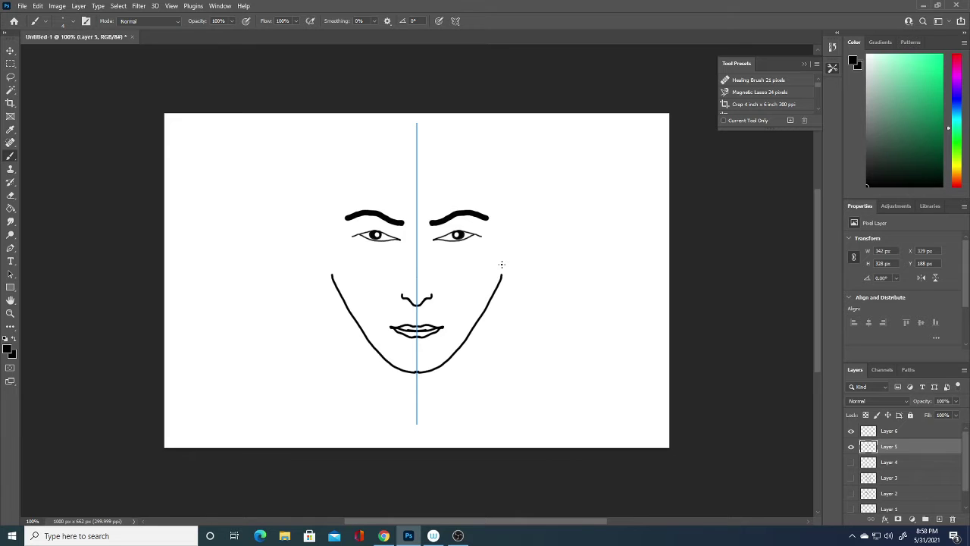
{"action": "key", "text": "ctrl+z"}
{"action": "key", "text": "ctrl+z"}
{"action": "key", "text": "ctrl+z"}
{"action": "mouse_move", "coordinate": [474, 328]}
{"action": "left_mouse_down"}
{"action": "mouse_move", "coordinate": [489, 296]}
{"action": "mouse_move", "coordinate": [495, 230]}
{"action": "left_mouse_up"}
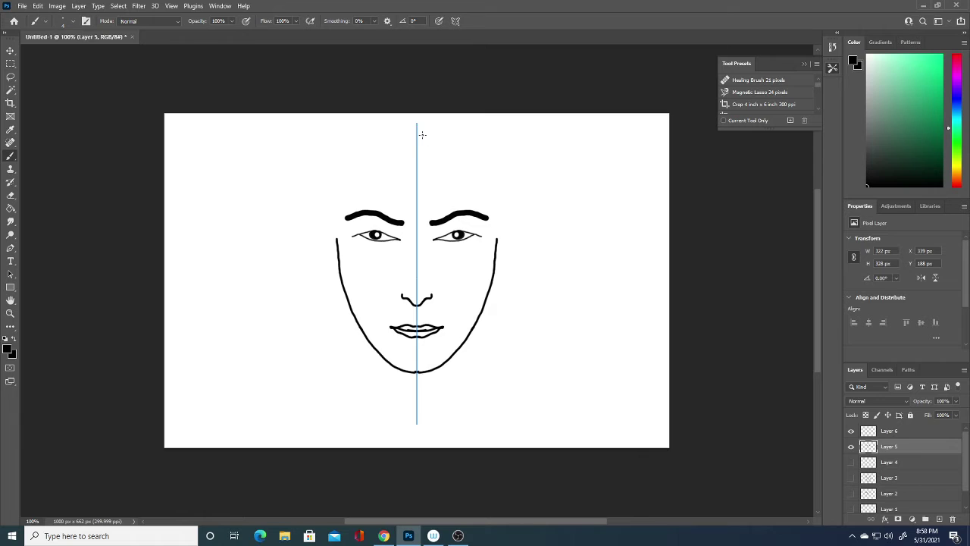
{"action": "mouse_move", "coordinate": [421, 129]}
{"action": "left_mouse_down"}
{"action": "mouse_move", "coordinate": [457, 120]}
{"action": "mouse_move", "coordinate": [491, 132]}
{"action": "mouse_move", "coordinate": [529, 291]}
{"action": "mouse_move", "coordinate": [504, 179]}
{"action": "mouse_move", "coordinate": [454, 121]}
{"action": "mouse_move", "coordinate": [414, 126]}
{"action": "mouse_move", "coordinate": [472, 143]}
{"action": "mouse_move", "coordinate": [513, 210]}
{"action": "mouse_move", "coordinate": [490, 137]}
{"action": "mouse_move", "coordinate": [503, 163]}
{"action": "left_mouse_up"}
Step: Briefly hide and reshow the face layer, then switch symmetry painting off
{"action": "left_click", "coordinate": [852, 448]}
{"action": "left_click", "coordinate": [456, 21]}
{"action": "left_click", "coordinate": [474, 35]}
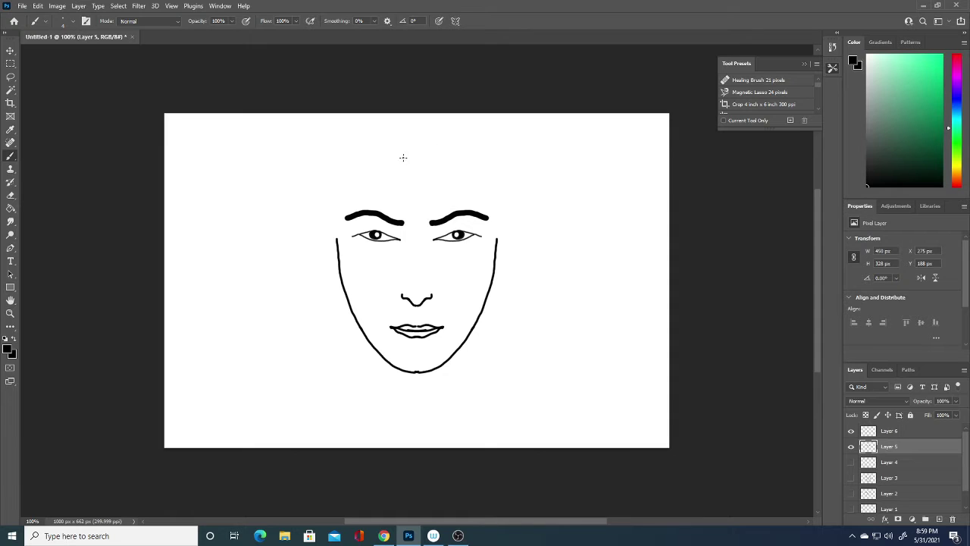
Step: Draw long black hair strands sweeping across the fringe to the right and past the right cheek
{"action": "left_click_drag", "start_coordinate": [387, 163], "coordinate": [450, 202]}
{"action": "left_click_drag", "start_coordinate": [379, 162], "coordinate": [513, 206]}
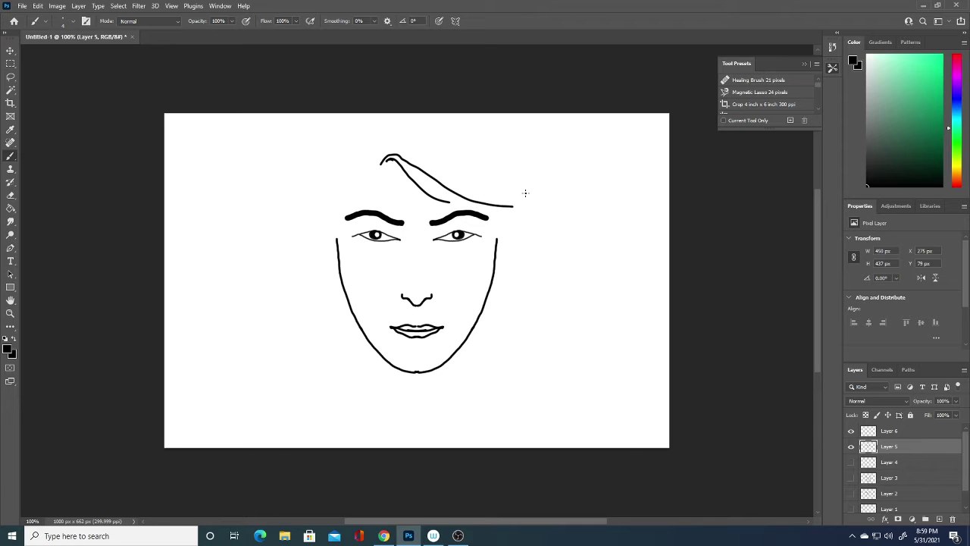
{"action": "left_click_drag", "start_coordinate": [372, 161], "coordinate": [537, 208]}
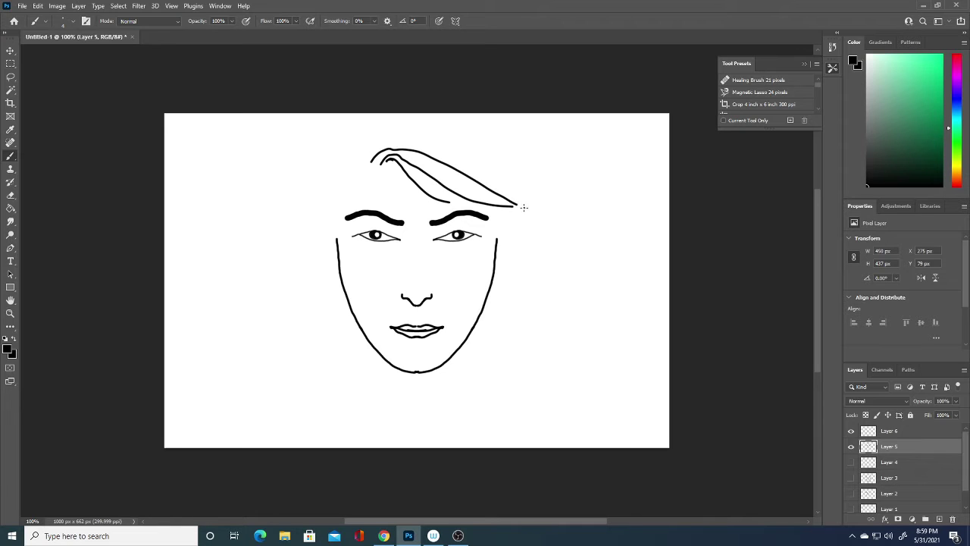
{"action": "left_click_drag", "start_coordinate": [375, 160], "coordinate": [538, 208]}
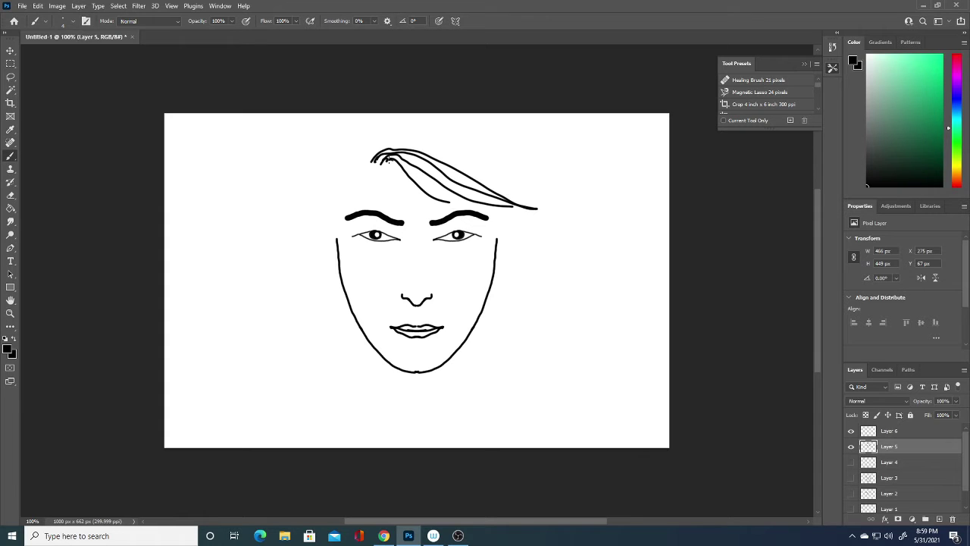
{"action": "left_click_drag", "start_coordinate": [388, 159], "coordinate": [536, 218]}
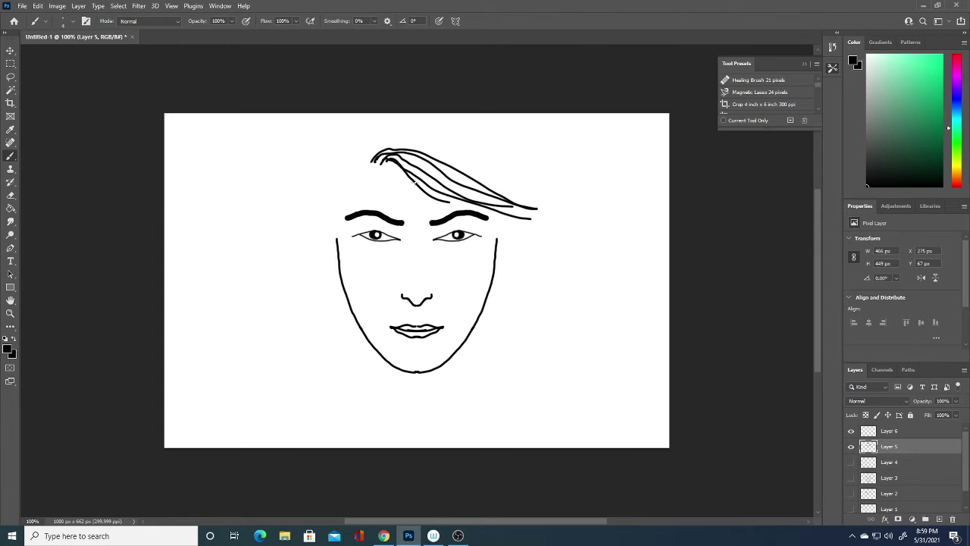
{"action": "left_click_drag", "start_coordinate": [414, 181], "coordinate": [537, 225]}
{"action": "left_click_drag", "start_coordinate": [483, 208], "coordinate": [521, 246]}
{"action": "left_click_drag", "start_coordinate": [492, 215], "coordinate": [520, 266]}
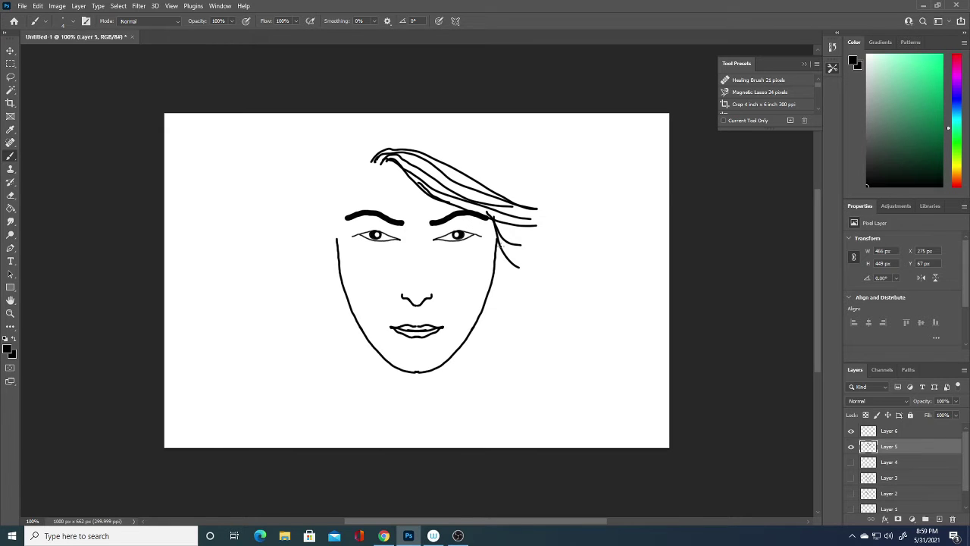
{"action": "left_click_drag", "start_coordinate": [366, 162], "coordinate": [554, 223]}
{"action": "left_click_drag", "start_coordinate": [366, 158], "coordinate": [562, 213]}
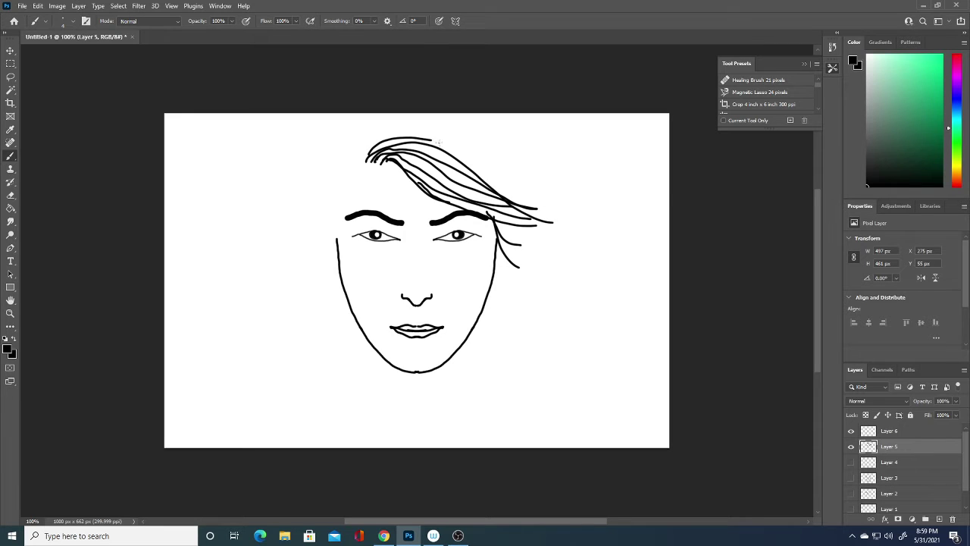
{"action": "mouse_move", "coordinate": [354, 152]}
{"action": "left_mouse_down"}
{"action": "mouse_move", "coordinate": [467, 153]}
{"action": "mouse_move", "coordinate": [551, 195]}
{"action": "left_mouse_up"}
{"action": "mouse_move", "coordinate": [368, 150]}
{"action": "left_mouse_down"}
{"action": "mouse_move", "coordinate": [459, 193]}
{"action": "mouse_move", "coordinate": [552, 217]}
{"action": "mouse_move", "coordinate": [426, 149]}
{"action": "mouse_move", "coordinate": [562, 220]}
{"action": "left_mouse_up"}
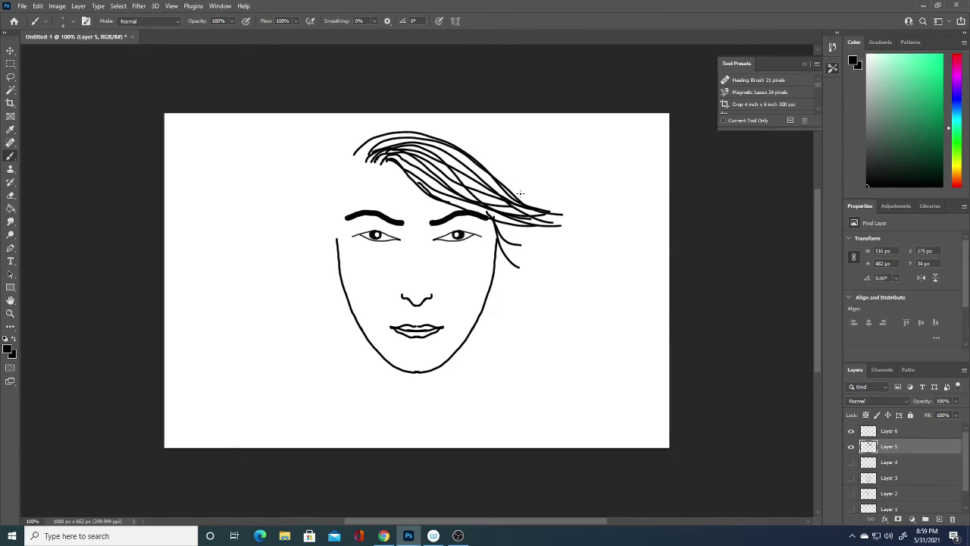
{"action": "mouse_move", "coordinate": [361, 156]}
{"action": "left_mouse_down"}
{"action": "mouse_move", "coordinate": [373, 144]}
{"action": "mouse_move", "coordinate": [500, 178]}
{"action": "mouse_move", "coordinate": [557, 225]}
{"action": "left_mouse_up"}
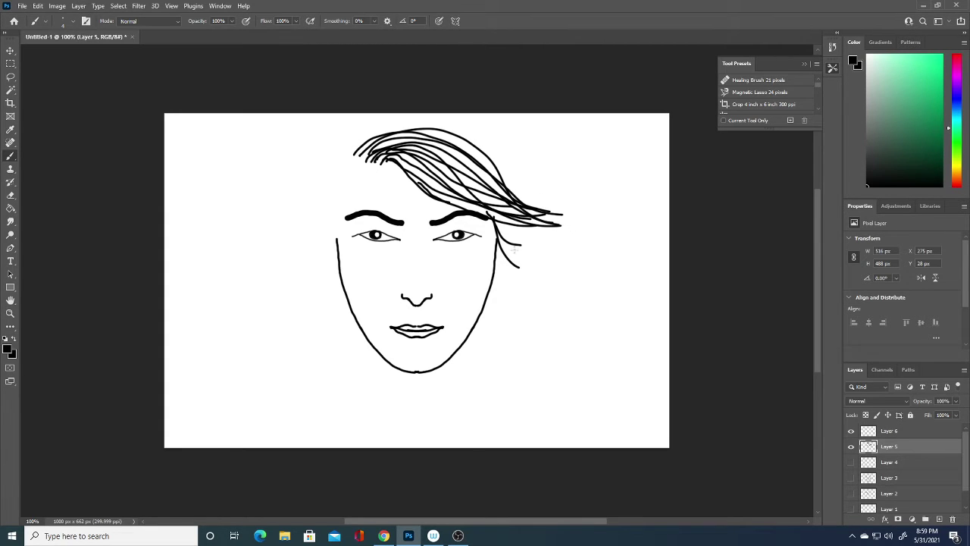
{"action": "left_click_drag", "start_coordinate": [539, 219], "coordinate": [488, 305]}
Step: Draw curved strands down the left side of the head to the jaw, plus the left neck line
{"action": "left_click_drag", "start_coordinate": [373, 135], "coordinate": [326, 218]}
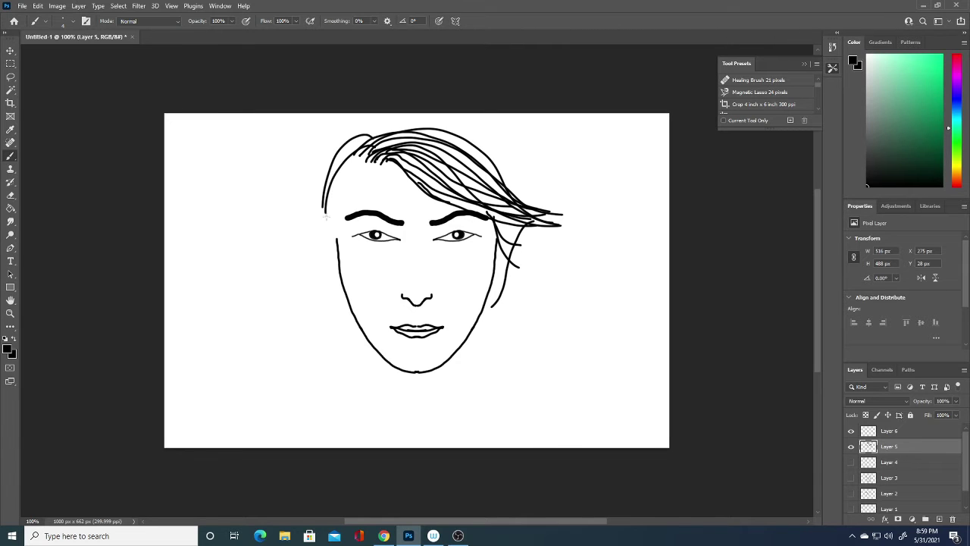
{"action": "mouse_move", "coordinate": [370, 155]}
{"action": "left_mouse_down"}
{"action": "mouse_move", "coordinate": [340, 179]}
{"action": "mouse_move", "coordinate": [328, 219]}
{"action": "mouse_move", "coordinate": [333, 225]}
{"action": "mouse_move", "coordinate": [340, 213]}
{"action": "mouse_move", "coordinate": [338, 247]}
{"action": "left_mouse_up"}
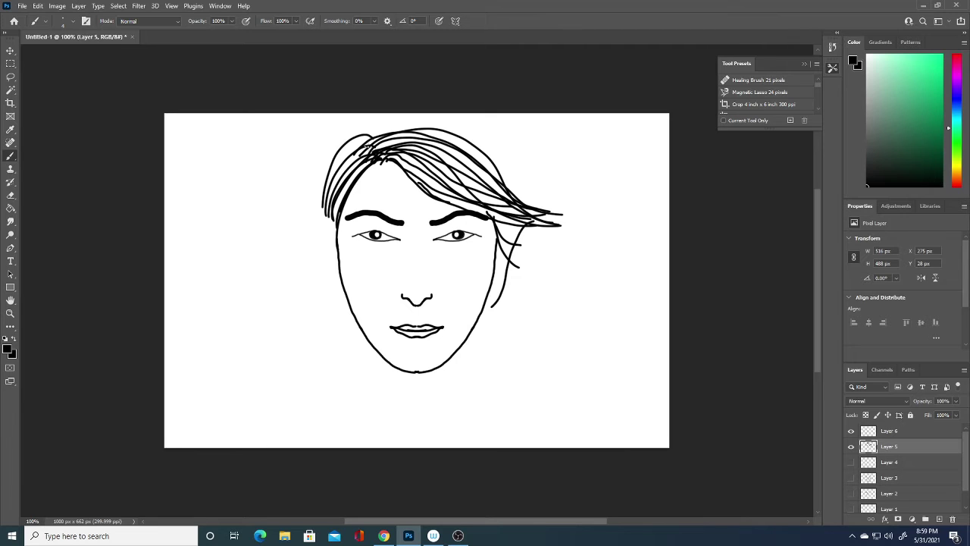
{"action": "left_click_drag", "start_coordinate": [374, 145], "coordinate": [315, 229]}
{"action": "mouse_move", "coordinate": [343, 171]}
{"action": "left_mouse_down"}
{"action": "mouse_move", "coordinate": [321, 245]}
{"action": "mouse_move", "coordinate": [322, 287]}
{"action": "left_mouse_up"}
{"action": "mouse_move", "coordinate": [318, 203]}
{"action": "left_mouse_down"}
{"action": "mouse_move", "coordinate": [317, 244]}
{"action": "mouse_move", "coordinate": [337, 314]}
{"action": "mouse_move", "coordinate": [334, 297]}
{"action": "left_mouse_up"}
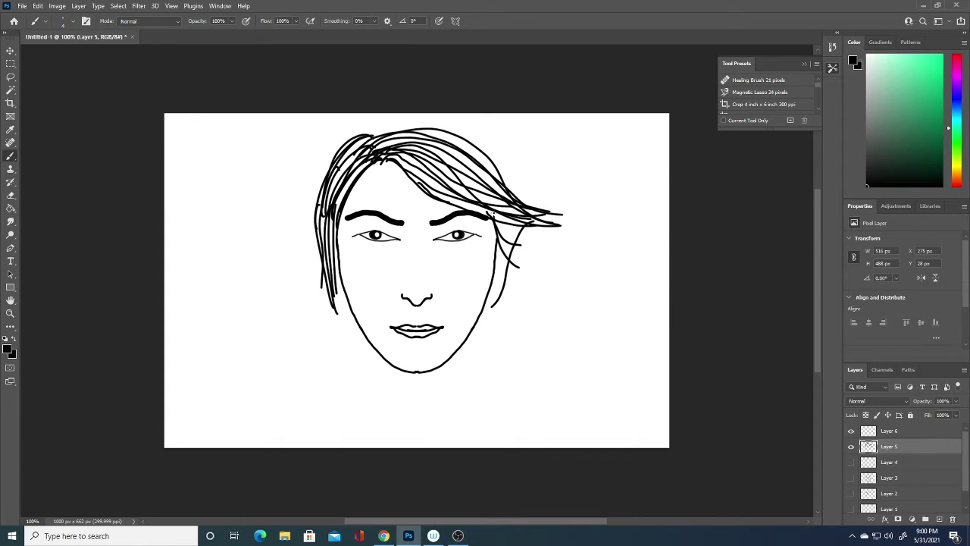
{"action": "mouse_move", "coordinate": [494, 211]}
{"action": "left_mouse_down"}
{"action": "mouse_move", "coordinate": [533, 235]}
{"action": "mouse_move", "coordinate": [524, 257]}
{"action": "mouse_move", "coordinate": [500, 264]}
{"action": "mouse_move", "coordinate": [517, 282]}
{"action": "mouse_move", "coordinate": [515, 311]}
{"action": "mouse_move", "coordinate": [483, 373]}
{"action": "mouse_move", "coordinate": [493, 388]}
{"action": "left_mouse_up"}
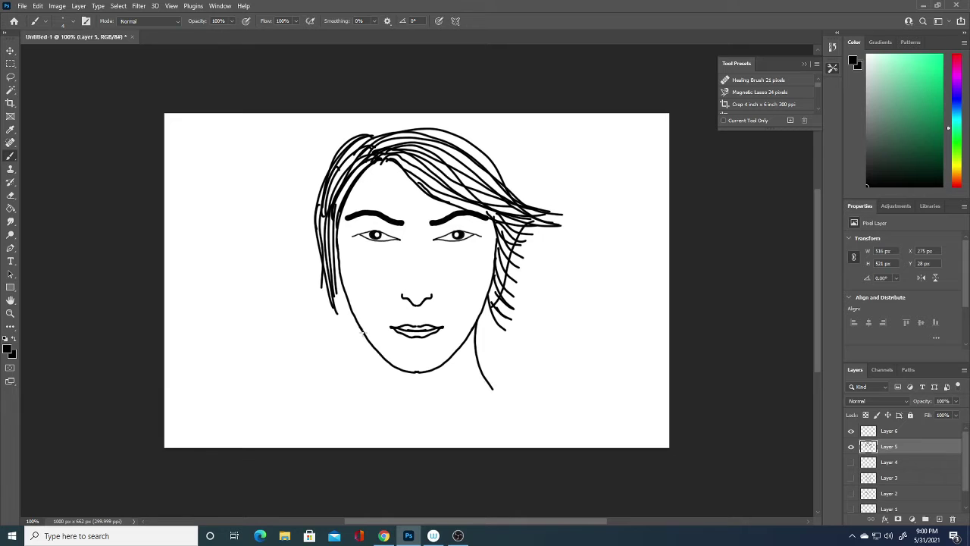
{"action": "left_click_drag", "start_coordinate": [364, 332], "coordinate": [361, 394]}
{"action": "mouse_move", "coordinate": [326, 273]}
{"action": "left_mouse_down"}
{"action": "mouse_move", "coordinate": [343, 320]}
{"action": "mouse_move", "coordinate": [370, 349]}
{"action": "left_mouse_up"}
{"action": "left_click_drag", "start_coordinate": [319, 242], "coordinate": [369, 371]}
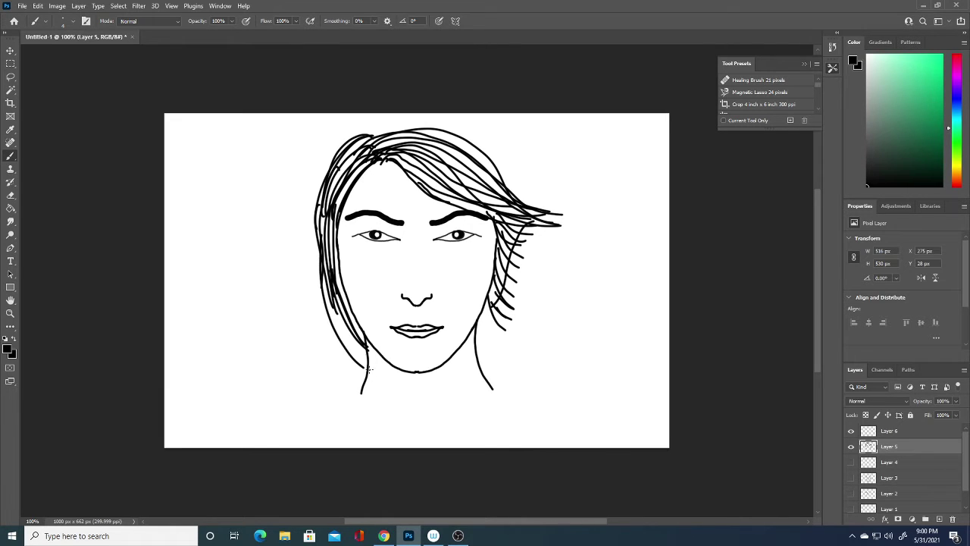
{"action": "left_click_drag", "start_coordinate": [324, 290], "coordinate": [375, 367]}
{"action": "mouse_move", "coordinate": [335, 315]}
{"action": "left_mouse_down"}
{"action": "mouse_move", "coordinate": [378, 371]}
{"action": "mouse_move", "coordinate": [320, 308]}
{"action": "mouse_move", "coordinate": [309, 209]}
{"action": "mouse_move", "coordinate": [386, 129]}
{"action": "left_mouse_up"}
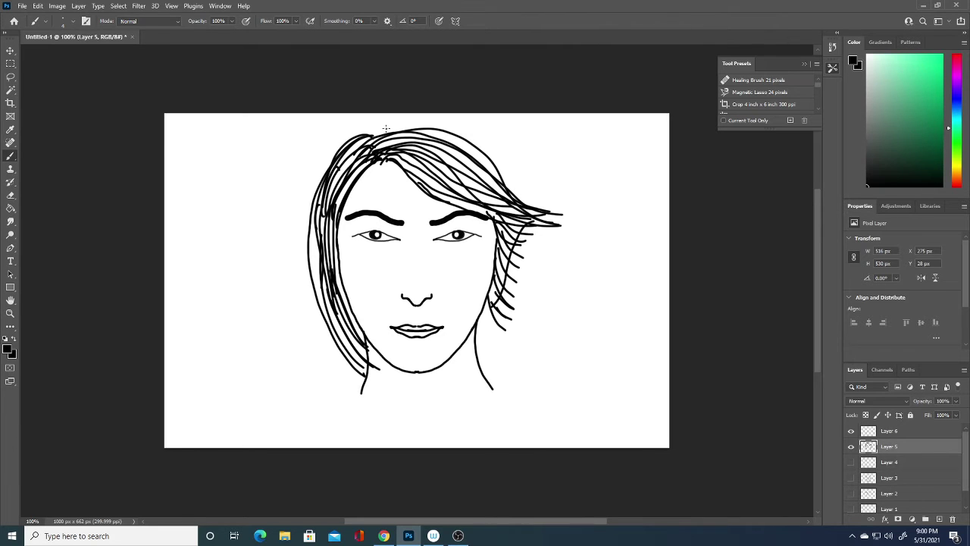
{"action": "mouse_move", "coordinate": [373, 391]}
{"action": "left_mouse_down"}
{"action": "mouse_move", "coordinate": [342, 363]}
{"action": "mouse_move", "coordinate": [300, 249]}
{"action": "mouse_move", "coordinate": [335, 159]}
{"action": "left_mouse_up"}
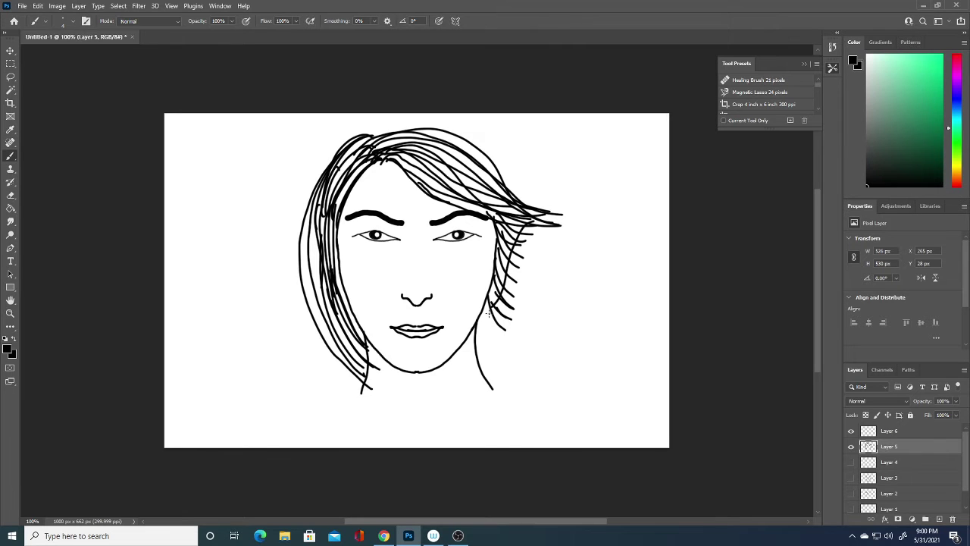
Step: Add strands below the right ear, an arc over the head, and the lower left and right hair
{"action": "mouse_move", "coordinate": [488, 310]}
{"action": "left_mouse_down"}
{"action": "mouse_move", "coordinate": [494, 350]}
{"action": "mouse_move", "coordinate": [479, 371]}
{"action": "left_mouse_up"}
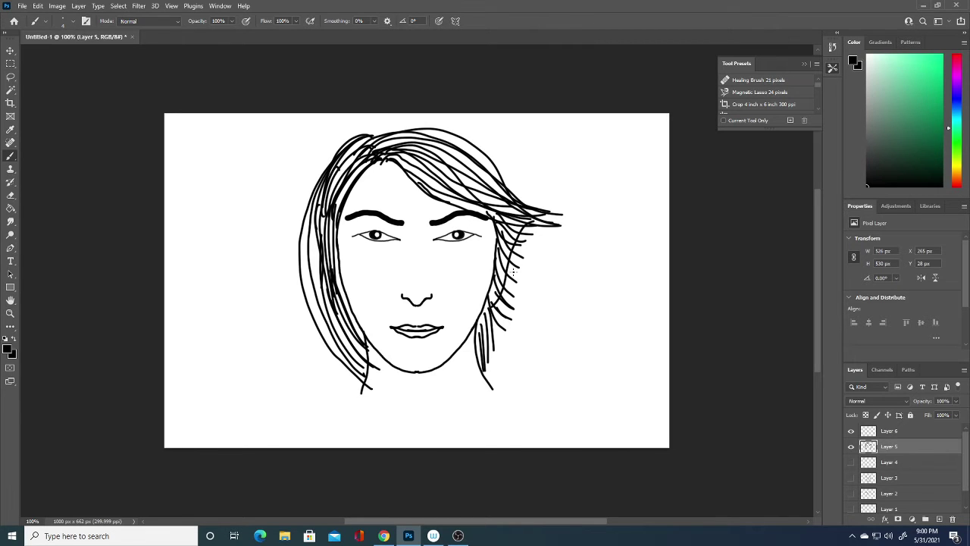
{"action": "mouse_move", "coordinate": [373, 135]}
{"action": "left_mouse_down"}
{"action": "mouse_move", "coordinate": [470, 124]}
{"action": "mouse_move", "coordinate": [550, 218]}
{"action": "mouse_move", "coordinate": [494, 379]}
{"action": "left_mouse_up"}
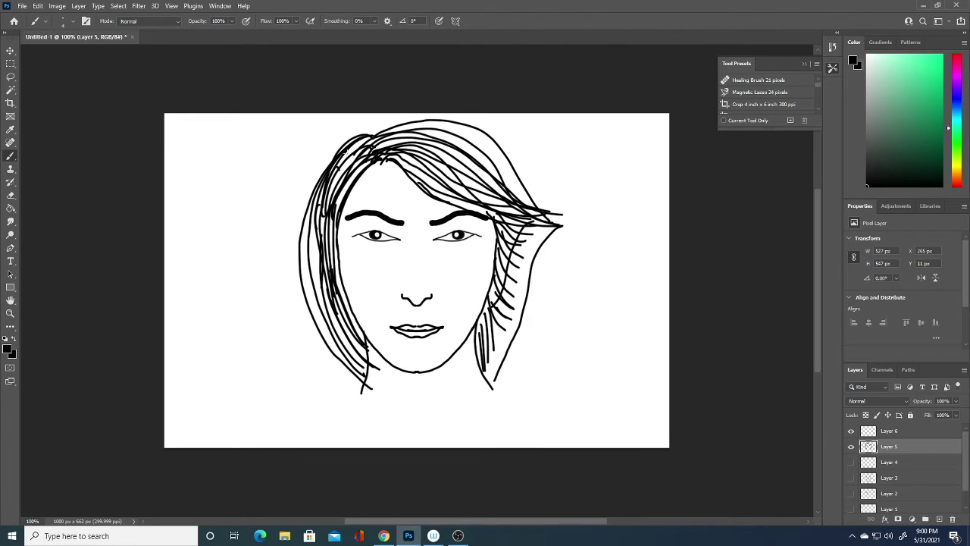
{"action": "mouse_move", "coordinate": [346, 153]}
{"action": "left_mouse_down"}
{"action": "mouse_move", "coordinate": [285, 268]}
{"action": "mouse_move", "coordinate": [333, 332]}
{"action": "left_mouse_up"}
{"action": "mouse_move", "coordinate": [293, 258]}
{"action": "left_mouse_down"}
{"action": "mouse_move", "coordinate": [337, 178]}
{"action": "mouse_move", "coordinate": [322, 334]}
{"action": "mouse_move", "coordinate": [353, 361]}
{"action": "left_mouse_up"}
{"action": "mouse_move", "coordinate": [334, 316]}
{"action": "left_mouse_down"}
{"action": "mouse_move", "coordinate": [362, 374]}
{"action": "mouse_move", "coordinate": [361, 364]}
{"action": "mouse_move", "coordinate": [378, 367]}
{"action": "mouse_move", "coordinate": [371, 421]}
{"action": "left_mouse_up"}
{"action": "mouse_move", "coordinate": [357, 366]}
{"action": "left_mouse_down"}
{"action": "mouse_move", "coordinate": [379, 417]}
{"action": "mouse_move", "coordinate": [381, 406]}
{"action": "left_mouse_up"}
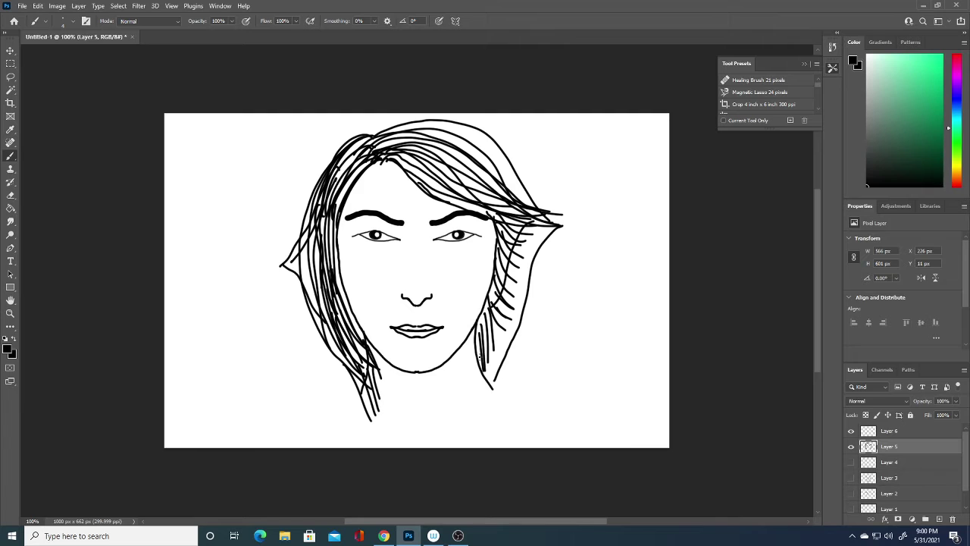
{"action": "mouse_move", "coordinate": [479, 352]}
{"action": "left_mouse_down"}
{"action": "mouse_move", "coordinate": [504, 407]}
{"action": "mouse_move", "coordinate": [494, 390]}
{"action": "left_mouse_up"}
{"action": "mouse_move", "coordinate": [502, 302]}
{"action": "left_mouse_down"}
{"action": "mouse_move", "coordinate": [492, 359]}
{"action": "mouse_move", "coordinate": [499, 349]}
{"action": "left_mouse_up"}
Step: Layer many more long strands down the left side of the hair
{"action": "mouse_move", "coordinate": [370, 159]}
{"action": "left_mouse_down"}
{"action": "mouse_move", "coordinate": [340, 202]}
{"action": "mouse_move", "coordinate": [331, 277]}
{"action": "left_mouse_up"}
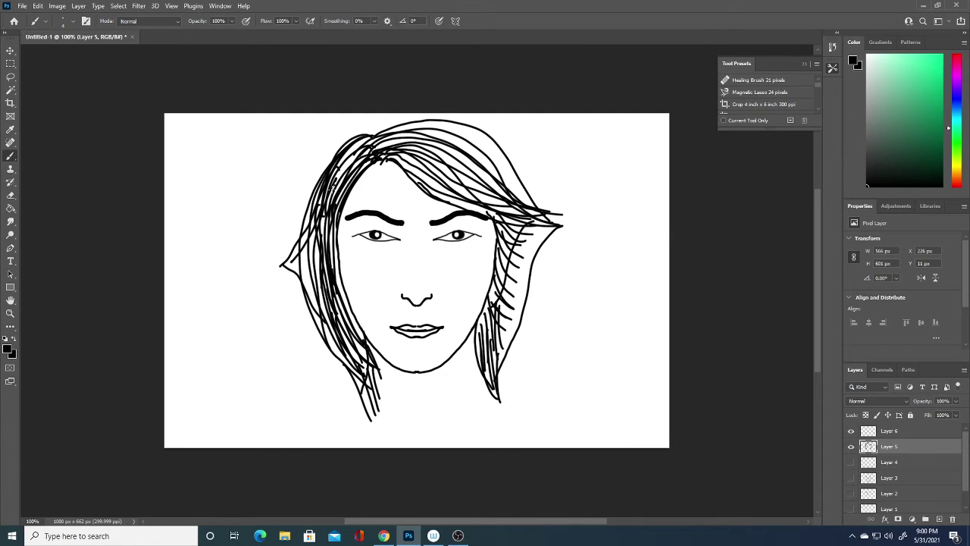
{"action": "left_click_drag", "start_coordinate": [335, 186], "coordinate": [317, 292]}
{"action": "mouse_move", "coordinate": [314, 214]}
{"action": "left_mouse_down"}
{"action": "mouse_move", "coordinate": [306, 300]}
{"action": "mouse_move", "coordinate": [294, 281]}
{"action": "left_mouse_up"}
{"action": "left_click_drag", "start_coordinate": [301, 244], "coordinate": [290, 271]}
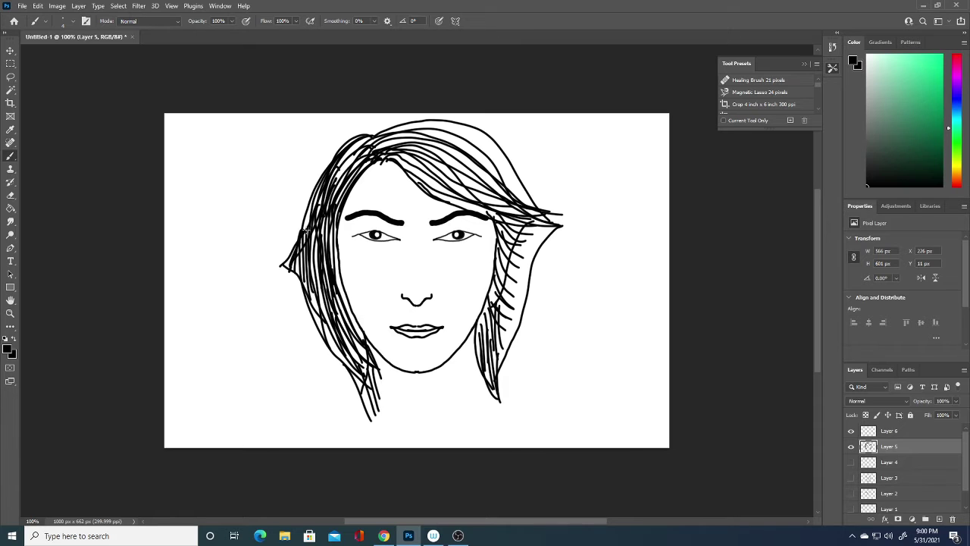
{"action": "left_click_drag", "start_coordinate": [325, 177], "coordinate": [303, 250]}
{"action": "mouse_move", "coordinate": [361, 152]}
{"action": "left_mouse_down"}
{"action": "mouse_move", "coordinate": [332, 188]}
{"action": "mouse_move", "coordinate": [313, 313]}
{"action": "left_mouse_up"}
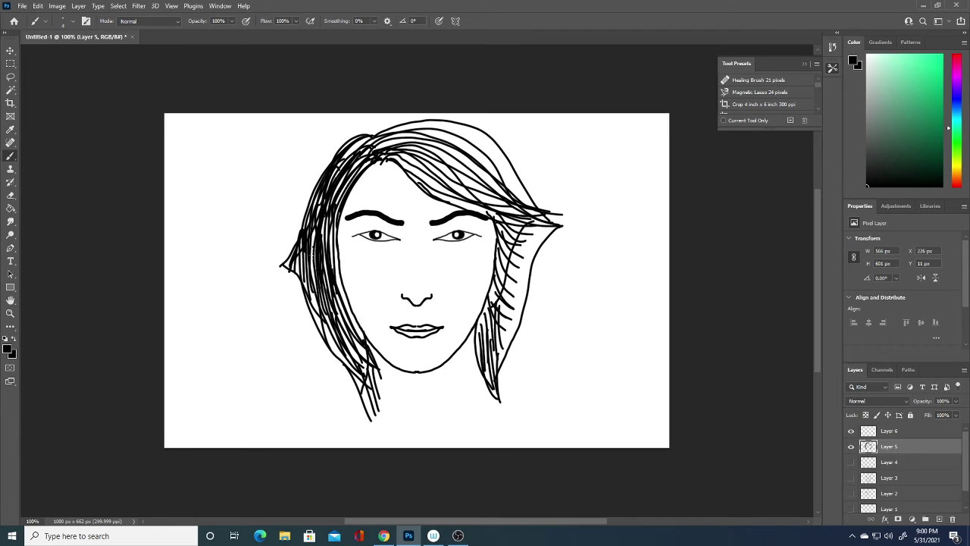
{"action": "mouse_move", "coordinate": [318, 241]}
{"action": "left_mouse_down"}
{"action": "mouse_move", "coordinate": [307, 325]}
{"action": "mouse_move", "coordinate": [330, 342]}
{"action": "left_mouse_up"}
{"action": "left_click_drag", "start_coordinate": [320, 271], "coordinate": [347, 334]}
{"action": "mouse_move", "coordinate": [336, 290]}
{"action": "left_mouse_down"}
{"action": "mouse_move", "coordinate": [364, 338]}
{"action": "mouse_move", "coordinate": [336, 262]}
{"action": "mouse_move", "coordinate": [358, 162]}
{"action": "left_mouse_up"}
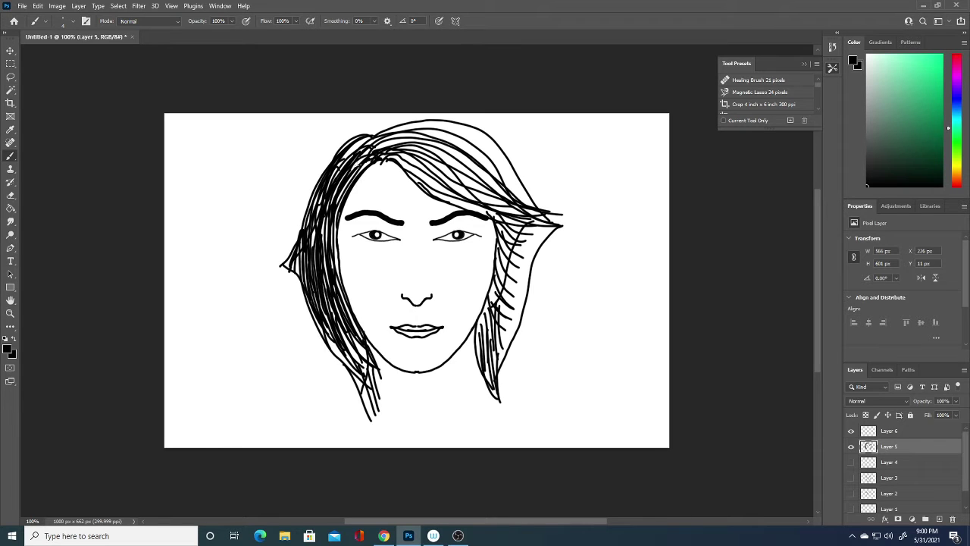
{"action": "left_click_drag", "start_coordinate": [326, 253], "coordinate": [346, 179]}
Step: Densely hatch the left hair flap down to the jaw and add strands across the upper right hair
{"action": "mouse_move", "coordinate": [316, 244]}
{"action": "left_mouse_down"}
{"action": "mouse_move", "coordinate": [325, 276]}
{"action": "mouse_move", "coordinate": [285, 264]}
{"action": "mouse_move", "coordinate": [299, 259]}
{"action": "mouse_move", "coordinate": [306, 301]}
{"action": "mouse_move", "coordinate": [348, 367]}
{"action": "left_mouse_up"}
{"action": "left_click_drag", "start_coordinate": [305, 294], "coordinate": [346, 364]}
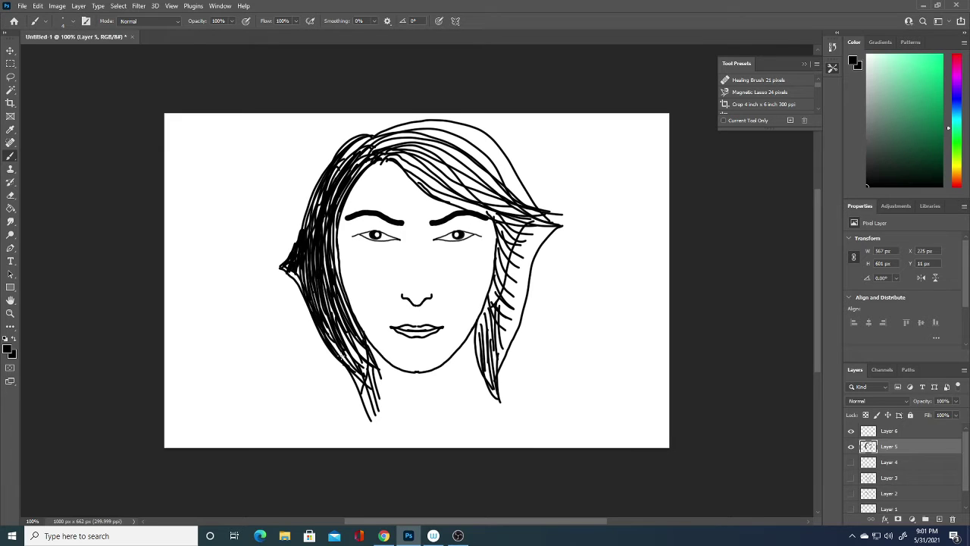
{"action": "left_click_drag", "start_coordinate": [337, 329], "coordinate": [368, 372]}
{"action": "left_click_drag", "start_coordinate": [328, 295], "coordinate": [371, 358]}
{"action": "left_click_drag", "start_coordinate": [300, 285], "coordinate": [301, 261]}
{"action": "mouse_move", "coordinate": [332, 174]}
{"action": "left_mouse_down"}
{"action": "mouse_move", "coordinate": [317, 237]}
{"action": "mouse_move", "coordinate": [309, 209]}
{"action": "left_mouse_up"}
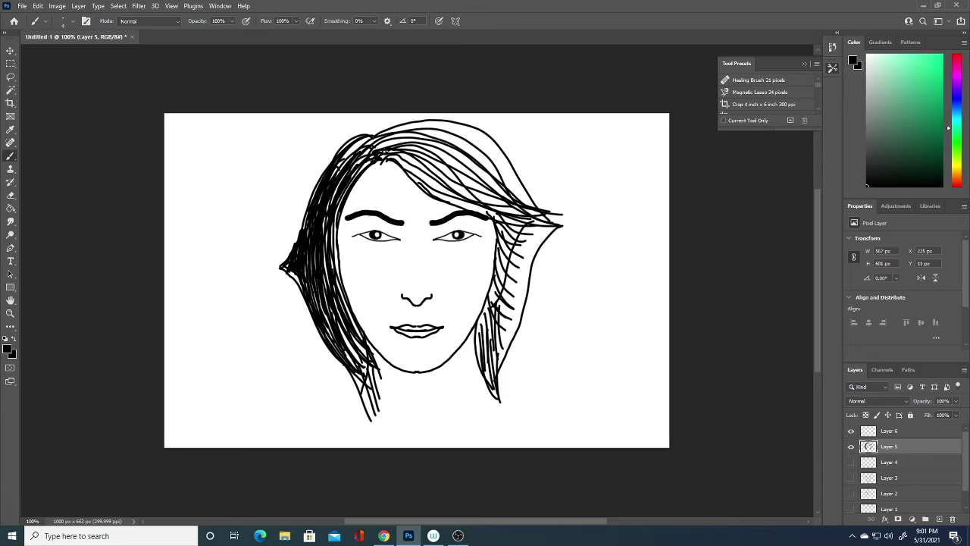
{"action": "left_click_drag", "start_coordinate": [388, 153], "coordinate": [474, 208]}
{"action": "mouse_move", "coordinate": [422, 161]}
{"action": "left_mouse_down"}
{"action": "mouse_move", "coordinate": [507, 209]}
{"action": "mouse_move", "coordinate": [485, 199]}
{"action": "left_mouse_up"}
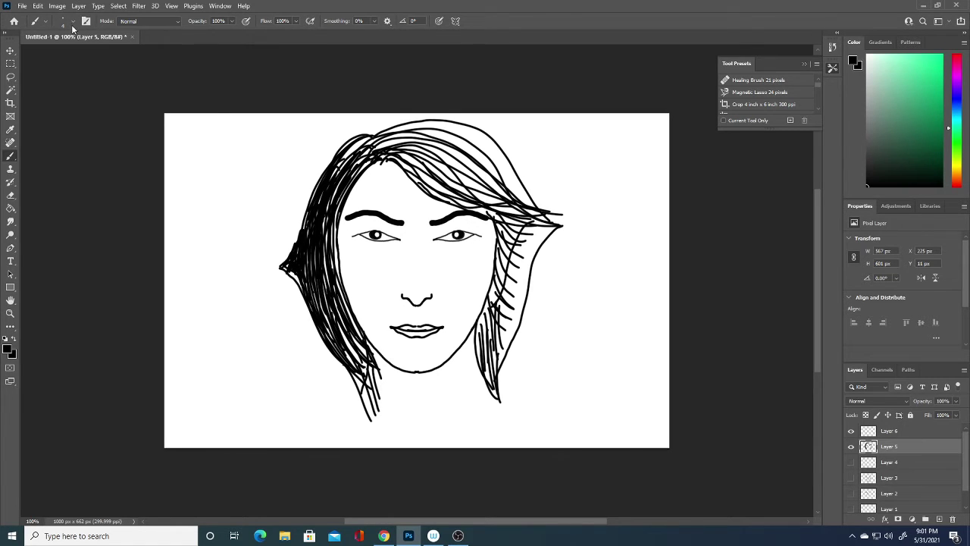
Step: Enlarge the brush to 32 px and paint the right and left hair sections solid black
{"action": "right_click", "coordinate": [537, 224]}
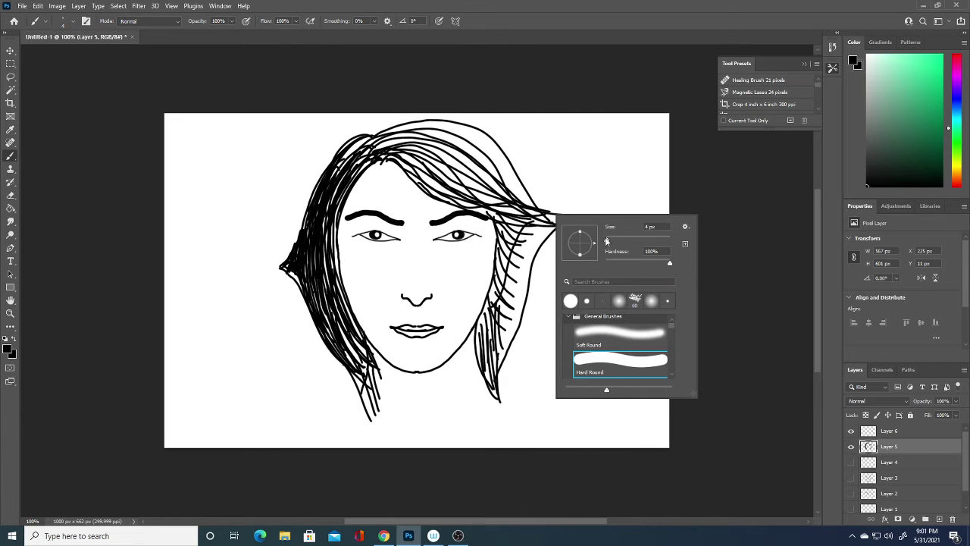
{"action": "left_click_drag", "start_coordinate": [611, 240], "coordinate": [617, 243]}
{"action": "mouse_move", "coordinate": [498, 243]}
{"action": "left_mouse_down"}
{"action": "mouse_move", "coordinate": [512, 273]}
{"action": "mouse_move", "coordinate": [510, 250]}
{"action": "mouse_move", "coordinate": [489, 368]}
{"action": "mouse_move", "coordinate": [490, 318]}
{"action": "mouse_move", "coordinate": [500, 288]}
{"action": "mouse_move", "coordinate": [501, 402]}
{"action": "mouse_move", "coordinate": [485, 329]}
{"action": "mouse_move", "coordinate": [525, 224]}
{"action": "mouse_move", "coordinate": [522, 291]}
{"action": "mouse_move", "coordinate": [513, 289]}
{"action": "left_mouse_up"}
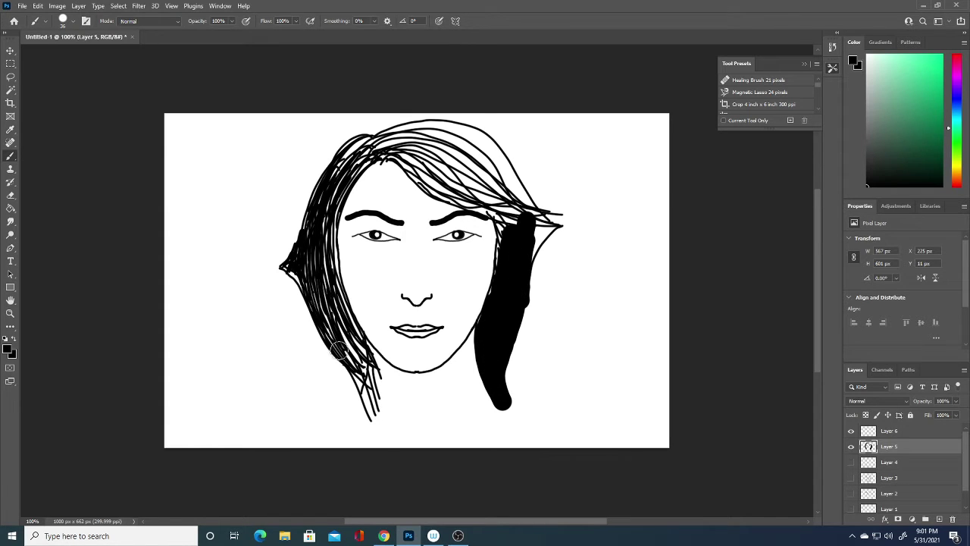
{"action": "mouse_move", "coordinate": [347, 351]}
{"action": "left_mouse_down"}
{"action": "mouse_move", "coordinate": [319, 217]}
{"action": "mouse_move", "coordinate": [324, 287]}
{"action": "mouse_move", "coordinate": [348, 348]}
{"action": "mouse_move", "coordinate": [331, 271]}
{"action": "mouse_move", "coordinate": [337, 209]}
{"action": "mouse_move", "coordinate": [373, 147]}
{"action": "mouse_move", "coordinate": [342, 169]}
{"action": "left_mouse_up"}
{"action": "left_click_drag", "start_coordinate": [337, 334], "coordinate": [333, 348]}
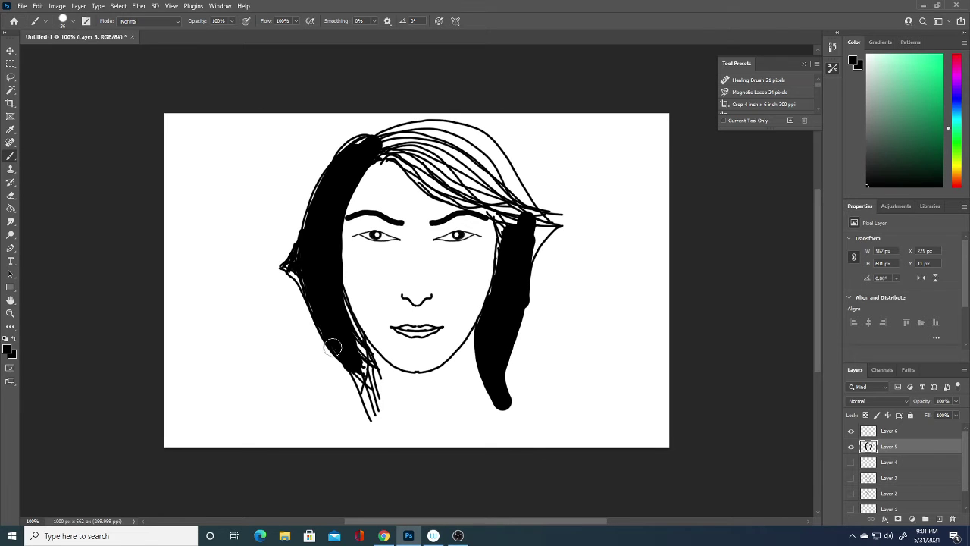
{"action": "mouse_move", "coordinate": [333, 347]}
{"action": "left_mouse_down"}
{"action": "mouse_move", "coordinate": [346, 336]}
{"action": "mouse_move", "coordinate": [321, 321]}
{"action": "mouse_move", "coordinate": [346, 342]}
{"action": "mouse_move", "coordinate": [336, 311]}
{"action": "mouse_move", "coordinate": [357, 342]}
{"action": "mouse_move", "coordinate": [329, 278]}
{"action": "mouse_move", "coordinate": [342, 335]}
{"action": "mouse_move", "coordinate": [308, 281]}
{"action": "mouse_move", "coordinate": [306, 231]}
{"action": "mouse_move", "coordinate": [325, 173]}
{"action": "mouse_move", "coordinate": [367, 137]}
{"action": "mouse_move", "coordinate": [441, 199]}
{"action": "mouse_move", "coordinate": [489, 215]}
{"action": "mouse_move", "coordinate": [509, 190]}
{"action": "left_mouse_up"}
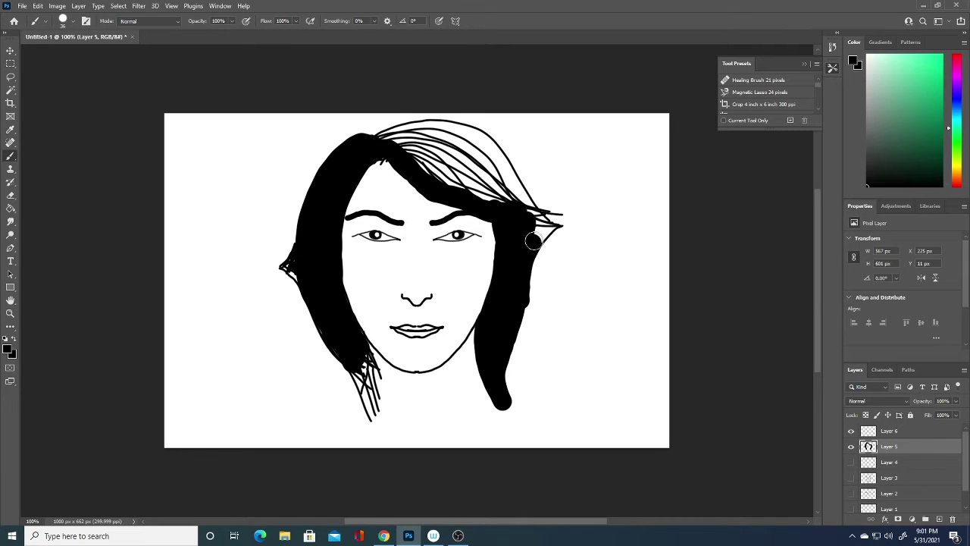
Step: Fill the hair top and both tips solid black, then trim the right bulge and left edge with white
{"action": "left_click_drag", "start_coordinate": [531, 238], "coordinate": [530, 243]}
{"action": "left_click_drag", "start_coordinate": [373, 136], "coordinate": [521, 218]}
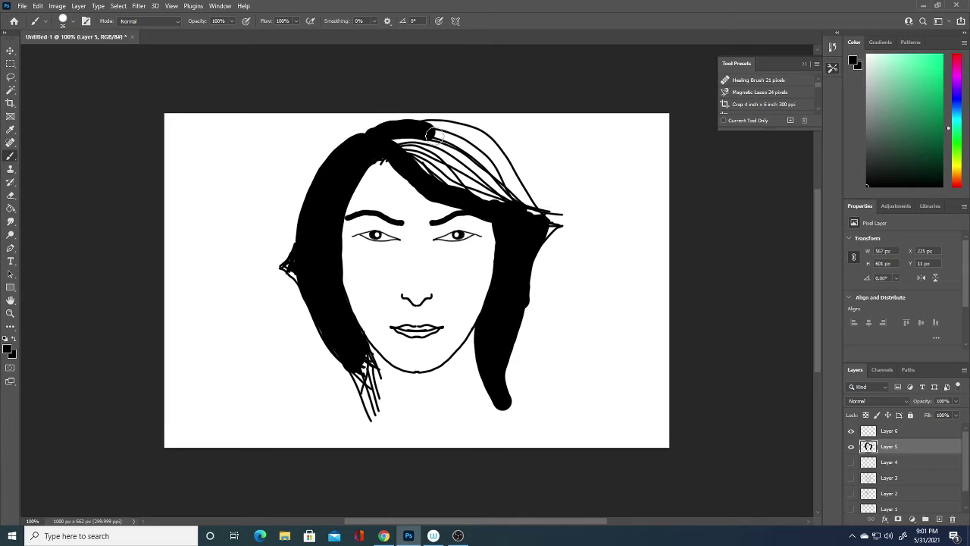
{"action": "mouse_move", "coordinate": [402, 139]}
{"action": "left_mouse_down"}
{"action": "mouse_move", "coordinate": [496, 199]}
{"action": "mouse_move", "coordinate": [421, 148]}
{"action": "left_mouse_up"}
{"action": "mouse_move", "coordinate": [492, 183]}
{"action": "left_mouse_down"}
{"action": "mouse_move", "coordinate": [504, 186]}
{"action": "mouse_move", "coordinate": [455, 135]}
{"action": "mouse_move", "coordinate": [411, 123]}
{"action": "mouse_move", "coordinate": [459, 134]}
{"action": "mouse_move", "coordinate": [531, 200]}
{"action": "mouse_move", "coordinate": [457, 130]}
{"action": "mouse_move", "coordinate": [493, 152]}
{"action": "mouse_move", "coordinate": [445, 126]}
{"action": "mouse_move", "coordinate": [378, 129]}
{"action": "mouse_move", "coordinate": [341, 156]}
{"action": "left_mouse_up"}
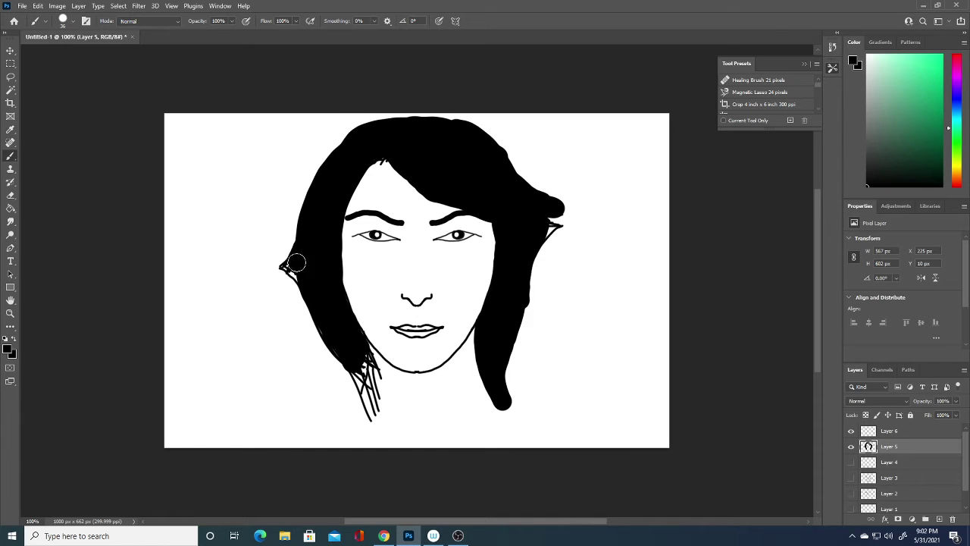
{"action": "mouse_move", "coordinate": [295, 264]}
{"action": "left_mouse_down"}
{"action": "mouse_move", "coordinate": [286, 274]}
{"action": "mouse_move", "coordinate": [299, 260]}
{"action": "mouse_move", "coordinate": [288, 278]}
{"action": "mouse_move", "coordinate": [310, 290]}
{"action": "mouse_move", "coordinate": [371, 402]}
{"action": "mouse_move", "coordinate": [369, 373]}
{"action": "mouse_move", "coordinate": [371, 418]}
{"action": "left_mouse_up"}
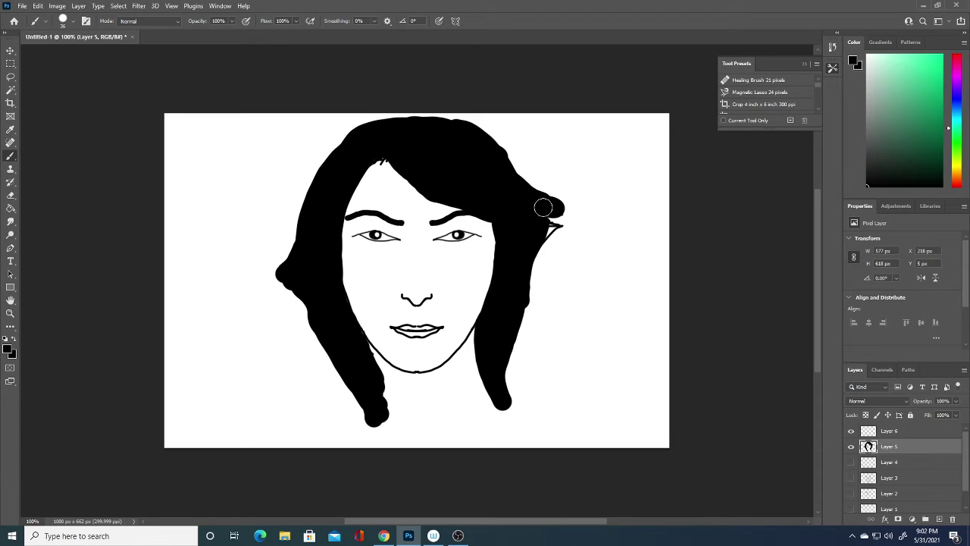
{"action": "mouse_move", "coordinate": [537, 217]}
{"action": "left_mouse_down"}
{"action": "mouse_move", "coordinate": [559, 213]}
{"action": "mouse_move", "coordinate": [535, 249]}
{"action": "mouse_move", "coordinate": [500, 404]}
{"action": "left_mouse_up"}
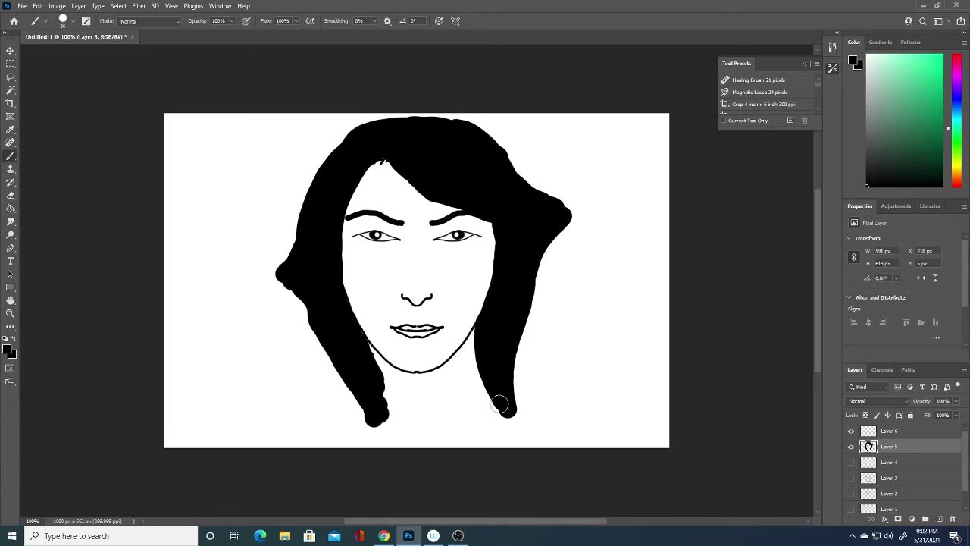
{"action": "mouse_move", "coordinate": [545, 186]}
{"action": "left_mouse_down"}
{"action": "mouse_move", "coordinate": [565, 214]}
{"action": "mouse_move", "coordinate": [549, 222]}
{"action": "mouse_move", "coordinate": [524, 180]}
{"action": "mouse_move", "coordinate": [554, 230]}
{"action": "mouse_move", "coordinate": [538, 223]}
{"action": "mouse_move", "coordinate": [522, 181]}
{"action": "mouse_move", "coordinate": [534, 223]}
{"action": "mouse_move", "coordinate": [511, 154]}
{"action": "left_mouse_up"}
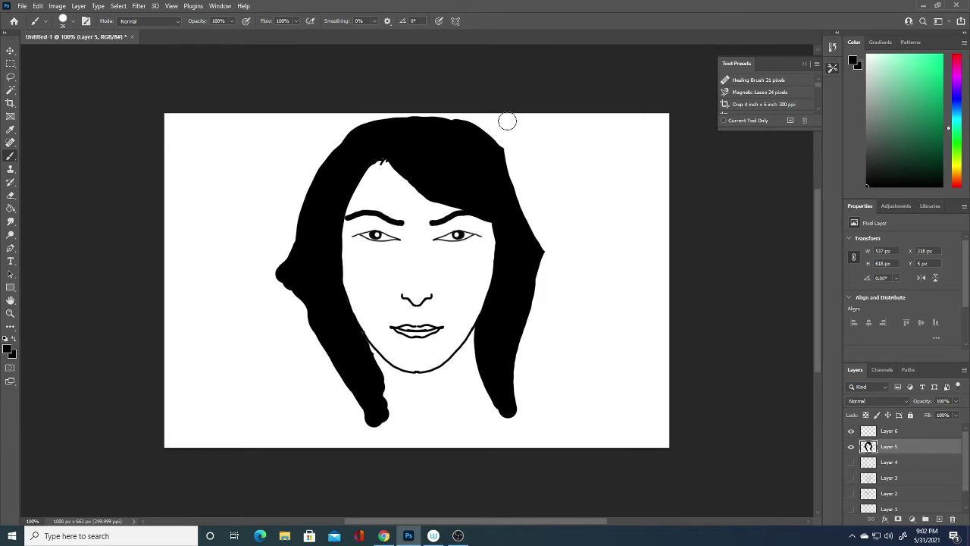
{"action": "mouse_move", "coordinate": [273, 316]}
{"action": "left_mouse_down"}
{"action": "mouse_move", "coordinate": [294, 267]}
{"action": "mouse_move", "coordinate": [307, 147]}
{"action": "left_mouse_up"}
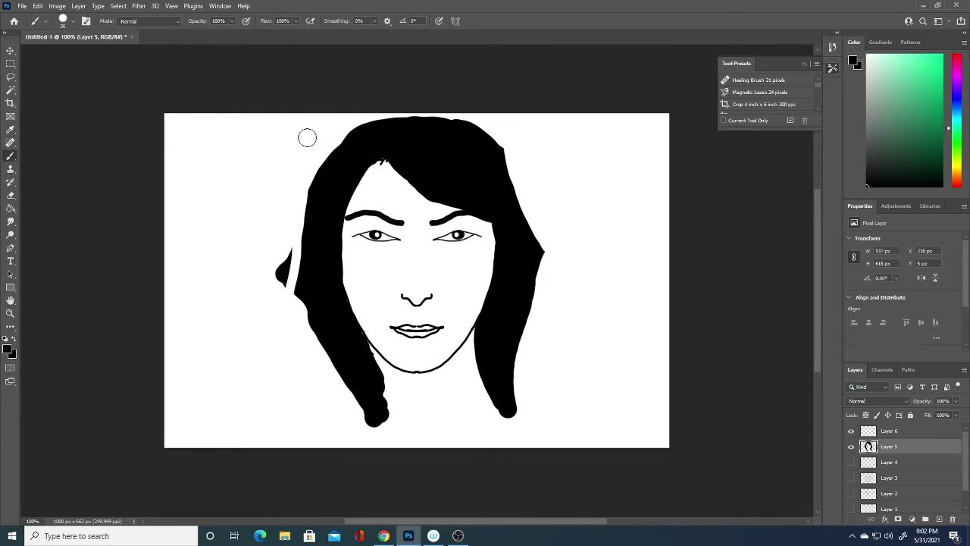
Step: Paint white to clean the left hair's outer edge and sharpen the left lock's bottom tip
{"action": "left_click_drag", "start_coordinate": [277, 300], "coordinate": [283, 282]}
{"action": "left_click_drag", "start_coordinate": [296, 305], "coordinate": [311, 167]}
{"action": "left_click_drag", "start_coordinate": [295, 288], "coordinate": [298, 225]}
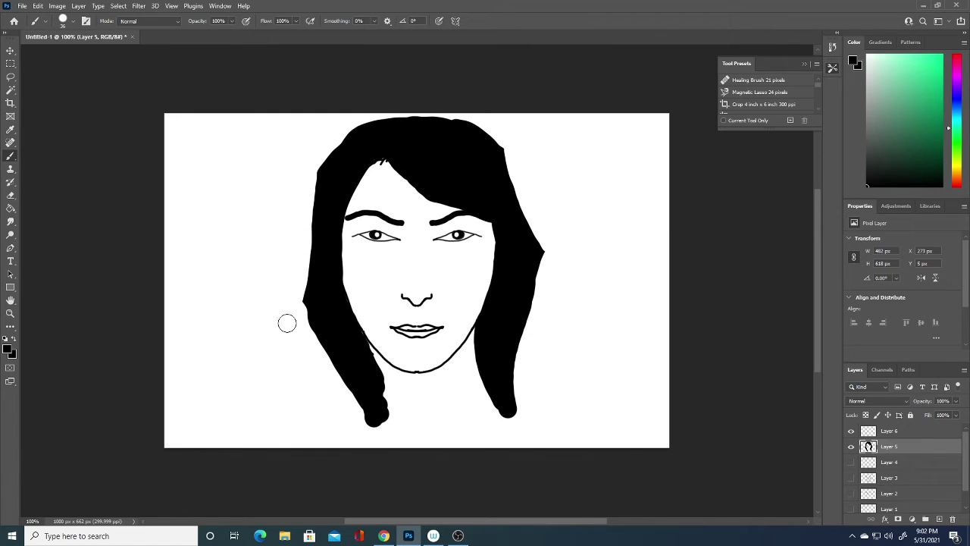
{"action": "left_click_drag", "start_coordinate": [358, 434], "coordinate": [387, 416]}
{"action": "mouse_move", "coordinate": [383, 407]}
{"action": "left_mouse_down"}
{"action": "mouse_move", "coordinate": [359, 427]}
{"action": "mouse_move", "coordinate": [383, 402]}
{"action": "left_mouse_up"}
Step: Undo a stray white stroke near the forehead, resize the brush, and extend the left lock in black
{"action": "left_click_drag", "start_coordinate": [376, 157], "coordinate": [391, 166]}
{"action": "key", "text": "ctrl+z"}
{"action": "key", "text": "bracketleft"}
{"action": "key", "text": "bracketleft"}
{"action": "key", "text": "bracketright"}
{"action": "mouse_move", "coordinate": [314, 303]}
{"action": "left_mouse_down"}
{"action": "mouse_move", "coordinate": [334, 368]}
{"action": "mouse_move", "coordinate": [333, 398]}
{"action": "mouse_move", "coordinate": [325, 396]}
{"action": "mouse_move", "coordinate": [342, 379]}
{"action": "mouse_move", "coordinate": [351, 421]}
{"action": "mouse_move", "coordinate": [346, 392]}
{"action": "mouse_move", "coordinate": [336, 414]}
{"action": "mouse_move", "coordinate": [331, 405]}
{"action": "mouse_move", "coordinate": [301, 437]}
{"action": "mouse_move", "coordinate": [335, 388]}
{"action": "mouse_move", "coordinate": [284, 445]}
{"action": "mouse_move", "coordinate": [325, 397]}
{"action": "mouse_move", "coordinate": [306, 454]}
{"action": "mouse_move", "coordinate": [357, 405]}
{"action": "mouse_move", "coordinate": [329, 449]}
{"action": "mouse_move", "coordinate": [332, 419]}
{"action": "left_mouse_up"}
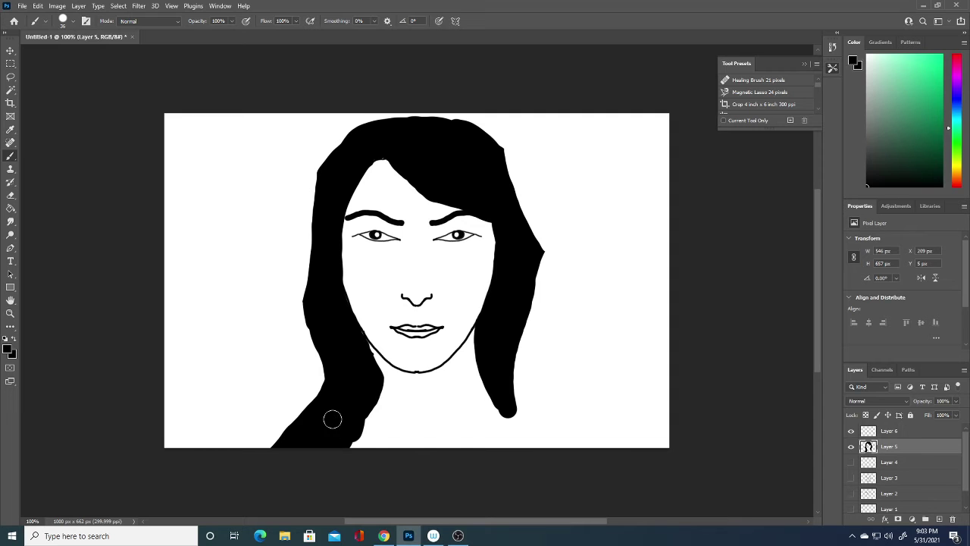
Step: Paint the right hair strand and lower-left hair down to the canvas bottom, and fill the hair–jaw gap black
{"action": "mouse_move", "coordinate": [489, 386]}
{"action": "left_mouse_down"}
{"action": "mouse_move", "coordinate": [518, 426]}
{"action": "mouse_move", "coordinate": [506, 334]}
{"action": "mouse_move", "coordinate": [536, 434]}
{"action": "mouse_move", "coordinate": [514, 403]}
{"action": "mouse_move", "coordinate": [578, 463]}
{"action": "left_mouse_up"}
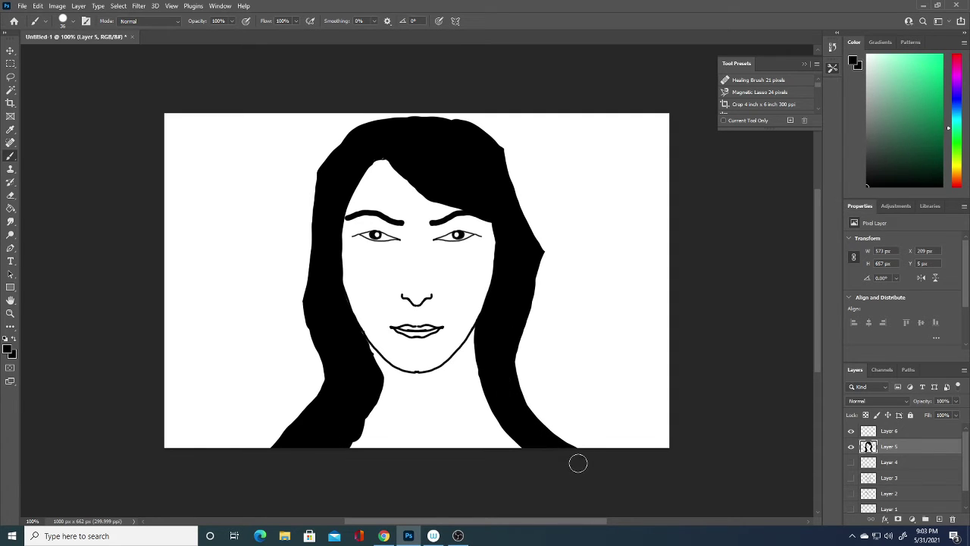
{"action": "mouse_move", "coordinate": [321, 446]}
{"action": "left_mouse_down"}
{"action": "mouse_move", "coordinate": [353, 411]}
{"action": "mouse_move", "coordinate": [340, 450]}
{"action": "left_mouse_up"}
{"action": "mouse_move", "coordinate": [361, 353]}
{"action": "left_mouse_down"}
{"action": "mouse_move", "coordinate": [371, 371]}
{"action": "mouse_move", "coordinate": [362, 345]}
{"action": "left_mouse_up"}
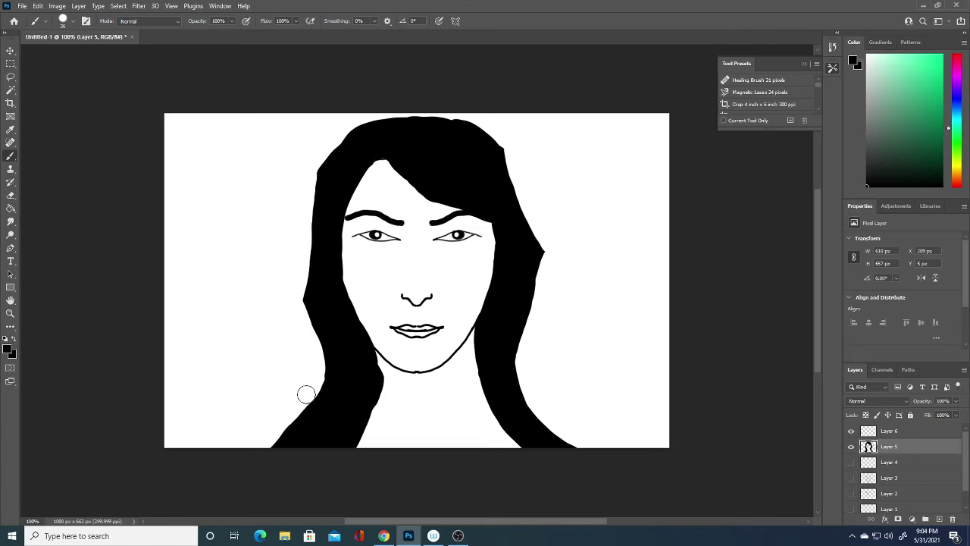
{"action": "right_click", "coordinate": [516, 237]}
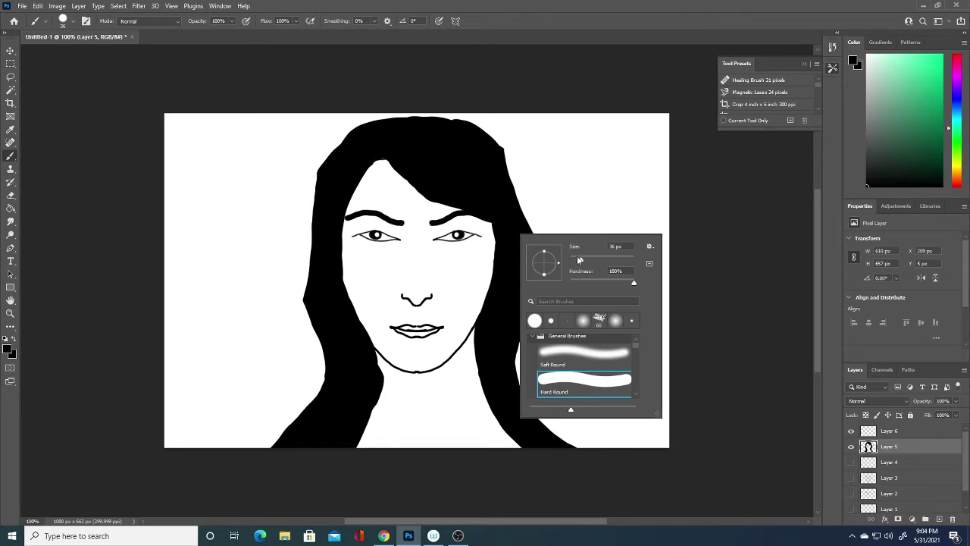
Step: Shrink the brush to 4 px and add a lash mark below the left eye
{"action": "left_click_drag", "start_coordinate": [580, 263], "coordinate": [565, 249]}
{"action": "left_click", "coordinate": [361, 233]}
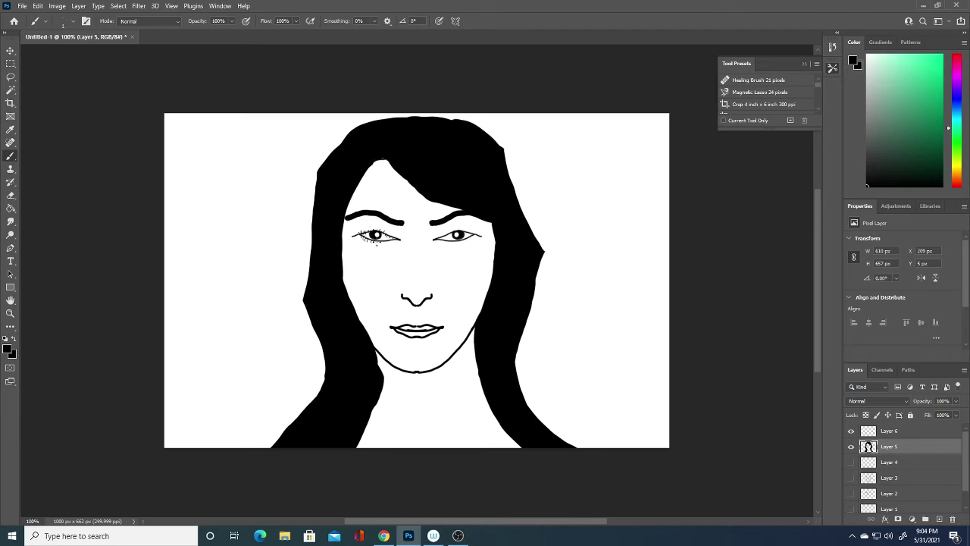
{"action": "left_click", "coordinate": [393, 242]}
Step: Dot fine lash marks under, above and beyond the right eye's outer corner
{"action": "left_click", "coordinate": [439, 237]}
{"action": "left_click", "coordinate": [447, 235]}
{"action": "left_click", "coordinate": [457, 227]}
{"action": "left_click", "coordinate": [470, 233]}
{"action": "left_click", "coordinate": [448, 242]}
{"action": "left_click", "coordinate": [481, 224]}
Step: Try a nose bridge stroke with a 7 px brush, then undo it
{"action": "right_click", "coordinate": [567, 191]}
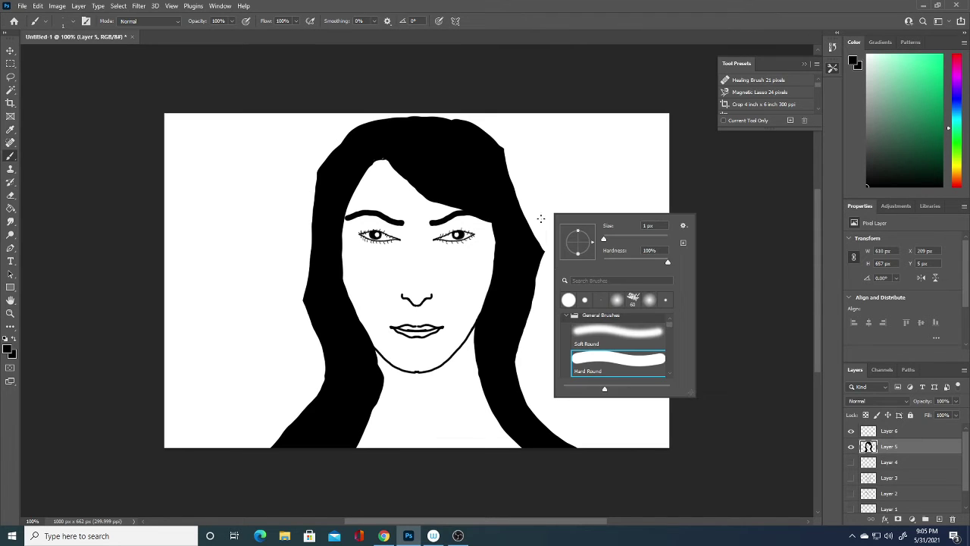
{"action": "left_click", "coordinate": [606, 236]}
{"action": "left_click_drag", "start_coordinate": [604, 237], "coordinate": [605, 240]}
{"action": "left_click", "coordinate": [410, 282]}
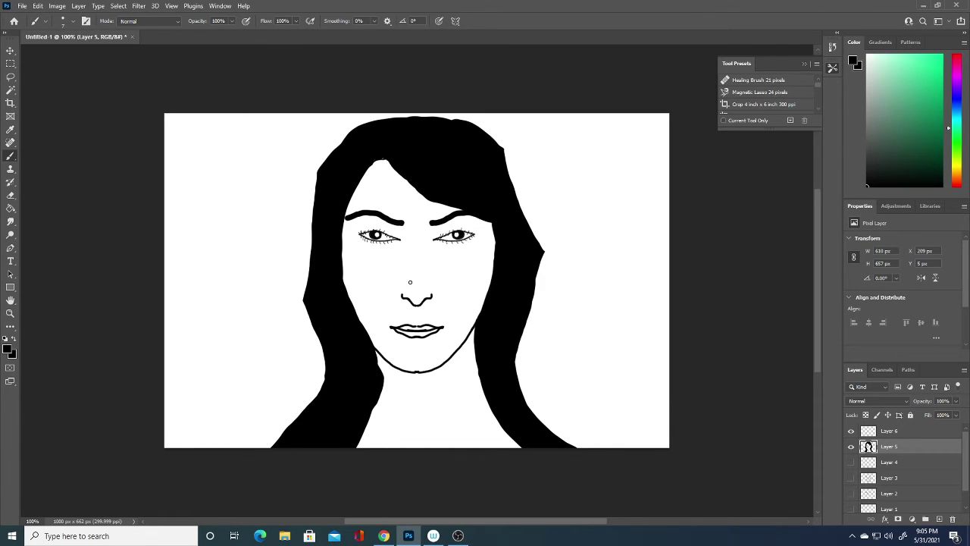
{"action": "left_click_drag", "start_coordinate": [411, 282], "coordinate": [408, 250]}
{"action": "key", "text": "ctrl+z"}
Step: Retry the nose line with a 4 px brush, undoing the vertical and diagonal attempts
{"action": "right_click", "coordinate": [522, 216]}
{"action": "left_click_drag", "start_coordinate": [551, 257], "coordinate": [546, 257]}
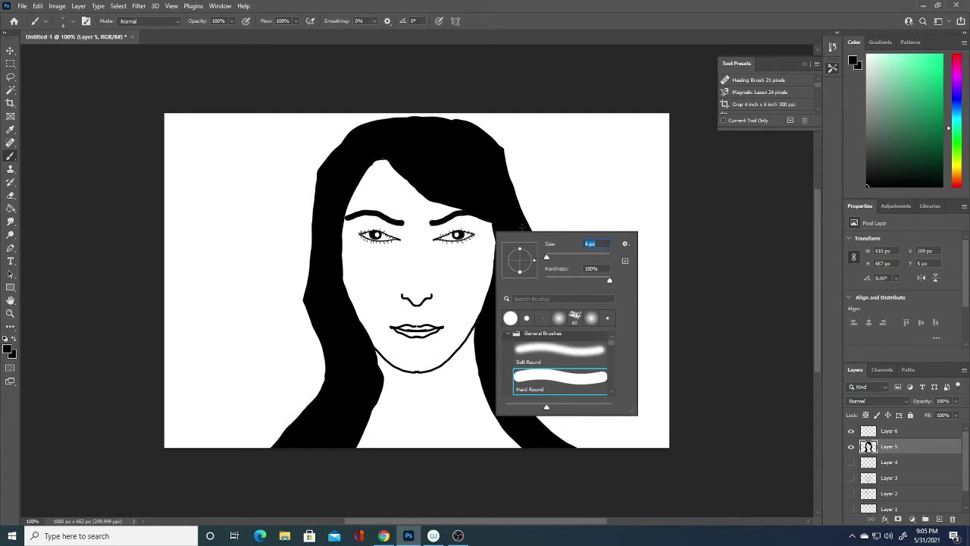
{"action": "left_click_drag", "start_coordinate": [406, 241], "coordinate": [409, 278]}
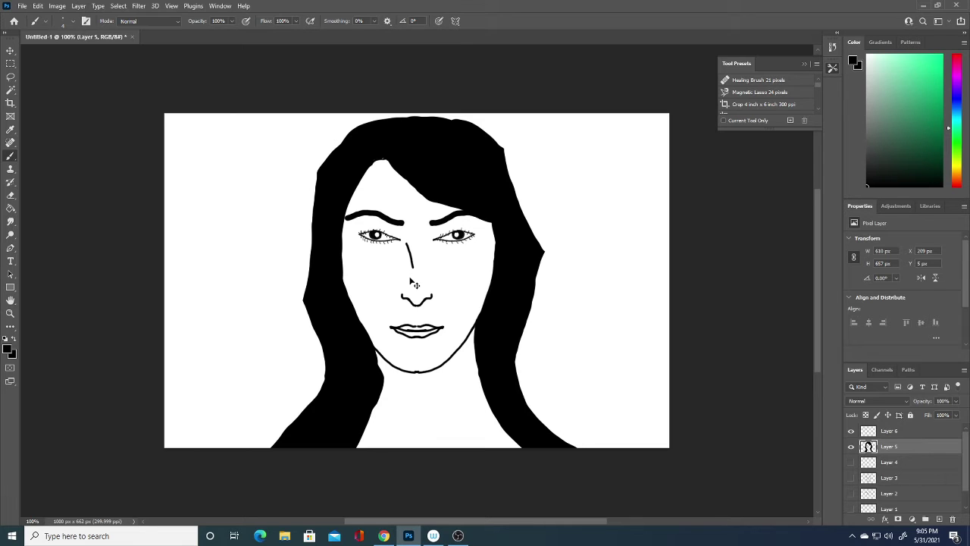
{"action": "key", "text": "ctrl+z"}
{"action": "left_click_drag", "start_coordinate": [406, 241], "coordinate": [414, 270]}
{"action": "key", "text": "ctrl+z"}
Step: Draw the final thin vertical nose bridge line and start a neckline from the left hair edge
{"action": "left_click_drag", "start_coordinate": [408, 253], "coordinate": [410, 292]}
{"action": "mouse_move", "coordinate": [375, 399]}
{"action": "left_mouse_down"}
{"action": "mouse_move", "coordinate": [486, 431]}
{"action": "mouse_move", "coordinate": [382, 407]}
{"action": "left_mouse_up"}
Step: Draw a collarbone line below the neck and shoulder lines from both hair edges to the canvas bottom
{"action": "left_click_drag", "start_coordinate": [372, 415], "coordinate": [423, 450]}
{"action": "mouse_move", "coordinate": [517, 370]}
{"action": "left_mouse_down"}
{"action": "mouse_move", "coordinate": [672, 436]}
{"action": "mouse_move", "coordinate": [523, 374]}
{"action": "mouse_move", "coordinate": [568, 394]}
{"action": "mouse_move", "coordinate": [558, 393]}
{"action": "left_mouse_up"}
{"action": "mouse_move", "coordinate": [515, 371]}
{"action": "left_mouse_down"}
{"action": "mouse_move", "coordinate": [631, 441]}
{"action": "mouse_move", "coordinate": [531, 385]}
{"action": "mouse_move", "coordinate": [525, 375]}
{"action": "mouse_move", "coordinate": [544, 388]}
{"action": "mouse_move", "coordinate": [522, 364]}
{"action": "mouse_move", "coordinate": [521, 382]}
{"action": "mouse_move", "coordinate": [585, 405]}
{"action": "left_mouse_up"}
{"action": "left_click_drag", "start_coordinate": [521, 388], "coordinate": [618, 454]}
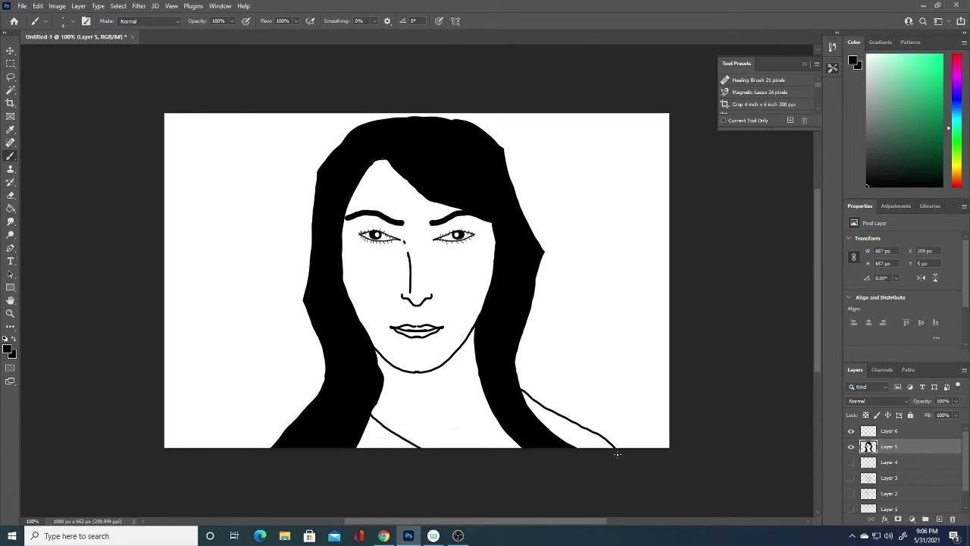
{"action": "left_click_drag", "start_coordinate": [302, 412], "coordinate": [225, 445]}
Step: Set the foreground colour to deep dark maroon red #511515
{"action": "left_click", "coordinate": [8, 350]}
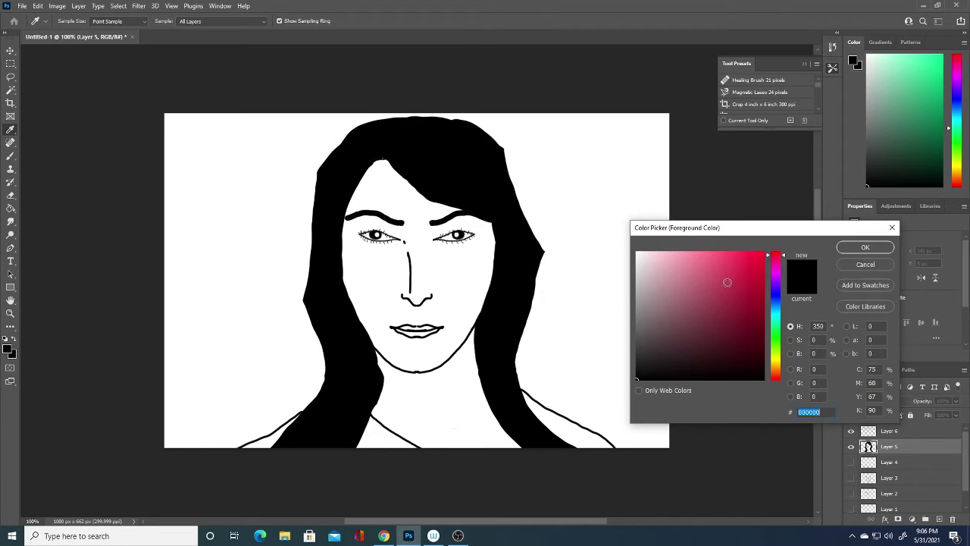
{"action": "left_click", "coordinate": [772, 341]}
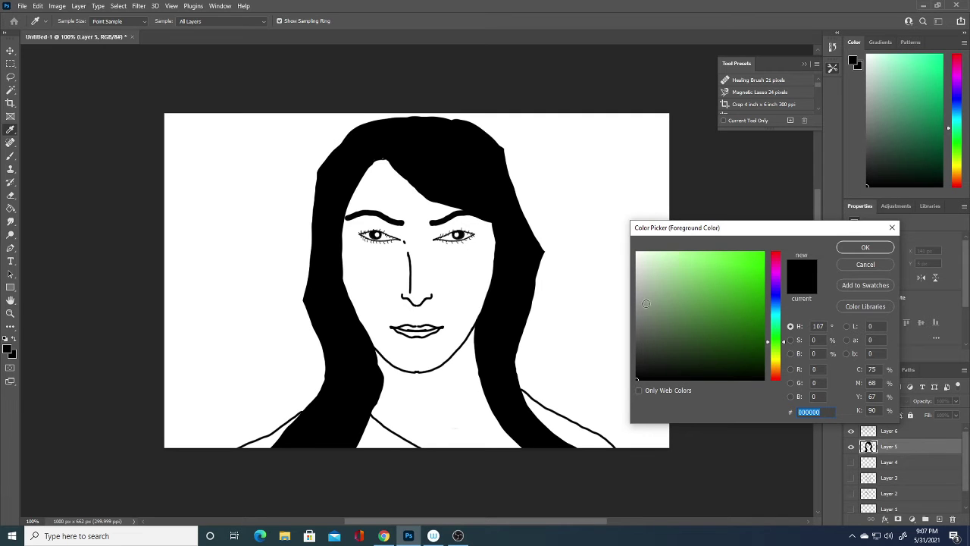
{"action": "left_click", "coordinate": [524, 267]}
{"action": "left_click", "coordinate": [642, 327]}
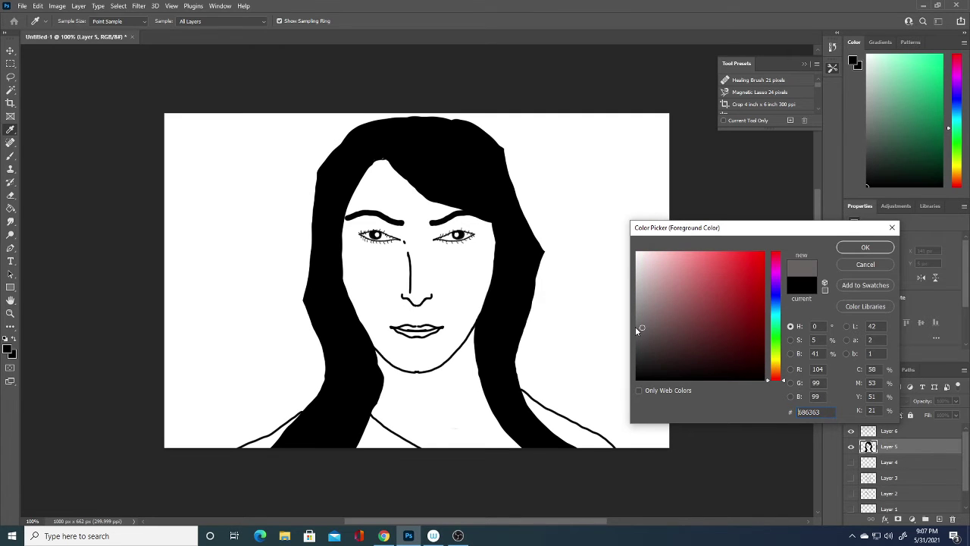
{"action": "mouse_move", "coordinate": [637, 328]}
{"action": "left_mouse_down"}
{"action": "mouse_move", "coordinate": [745, 346]}
{"action": "mouse_move", "coordinate": [748, 336]}
{"action": "left_mouse_up"}
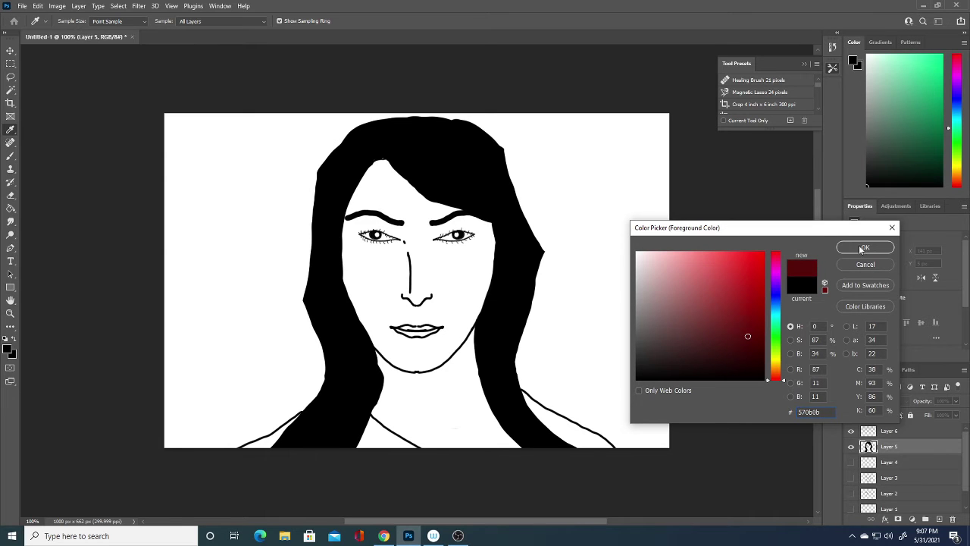
{"action": "left_click", "coordinate": [750, 314]}
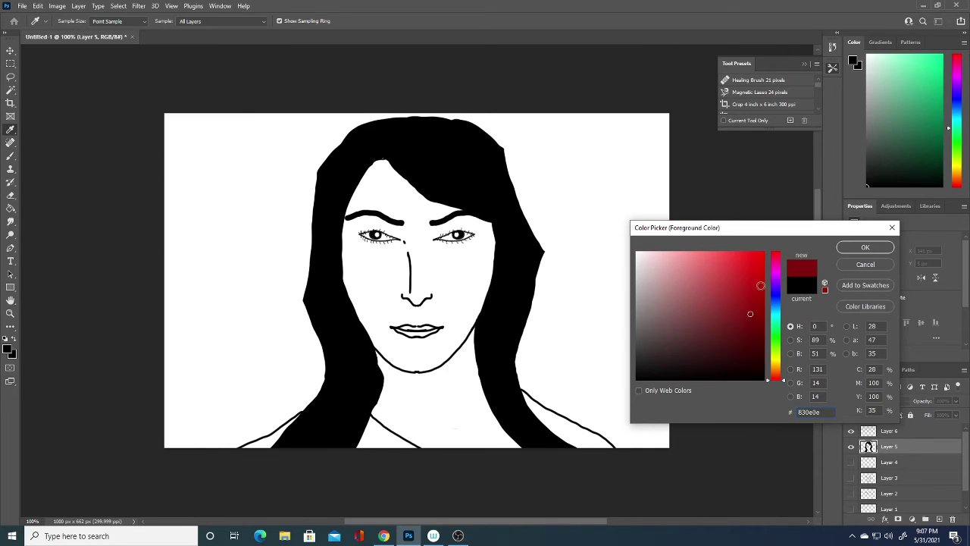
{"action": "left_click", "coordinate": [751, 331]}
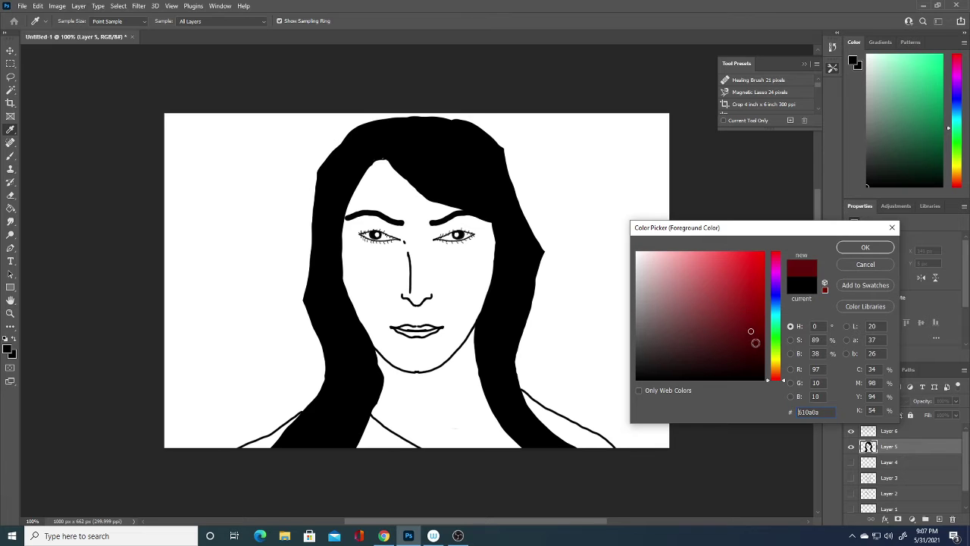
{"action": "mouse_move", "coordinate": [755, 343]}
{"action": "left_mouse_down"}
{"action": "mouse_move", "coordinate": [740, 353]}
{"action": "mouse_move", "coordinate": [731, 340]}
{"action": "left_mouse_up"}
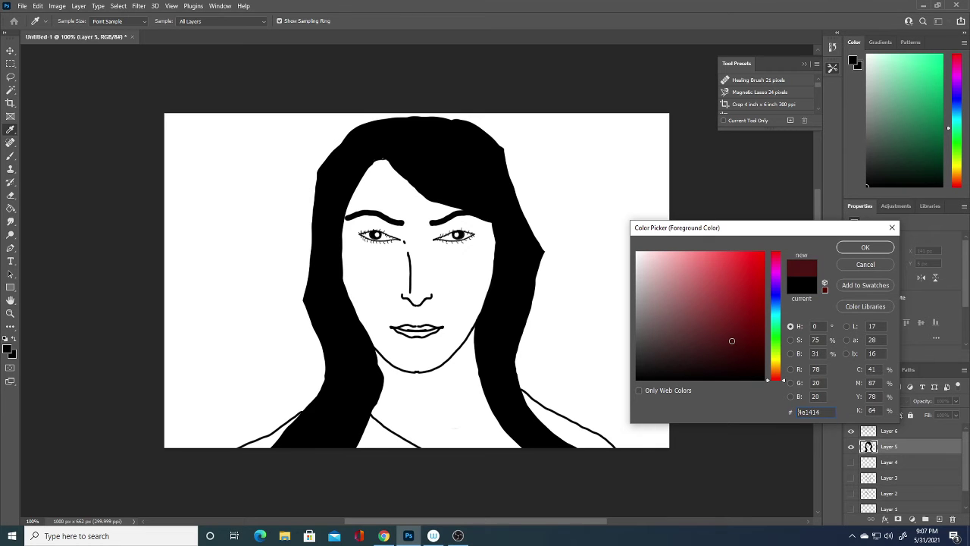
{"action": "left_click", "coordinate": [852, 247]}
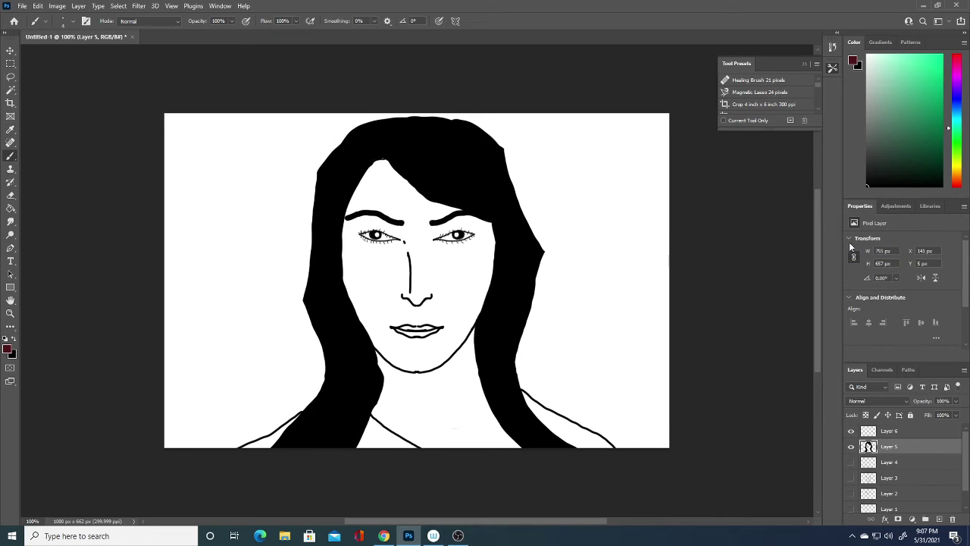
Step: Add a new layer above the hair and resize the brush for the dark-red strokes
{"action": "left_click", "coordinate": [940, 519]}
{"action": "left_click_drag", "start_coordinate": [386, 160], "coordinate": [440, 199]}
{"action": "key", "text": "ctrl+z"}
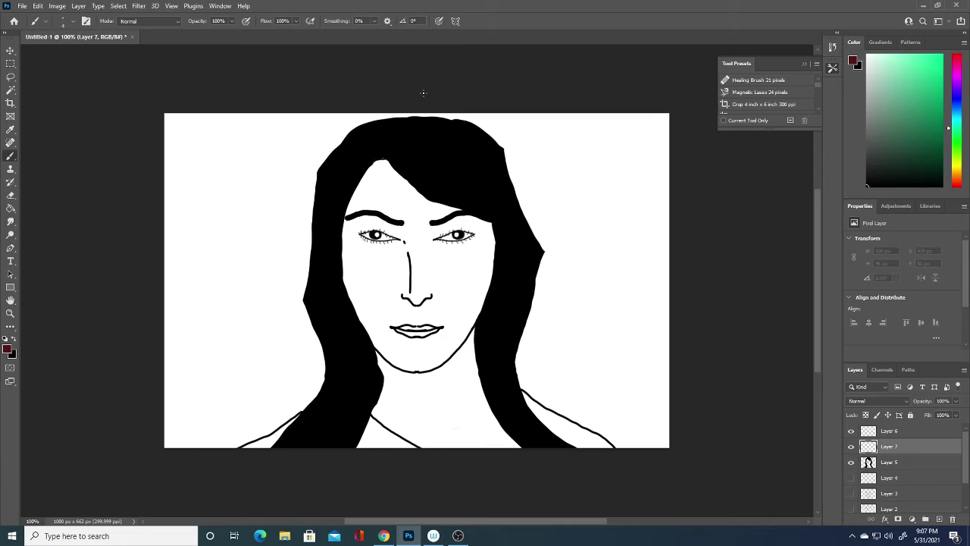
{"action": "right_click", "coordinate": [569, 232]}
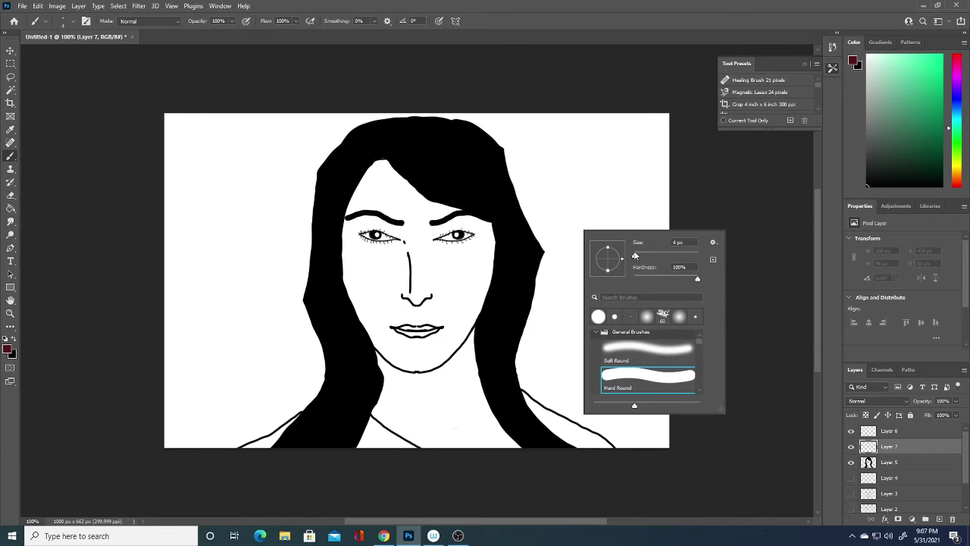
{"action": "left_click_drag", "start_coordinate": [641, 258], "coordinate": [638, 256]}
Step: Paint dark-red strokes across the fringe and down the left hair side
{"action": "left_click_drag", "start_coordinate": [387, 150], "coordinate": [492, 219]}
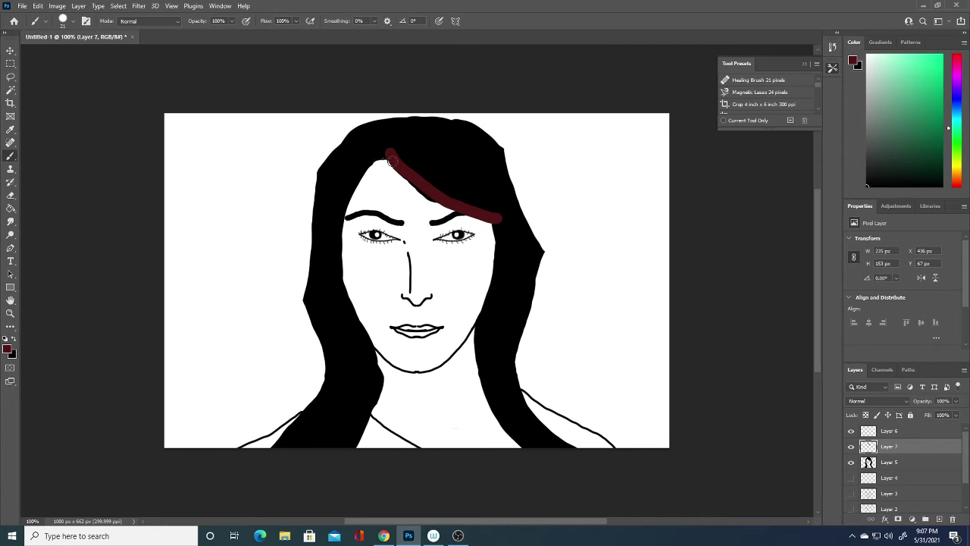
{"action": "left_click_drag", "start_coordinate": [421, 190], "coordinate": [493, 219]}
{"action": "left_click_drag", "start_coordinate": [491, 216], "coordinate": [508, 216]}
{"action": "mouse_move", "coordinate": [384, 150]}
{"action": "left_mouse_down"}
{"action": "mouse_move", "coordinate": [346, 201]}
{"action": "mouse_move", "coordinate": [333, 246]}
{"action": "mouse_move", "coordinate": [339, 289]}
{"action": "left_mouse_up"}
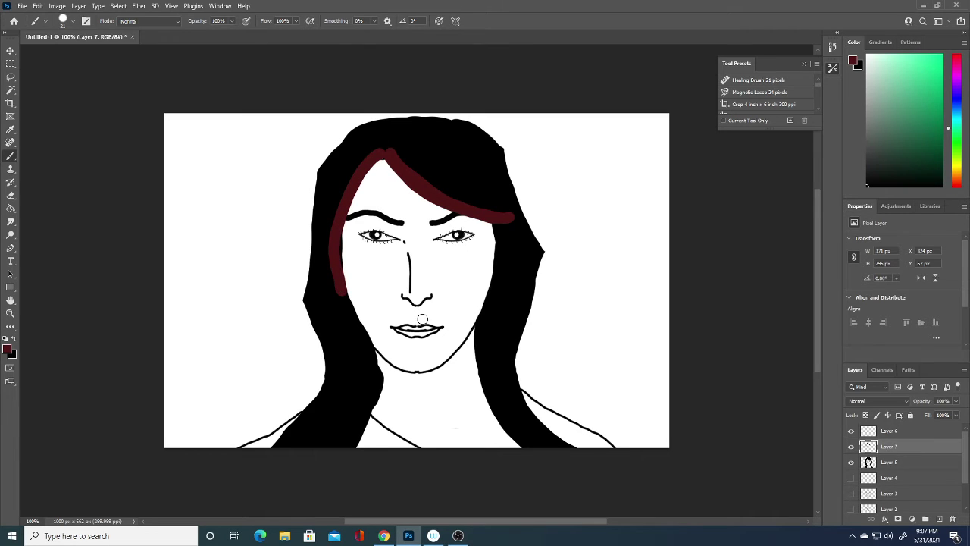
{"action": "mouse_move", "coordinate": [282, 443]}
{"action": "left_mouse_down"}
{"action": "mouse_move", "coordinate": [317, 391]}
{"action": "mouse_move", "coordinate": [322, 354]}
{"action": "mouse_move", "coordinate": [306, 292]}
{"action": "left_mouse_up"}
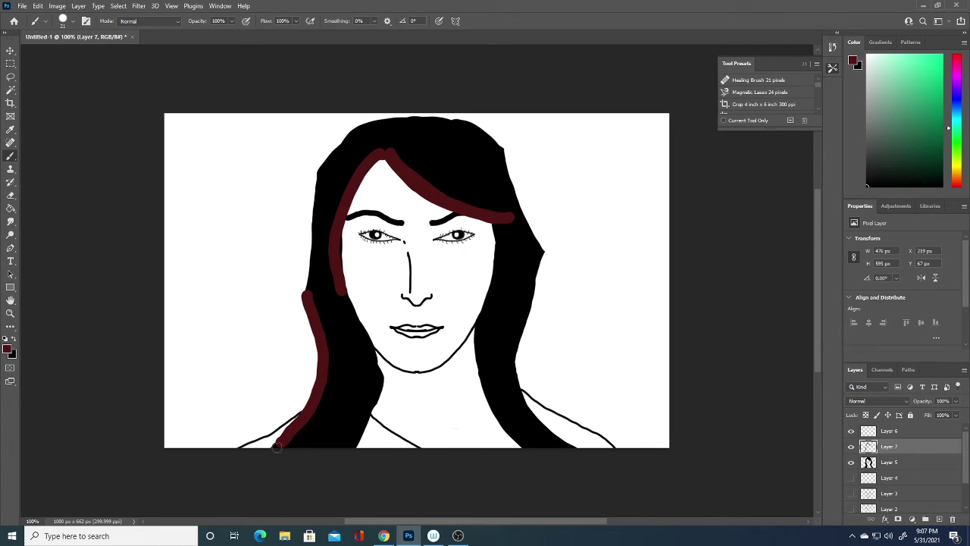
{"action": "left_click_drag", "start_coordinate": [272, 453], "coordinate": [282, 421]}
{"action": "key", "text": "ctrl+z"}
Step: Paint dark-red strokes down the lower right hair and over the top of the hair
{"action": "mouse_move", "coordinate": [479, 315]}
{"action": "left_mouse_down"}
{"action": "mouse_move", "coordinate": [494, 405]}
{"action": "mouse_move", "coordinate": [530, 448]}
{"action": "left_mouse_up"}
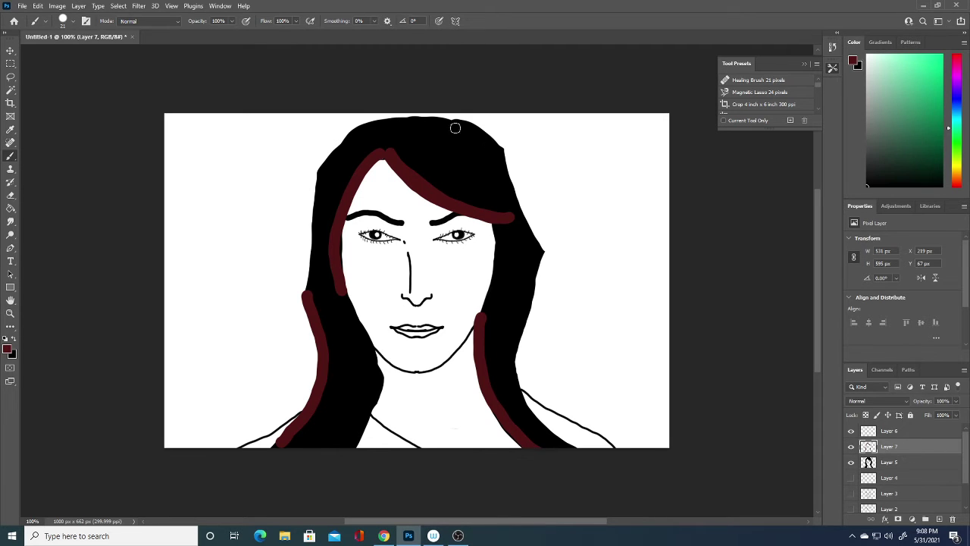
{"action": "left_click_drag", "start_coordinate": [512, 195], "coordinate": [445, 113]}
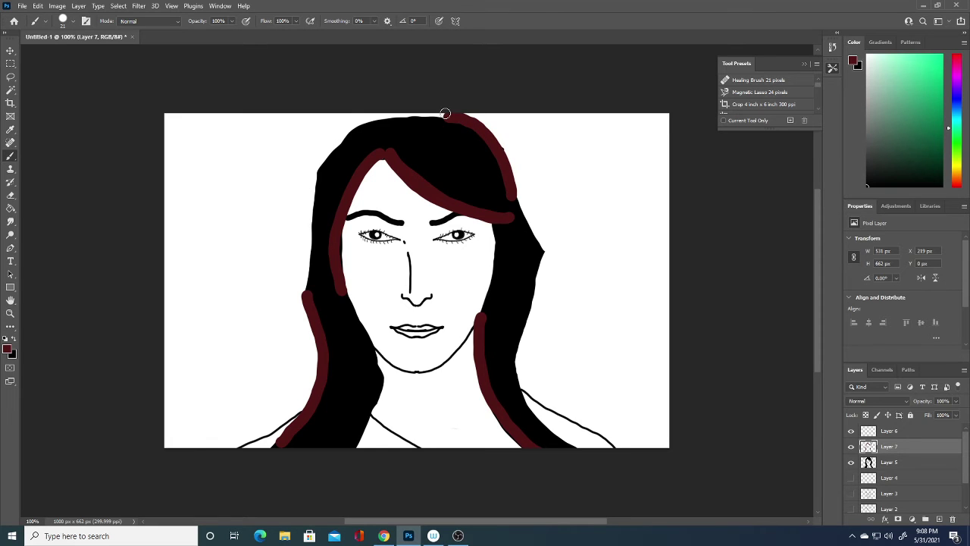
{"action": "mouse_move", "coordinate": [315, 178]}
{"action": "left_mouse_down"}
{"action": "mouse_move", "coordinate": [417, 116]}
{"action": "mouse_move", "coordinate": [447, 117]}
{"action": "left_mouse_up"}
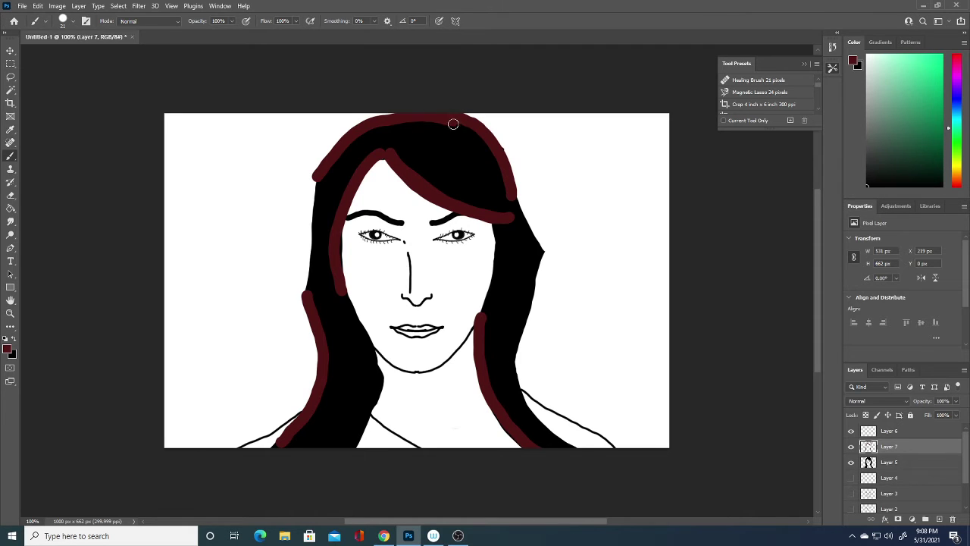
{"action": "left_click_drag", "start_coordinate": [453, 124], "coordinate": [508, 197]}
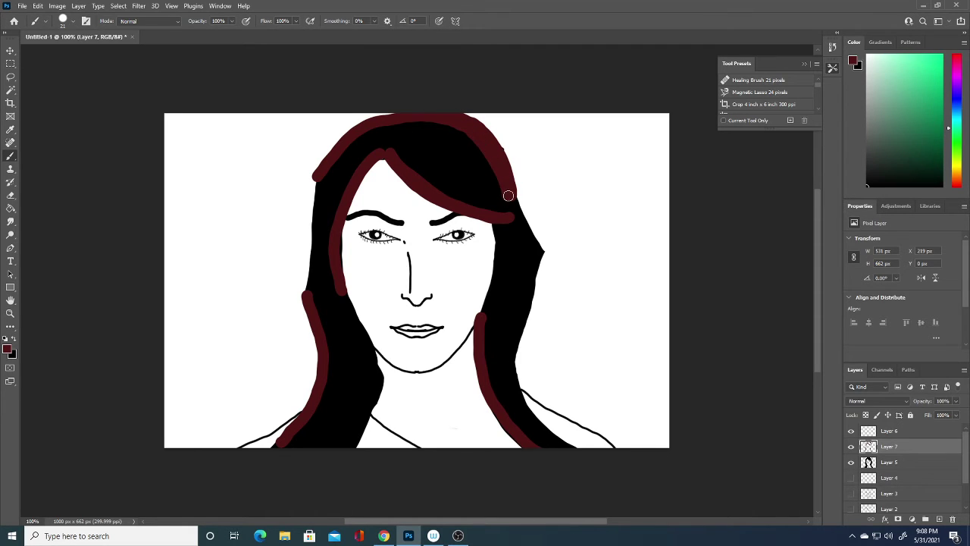
Step: Switch to a slightly lighter red and shrink the brush to 12 px
{"action": "left_click", "coordinate": [8, 350]}
{"action": "left_click_drag", "start_coordinate": [715, 310], "coordinate": [728, 324]}
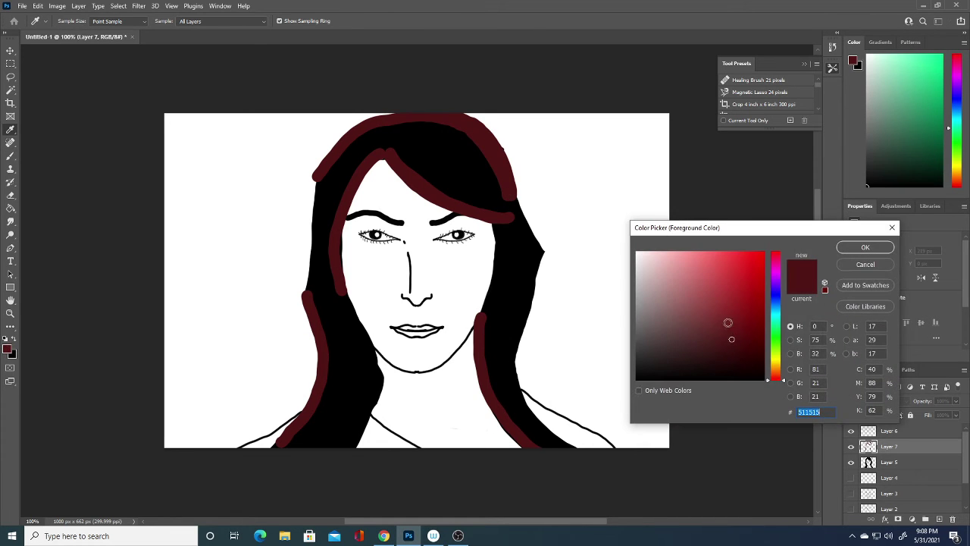
{"action": "left_click", "coordinate": [860, 247]}
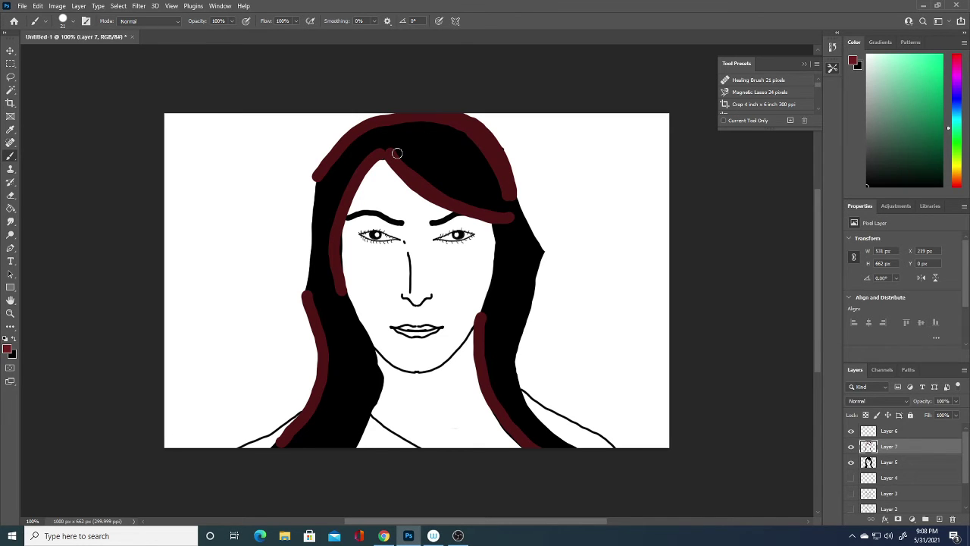
{"action": "right_click", "coordinate": [466, 207]}
{"action": "left_click_drag", "start_coordinate": [532, 235], "coordinate": [518, 234]}
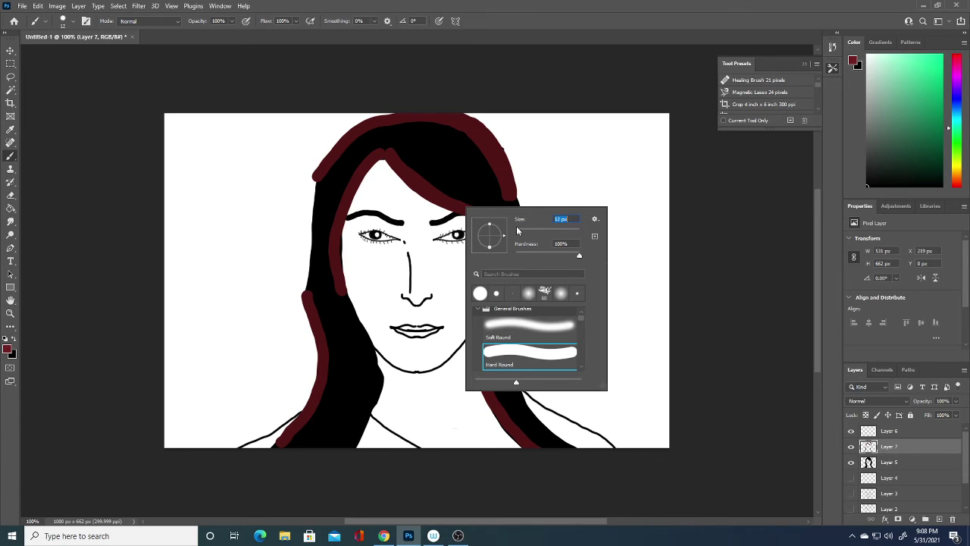
{"action": "left_click", "coordinate": [390, 156]}
Step: Paint thin red strands along the part, fringe, left hair and both lower locks
{"action": "left_click_drag", "start_coordinate": [389, 155], "coordinate": [464, 211]}
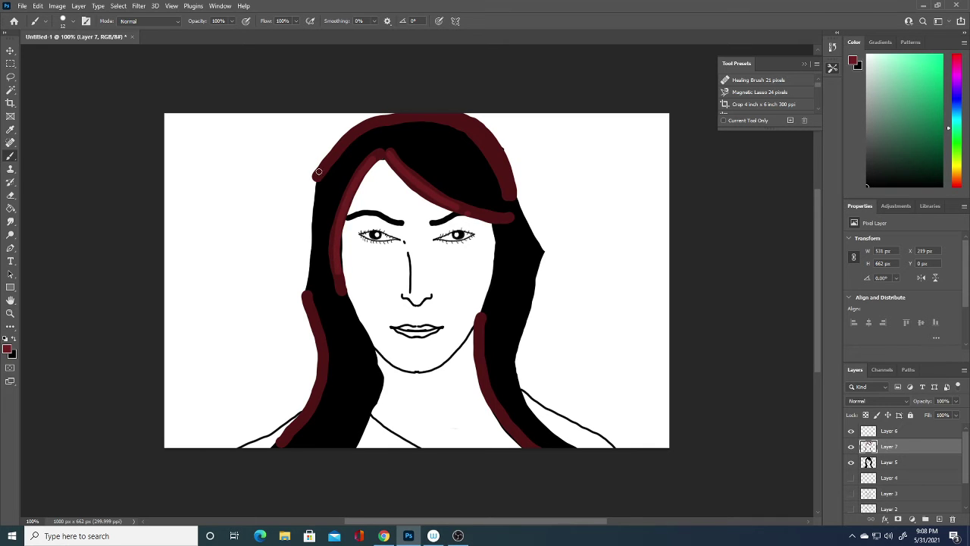
{"action": "mouse_move", "coordinate": [318, 173]}
{"action": "left_mouse_down"}
{"action": "mouse_move", "coordinate": [347, 137]}
{"action": "mouse_move", "coordinate": [412, 113]}
{"action": "mouse_move", "coordinate": [462, 121]}
{"action": "mouse_move", "coordinate": [508, 194]}
{"action": "left_mouse_up"}
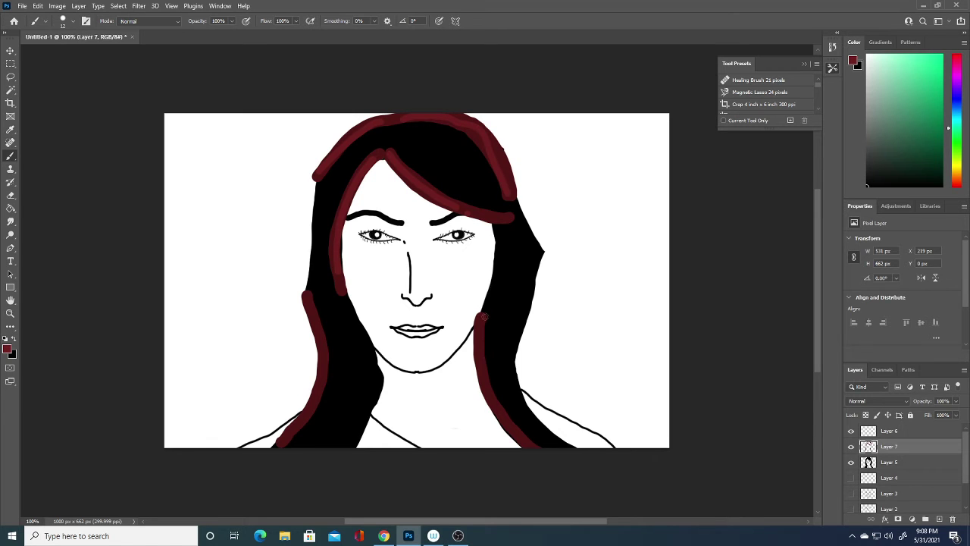
{"action": "mouse_move", "coordinate": [483, 317]}
{"action": "left_mouse_down"}
{"action": "mouse_move", "coordinate": [487, 371]}
{"action": "mouse_move", "coordinate": [520, 440]}
{"action": "left_mouse_up"}
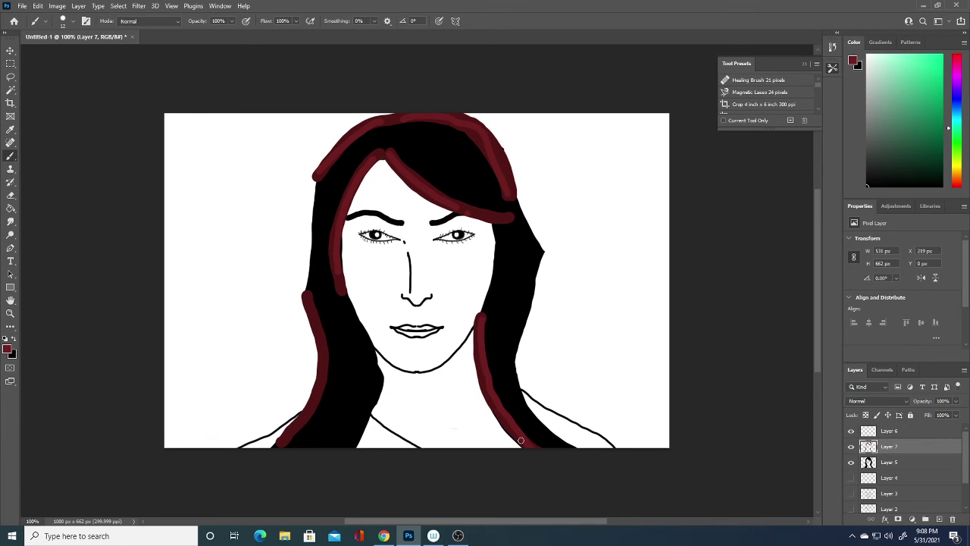
{"action": "mouse_move", "coordinate": [284, 438]}
{"action": "left_mouse_down"}
{"action": "mouse_move", "coordinate": [313, 395]}
{"action": "mouse_move", "coordinate": [322, 345]}
{"action": "mouse_move", "coordinate": [311, 302]}
{"action": "left_mouse_up"}
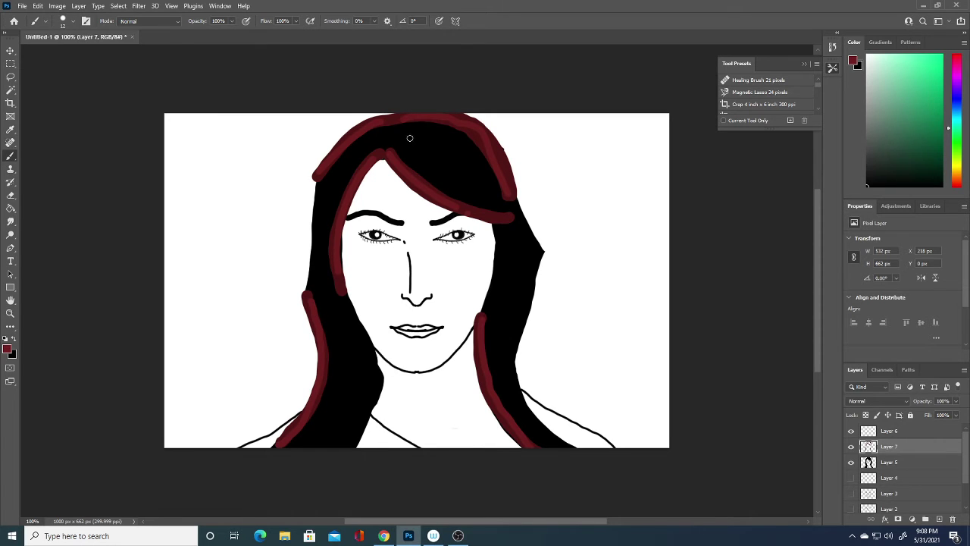
{"action": "left_click_drag", "start_coordinate": [397, 145], "coordinate": [475, 200]}
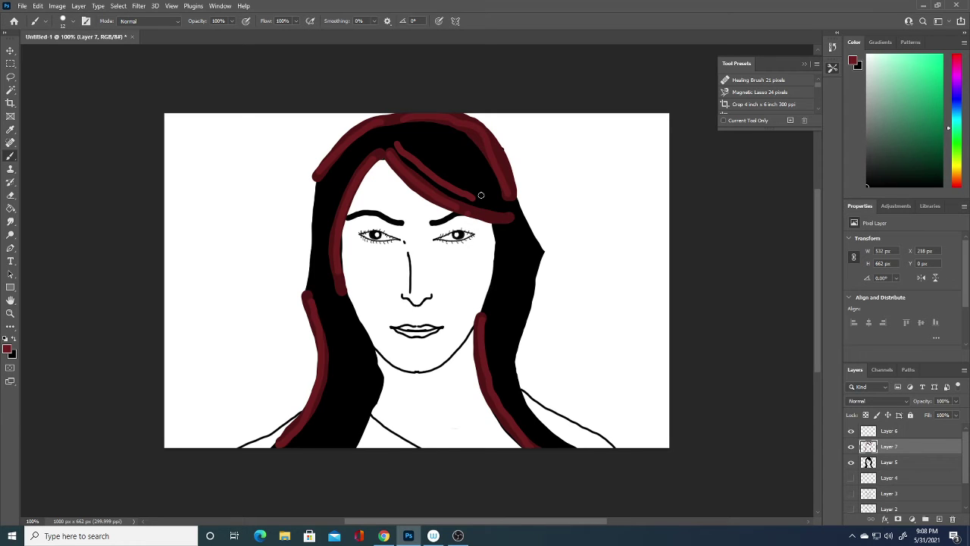
{"action": "mouse_move", "coordinate": [324, 279]}
{"action": "left_mouse_down"}
{"action": "mouse_move", "coordinate": [335, 194]}
{"action": "mouse_move", "coordinate": [362, 152]}
{"action": "left_mouse_up"}
{"action": "mouse_move", "coordinate": [319, 302]}
{"action": "left_mouse_down"}
{"action": "mouse_move", "coordinate": [336, 385]}
{"action": "mouse_move", "coordinate": [310, 434]}
{"action": "left_mouse_up"}
{"action": "mouse_move", "coordinate": [493, 303]}
{"action": "left_mouse_down"}
{"action": "mouse_move", "coordinate": [493, 364]}
{"action": "mouse_move", "coordinate": [544, 448]}
{"action": "left_mouse_up"}
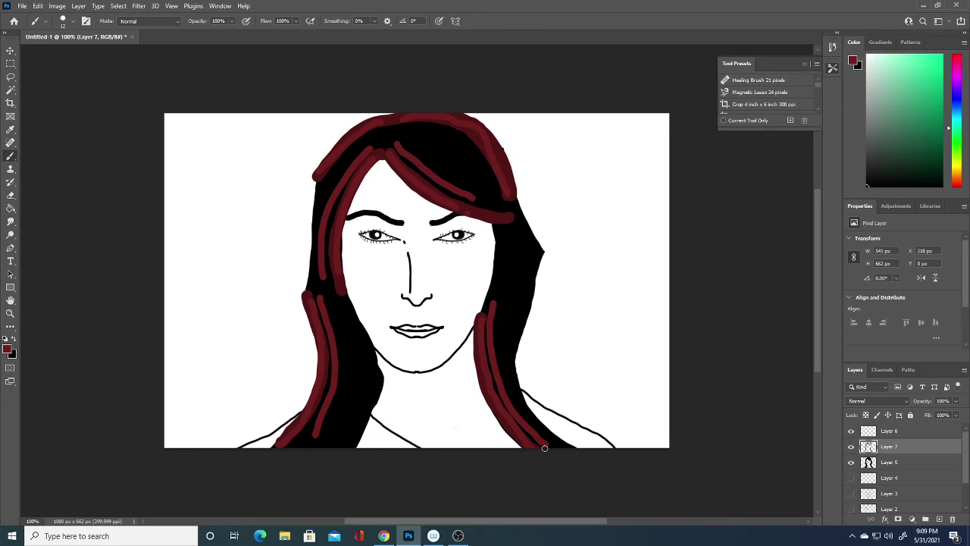
Step: Use red #6e1f1f to paint strands across the fringe, left hair and right hair
{"action": "left_click", "coordinate": [7, 350]}
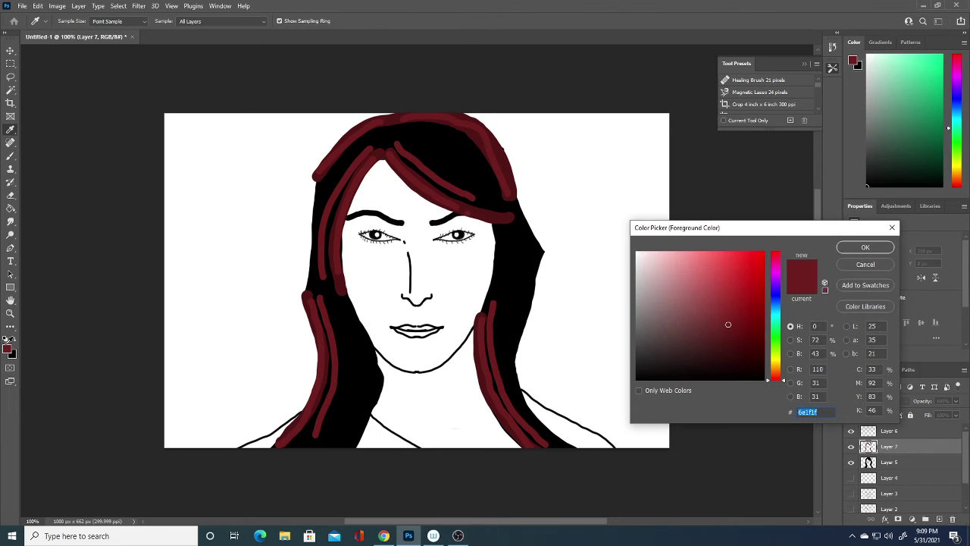
{"action": "left_click", "coordinate": [865, 248]}
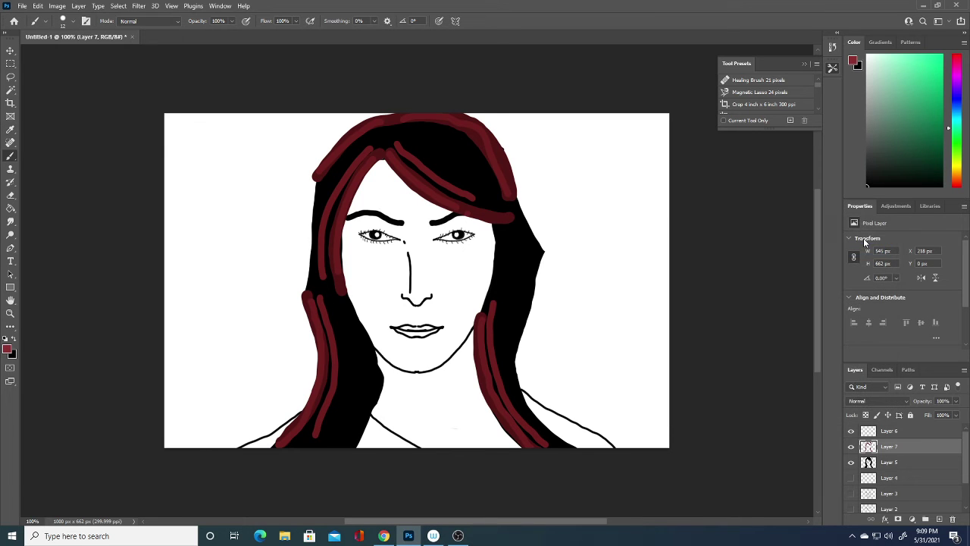
{"action": "left_click_drag", "start_coordinate": [401, 141], "coordinate": [480, 200]}
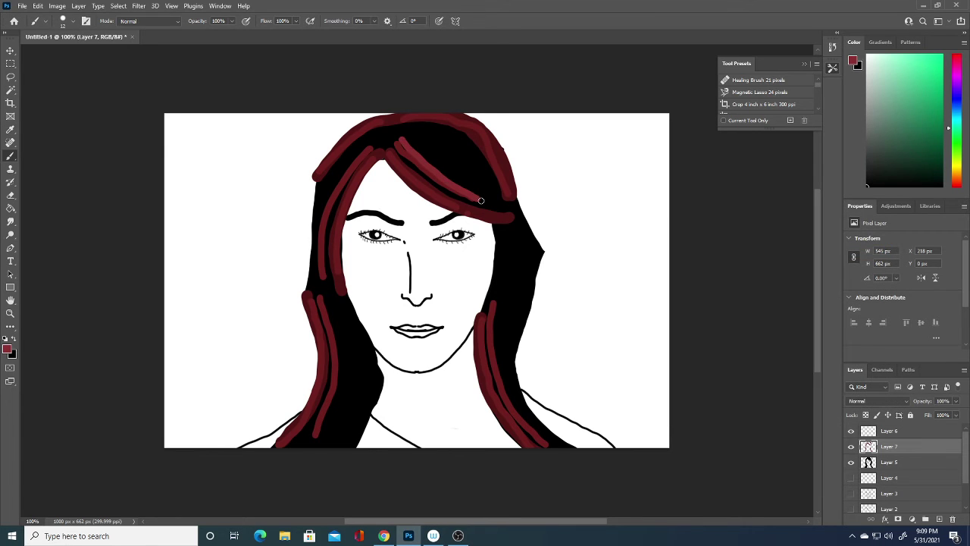
{"action": "left_click_drag", "start_coordinate": [319, 269], "coordinate": [361, 152]}
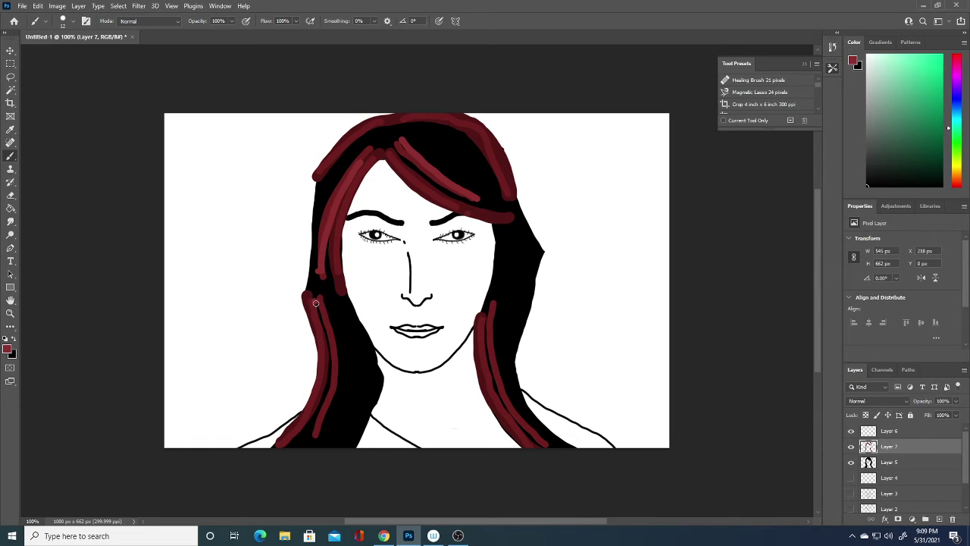
{"action": "mouse_move", "coordinate": [320, 302]}
{"action": "left_mouse_down"}
{"action": "mouse_move", "coordinate": [326, 372]}
{"action": "mouse_move", "coordinate": [310, 432]}
{"action": "left_mouse_up"}
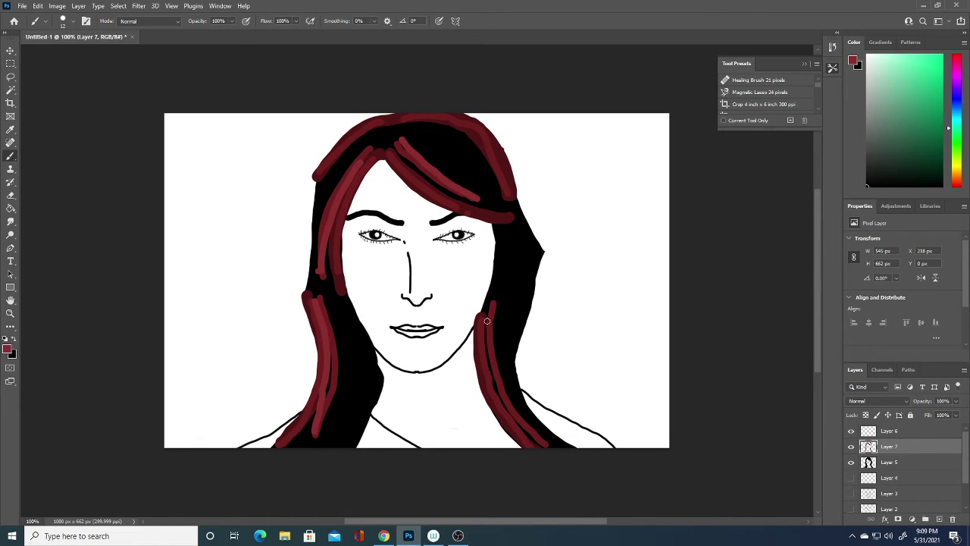
{"action": "mouse_move", "coordinate": [487, 321]}
{"action": "left_mouse_down"}
{"action": "mouse_move", "coordinate": [514, 414]}
{"action": "mouse_move", "coordinate": [533, 438]}
{"action": "left_mouse_up"}
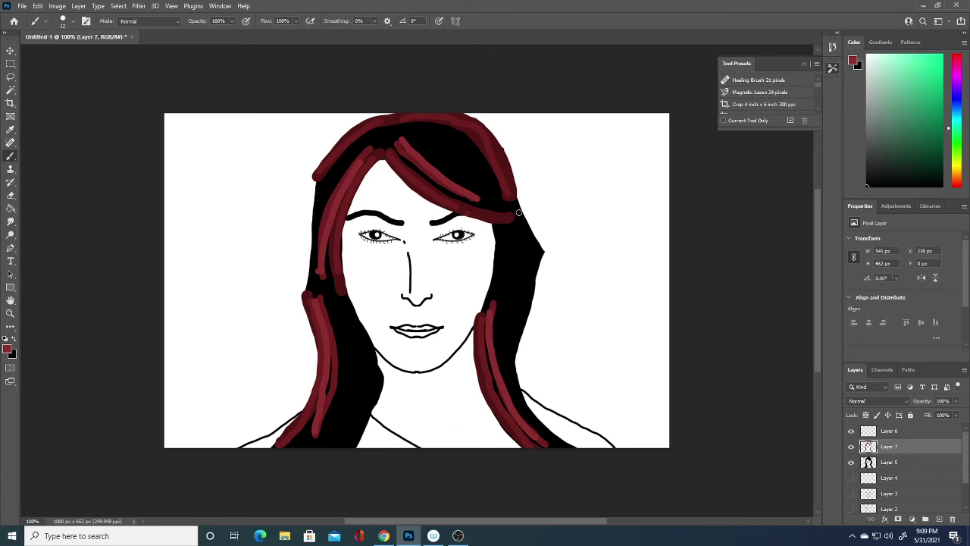
Step: Add more short #6e1f1f strands on the right edge, lower left, upper left and crown
{"action": "left_click_drag", "start_coordinate": [513, 199], "coordinate": [541, 251]}
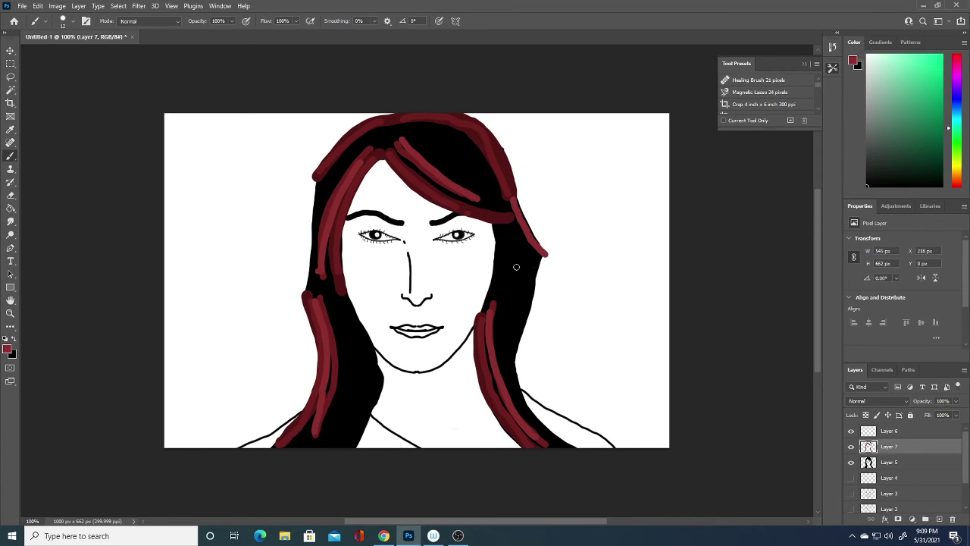
{"action": "mouse_move", "coordinate": [355, 437]}
{"action": "left_mouse_down"}
{"action": "mouse_move", "coordinate": [373, 396]}
{"action": "mouse_move", "coordinate": [370, 339]}
{"action": "left_mouse_up"}
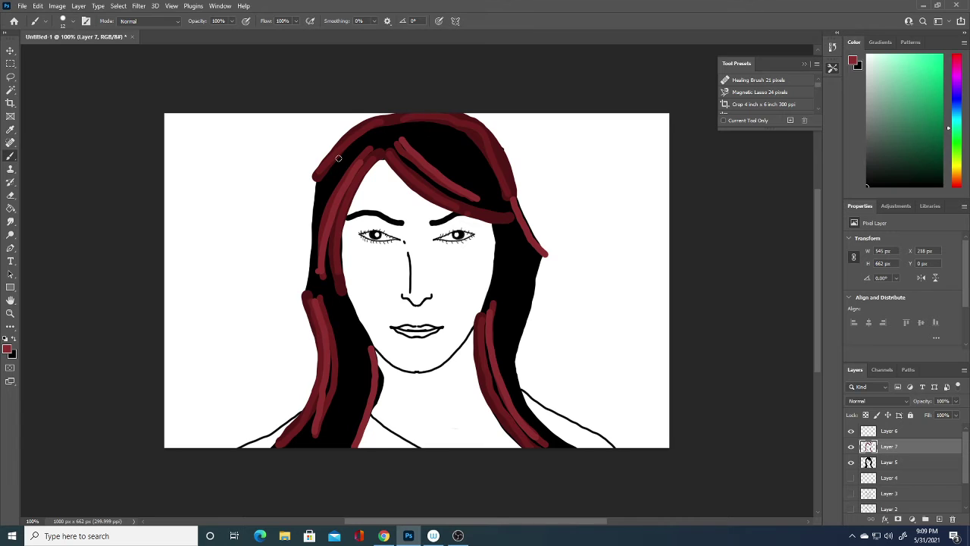
{"action": "mouse_move", "coordinate": [322, 179]}
{"action": "left_mouse_down"}
{"action": "mouse_move", "coordinate": [393, 112]}
{"action": "mouse_move", "coordinate": [466, 137]}
{"action": "mouse_move", "coordinate": [502, 192]}
{"action": "mouse_move", "coordinate": [512, 288]}
{"action": "left_mouse_up"}
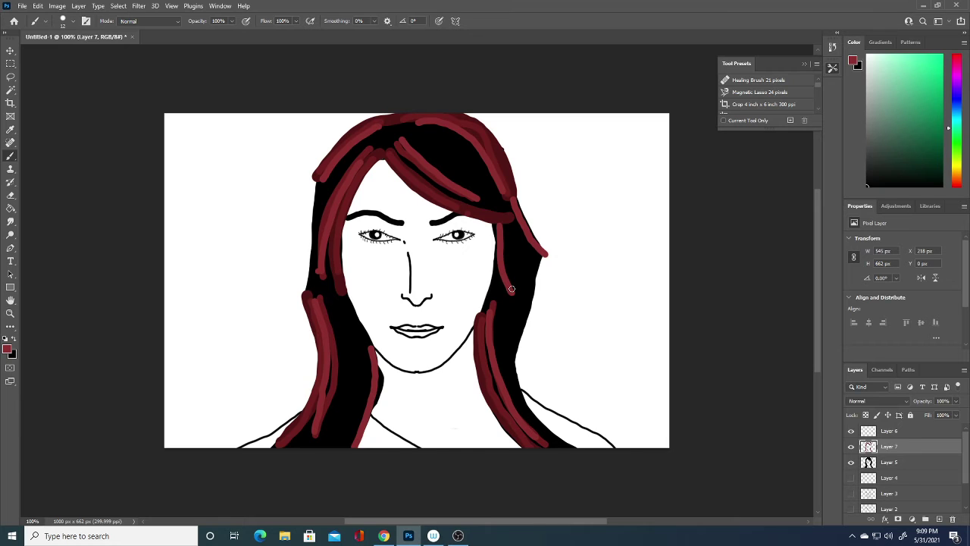
{"action": "left_click_drag", "start_coordinate": [338, 302], "coordinate": [362, 350]}
{"action": "left_click_drag", "start_coordinate": [536, 262], "coordinate": [514, 367]}
{"action": "left_click_drag", "start_coordinate": [325, 439], "coordinate": [345, 385]}
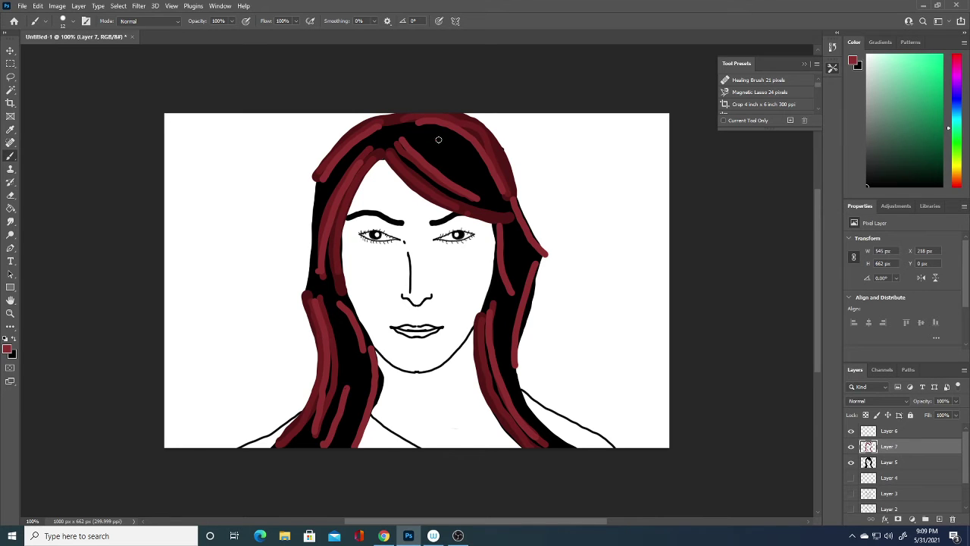
{"action": "left_click_drag", "start_coordinate": [439, 140], "coordinate": [471, 181]}
{"action": "left_click_drag", "start_coordinate": [320, 209], "coordinate": [344, 160]}
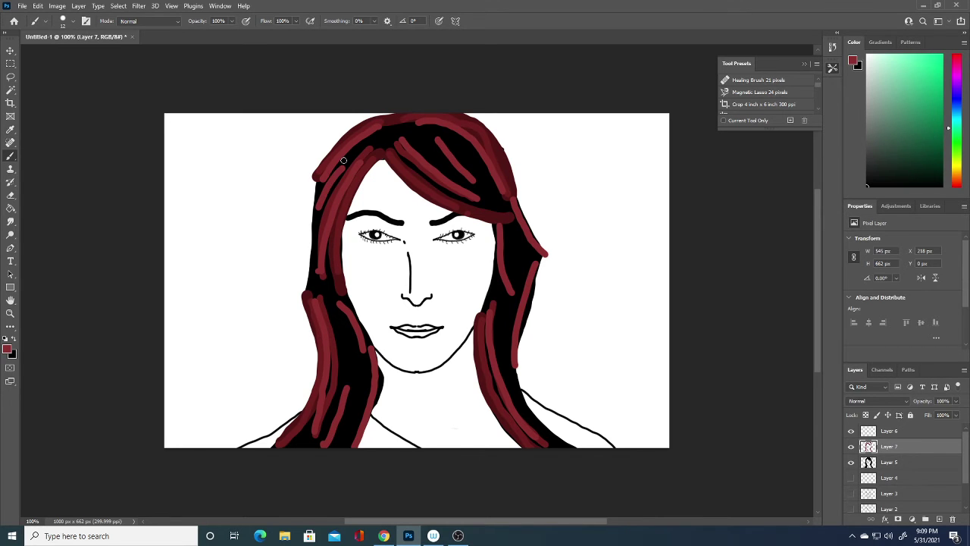
{"action": "left_click_drag", "start_coordinate": [507, 233], "coordinate": [516, 263]}
Step: Switch to lighter red #ae4444 and paint strands on the right and left hair
{"action": "left_click", "coordinate": [7, 351]}
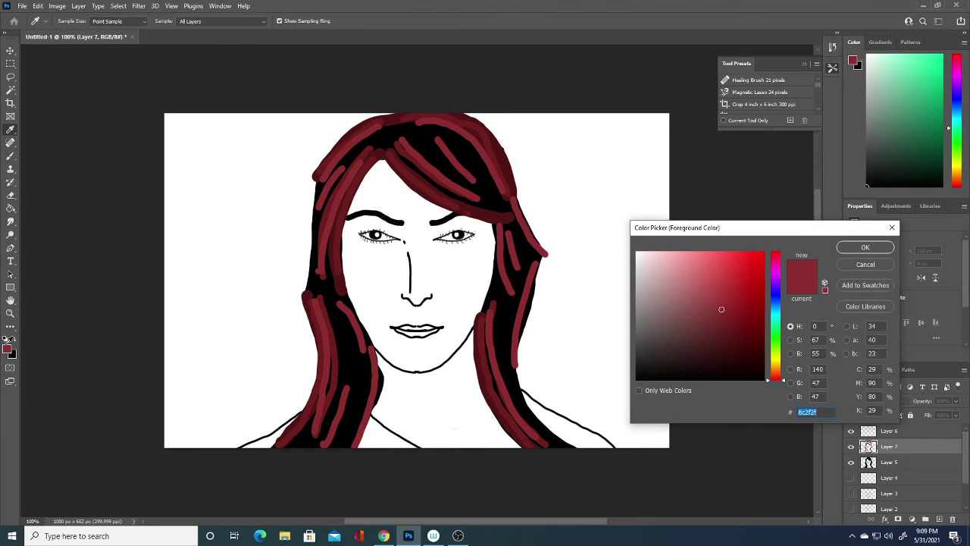
{"action": "left_click", "coordinate": [715, 292]}
{"action": "left_click", "coordinate": [857, 247]}
{"action": "left_click_drag", "start_coordinate": [495, 265], "coordinate": [511, 307]}
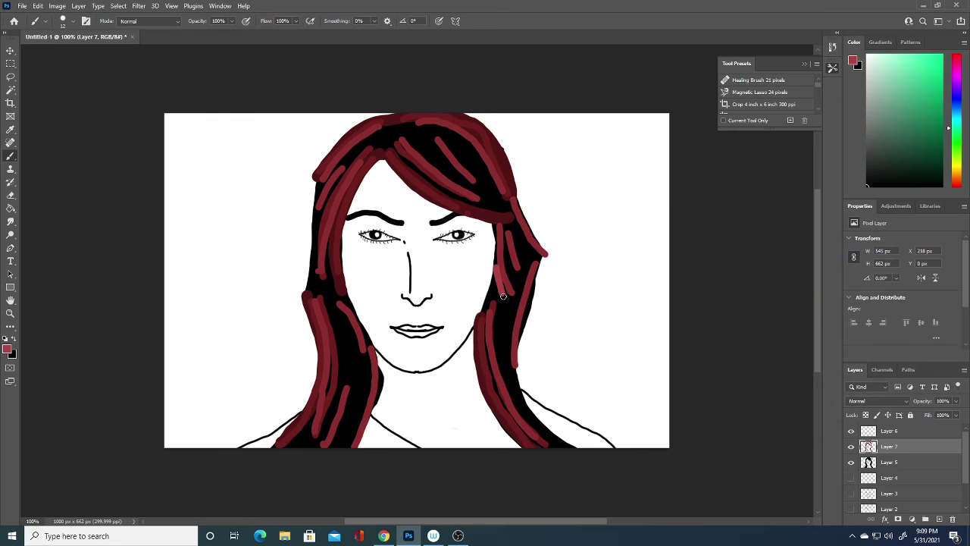
{"action": "left_click_drag", "start_coordinate": [337, 315], "coordinate": [358, 404]}
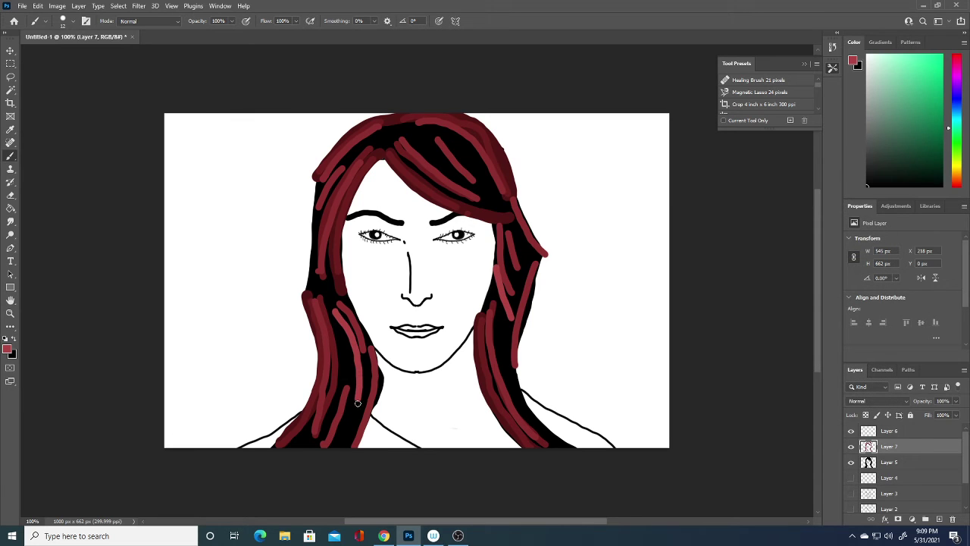
Step: Add lighter-red strands over the top, lower right, lower left and upper right hair
{"action": "mouse_move", "coordinate": [421, 141]}
{"action": "left_mouse_down"}
{"action": "mouse_move", "coordinate": [449, 177]}
{"action": "mouse_move", "coordinate": [476, 192]}
{"action": "left_mouse_up"}
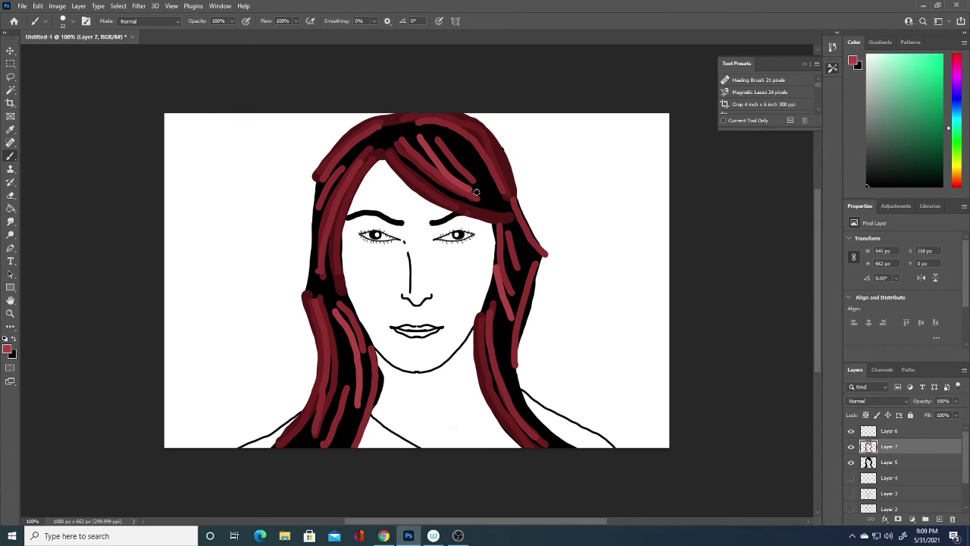
{"action": "left_click_drag", "start_coordinate": [504, 375], "coordinate": [546, 445]}
{"action": "left_click_drag", "start_coordinate": [297, 444], "coordinate": [317, 410]}
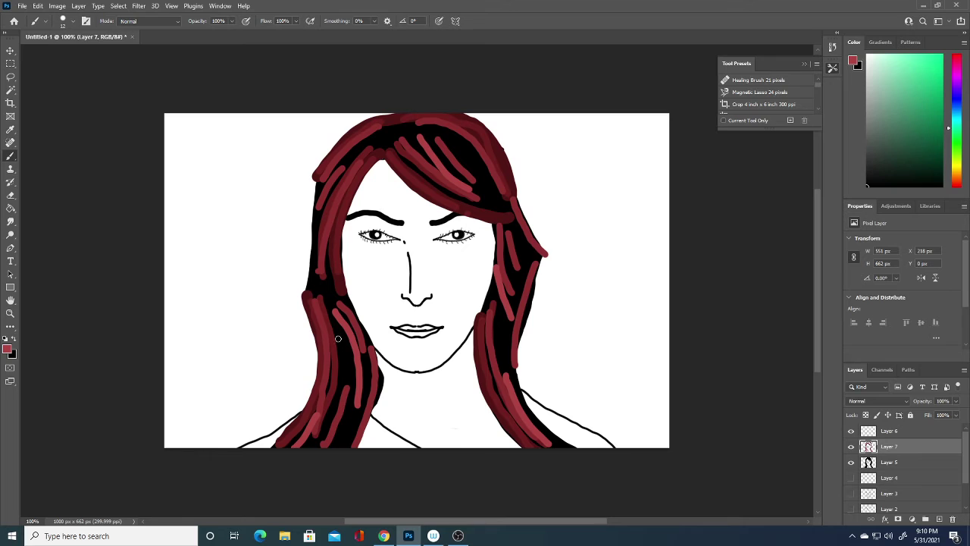
{"action": "left_click_drag", "start_coordinate": [338, 339], "coordinate": [338, 396]}
{"action": "left_click_drag", "start_coordinate": [470, 146], "coordinate": [508, 205]}
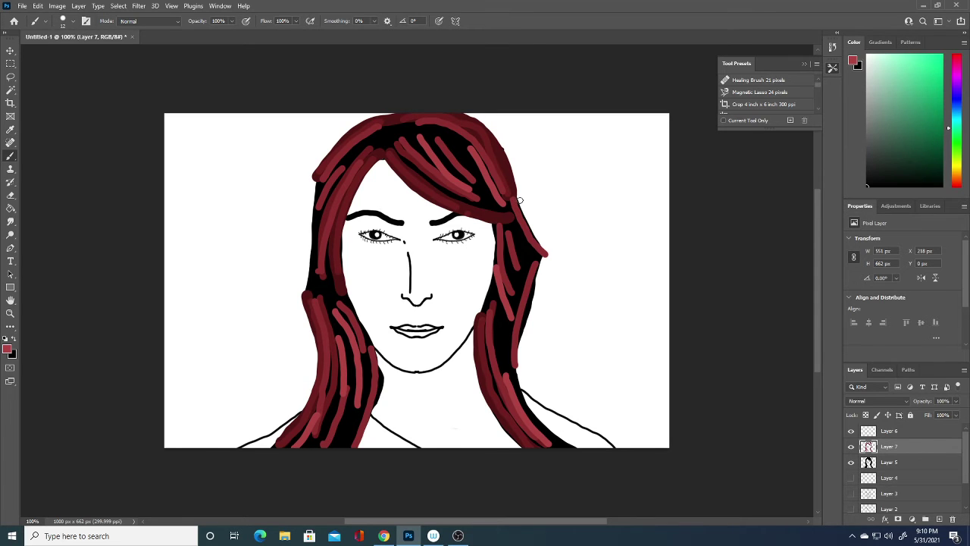
{"action": "left_click", "coordinate": [8, 351]}
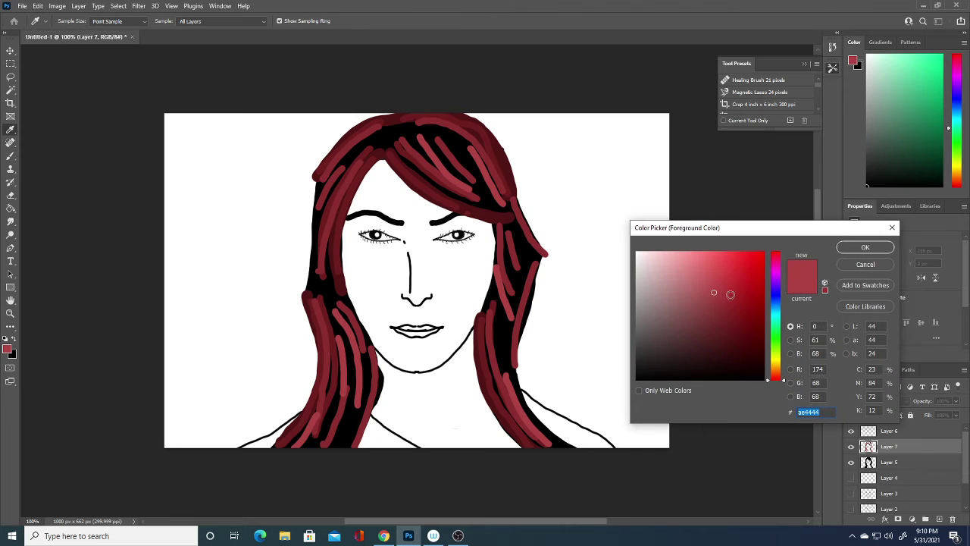
Step: Pick a darker red and paint strands down the right, left and top hair
{"action": "left_click", "coordinate": [707, 307]}
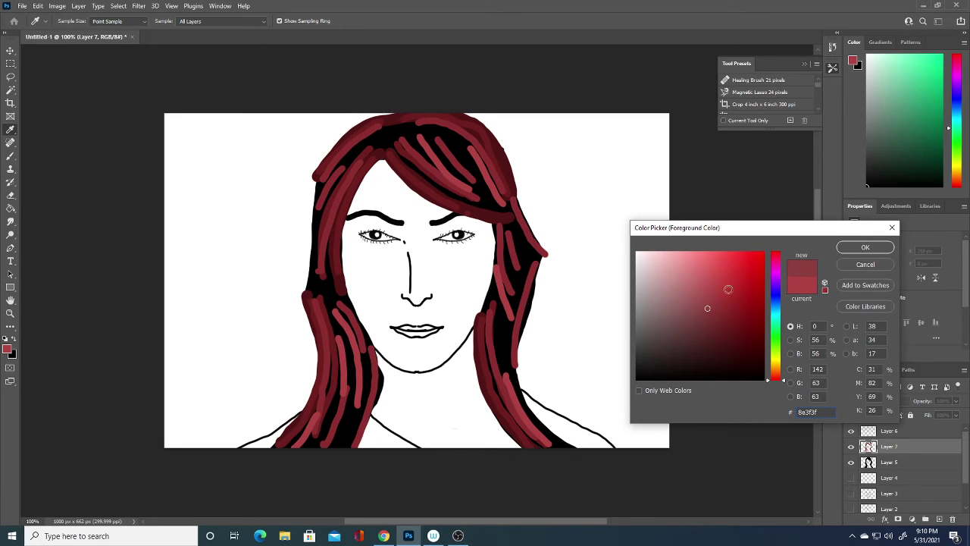
{"action": "left_click", "coordinate": [709, 328]}
{"action": "left_click", "coordinate": [864, 248]}
{"action": "key", "text": "b"}
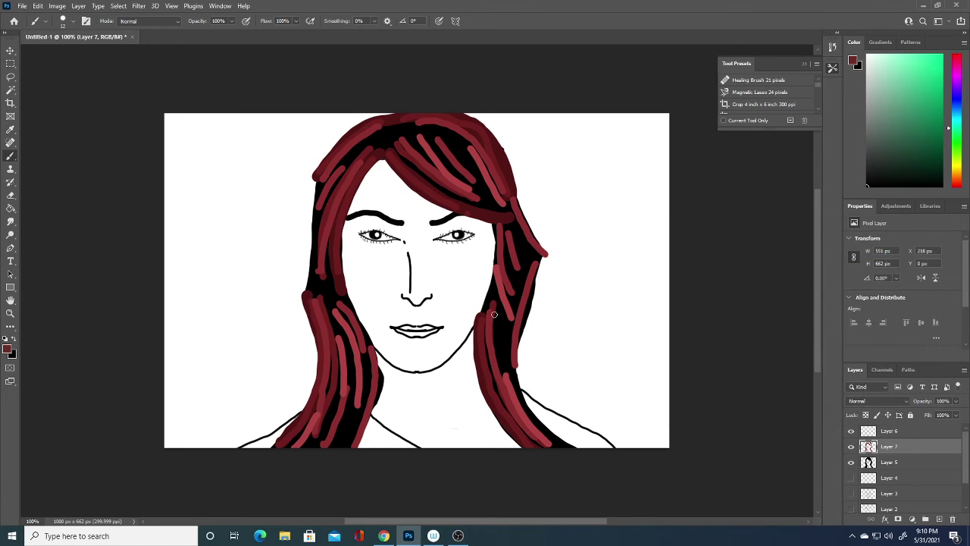
{"action": "left_click_drag", "start_coordinate": [494, 290], "coordinate": [510, 381]}
{"action": "mouse_move", "coordinate": [335, 446]}
{"action": "left_mouse_down"}
{"action": "mouse_move", "coordinate": [350, 326]}
{"action": "mouse_move", "coordinate": [329, 288]}
{"action": "mouse_move", "coordinate": [324, 247]}
{"action": "left_mouse_up"}
{"action": "left_click_drag", "start_coordinate": [447, 141], "coordinate": [540, 258]}
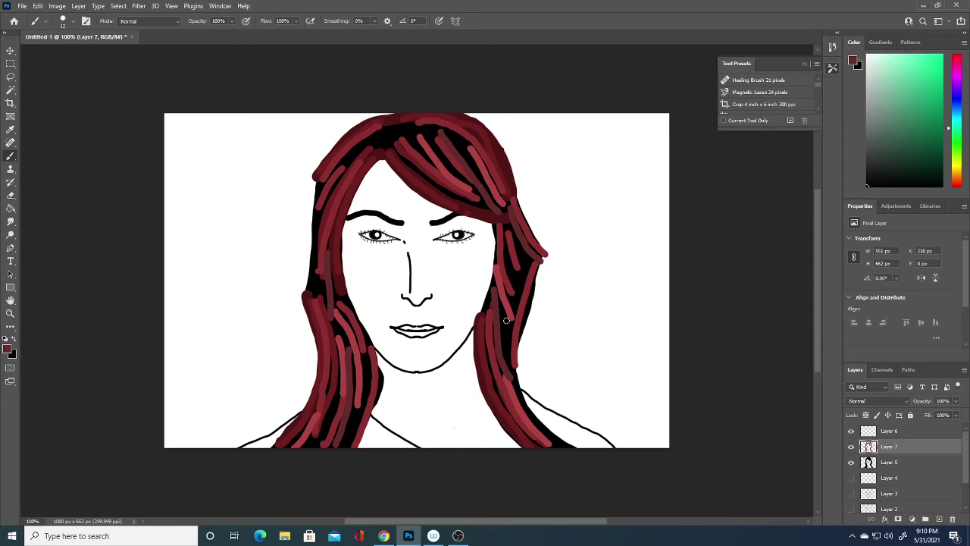
{"action": "left_click_drag", "start_coordinate": [510, 363], "coordinate": [501, 297]}
{"action": "left_click_drag", "start_coordinate": [308, 288], "coordinate": [328, 186]}
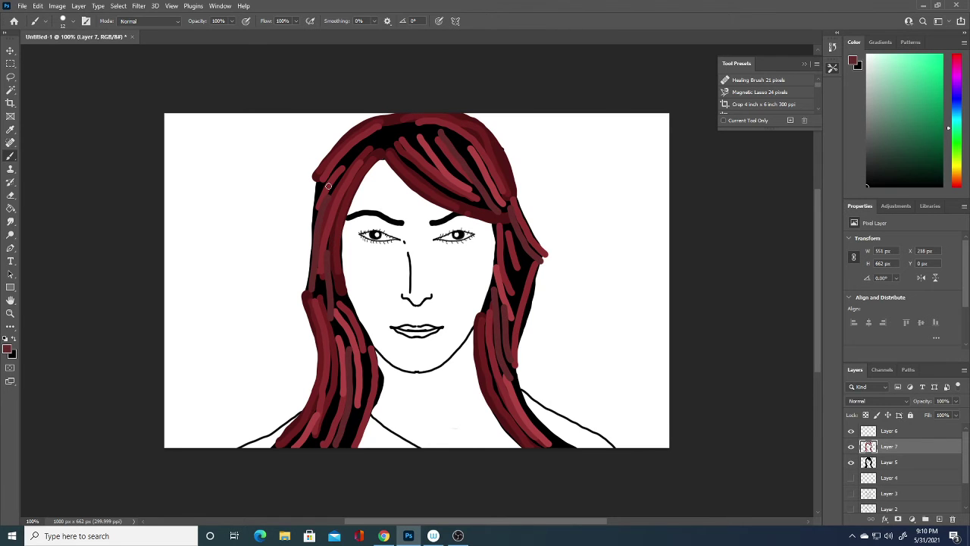
Step: Switch to a slightly different dark red and fill strands and black gaps on both hair sides
{"action": "key", "text": "i"}
{"action": "left_click", "coordinate": [8, 350]}
{"action": "left_click", "coordinate": [717, 314]}
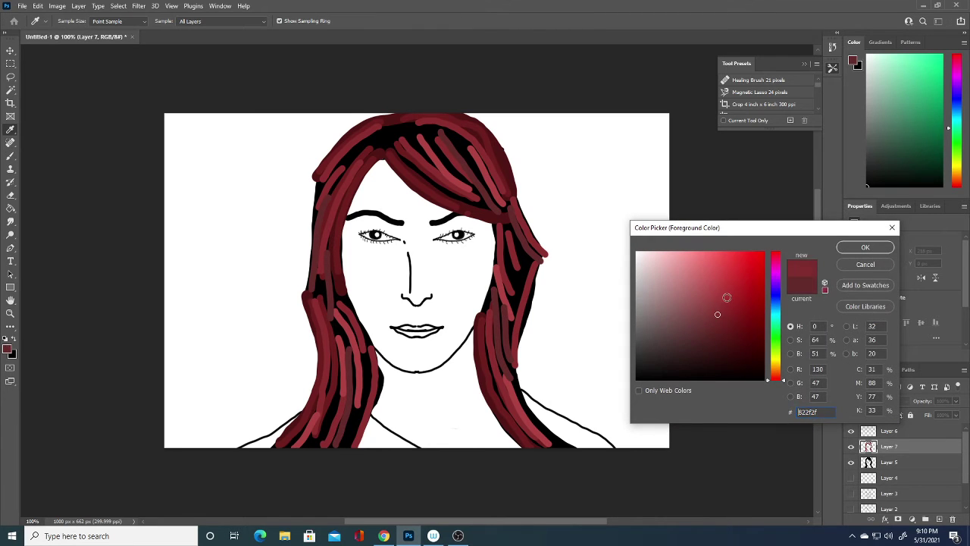
{"action": "left_click", "coordinate": [868, 246]}
{"action": "left_click_drag", "start_coordinate": [516, 307], "coordinate": [510, 235]}
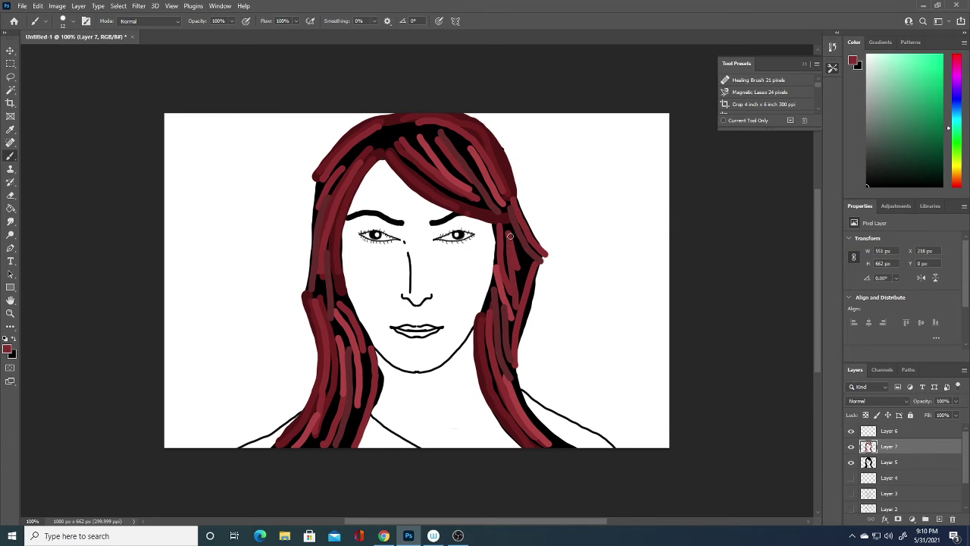
{"action": "left_click_drag", "start_coordinate": [342, 170], "coordinate": [393, 127]}
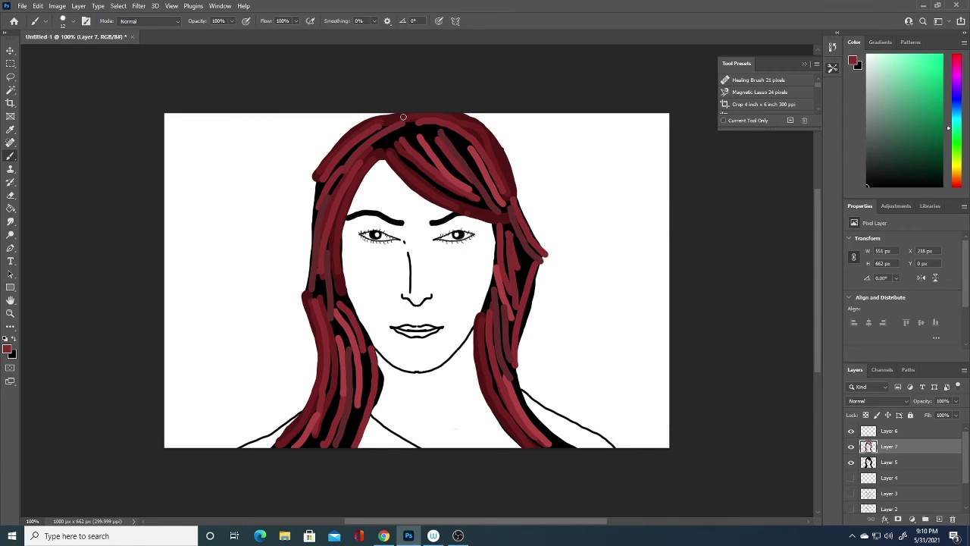
{"action": "left_click_drag", "start_coordinate": [515, 373], "coordinate": [569, 445]}
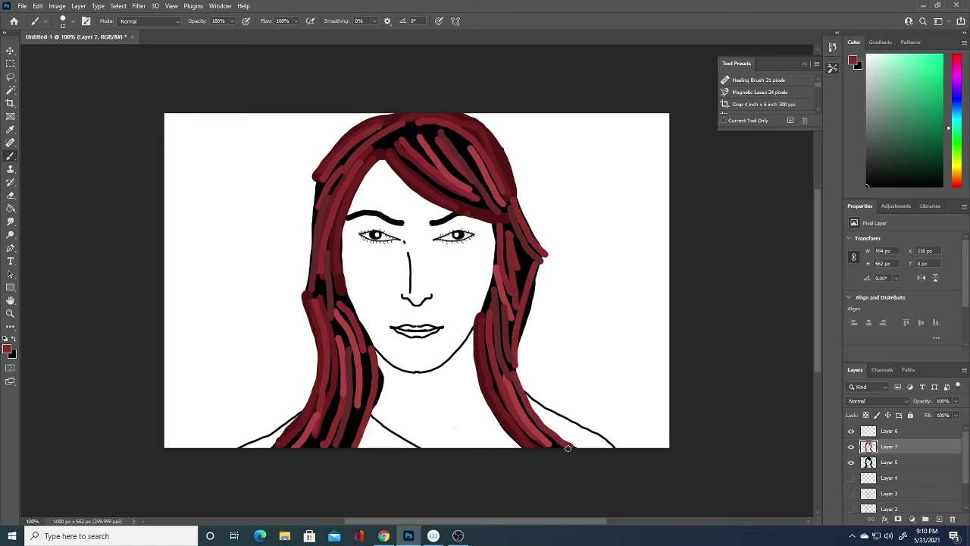
{"action": "left_click_drag", "start_coordinate": [343, 445], "coordinate": [361, 349]}
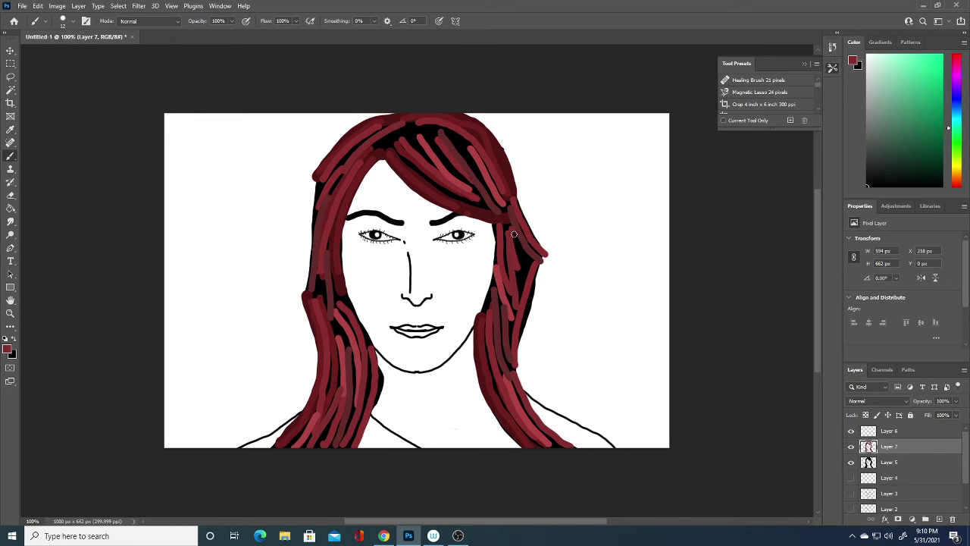
{"action": "left_click_drag", "start_coordinate": [514, 235], "coordinate": [520, 263]}
{"action": "left_click_drag", "start_coordinate": [325, 303], "coordinate": [322, 257]}
{"action": "left_click_drag", "start_coordinate": [348, 300], "coordinate": [365, 327]}
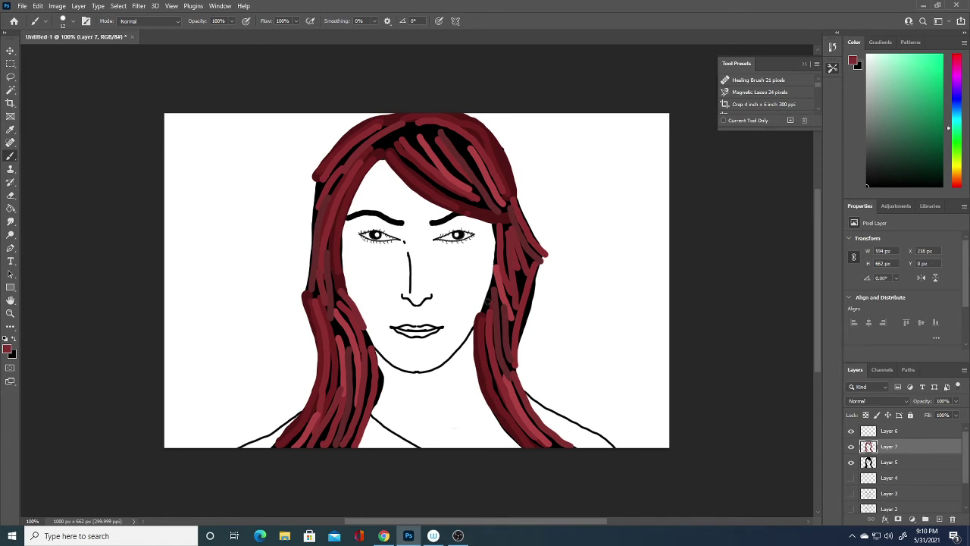
{"action": "left_click_drag", "start_coordinate": [494, 272], "coordinate": [482, 318]}
Step: Paint brighter-red strands over the right, top, left and upper-left hair
{"action": "left_click", "coordinate": [6, 349]}
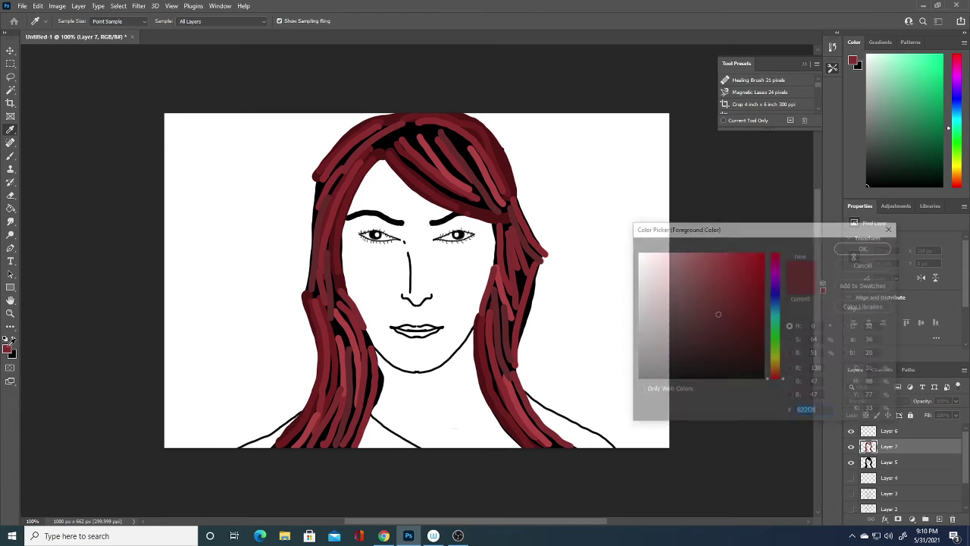
{"action": "left_click", "coordinate": [721, 286]}
{"action": "left_click", "coordinate": [856, 251]}
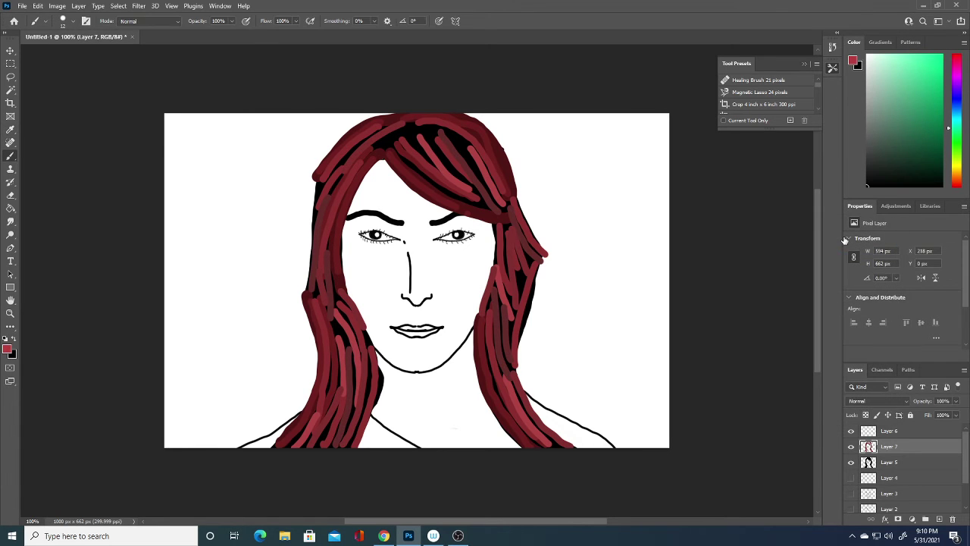
{"action": "left_click_drag", "start_coordinate": [504, 224], "coordinate": [506, 332]}
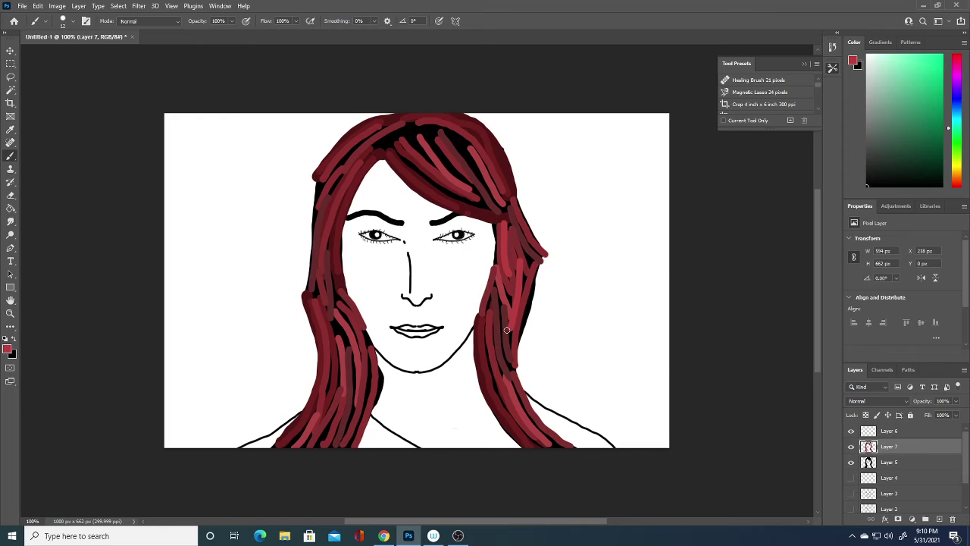
{"action": "left_click_drag", "start_coordinate": [429, 133], "coordinate": [490, 204]}
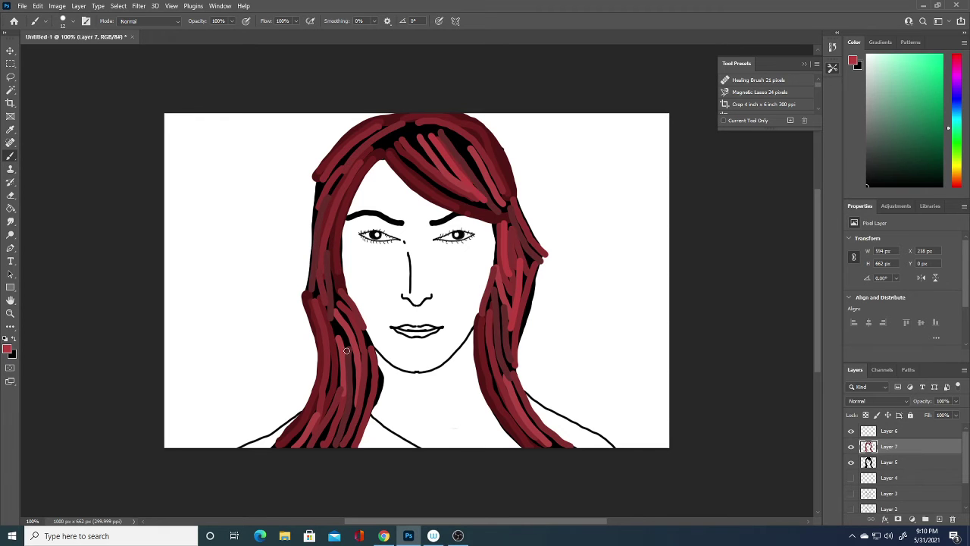
{"action": "left_click_drag", "start_coordinate": [347, 349], "coordinate": [321, 294]}
{"action": "left_click_drag", "start_coordinate": [365, 408], "coordinate": [358, 328]}
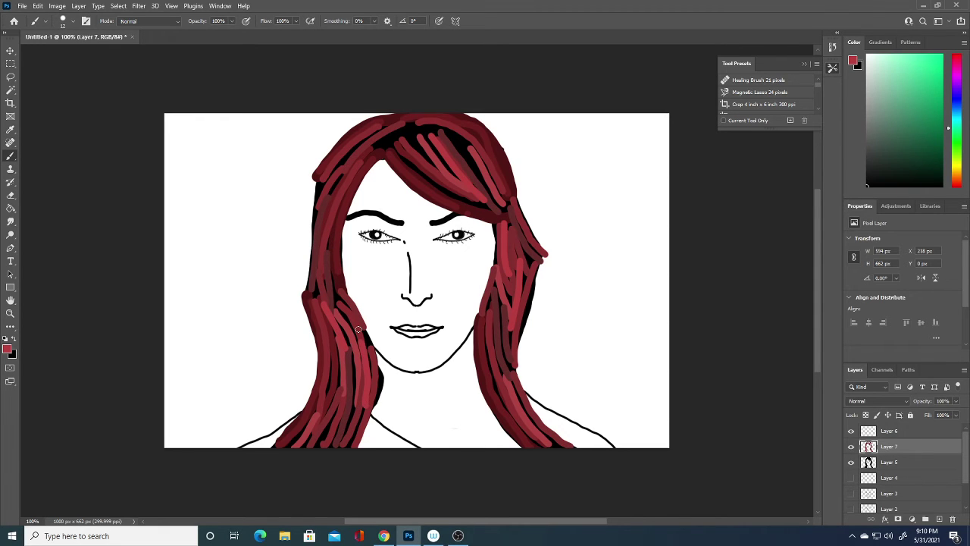
{"action": "left_click_drag", "start_coordinate": [319, 447], "coordinate": [341, 388]}
{"action": "left_click_drag", "start_coordinate": [333, 193], "coordinate": [368, 139]}
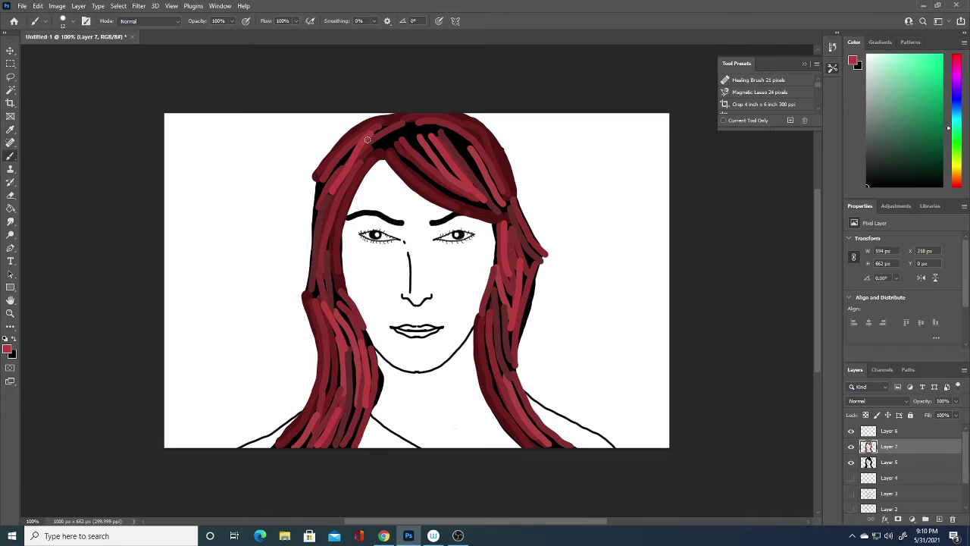
{"action": "left_click_drag", "start_coordinate": [323, 192], "coordinate": [360, 134]}
Step: Switch to an even lighter red and paint strands across the top, left and right hair
{"action": "left_click", "coordinate": [7, 350]}
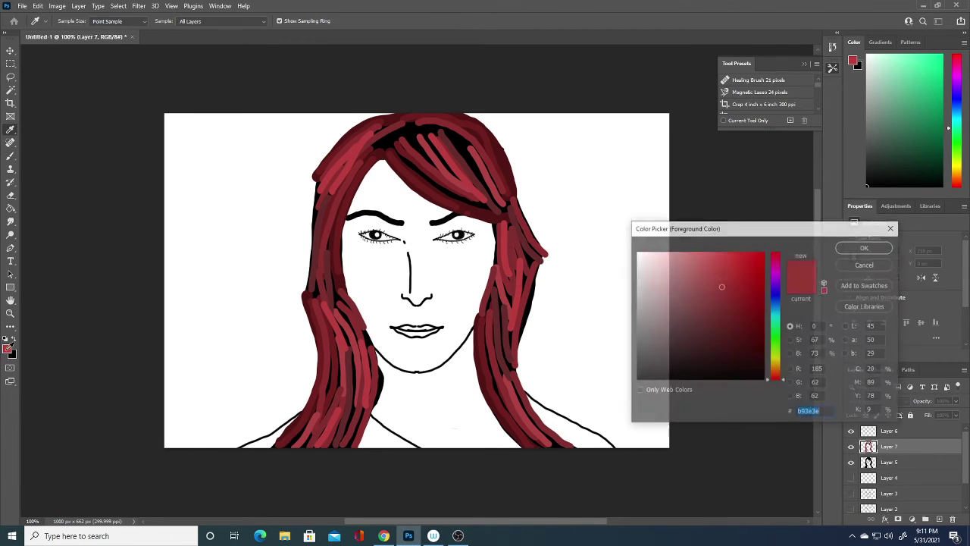
{"action": "left_click", "coordinate": [705, 282]}
{"action": "left_click", "coordinate": [865, 248]}
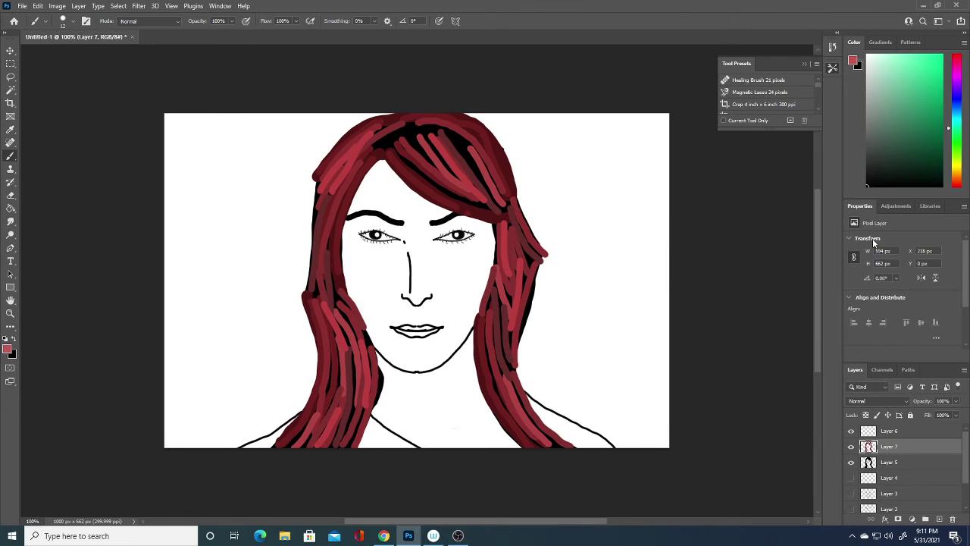
{"action": "left_click_drag", "start_coordinate": [403, 135], "coordinate": [493, 197]}
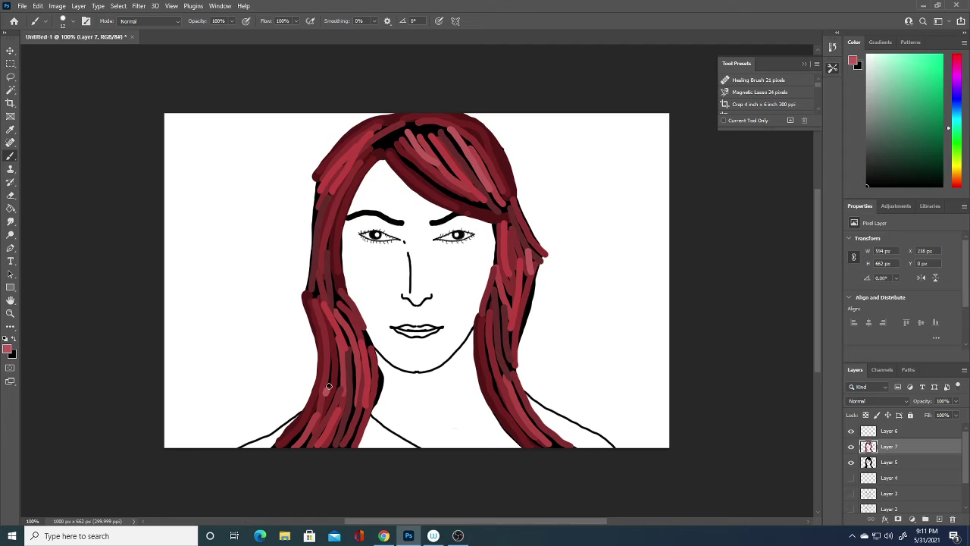
{"action": "left_click_drag", "start_coordinate": [327, 390], "coordinate": [330, 340]}
{"action": "left_click_drag", "start_coordinate": [348, 445], "coordinate": [361, 407]}
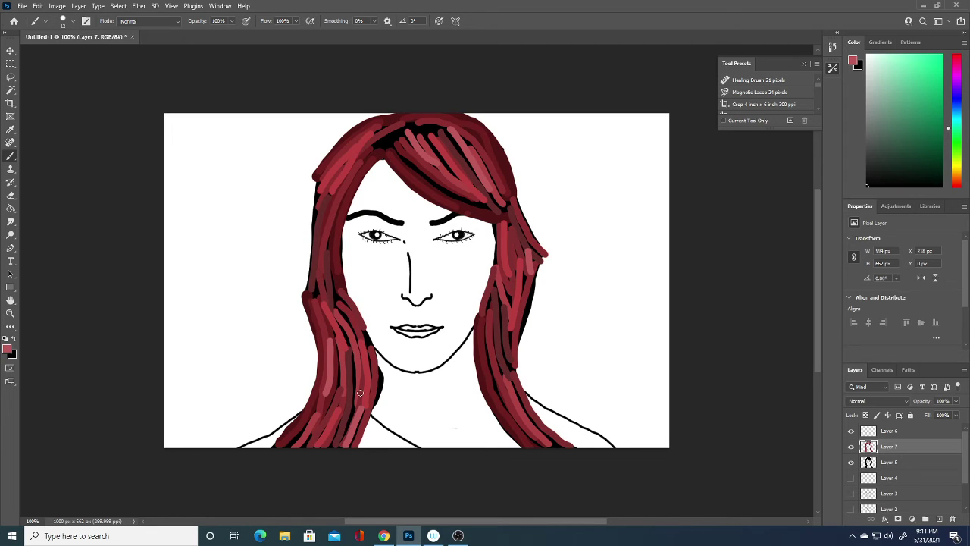
{"action": "left_click_drag", "start_coordinate": [335, 303], "coordinate": [328, 259]}
{"action": "mouse_move", "coordinate": [381, 146]}
{"action": "left_mouse_down"}
{"action": "mouse_move", "coordinate": [416, 110]}
{"action": "mouse_move", "coordinate": [450, 129]}
{"action": "left_mouse_up"}
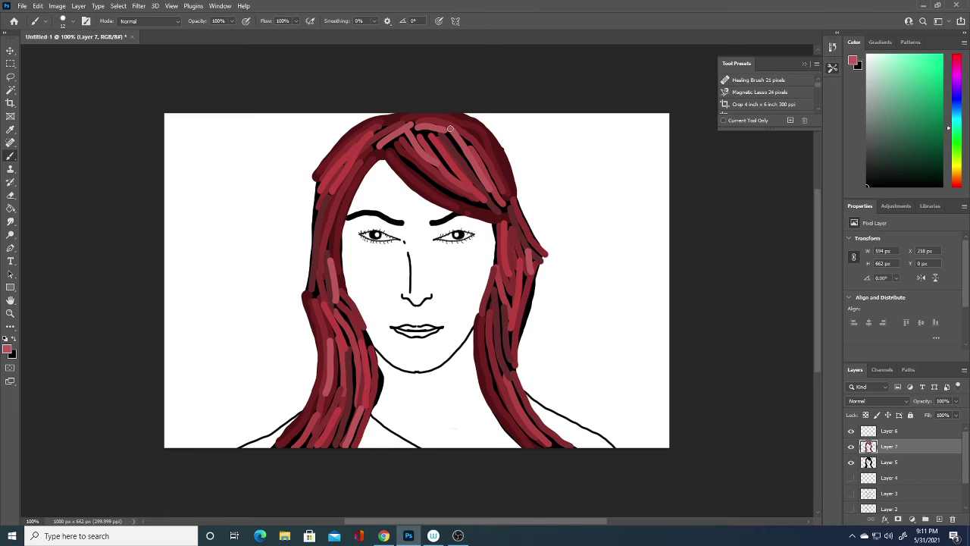
{"action": "left_click_drag", "start_coordinate": [519, 336], "coordinate": [542, 259]}
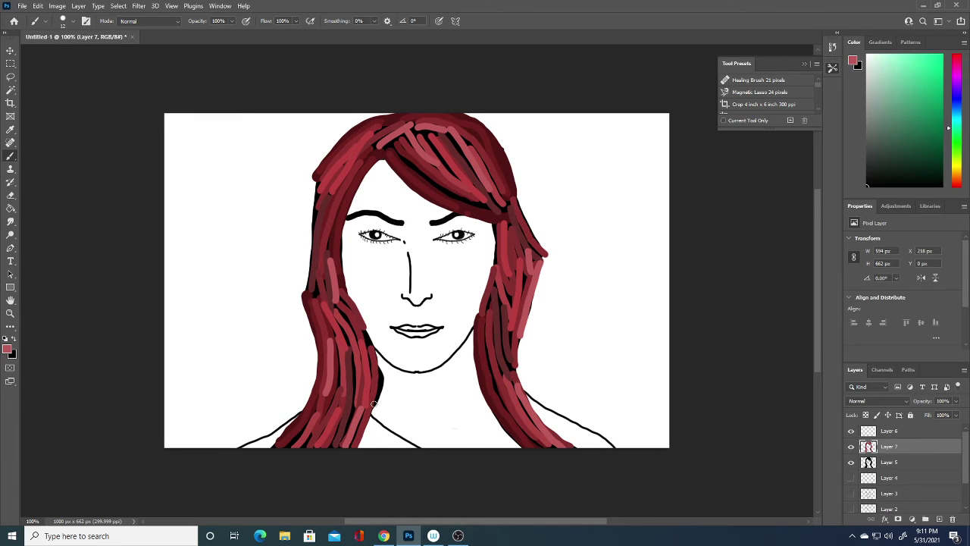
{"action": "left_click_drag", "start_coordinate": [373, 404], "coordinate": [376, 353]}
{"action": "left_click_drag", "start_coordinate": [508, 410], "coordinate": [487, 303]}
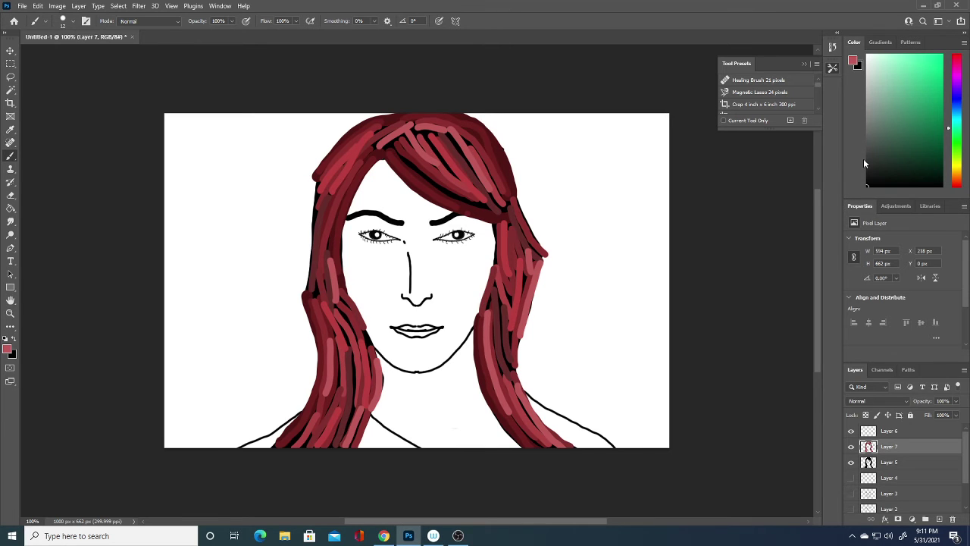
Step: Switch to a darker red and paint strands up the right hair and across the top
{"action": "left_click", "coordinate": [7, 349]}
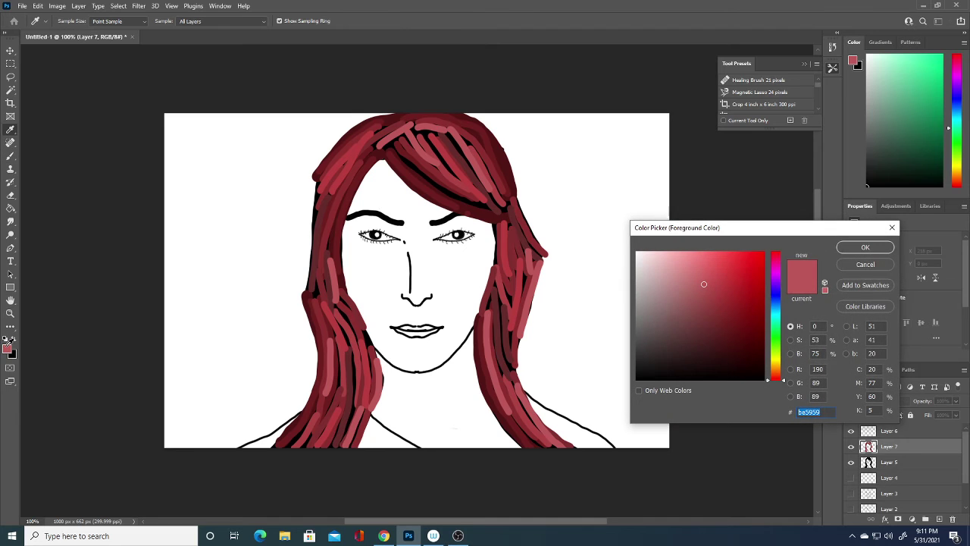
{"action": "left_click", "coordinate": [709, 316]}
{"action": "left_click", "coordinate": [862, 249]}
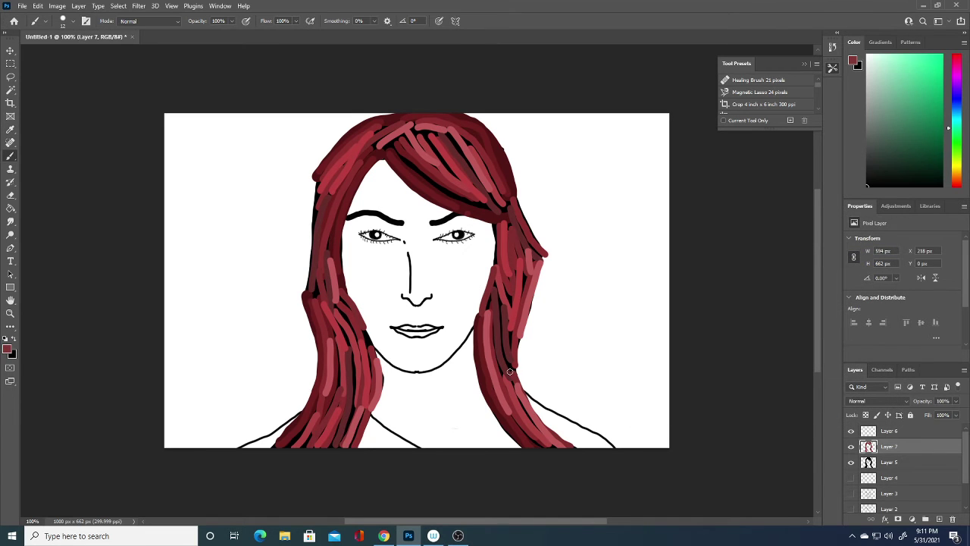
{"action": "mouse_move", "coordinate": [510, 372]}
{"action": "left_mouse_down"}
{"action": "mouse_move", "coordinate": [508, 284]}
{"action": "mouse_move", "coordinate": [520, 253]}
{"action": "left_mouse_up"}
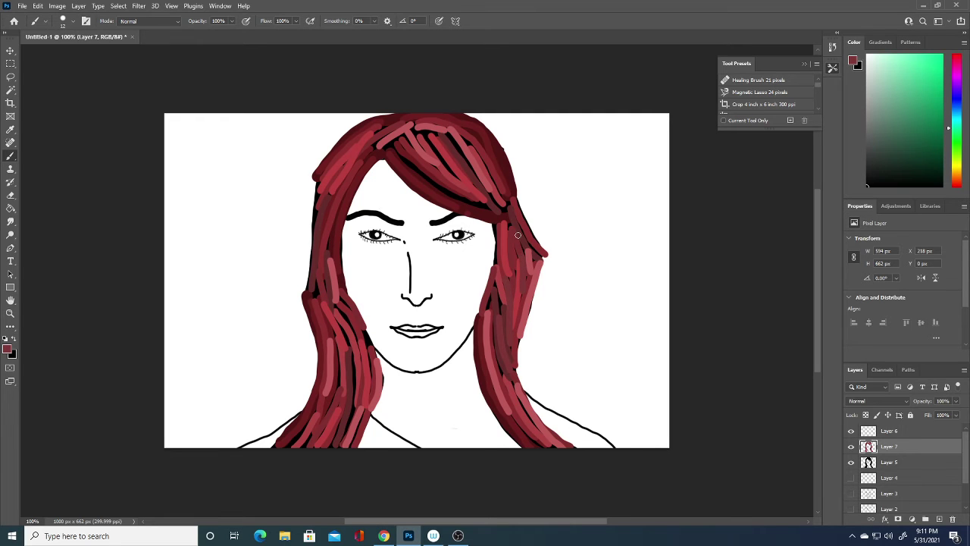
{"action": "mouse_move", "coordinate": [402, 154]}
{"action": "left_mouse_down"}
{"action": "mouse_move", "coordinate": [439, 186]}
{"action": "mouse_move", "coordinate": [491, 206]}
{"action": "left_mouse_up"}
{"action": "left_click_drag", "start_coordinate": [429, 139], "coordinate": [464, 184]}
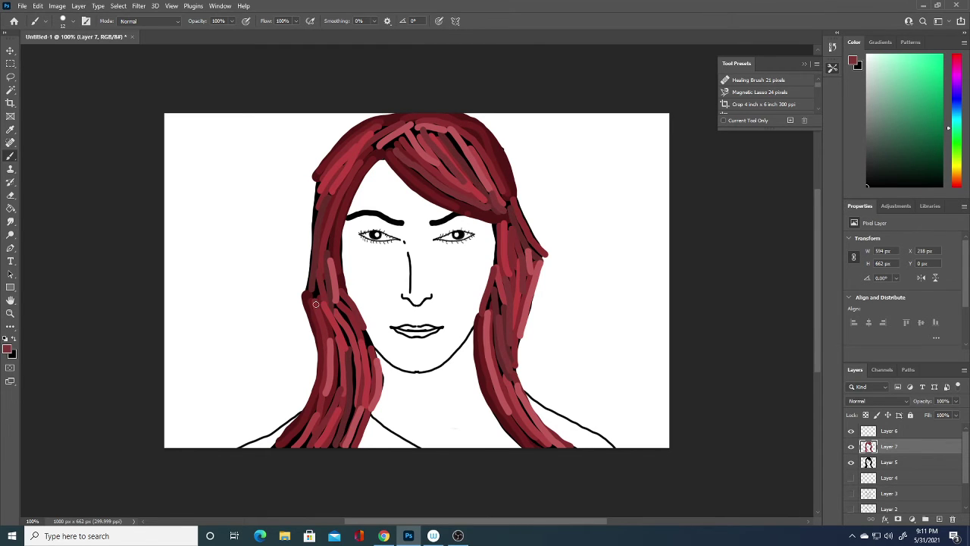
Step: Paint dark red strands along the left hair edge and fill the lower-left hair near the shoulder
{"action": "left_click_drag", "start_coordinate": [315, 304], "coordinate": [319, 262]}
{"action": "left_click_drag", "start_coordinate": [315, 220], "coordinate": [331, 157]}
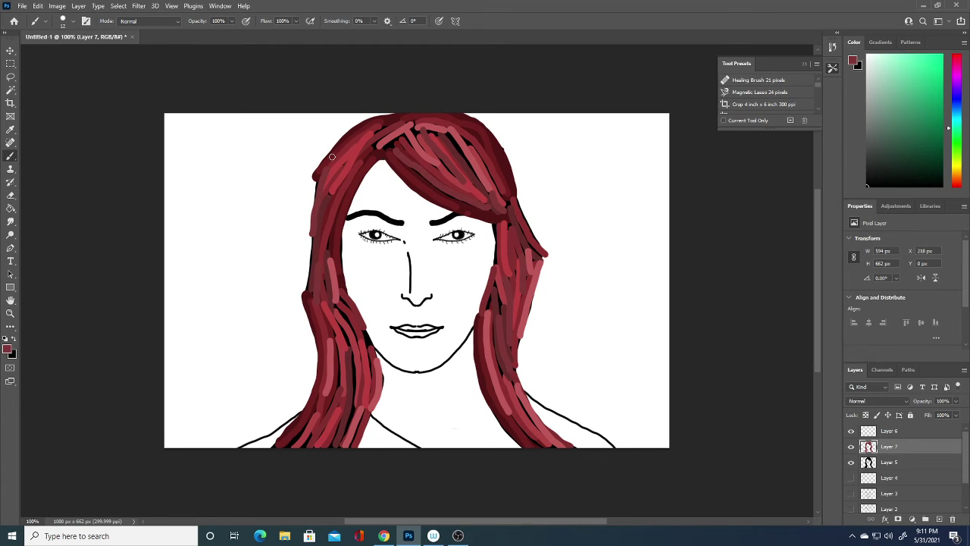
{"action": "left_click_drag", "start_coordinate": [282, 450], "coordinate": [311, 414]}
{"action": "left_click_drag", "start_coordinate": [297, 452], "coordinate": [324, 396]}
{"action": "left_click_drag", "start_coordinate": [347, 438], "coordinate": [352, 336]}
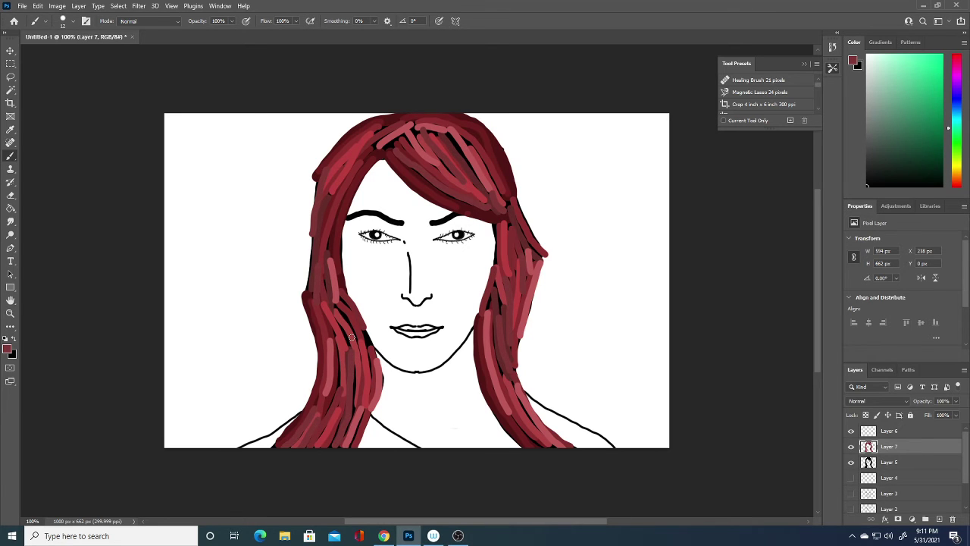
{"action": "left_click", "coordinate": [9, 349]}
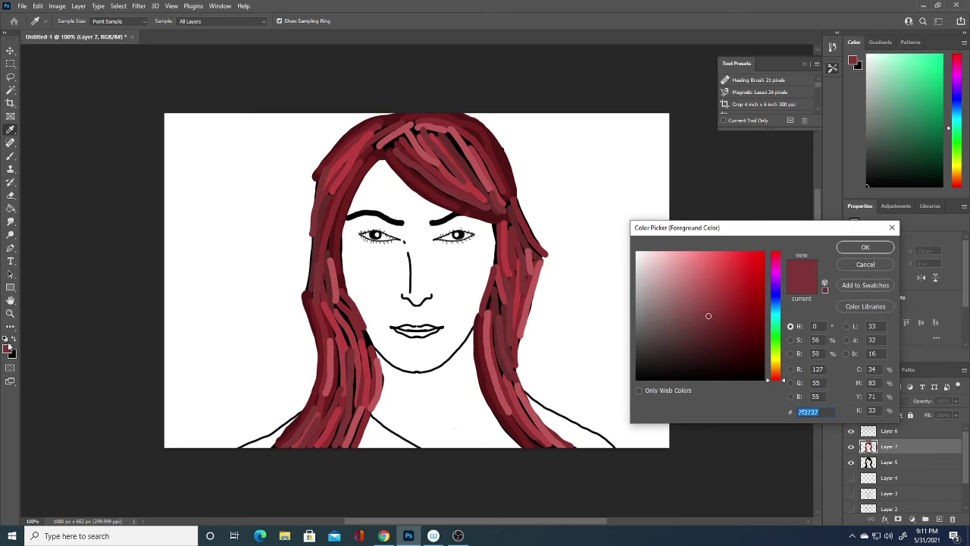
Step: Set the foreground to darker red #712626 and paint strands up both sides of the hair
{"action": "left_click", "coordinate": [721, 323]}
{"action": "left_click", "coordinate": [865, 252]}
{"action": "key", "text": "b"}
{"action": "left_click_drag", "start_coordinate": [531, 423], "coordinate": [495, 340]}
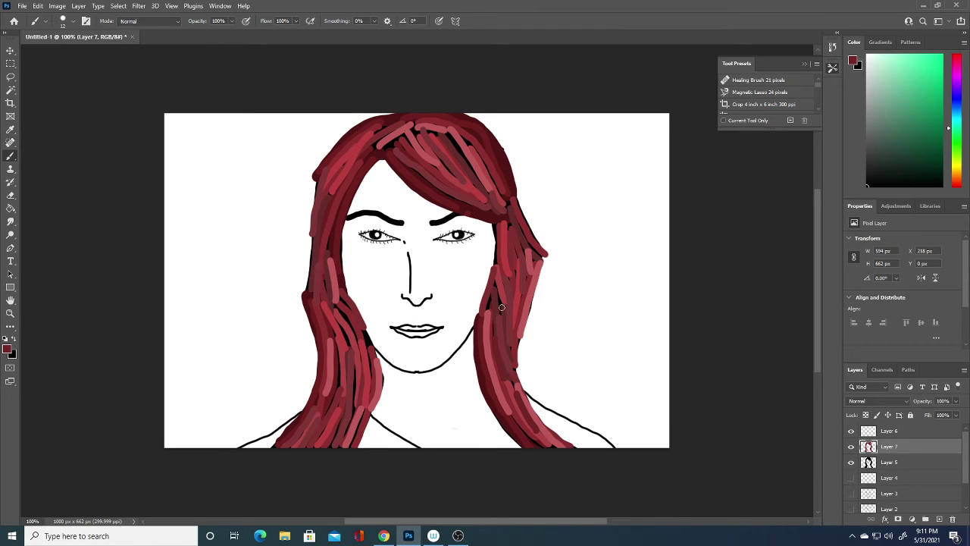
{"action": "left_click_drag", "start_coordinate": [502, 307], "coordinate": [498, 261]}
{"action": "left_click_drag", "start_coordinate": [351, 414], "coordinate": [354, 334]}
{"action": "left_click_drag", "start_coordinate": [326, 254], "coordinate": [347, 177]}
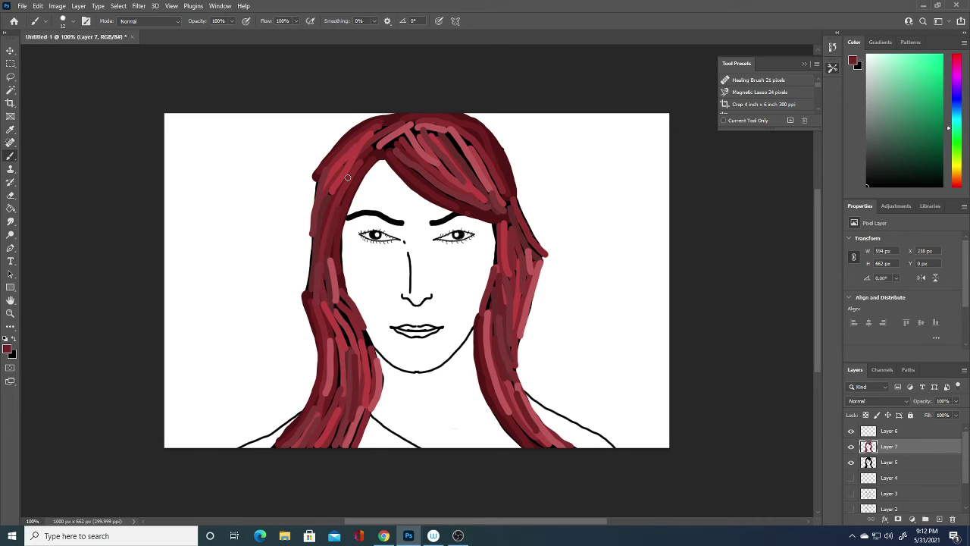
Step: Add short dark red strokes at the crown, inner right strand, left strand and bottom edge
{"action": "left_click_drag", "start_coordinate": [375, 145], "coordinate": [388, 132]}
{"action": "mouse_move", "coordinate": [446, 132]}
{"action": "left_mouse_down"}
{"action": "mouse_move", "coordinate": [464, 161]}
{"action": "mouse_move", "coordinate": [462, 136]}
{"action": "mouse_move", "coordinate": [477, 157]}
{"action": "left_mouse_up"}
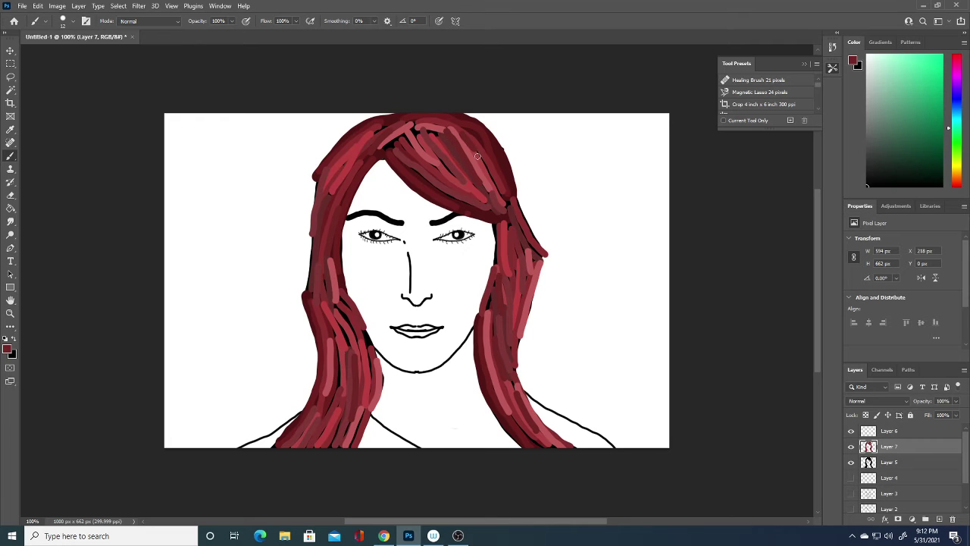
{"action": "left_click_drag", "start_coordinate": [492, 310], "coordinate": [496, 270]}
{"action": "left_click_drag", "start_coordinate": [332, 387], "coordinate": [330, 323]}
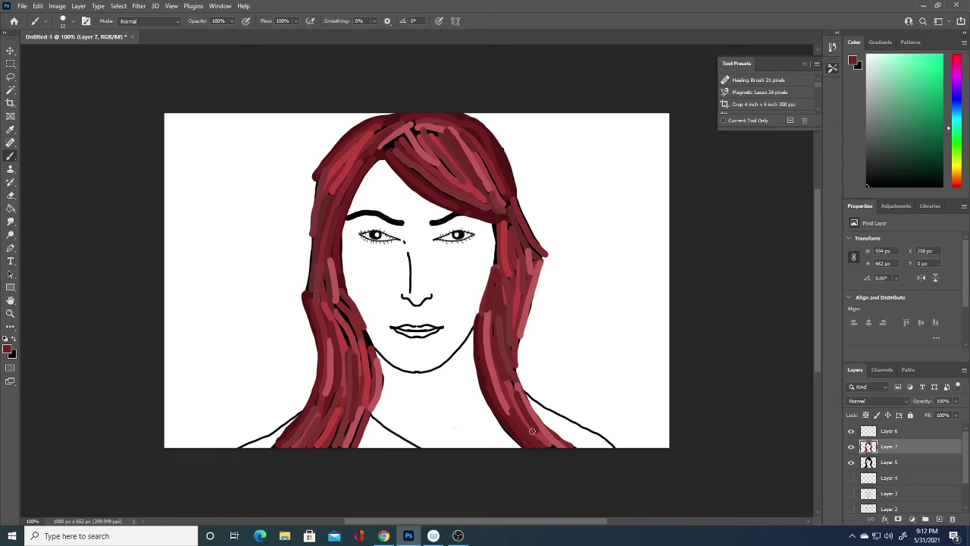
{"action": "left_click_drag", "start_coordinate": [570, 447], "coordinate": [584, 455]}
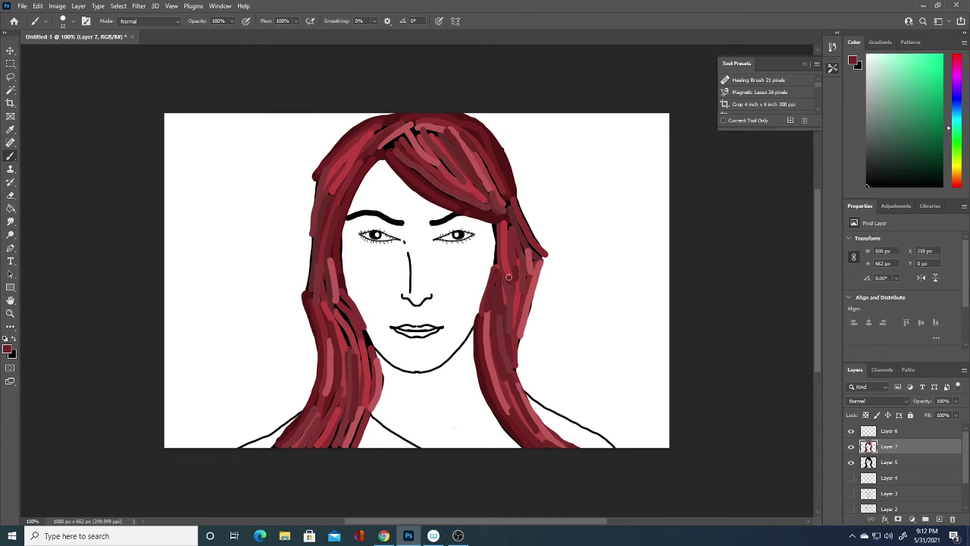
{"action": "left_click_drag", "start_coordinate": [509, 277], "coordinate": [509, 258]}
Step: Switch to a lighter red and paint strands up the right and left hair
{"action": "left_click", "coordinate": [7, 349]}
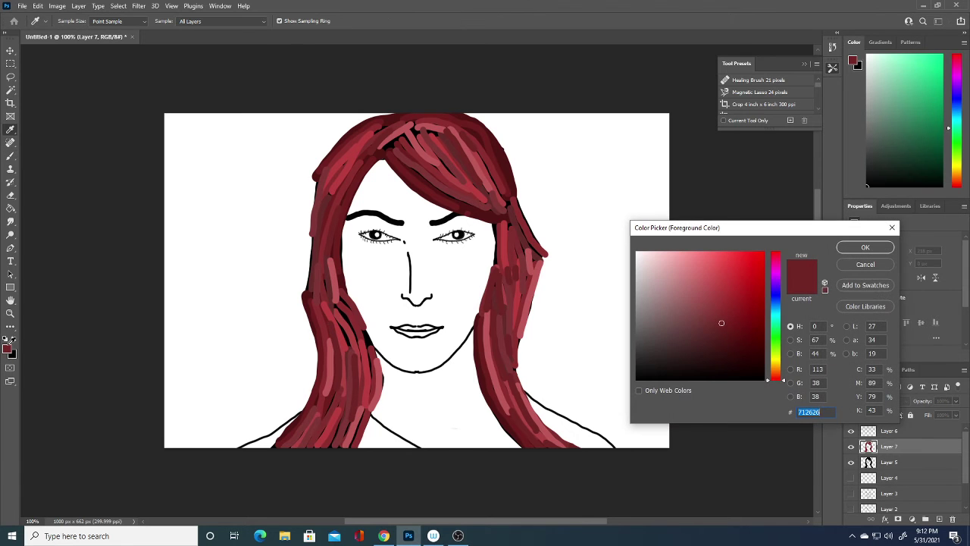
{"action": "left_click_drag", "start_coordinate": [726, 306], "coordinate": [705, 309]}
{"action": "left_click", "coordinate": [841, 251]}
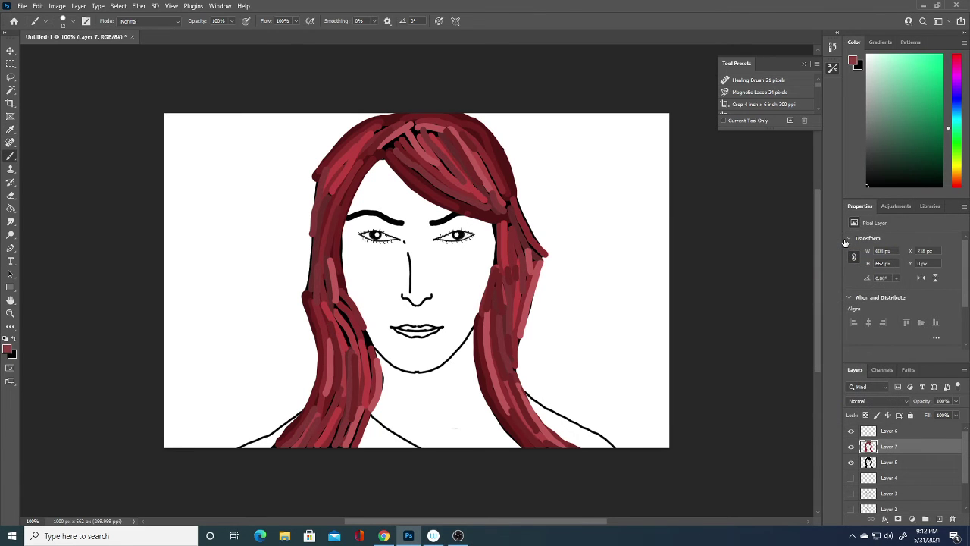
{"action": "left_click_drag", "start_coordinate": [498, 265], "coordinate": [496, 219]}
{"action": "left_click_drag", "start_coordinate": [528, 260], "coordinate": [519, 237]}
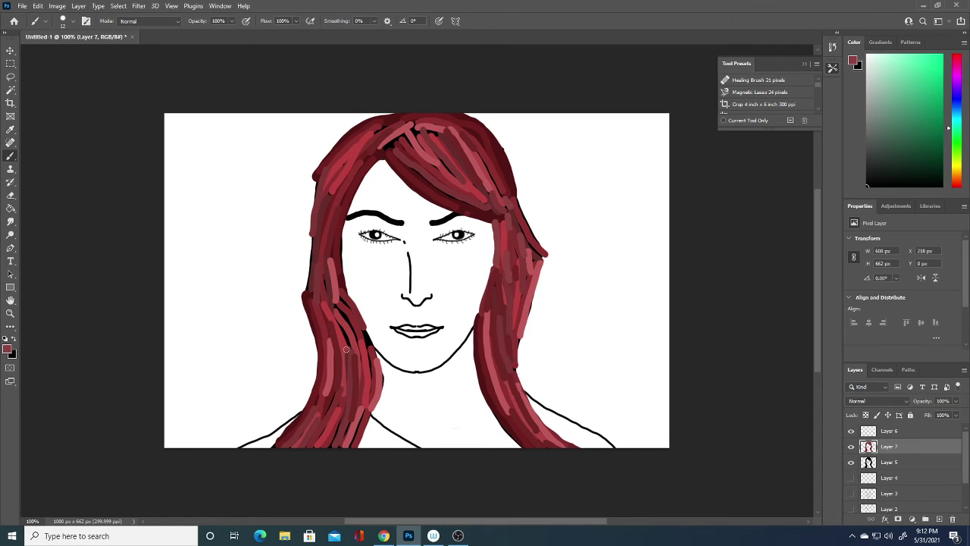
{"action": "mouse_move", "coordinate": [346, 350]}
{"action": "left_mouse_down"}
{"action": "mouse_move", "coordinate": [337, 321]}
{"action": "mouse_move", "coordinate": [359, 324]}
{"action": "left_mouse_up"}
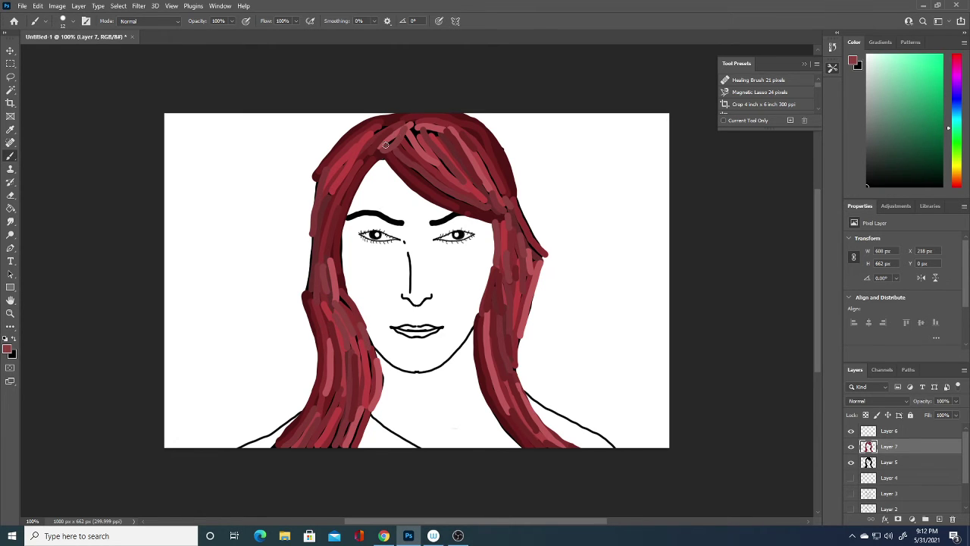
Step: Add lighter red across the crown and cover the black outline on both sides of the hair
{"action": "left_click_drag", "start_coordinate": [373, 135], "coordinate": [442, 135]}
{"action": "mouse_move", "coordinate": [438, 155]}
{"action": "left_mouse_down"}
{"action": "mouse_move", "coordinate": [456, 177]}
{"action": "mouse_move", "coordinate": [503, 194]}
{"action": "mouse_move", "coordinate": [545, 246]}
{"action": "left_mouse_up"}
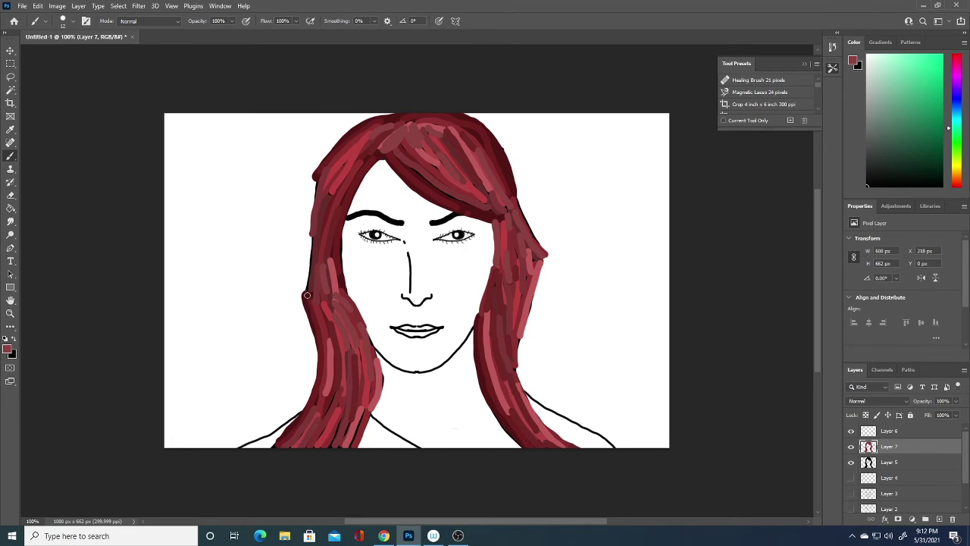
{"action": "left_click_drag", "start_coordinate": [307, 296], "coordinate": [319, 168]}
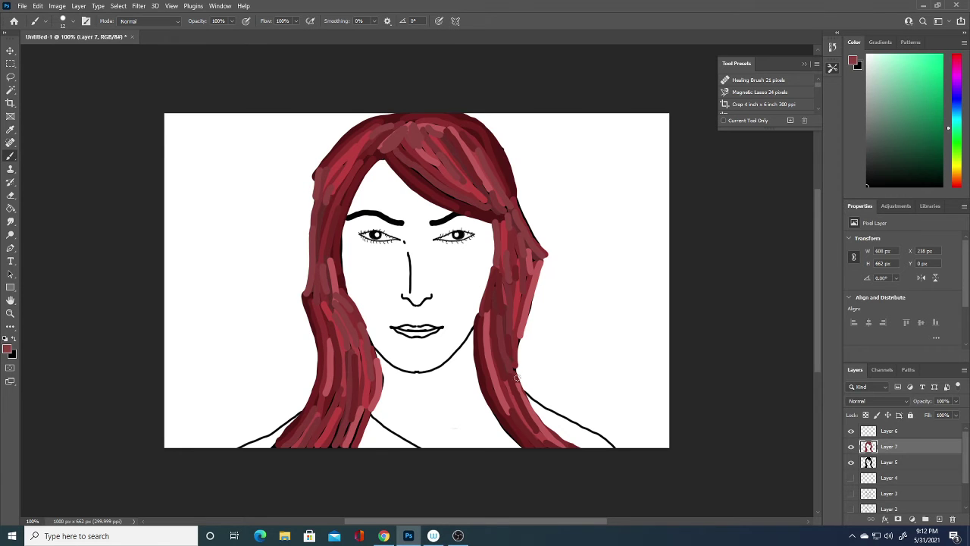
{"action": "mouse_move", "coordinate": [516, 378]}
{"action": "left_mouse_down"}
{"action": "mouse_move", "coordinate": [520, 332]}
{"action": "mouse_move", "coordinate": [556, 249]}
{"action": "left_mouse_up"}
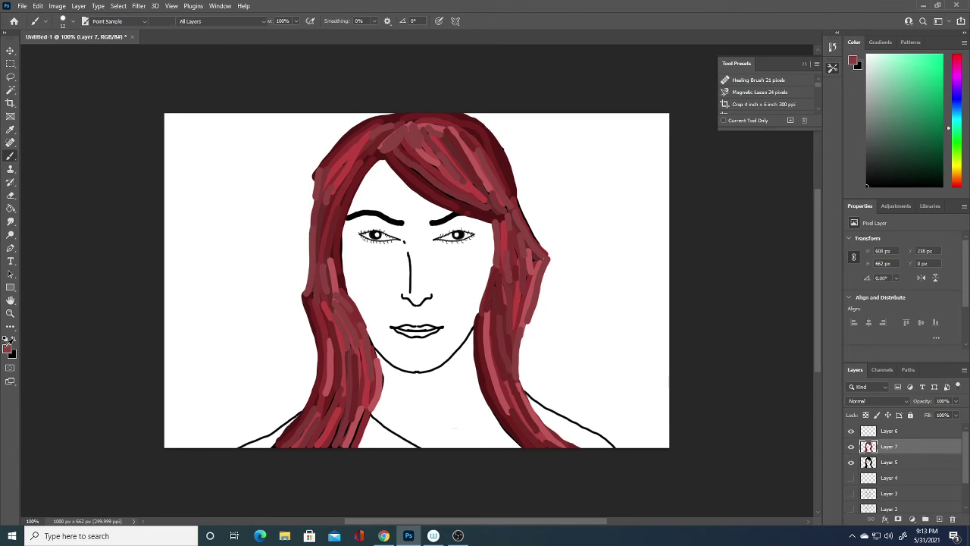
Step: Set the foreground to darker red #632626 and paint strokes on the right edge, lower-left and top hair
{"action": "key", "text": "i"}
{"action": "left_click", "coordinate": [8, 349]}
{"action": "left_click", "coordinate": [714, 330]}
{"action": "left_click", "coordinate": [863, 247]}
{"action": "key", "text": "b"}
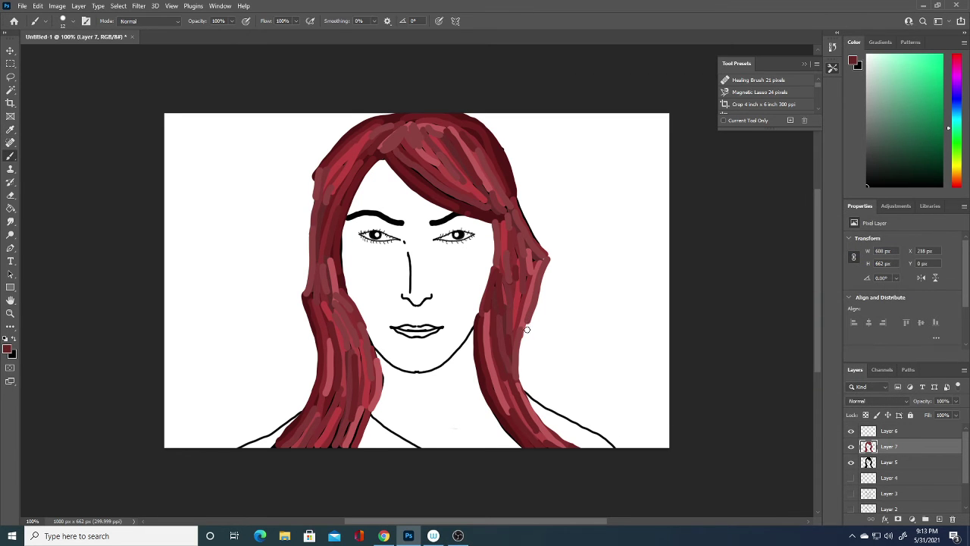
{"action": "left_click_drag", "start_coordinate": [520, 342], "coordinate": [541, 269]}
{"action": "mouse_move", "coordinate": [328, 446]}
{"action": "left_mouse_down"}
{"action": "mouse_move", "coordinate": [345, 401]}
{"action": "mouse_move", "coordinate": [336, 394]}
{"action": "left_mouse_up"}
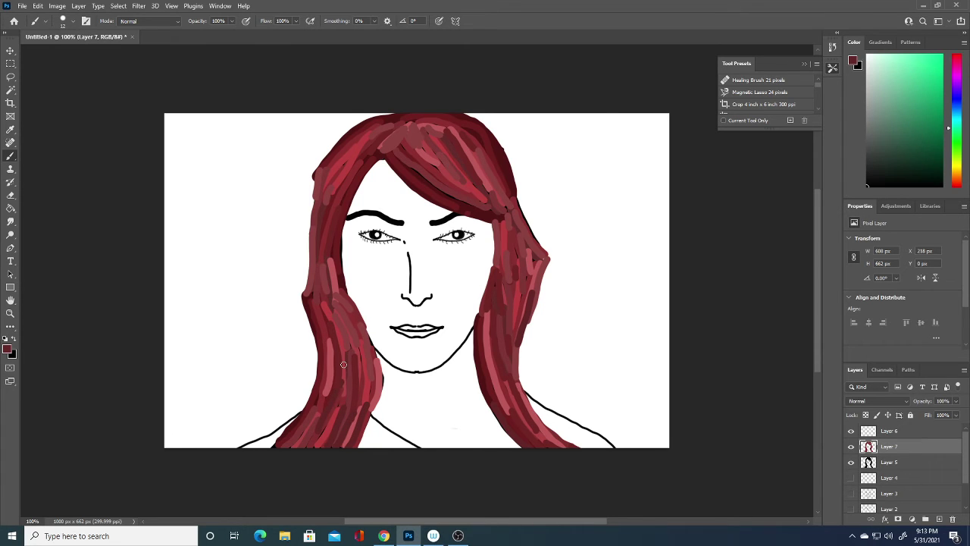
{"action": "left_click_drag", "start_coordinate": [409, 166], "coordinate": [470, 202]}
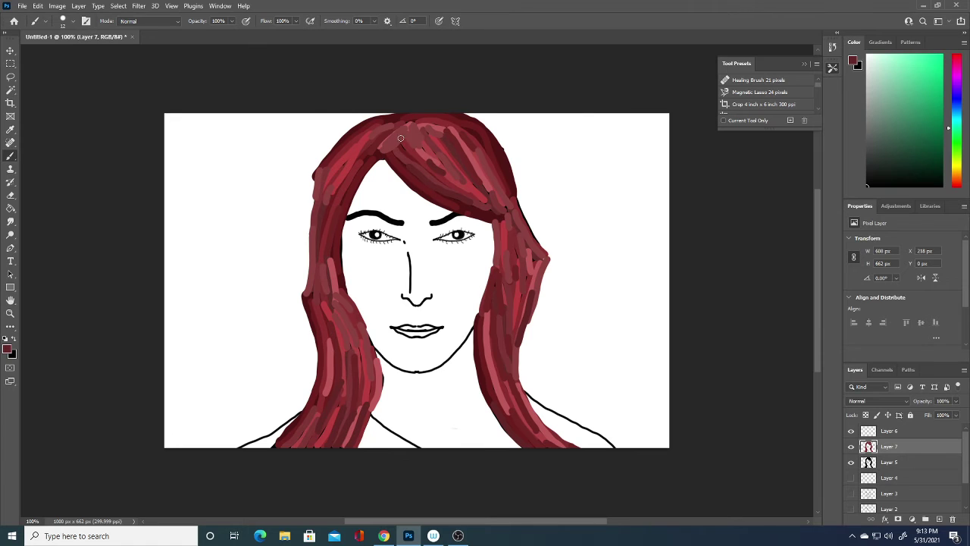
{"action": "left_click_drag", "start_coordinate": [482, 180], "coordinate": [498, 185]}
Step: Set the foreground colour to light green #8ef58b for the skin
{"action": "left_click", "coordinate": [7, 350]}
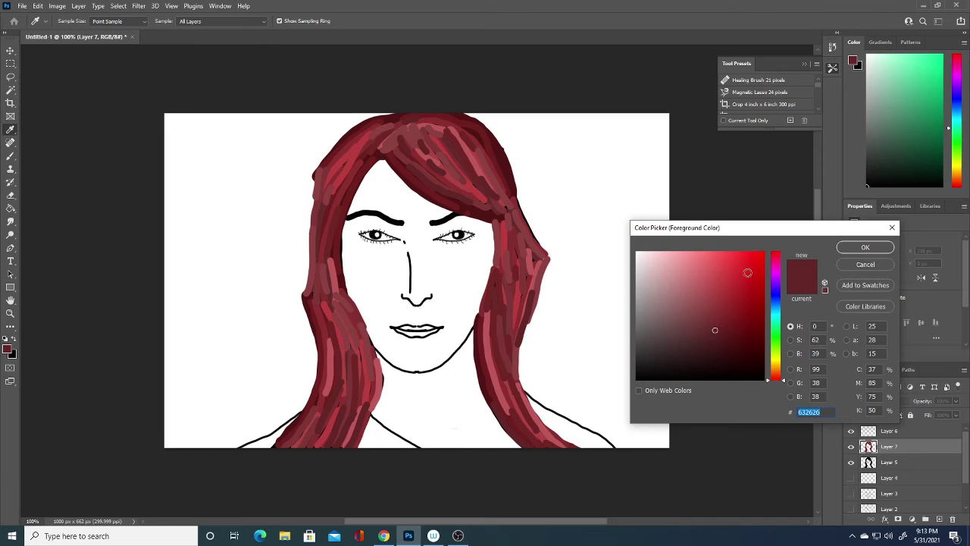
{"action": "left_click", "coordinate": [776, 321]}
{"action": "left_click_drag", "start_coordinate": [777, 312], "coordinate": [777, 337]}
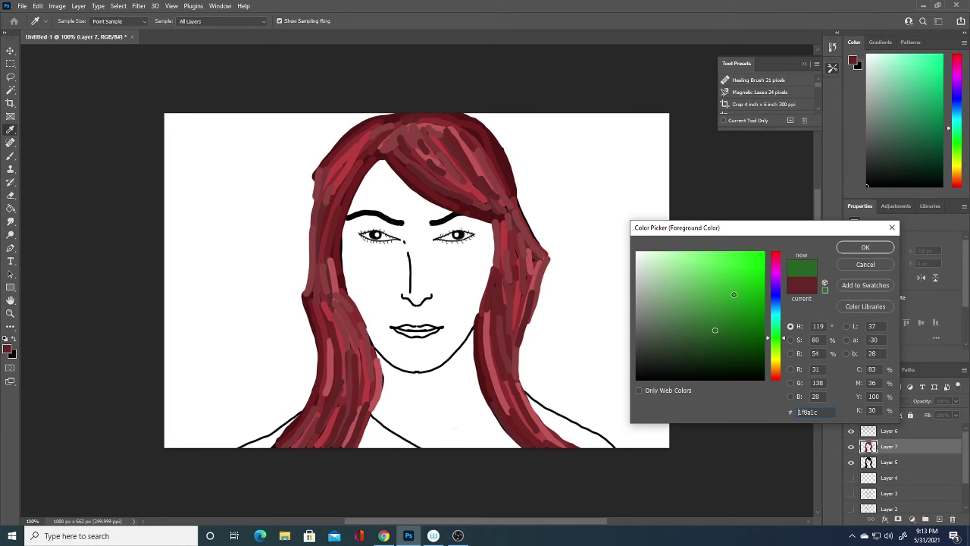
{"action": "left_click_drag", "start_coordinate": [717, 253], "coordinate": [692, 256]}
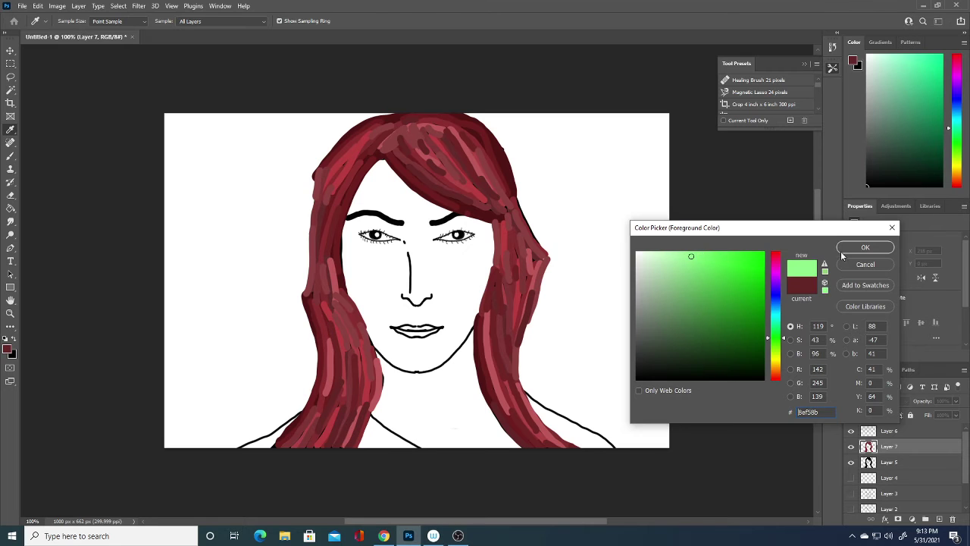
{"action": "left_click", "coordinate": [864, 242]}
{"action": "key", "text": "b"}
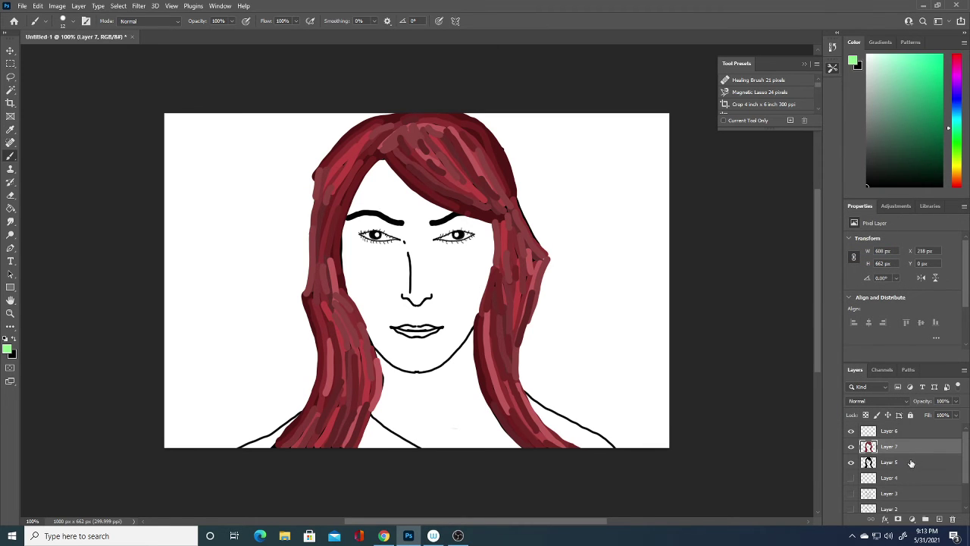
Step: Toggle Layer 5's visibility off and on, then add a new empty layer above Layer 4
{"action": "left_click", "coordinate": [917, 464]}
{"action": "left_click", "coordinate": [851, 462]}
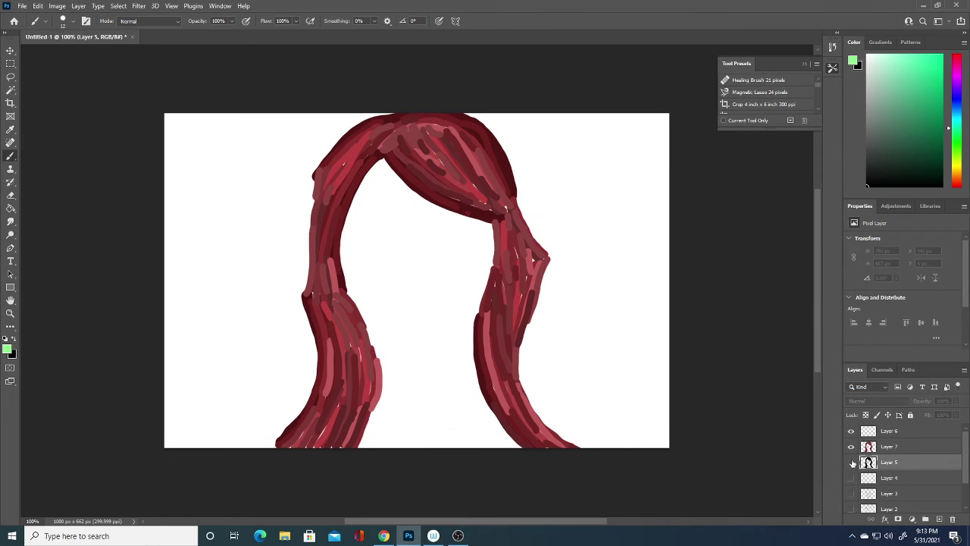
{"action": "left_click", "coordinate": [851, 462]}
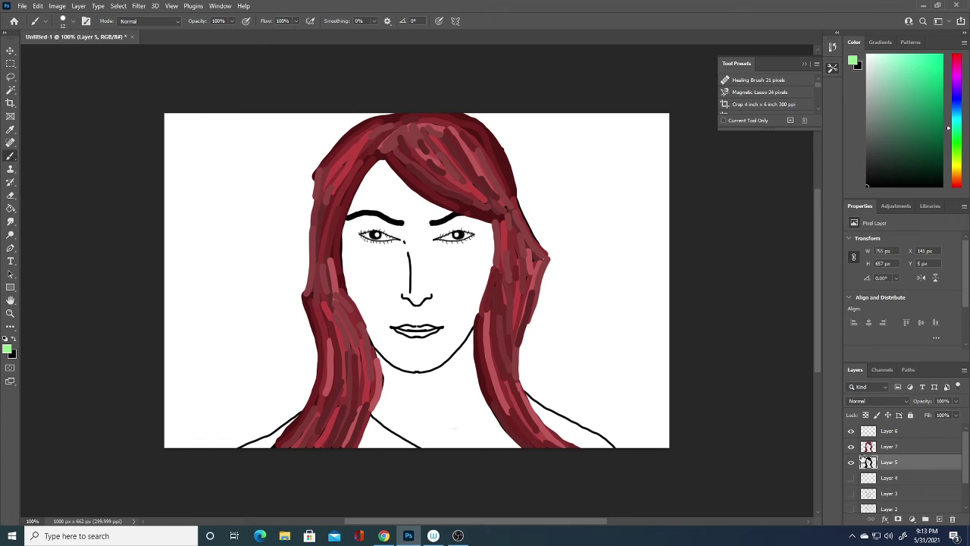
{"action": "left_click", "coordinate": [915, 477]}
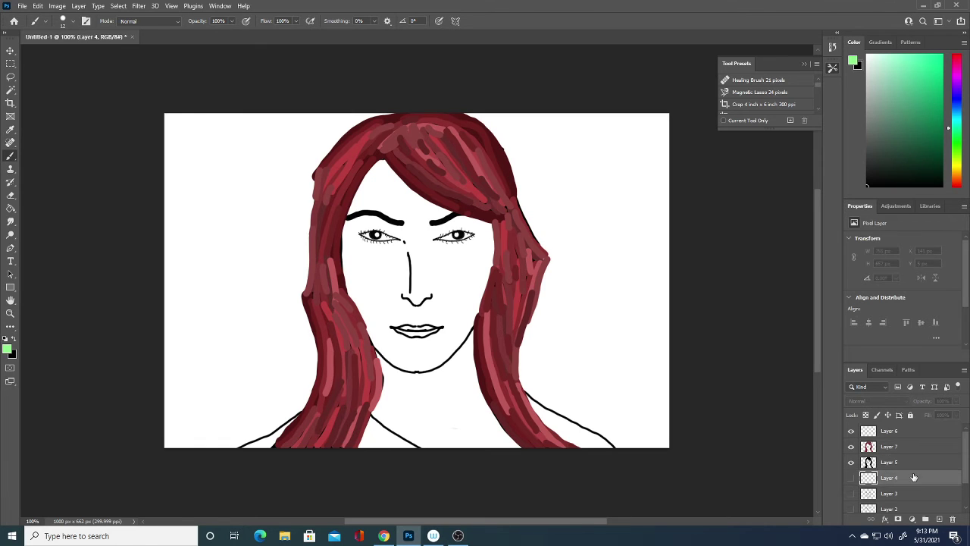
{"action": "left_click", "coordinate": [940, 521]}
Step: Paint light green skin up the left side of the face to the eyebrow and across the left cheek
{"action": "left_click_drag", "start_coordinate": [387, 417], "coordinate": [380, 391]}
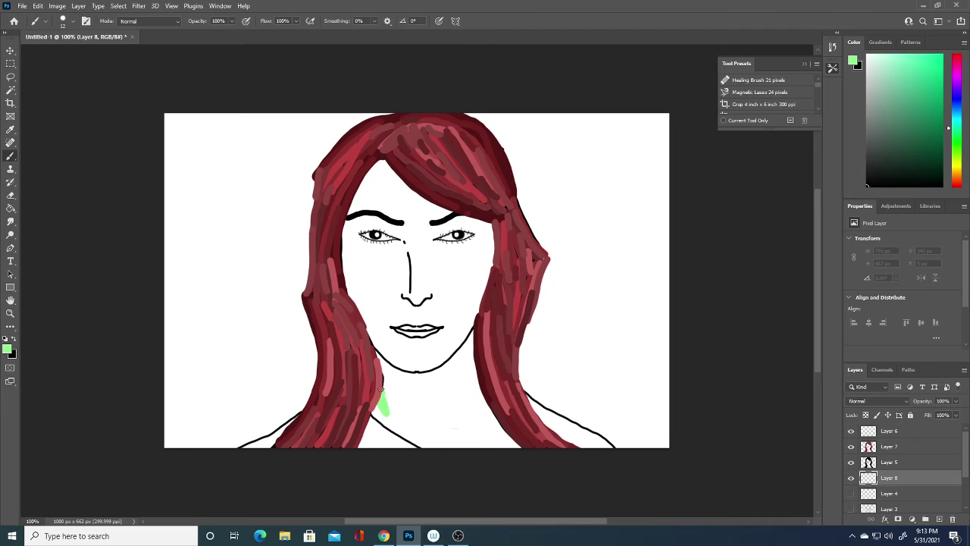
{"action": "left_click_drag", "start_coordinate": [378, 356], "coordinate": [387, 390]}
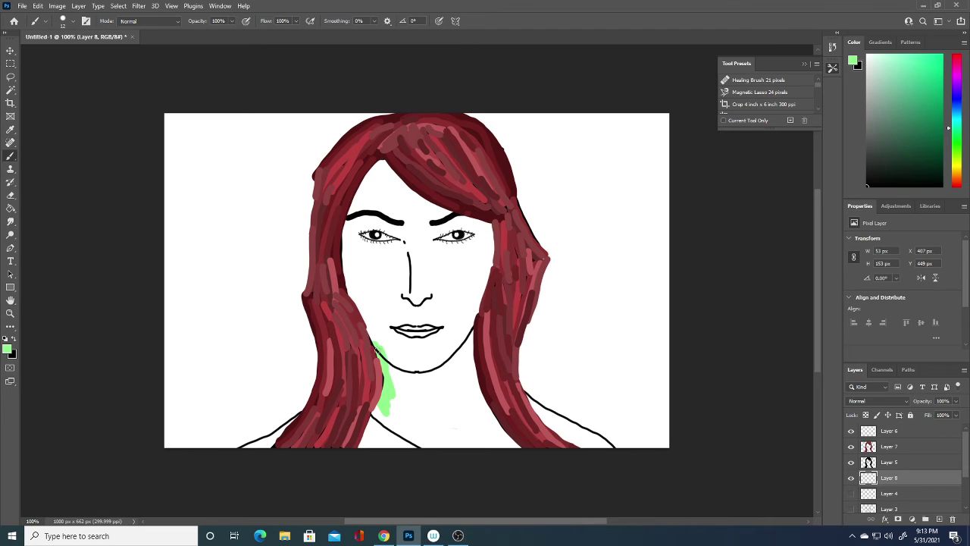
{"action": "left_click_drag", "start_coordinate": [375, 351], "coordinate": [350, 263]}
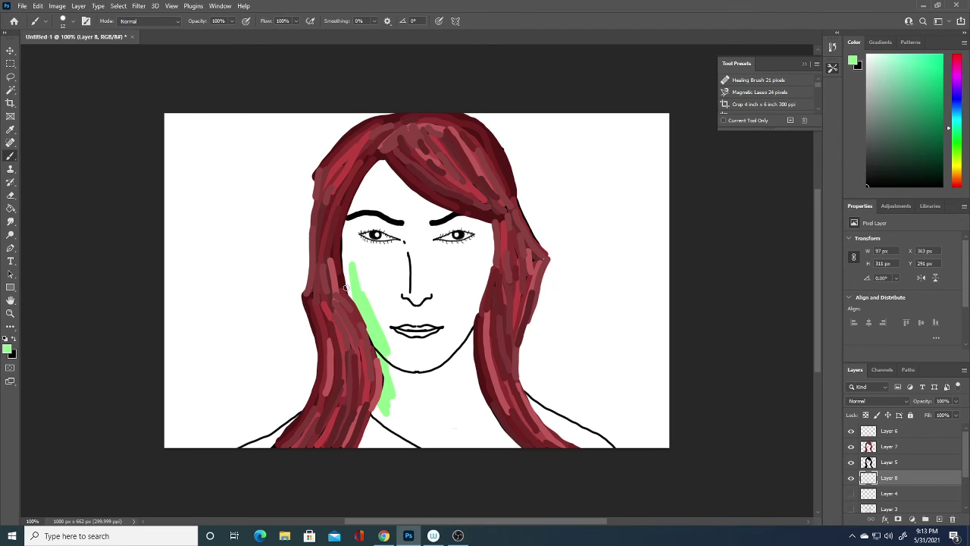
{"action": "left_click_drag", "start_coordinate": [362, 300], "coordinate": [346, 220]}
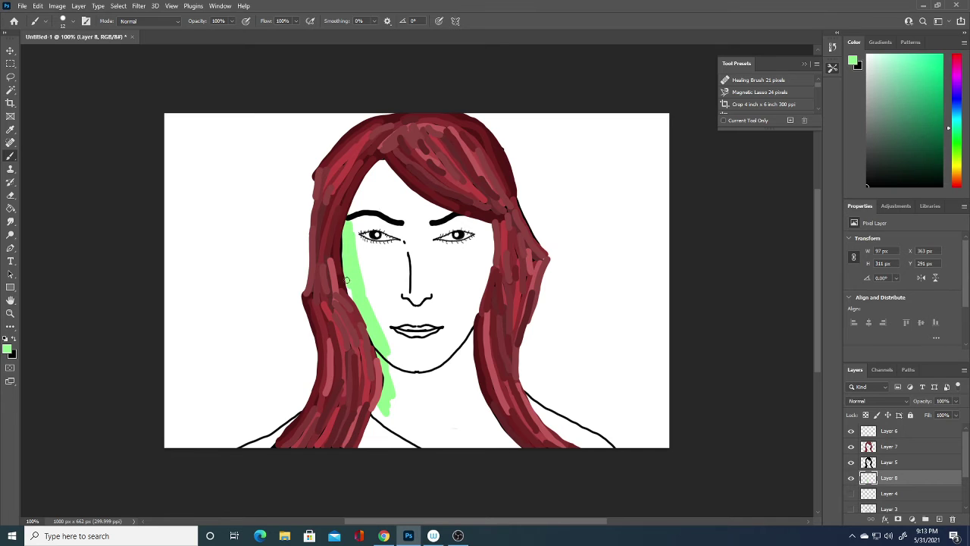
{"action": "mouse_move", "coordinate": [358, 283]}
{"action": "left_mouse_down"}
{"action": "mouse_move", "coordinate": [387, 340]}
{"action": "mouse_move", "coordinate": [351, 208]}
{"action": "mouse_move", "coordinate": [380, 160]}
{"action": "mouse_move", "coordinate": [365, 192]}
{"action": "mouse_move", "coordinate": [383, 165]}
{"action": "mouse_move", "coordinate": [373, 203]}
{"action": "mouse_move", "coordinate": [399, 171]}
{"action": "mouse_move", "coordinate": [394, 201]}
{"action": "mouse_move", "coordinate": [409, 190]}
{"action": "mouse_move", "coordinate": [417, 214]}
{"action": "mouse_move", "coordinate": [425, 201]}
{"action": "mouse_move", "coordinate": [438, 216]}
{"action": "mouse_move", "coordinate": [482, 221]}
{"action": "mouse_move", "coordinate": [491, 237]}
{"action": "mouse_move", "coordinate": [486, 292]}
{"action": "left_mouse_up"}
Step: Paint light green down the right cheek, across the neck and along the right shoulder
{"action": "mouse_move", "coordinate": [493, 250]}
{"action": "left_mouse_down"}
{"action": "mouse_move", "coordinate": [482, 296]}
{"action": "mouse_move", "coordinate": [470, 302]}
{"action": "mouse_move", "coordinate": [484, 267]}
{"action": "left_mouse_up"}
{"action": "mouse_move", "coordinate": [477, 300]}
{"action": "left_mouse_down"}
{"action": "mouse_move", "coordinate": [455, 345]}
{"action": "mouse_move", "coordinate": [464, 368]}
{"action": "left_mouse_up"}
{"action": "left_click_drag", "start_coordinate": [480, 316], "coordinate": [468, 391]}
{"action": "mouse_move", "coordinate": [476, 345]}
{"action": "left_mouse_down"}
{"action": "mouse_move", "coordinate": [463, 394]}
{"action": "mouse_move", "coordinate": [446, 371]}
{"action": "mouse_move", "coordinate": [440, 393]}
{"action": "mouse_move", "coordinate": [399, 407]}
{"action": "left_mouse_up"}
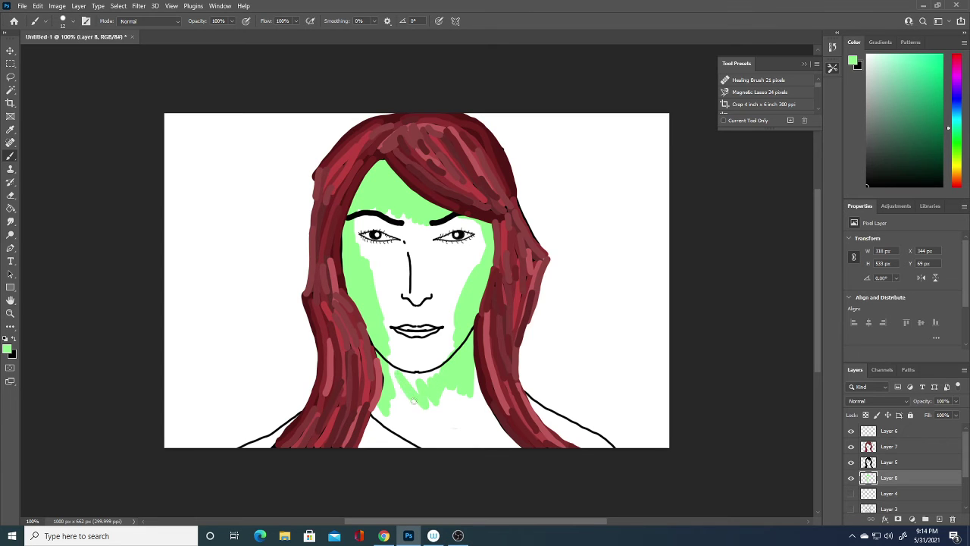
{"action": "mouse_move", "coordinate": [416, 367]}
{"action": "left_mouse_down"}
{"action": "mouse_move", "coordinate": [392, 384]}
{"action": "mouse_move", "coordinate": [415, 421]}
{"action": "mouse_move", "coordinate": [377, 428]}
{"action": "mouse_move", "coordinate": [389, 421]}
{"action": "mouse_move", "coordinate": [436, 447]}
{"action": "mouse_move", "coordinate": [409, 417]}
{"action": "mouse_move", "coordinate": [423, 433]}
{"action": "mouse_move", "coordinate": [406, 362]}
{"action": "mouse_move", "coordinate": [461, 414]}
{"action": "mouse_move", "coordinate": [482, 395]}
{"action": "mouse_move", "coordinate": [494, 439]}
{"action": "mouse_move", "coordinate": [439, 411]}
{"action": "mouse_move", "coordinate": [462, 451]}
{"action": "mouse_move", "coordinate": [450, 451]}
{"action": "mouse_move", "coordinate": [492, 432]}
{"action": "mouse_move", "coordinate": [483, 441]}
{"action": "left_mouse_up"}
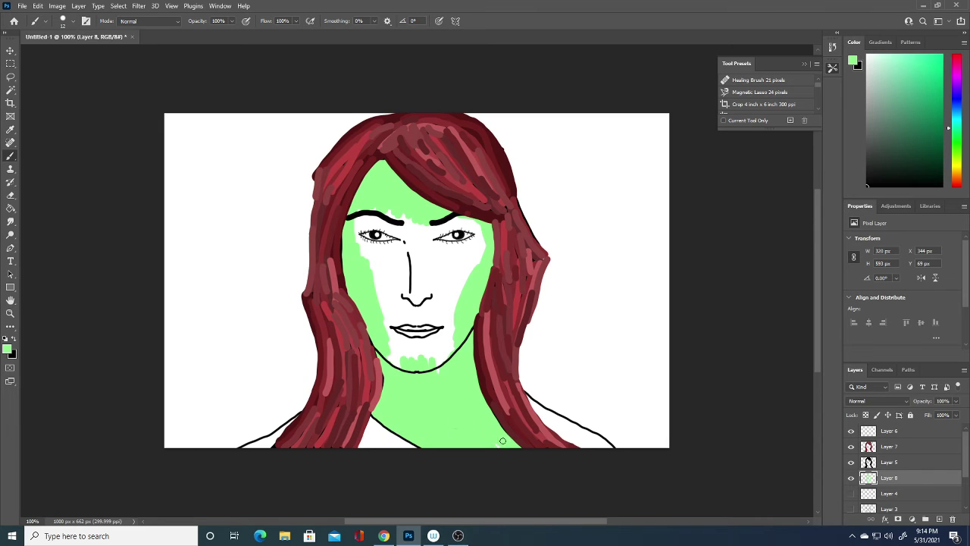
{"action": "left_click_drag", "start_coordinate": [565, 439], "coordinate": [529, 402]}
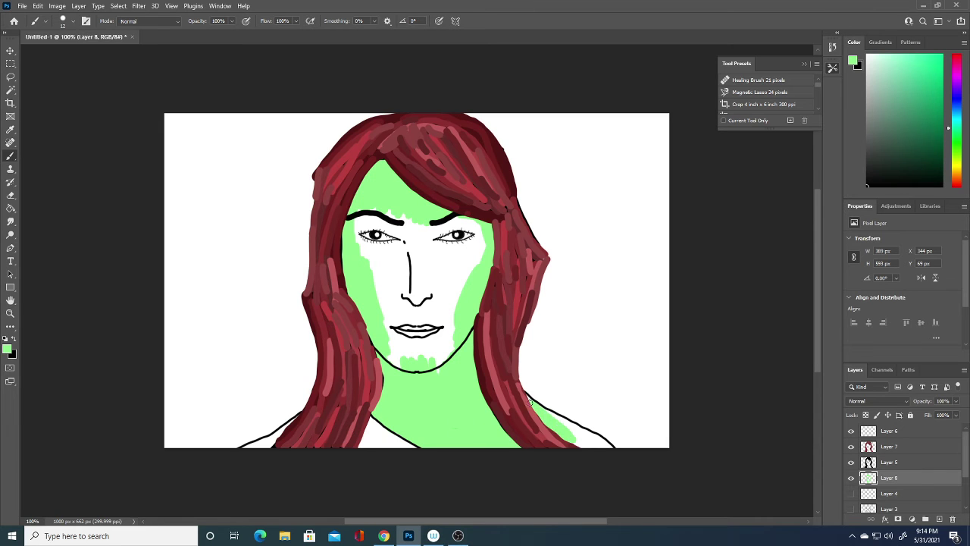
{"action": "mouse_move", "coordinate": [570, 436]}
{"action": "left_mouse_down"}
{"action": "mouse_move", "coordinate": [589, 446]}
{"action": "mouse_move", "coordinate": [551, 417]}
{"action": "mouse_move", "coordinate": [603, 446]}
{"action": "mouse_move", "coordinate": [585, 433]}
{"action": "left_mouse_up"}
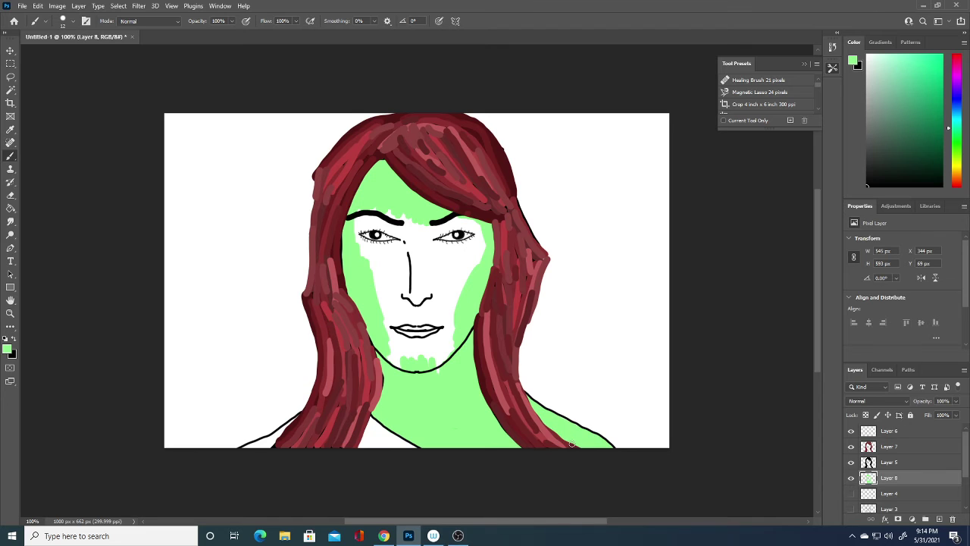
Step: Cover the white gaps under the chin, on the left cheek and under the right eye with green
{"action": "mouse_move", "coordinate": [432, 353]}
{"action": "left_mouse_down"}
{"action": "mouse_move", "coordinate": [442, 364]}
{"action": "mouse_move", "coordinate": [469, 273]}
{"action": "mouse_move", "coordinate": [430, 353]}
{"action": "mouse_move", "coordinate": [406, 349]}
{"action": "mouse_move", "coordinate": [391, 363]}
{"action": "mouse_move", "coordinate": [406, 340]}
{"action": "mouse_move", "coordinate": [395, 335]}
{"action": "left_mouse_up"}
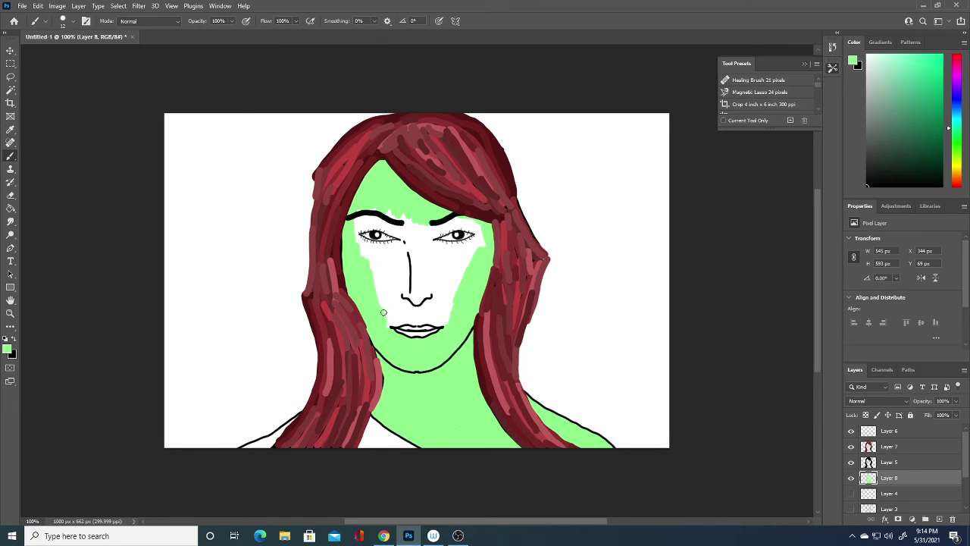
{"action": "mouse_move", "coordinate": [379, 327]}
{"action": "left_mouse_down"}
{"action": "mouse_move", "coordinate": [384, 264]}
{"action": "mouse_move", "coordinate": [378, 288]}
{"action": "mouse_move", "coordinate": [402, 276]}
{"action": "mouse_move", "coordinate": [414, 304]}
{"action": "mouse_move", "coordinate": [426, 265]}
{"action": "mouse_move", "coordinate": [436, 311]}
{"action": "mouse_move", "coordinate": [423, 301]}
{"action": "mouse_move", "coordinate": [406, 314]}
{"action": "mouse_move", "coordinate": [392, 310]}
{"action": "mouse_move", "coordinate": [398, 320]}
{"action": "mouse_move", "coordinate": [443, 314]}
{"action": "mouse_move", "coordinate": [448, 287]}
{"action": "mouse_move", "coordinate": [444, 295]}
{"action": "left_mouse_up"}
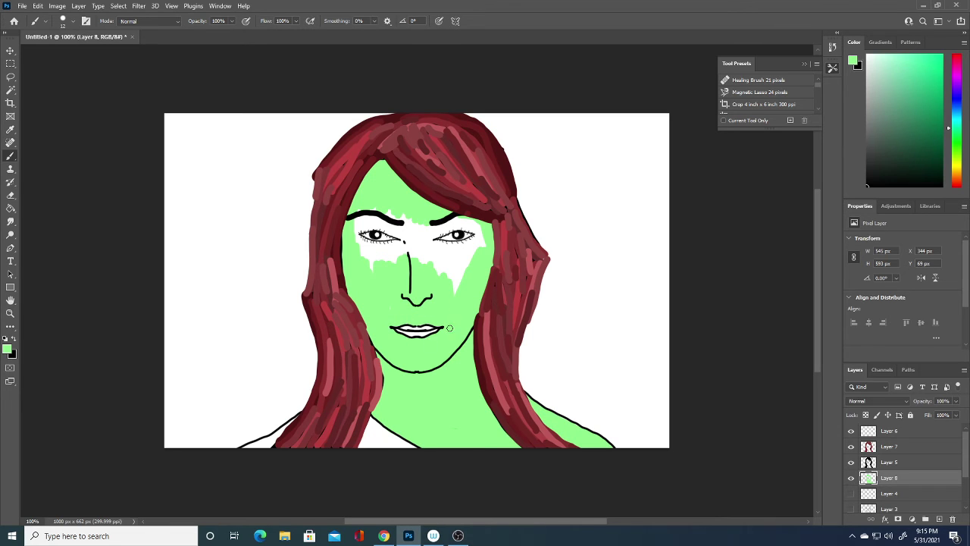
{"action": "left_click_drag", "start_coordinate": [455, 288], "coordinate": [482, 233]}
{"action": "mouse_move", "coordinate": [466, 272]}
{"action": "left_mouse_down"}
{"action": "mouse_move", "coordinate": [449, 273]}
{"action": "mouse_move", "coordinate": [423, 241]}
{"action": "mouse_move", "coordinate": [416, 250]}
{"action": "left_mouse_up"}
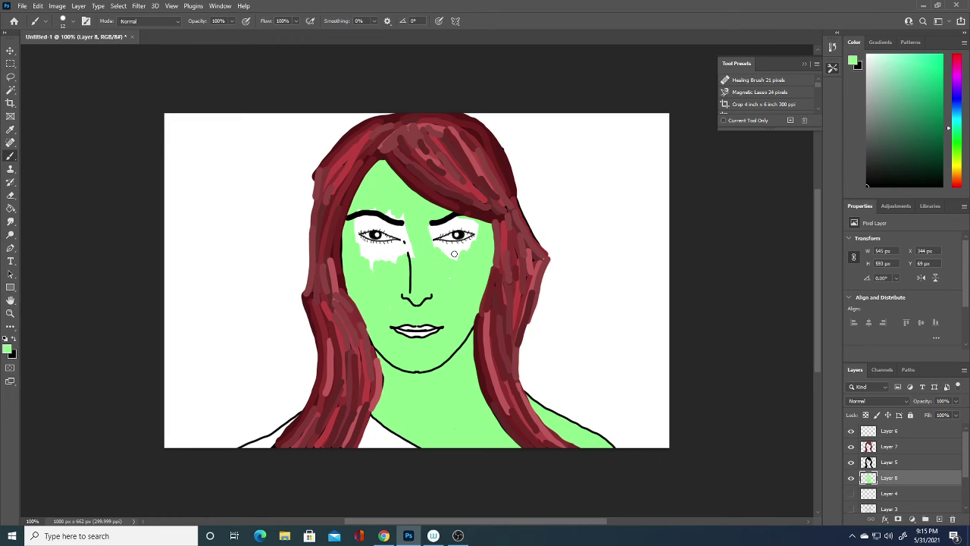
{"action": "left_click_drag", "start_coordinate": [453, 258], "coordinate": [478, 238]}
Step: Fill the remaining white spots around the right eye, left eyebrow and below the left eye
{"action": "left_click", "coordinate": [449, 255]}
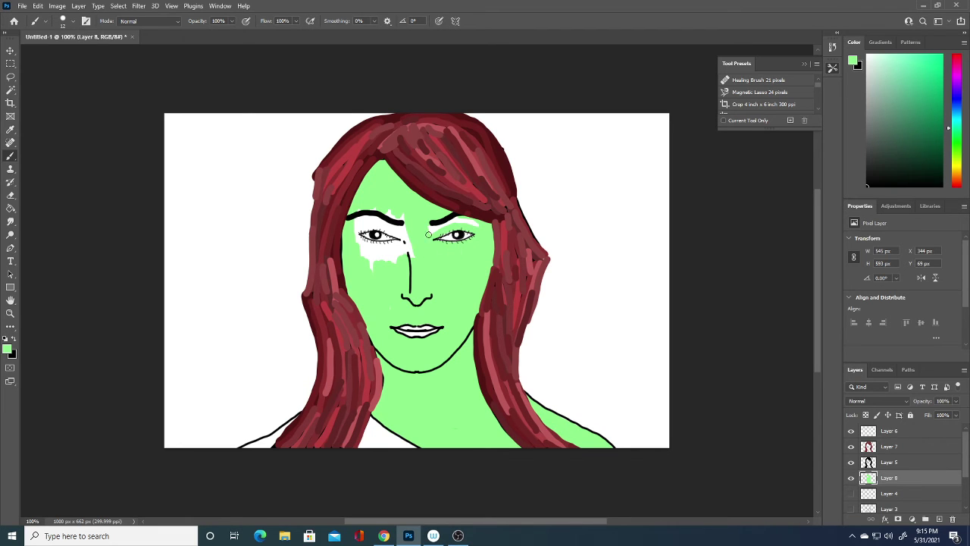
{"action": "left_click_drag", "start_coordinate": [458, 218], "coordinate": [482, 227]}
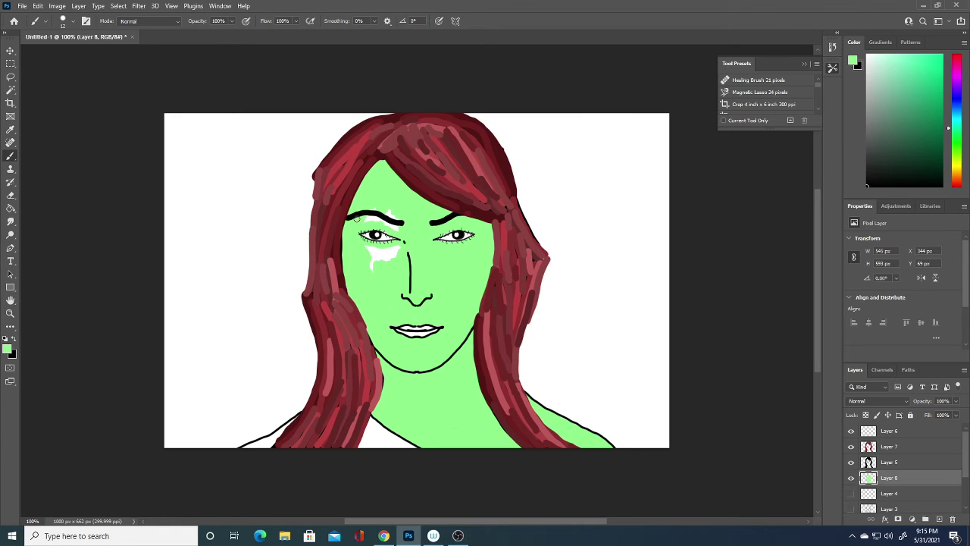
{"action": "left_click_drag", "start_coordinate": [385, 214], "coordinate": [399, 228]}
{"action": "mouse_move", "coordinate": [372, 273]}
{"action": "left_mouse_down"}
{"action": "mouse_move", "coordinate": [373, 248]}
{"action": "mouse_move", "coordinate": [399, 252]}
{"action": "left_mouse_up"}
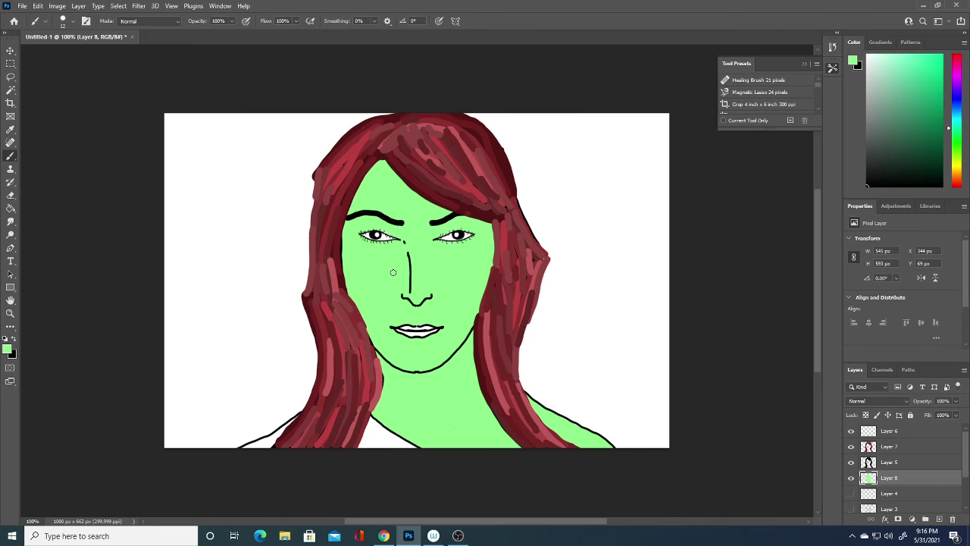
Step: Set the foreground painting colour to white
{"action": "left_click", "coordinate": [8, 347]}
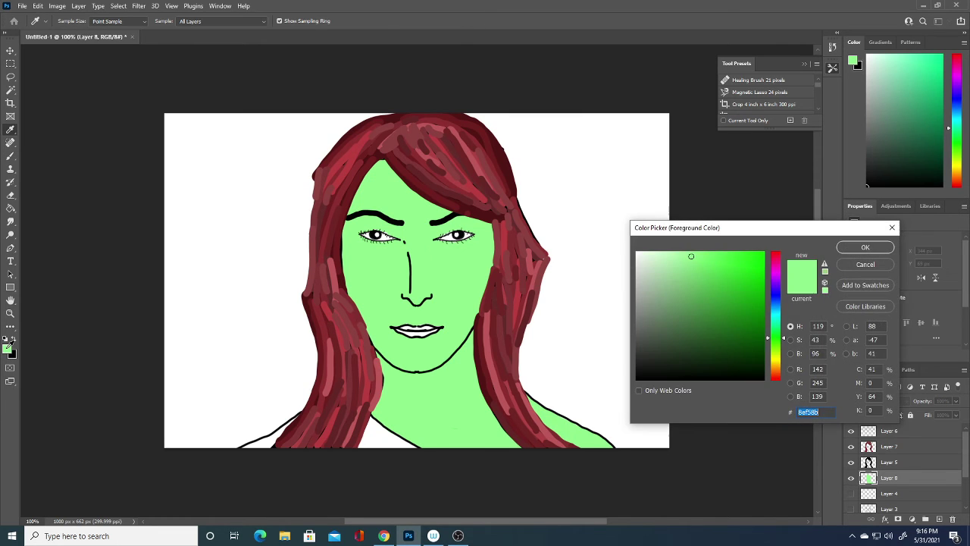
{"action": "left_click_drag", "start_coordinate": [666, 361], "coordinate": [637, 252]}
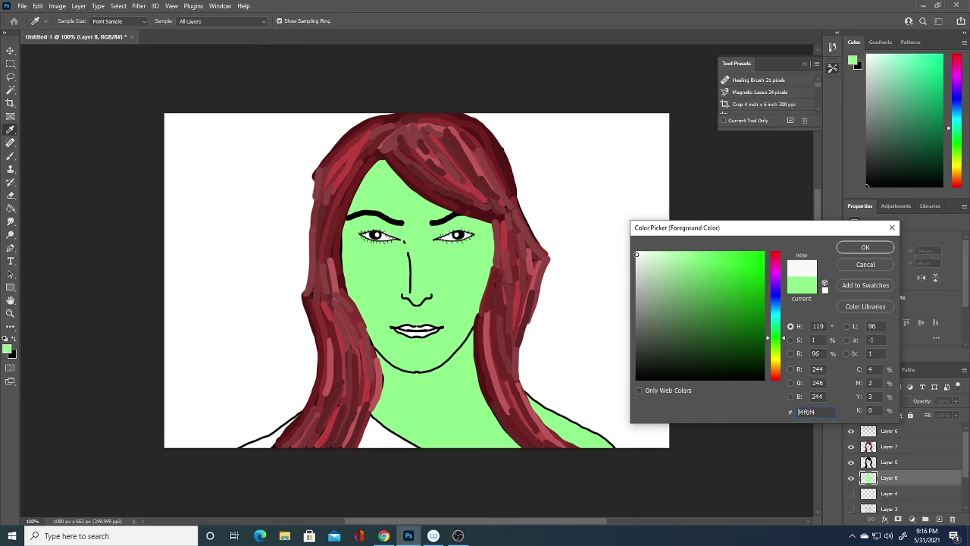
{"action": "left_click", "coordinate": [856, 248]}
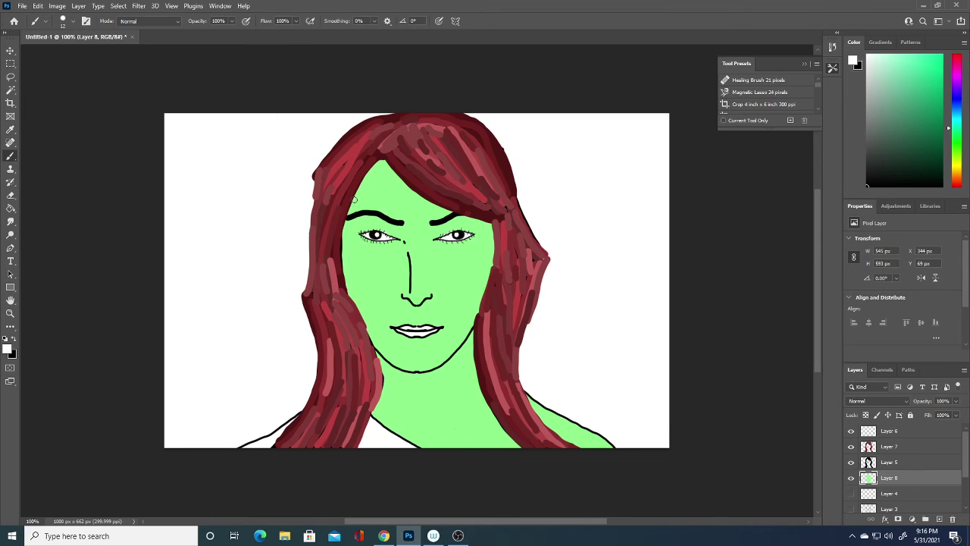
Step: Shrink the Hard Round brush to a 1 px tip
{"action": "right_click", "coordinate": [489, 224]}
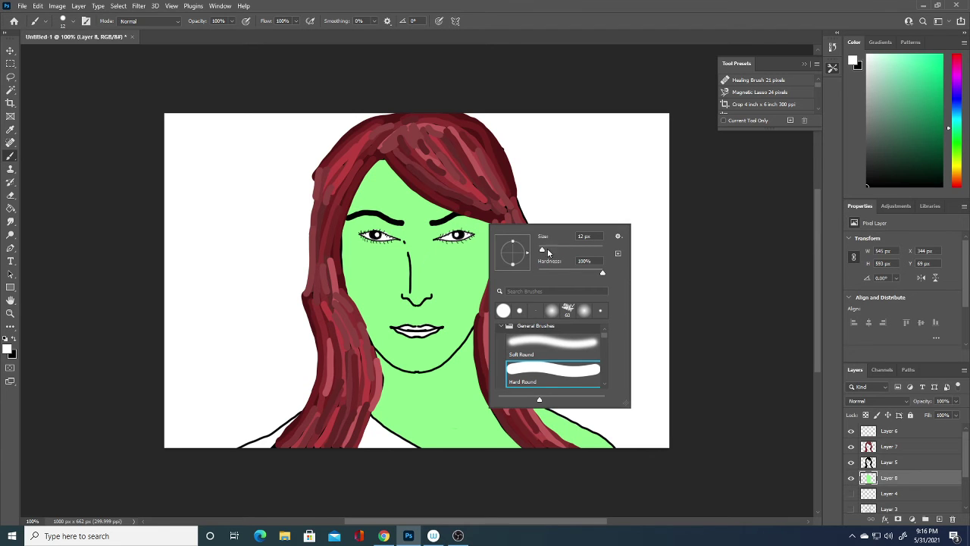
{"action": "left_click_drag", "start_coordinate": [542, 251], "coordinate": [542, 251]}
{"action": "left_click", "coordinate": [349, 217]}
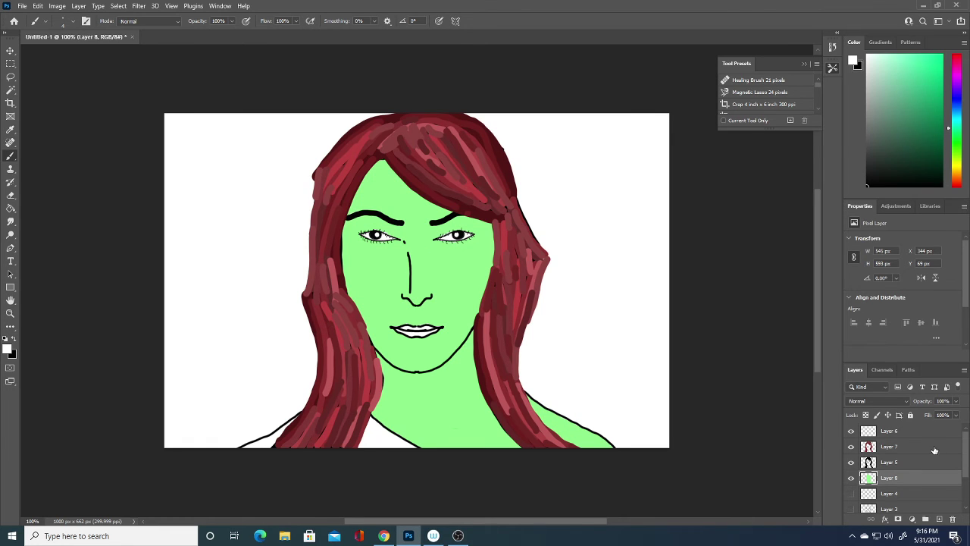
Step: On a new layer, paint thin white highlights along the left and right eyebrows
{"action": "key", "text": "ctrl+shift+alt+n"}
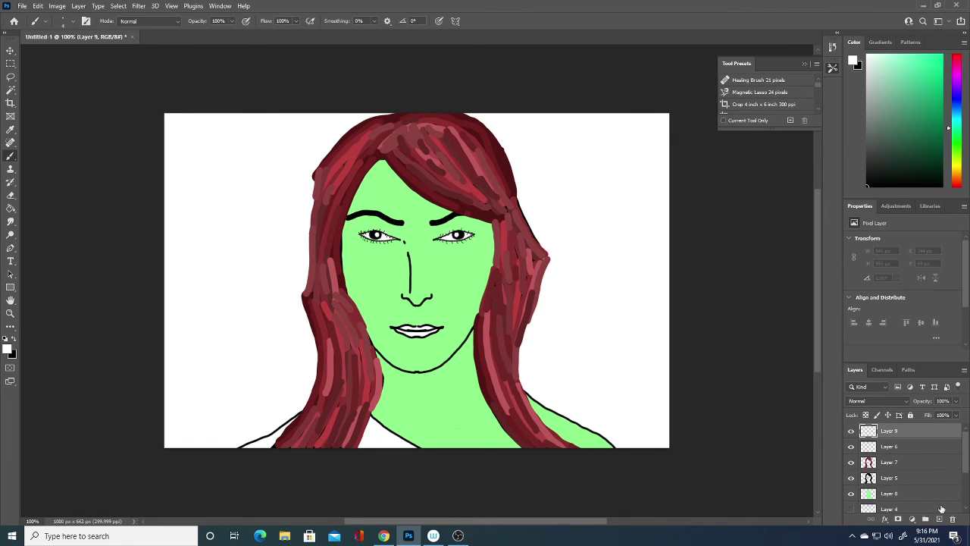
{"action": "left_click_drag", "start_coordinate": [351, 216], "coordinate": [362, 213]}
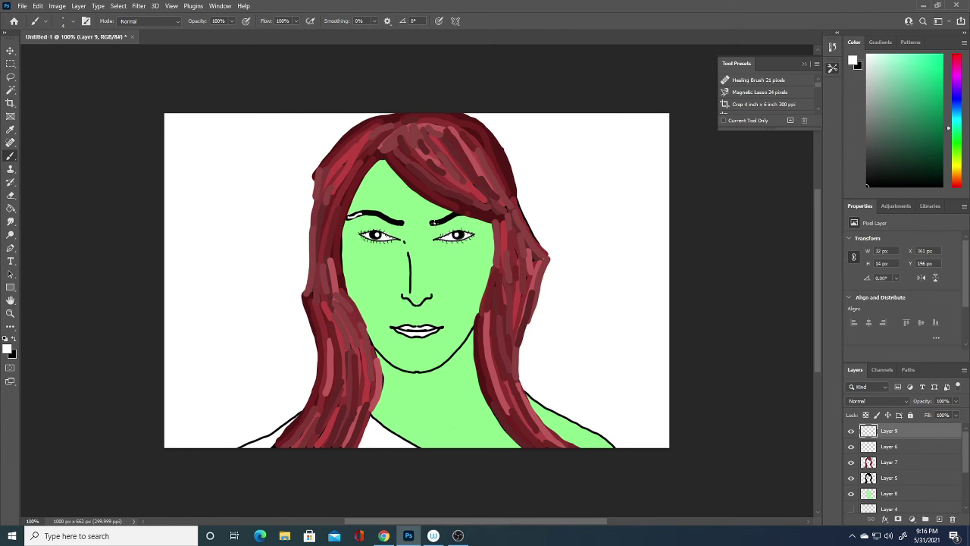
{"action": "left_click_drag", "start_coordinate": [439, 221], "coordinate": [450, 214]}
Step: Set the foreground to crimson red and add a new empty layer for the lips
{"action": "left_click", "coordinate": [7, 348]}
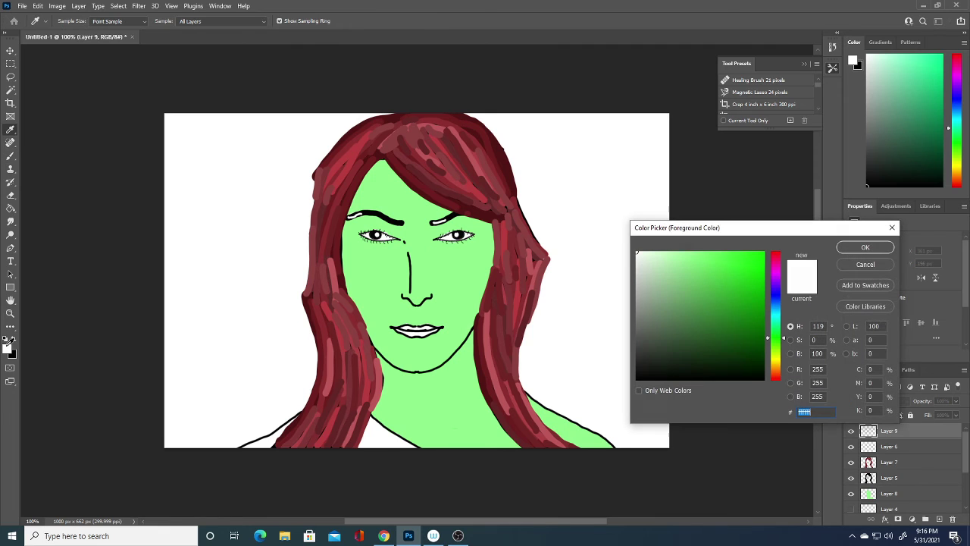
{"action": "left_click", "coordinate": [723, 322]}
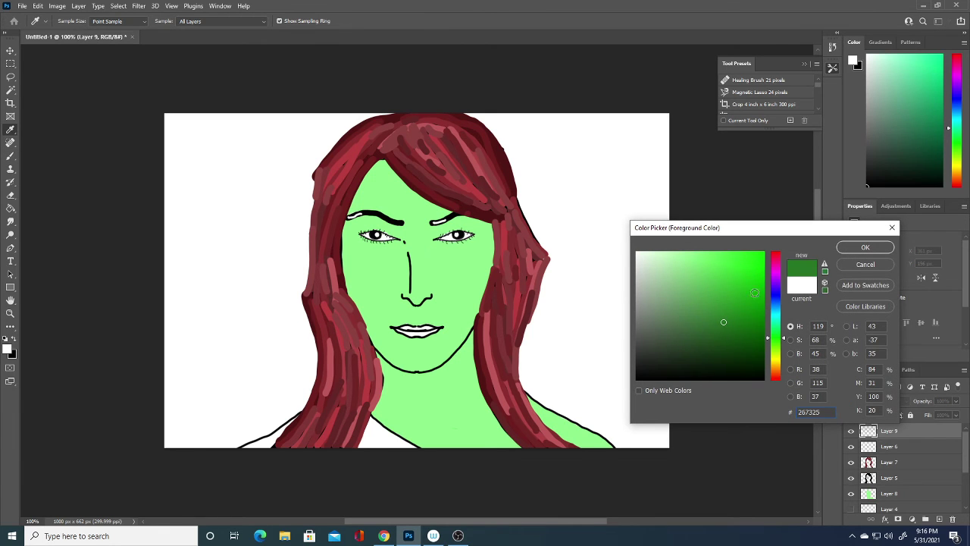
{"action": "left_click", "coordinate": [751, 356]}
{"action": "left_click_drag", "start_coordinate": [751, 356], "coordinate": [777, 256]}
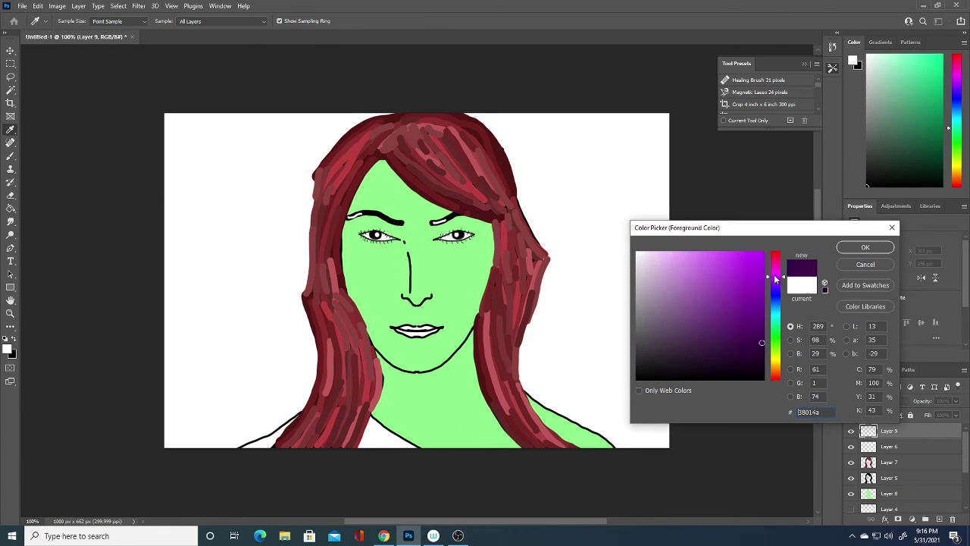
{"action": "left_click", "coordinate": [758, 261]}
{"action": "left_click", "coordinate": [865, 247]}
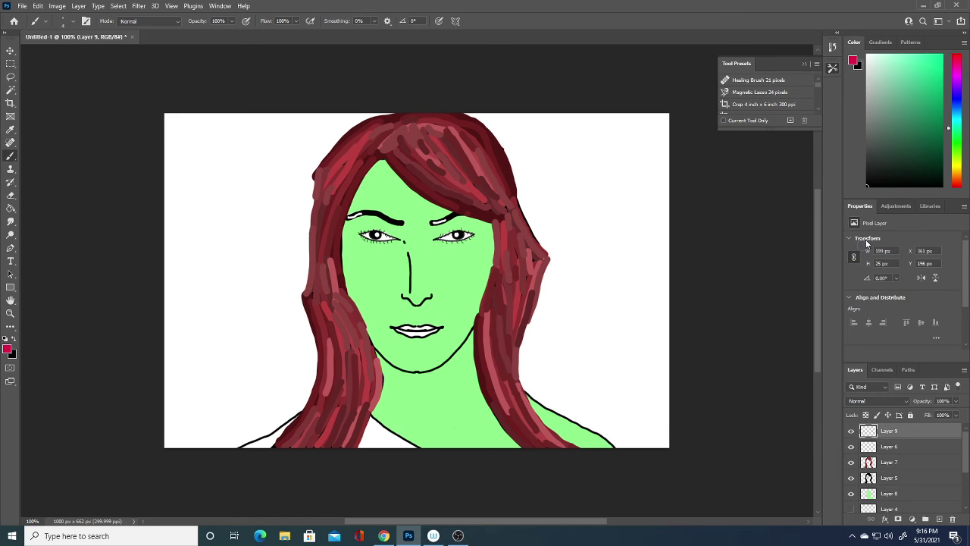
{"action": "left_click", "coordinate": [940, 519]}
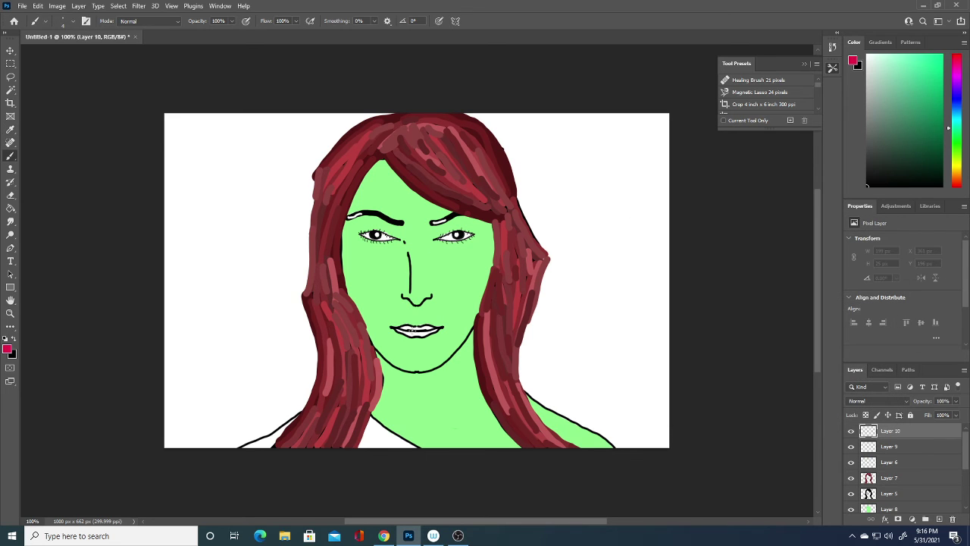
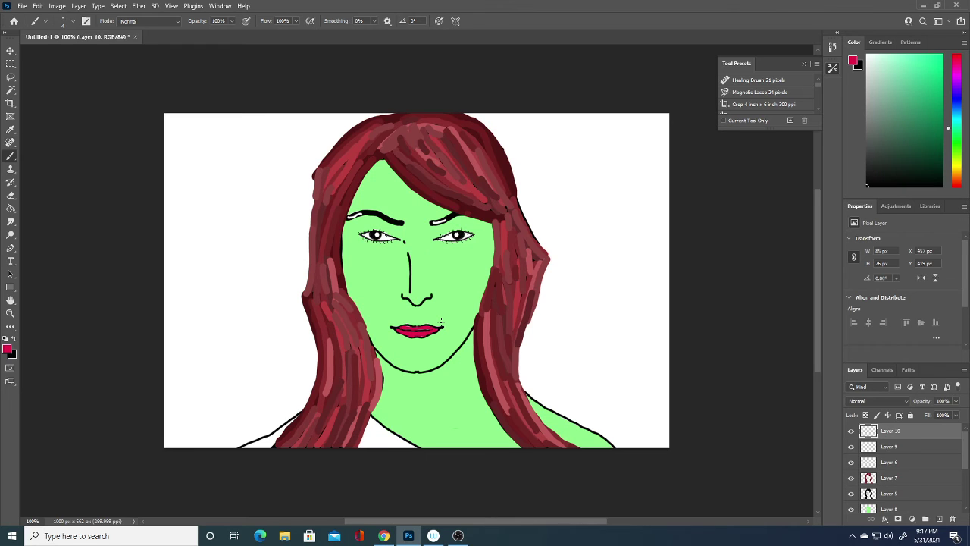
Step: Keep crimson as the foreground colour and set the brush size to 20 px
{"action": "left_click", "coordinate": [8, 348]}
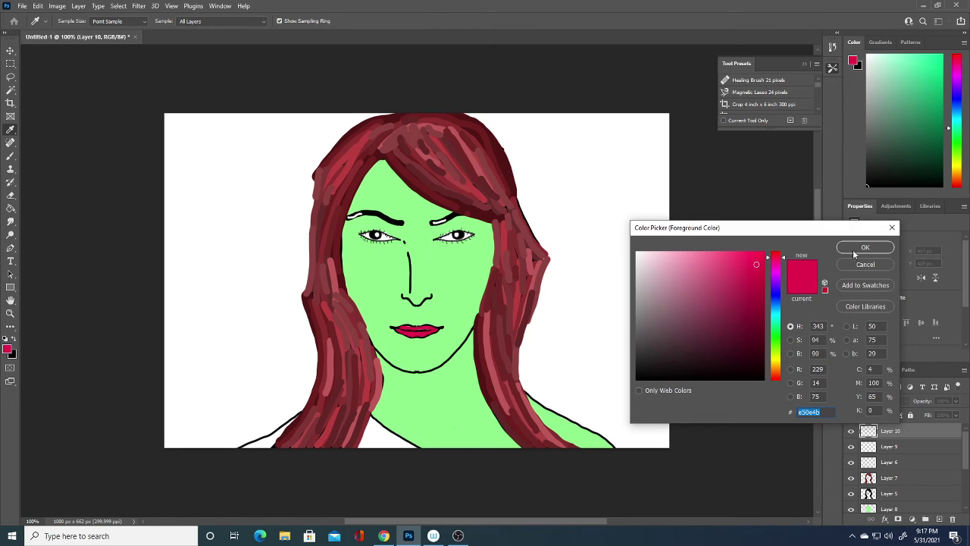
{"action": "left_click", "coordinate": [867, 246]}
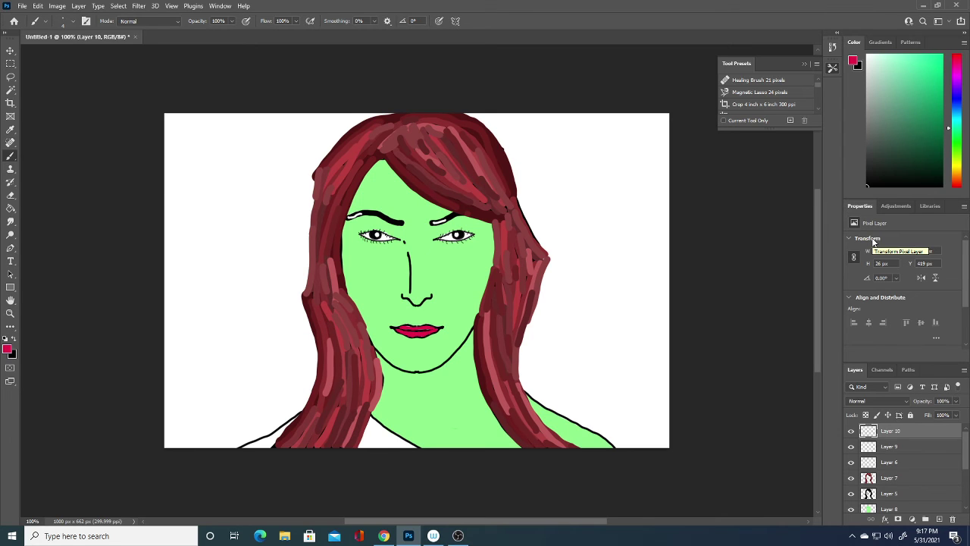
{"action": "right_click", "coordinate": [594, 319]}
{"action": "left_click_drag", "start_coordinate": [643, 330], "coordinate": [686, 329]}
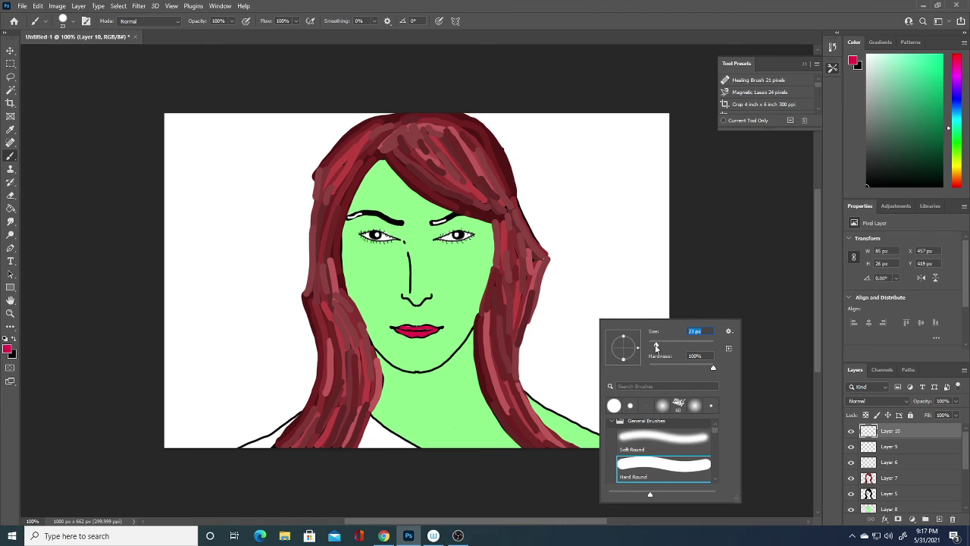
{"action": "left_click", "coordinate": [655, 345]}
Step: On a new Layer 11, paint a thick crimson spiral curling beside the hair's right side
{"action": "left_click", "coordinate": [940, 519]}
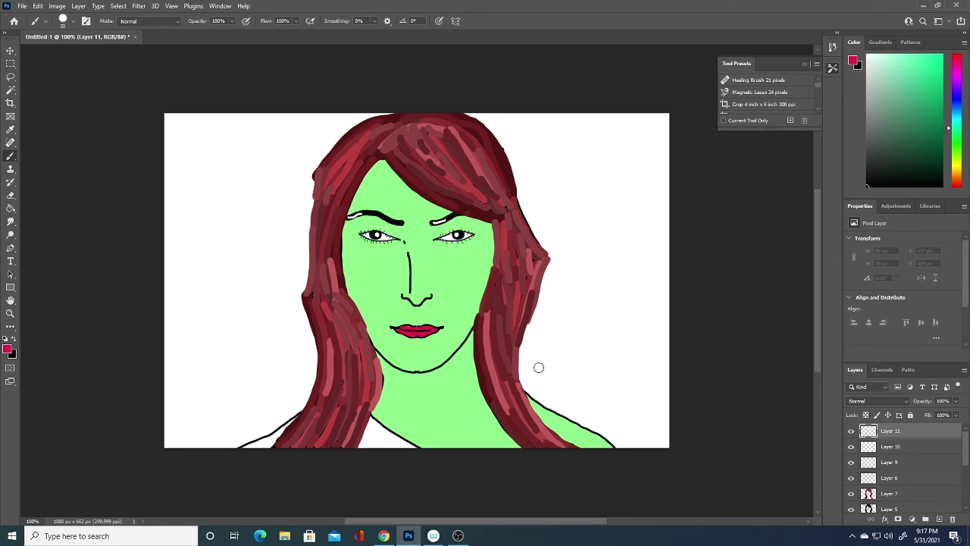
{"action": "mouse_move", "coordinate": [536, 379]}
{"action": "left_mouse_down"}
{"action": "mouse_move", "coordinate": [535, 322]}
{"action": "mouse_move", "coordinate": [569, 251]}
{"action": "mouse_move", "coordinate": [511, 121]}
{"action": "mouse_move", "coordinate": [466, 97]}
{"action": "left_mouse_up"}
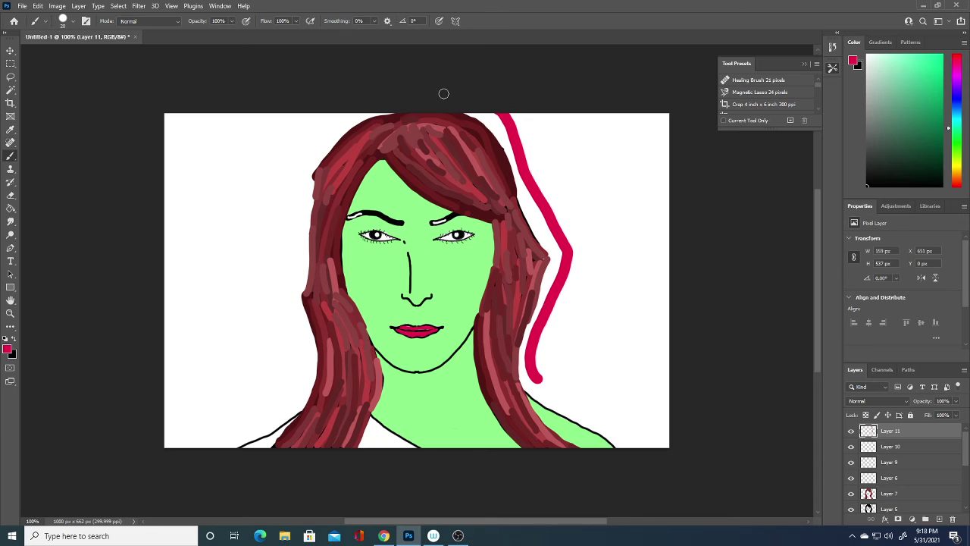
{"action": "mouse_move", "coordinate": [535, 375]}
{"action": "left_mouse_down"}
{"action": "mouse_move", "coordinate": [547, 388]}
{"action": "mouse_move", "coordinate": [584, 385]}
{"action": "mouse_move", "coordinate": [605, 349]}
{"action": "mouse_move", "coordinate": [582, 311]}
{"action": "mouse_move", "coordinate": [546, 353]}
{"action": "mouse_move", "coordinate": [585, 348]}
{"action": "mouse_move", "coordinate": [574, 337]}
{"action": "left_mouse_up"}
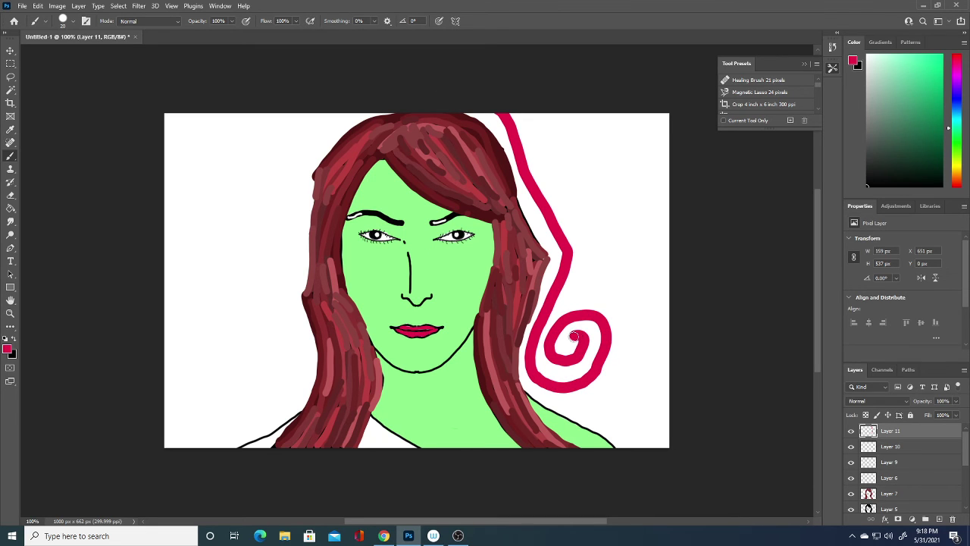
{"action": "mouse_move", "coordinate": [570, 294]}
{"action": "left_mouse_down"}
{"action": "mouse_move", "coordinate": [606, 287]}
{"action": "mouse_move", "coordinate": [626, 333]}
{"action": "mouse_move", "coordinate": [619, 376]}
{"action": "mouse_move", "coordinate": [589, 408]}
{"action": "mouse_move", "coordinate": [565, 400]}
{"action": "left_mouse_up"}
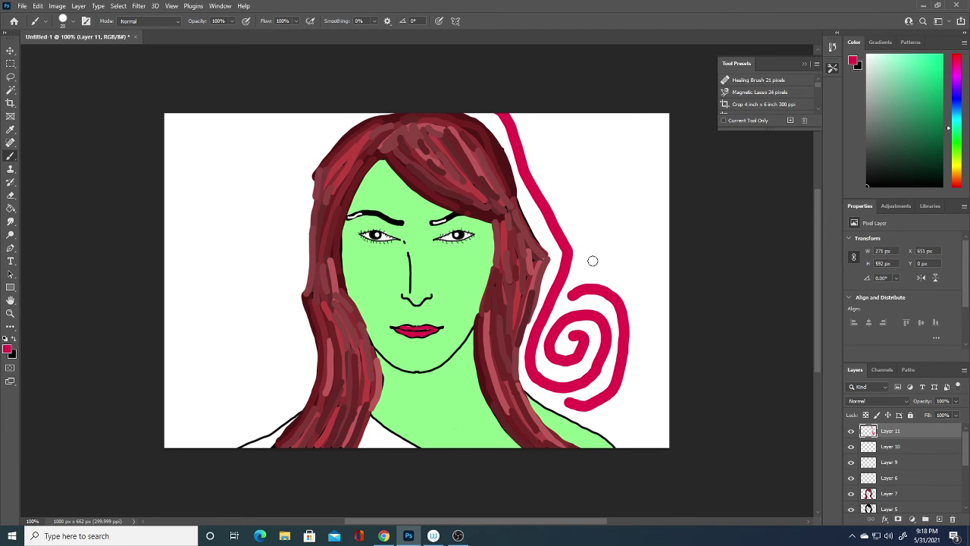
{"action": "left_click", "coordinate": [9, 350]}
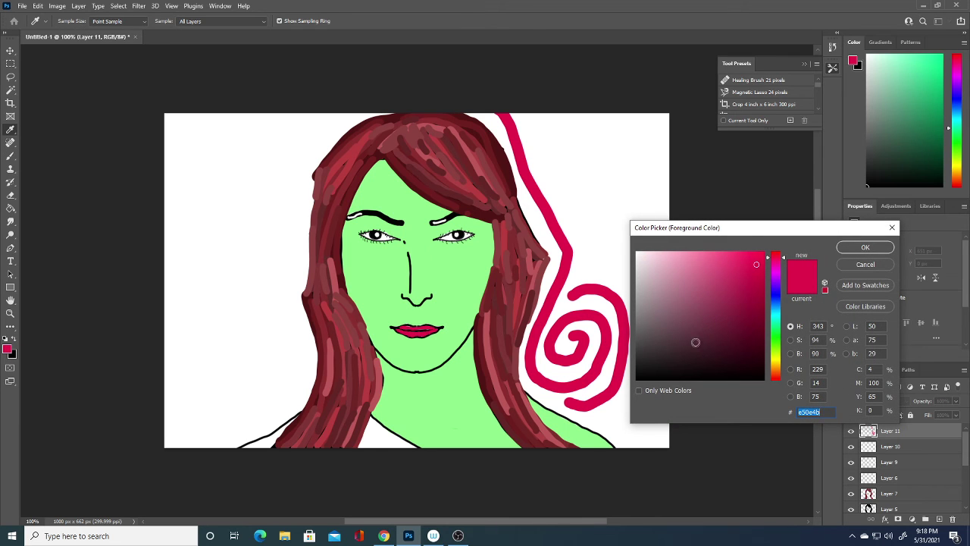
Step: Switch to a darker crimson and wrap dark strokes around the right spiral and top right
{"action": "left_click", "coordinate": [747, 313]}
{"action": "left_click_drag", "start_coordinate": [736, 343], "coordinate": [742, 298]}
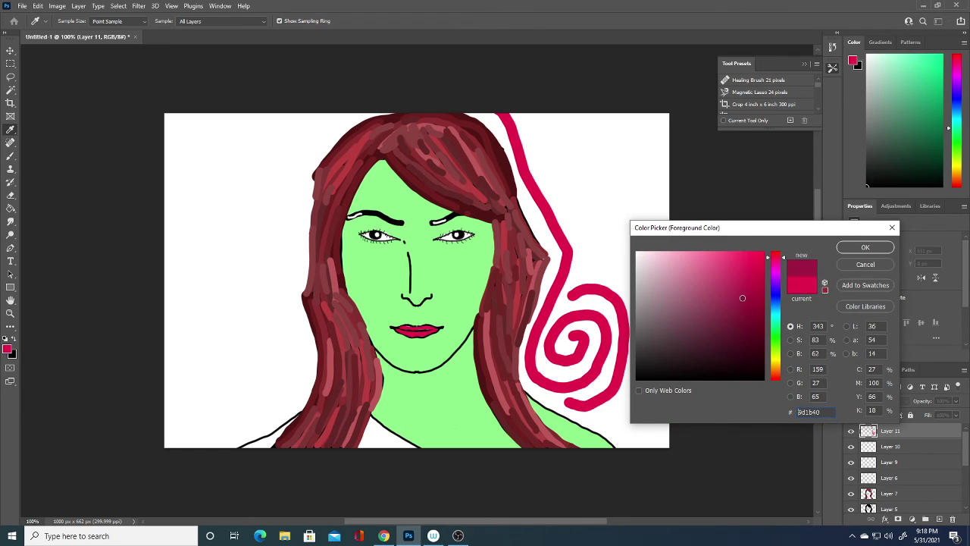
{"action": "left_click", "coordinate": [865, 248]}
{"action": "mouse_move", "coordinate": [586, 274]}
{"action": "left_mouse_down"}
{"action": "mouse_move", "coordinate": [637, 384]}
{"action": "mouse_move", "coordinate": [599, 418]}
{"action": "left_mouse_up"}
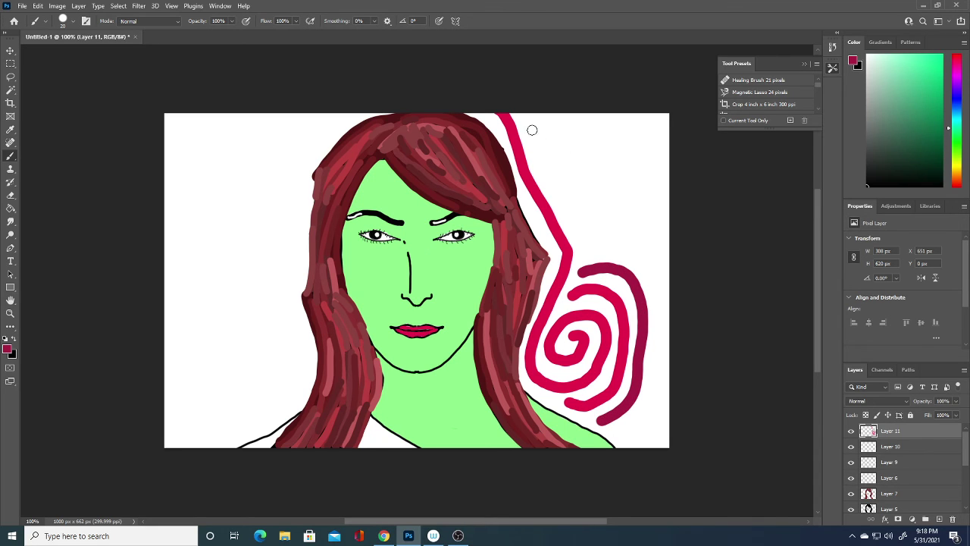
{"action": "mouse_move", "coordinate": [523, 107]}
{"action": "left_mouse_down"}
{"action": "mouse_move", "coordinate": [538, 155]}
{"action": "mouse_move", "coordinate": [574, 211]}
{"action": "mouse_move", "coordinate": [637, 215]}
{"action": "mouse_move", "coordinate": [638, 171]}
{"action": "mouse_move", "coordinate": [586, 145]}
{"action": "mouse_move", "coordinate": [595, 201]}
{"action": "mouse_move", "coordinate": [621, 184]}
{"action": "mouse_move", "coordinate": [567, 125]}
{"action": "mouse_move", "coordinate": [642, 142]}
{"action": "mouse_move", "coordinate": [661, 226]}
{"action": "mouse_move", "coordinate": [603, 249]}
{"action": "mouse_move", "coordinate": [584, 235]}
{"action": "left_mouse_up"}
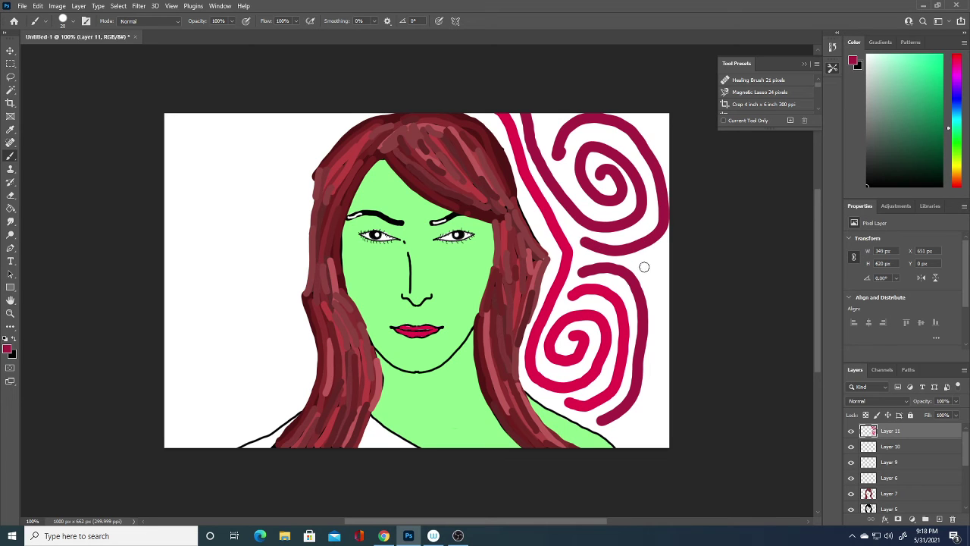
{"action": "mouse_move", "coordinate": [641, 260]}
{"action": "left_mouse_down"}
{"action": "mouse_move", "coordinate": [654, 277]}
{"action": "mouse_move", "coordinate": [658, 388]}
{"action": "mouse_move", "coordinate": [638, 421]}
{"action": "mouse_move", "coordinate": [626, 420]}
{"action": "left_mouse_up"}
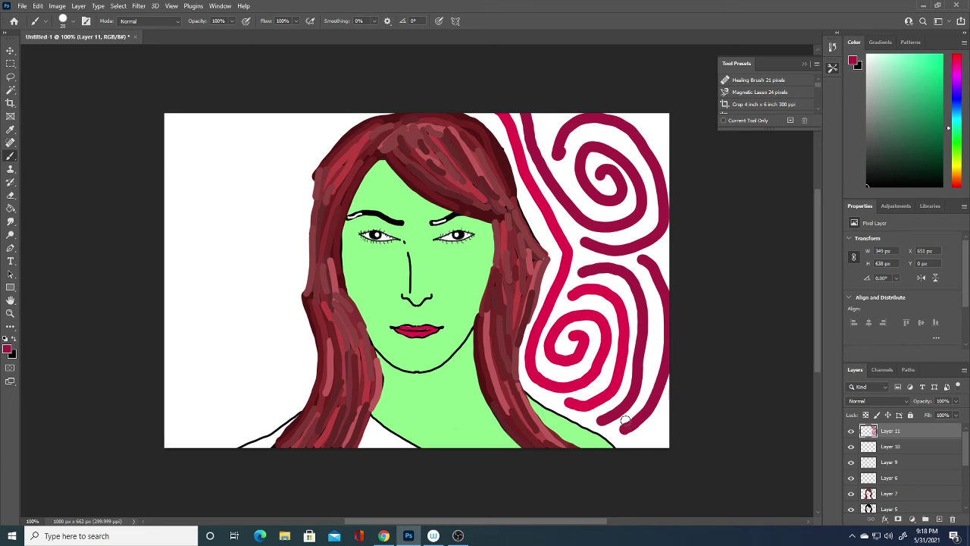
Step: Extend dark crimson strokes to the right edge and the top-right and bottom-right corners
{"action": "left_click_drag", "start_coordinate": [645, 257], "coordinate": [665, 252]}
{"action": "left_click_drag", "start_coordinate": [643, 104], "coordinate": [677, 152]}
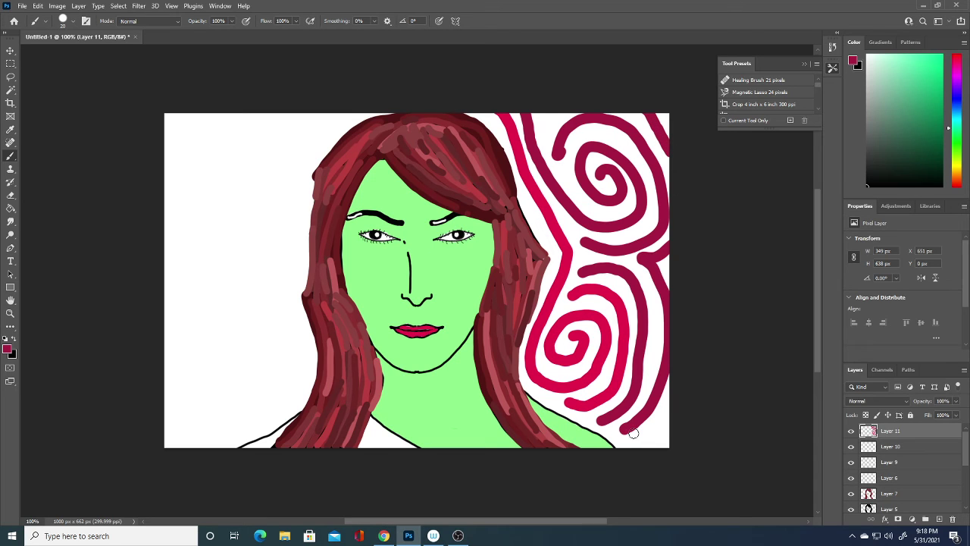
{"action": "left_click_drag", "start_coordinate": [643, 446], "coordinate": [673, 406]}
{"action": "mouse_move", "coordinate": [649, 444]}
{"action": "left_mouse_down"}
{"action": "mouse_move", "coordinate": [687, 432]}
{"action": "mouse_move", "coordinate": [661, 446]}
{"action": "left_mouse_up"}
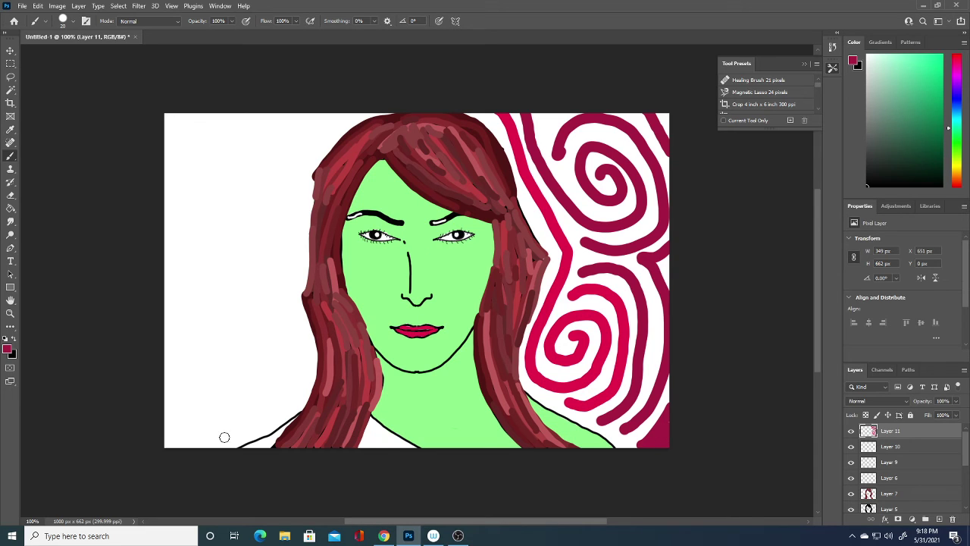
Step: Paint two dark crimson spirals stacked down the left side of the background
{"action": "mouse_move", "coordinate": [218, 439]}
{"action": "left_mouse_down"}
{"action": "mouse_move", "coordinate": [267, 349]}
{"action": "mouse_move", "coordinate": [212, 346]}
{"action": "mouse_move", "coordinate": [198, 408]}
{"action": "mouse_move", "coordinate": [262, 375]}
{"action": "mouse_move", "coordinate": [216, 373]}
{"action": "mouse_move", "coordinate": [227, 386]}
{"action": "left_mouse_up"}
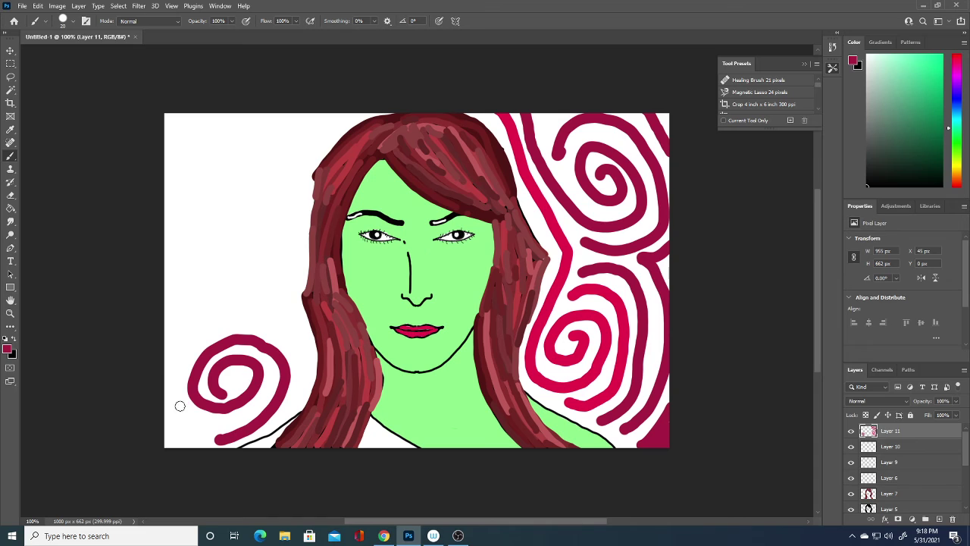
{"action": "mouse_move", "coordinate": [201, 421]}
{"action": "left_mouse_down"}
{"action": "mouse_move", "coordinate": [182, 413]}
{"action": "mouse_move", "coordinate": [189, 341]}
{"action": "mouse_move", "coordinate": [235, 313]}
{"action": "mouse_move", "coordinate": [286, 334]}
{"action": "mouse_move", "coordinate": [204, 225]}
{"action": "mouse_move", "coordinate": [265, 223]}
{"action": "mouse_move", "coordinate": [217, 244]}
{"action": "mouse_move", "coordinate": [247, 218]}
{"action": "mouse_move", "coordinate": [235, 234]}
{"action": "left_mouse_up"}
{"action": "mouse_move", "coordinate": [239, 276]}
{"action": "left_mouse_down"}
{"action": "mouse_move", "coordinate": [282, 203]}
{"action": "mouse_move", "coordinate": [206, 182]}
{"action": "mouse_move", "coordinate": [184, 292]}
{"action": "mouse_move", "coordinate": [206, 301]}
{"action": "left_mouse_up"}
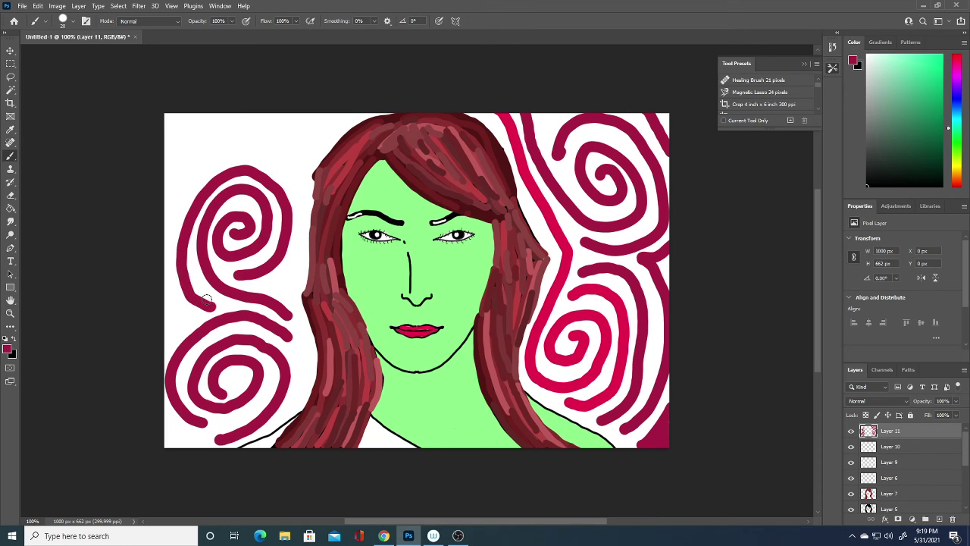
{"action": "left_click", "coordinate": [8, 350]}
Step: Switch to a lighter rose pink and paint arcs across the top-left corner, redoing one arc
{"action": "left_click", "coordinate": [715, 284]}
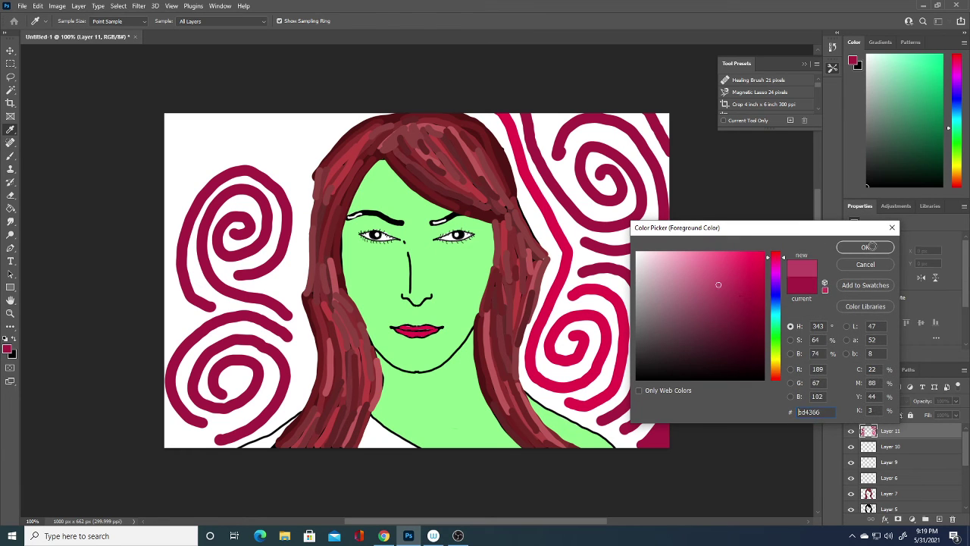
{"action": "left_click", "coordinate": [865, 248]}
{"action": "mouse_move", "coordinate": [264, 285]}
{"action": "left_mouse_down"}
{"action": "mouse_move", "coordinate": [305, 245]}
{"action": "mouse_move", "coordinate": [263, 164]}
{"action": "mouse_move", "coordinate": [205, 163]}
{"action": "left_mouse_up"}
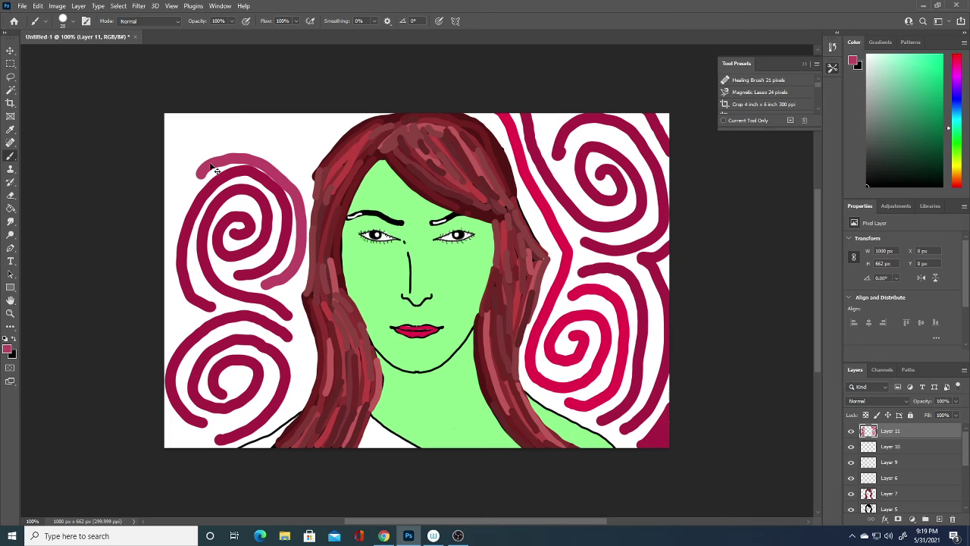
{"action": "key", "text": "ctrl+z"}
{"action": "mouse_move", "coordinate": [176, 197]}
{"action": "left_mouse_down"}
{"action": "mouse_move", "coordinate": [216, 144]}
{"action": "mouse_move", "coordinate": [280, 160]}
{"action": "left_mouse_up"}
{"action": "right_click", "coordinate": [281, 160]}
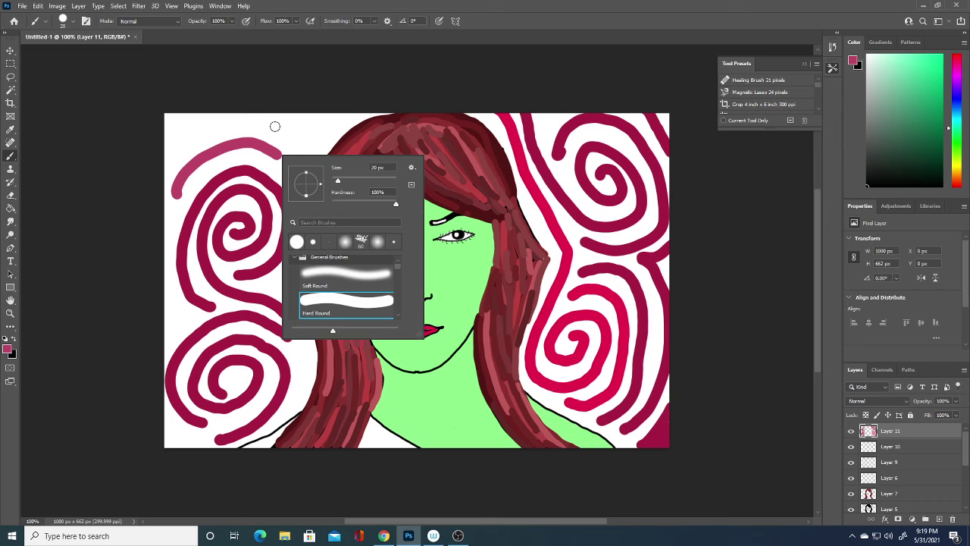
{"action": "mouse_move", "coordinate": [278, 125]}
{"action": "left_mouse_down"}
{"action": "mouse_move", "coordinate": [218, 123]}
{"action": "mouse_move", "coordinate": [165, 155]}
{"action": "left_mouse_up"}
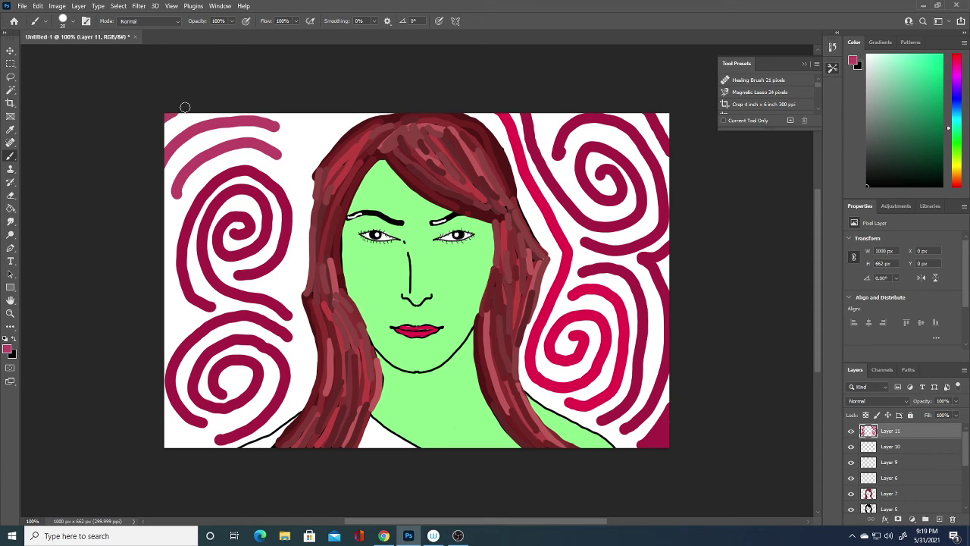
Step: Paint two diagonal rose-pink strokes beside the top of the hair, removing a stray loop
{"action": "mouse_move", "coordinate": [317, 107]}
{"action": "left_mouse_down"}
{"action": "mouse_move", "coordinate": [337, 155]}
{"action": "mouse_move", "coordinate": [313, 144]}
{"action": "left_mouse_up"}
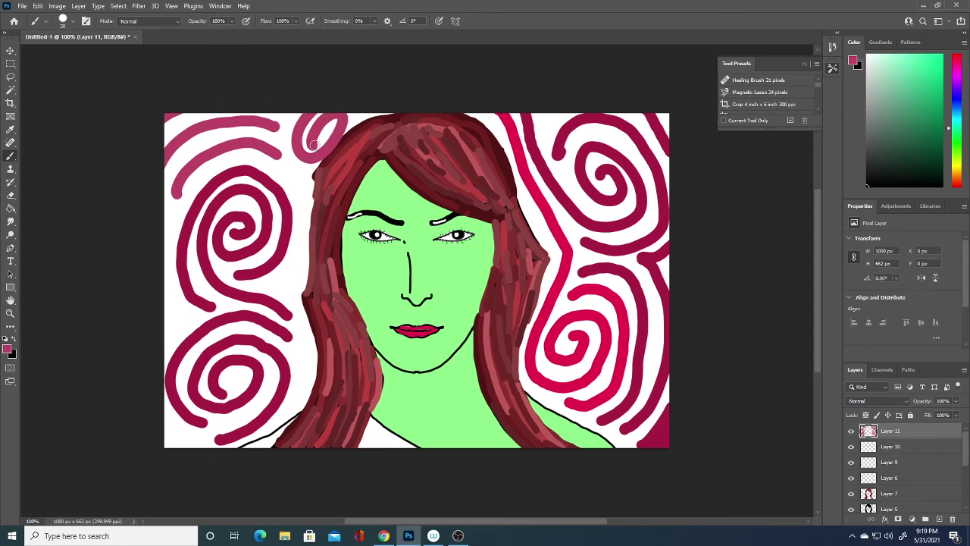
{"action": "key", "text": "ctrl+z"}
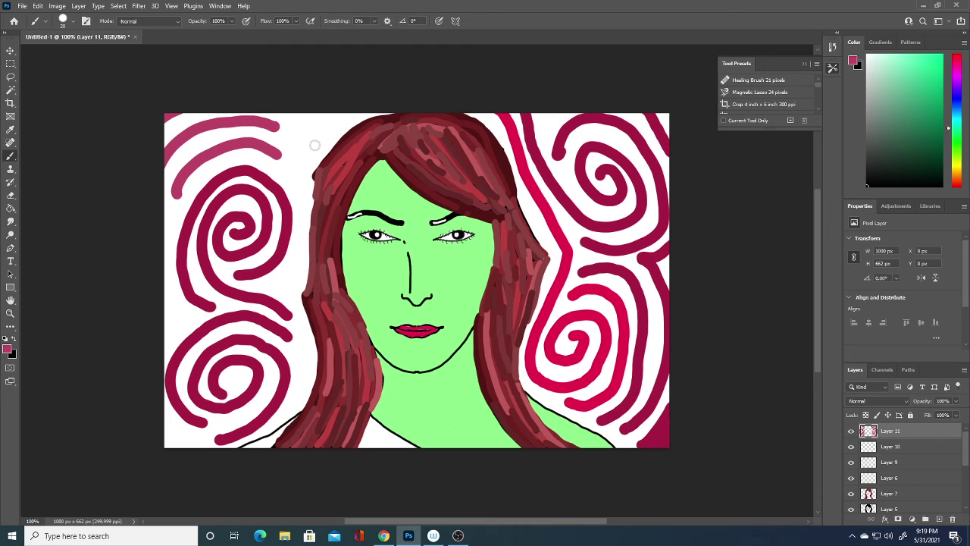
{"action": "left_click_drag", "start_coordinate": [292, 176], "coordinate": [354, 112]}
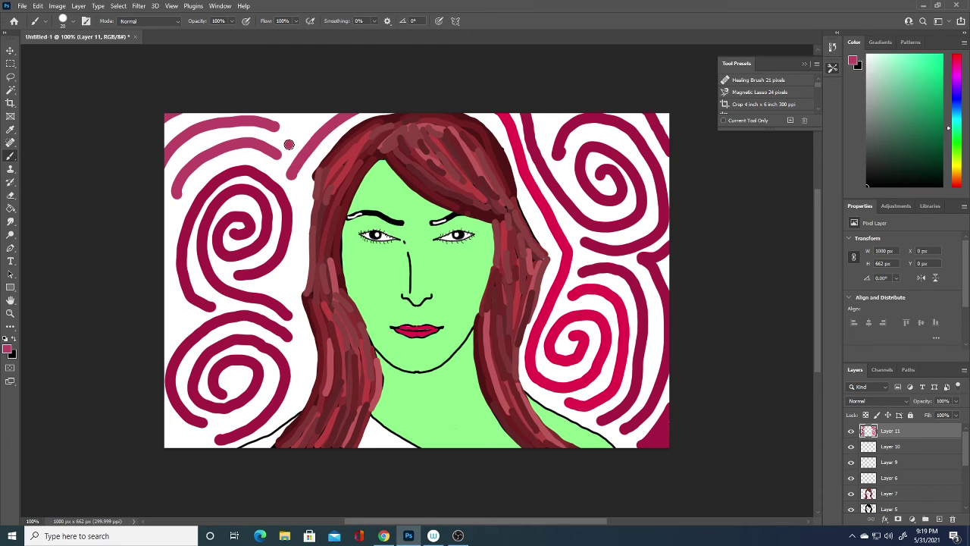
{"action": "left_click_drag", "start_coordinate": [289, 146], "coordinate": [324, 111]}
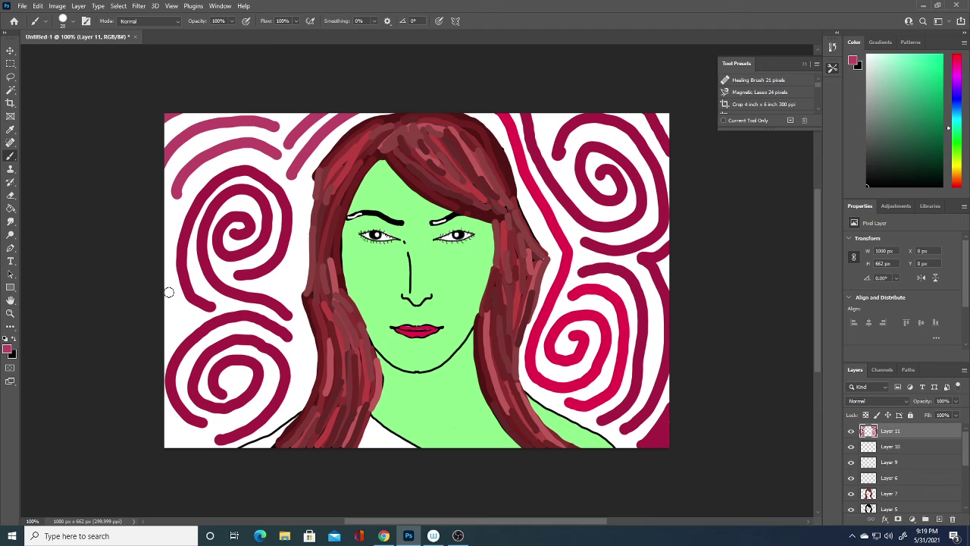
{"action": "left_click", "coordinate": [6, 351]}
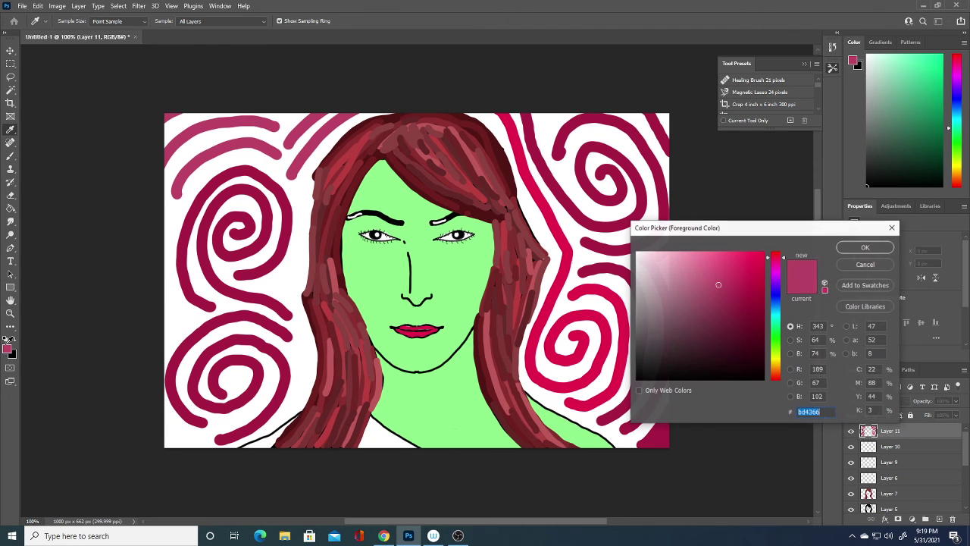
Step: Set the foreground colour to olive green #5b650a
{"action": "left_click", "coordinate": [692, 320]}
{"action": "left_click", "coordinate": [776, 322]}
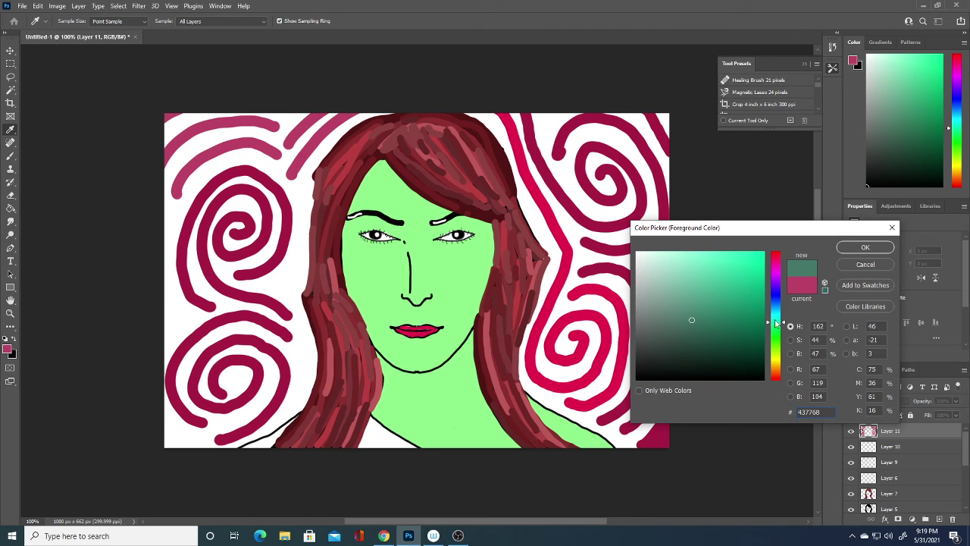
{"action": "left_click_drag", "start_coordinate": [776, 322], "coordinate": [777, 357]}
{"action": "left_click", "coordinate": [752, 329]}
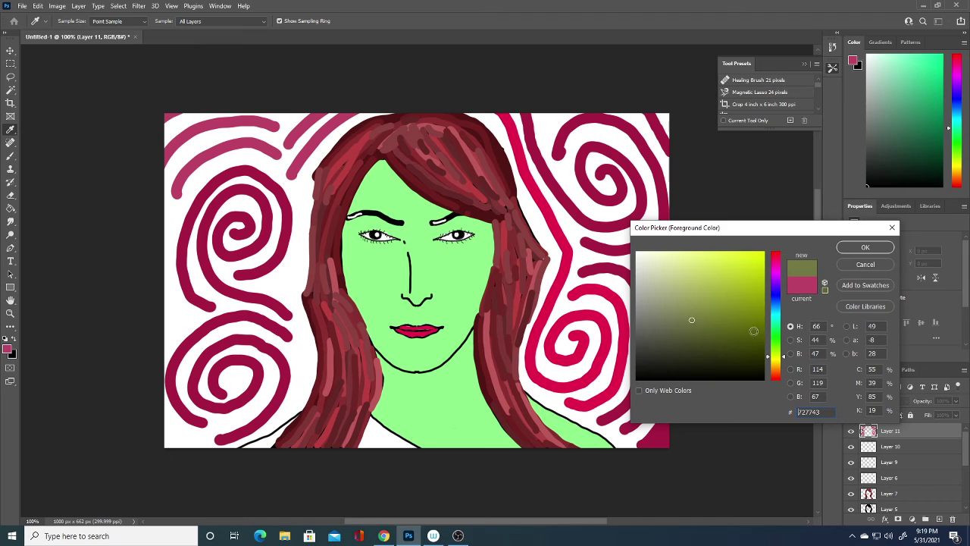
{"action": "left_click", "coordinate": [868, 248]}
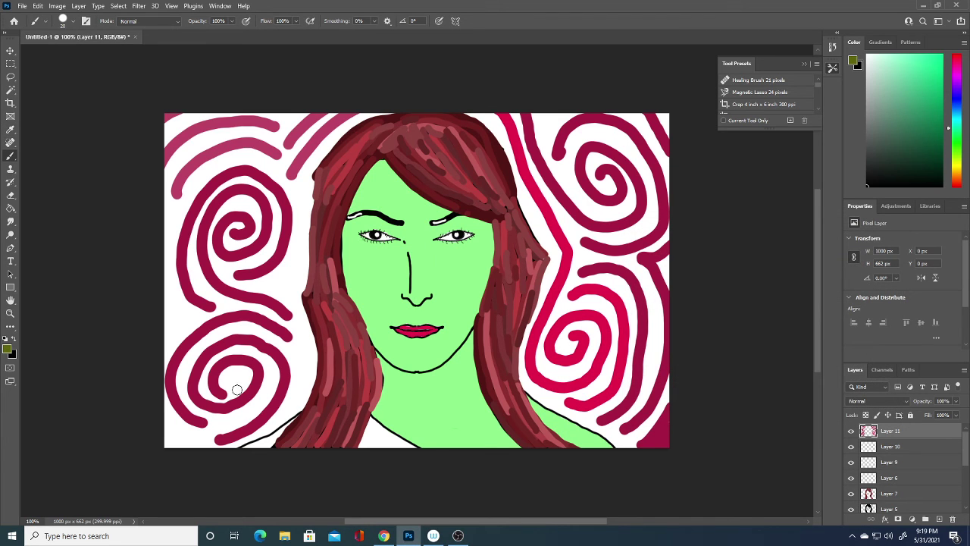
Step: Paint olive accents around the left swirls: a centre blob, edge strokes and a chevron
{"action": "left_click_drag", "start_coordinate": [237, 389], "coordinate": [235, 365]}
{"action": "mouse_move", "coordinate": [166, 270]}
{"action": "left_mouse_down"}
{"action": "mouse_move", "coordinate": [189, 315]}
{"action": "mouse_move", "coordinate": [166, 337]}
{"action": "left_mouse_up"}
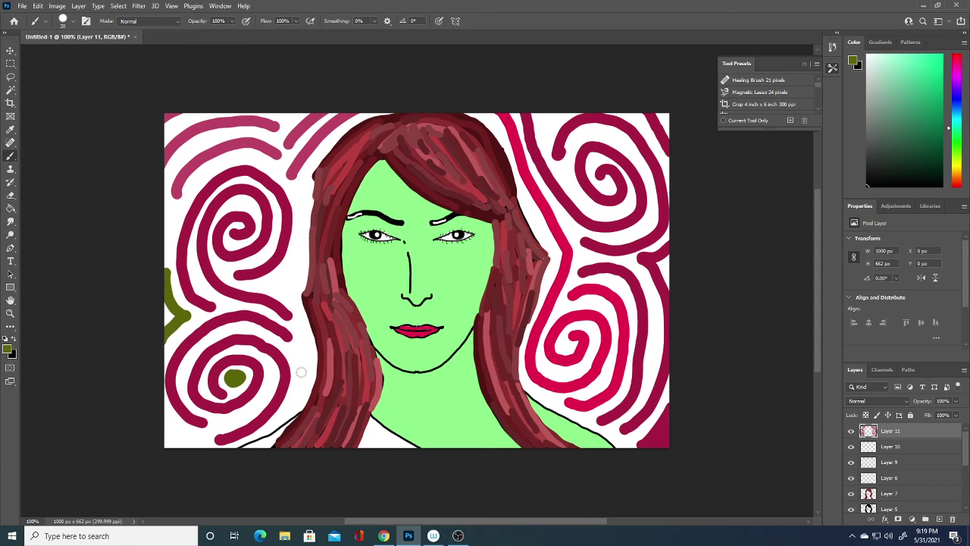
{"action": "left_click_drag", "start_coordinate": [293, 401], "coordinate": [300, 338]}
{"action": "left_click_drag", "start_coordinate": [165, 422], "coordinate": [205, 440]}
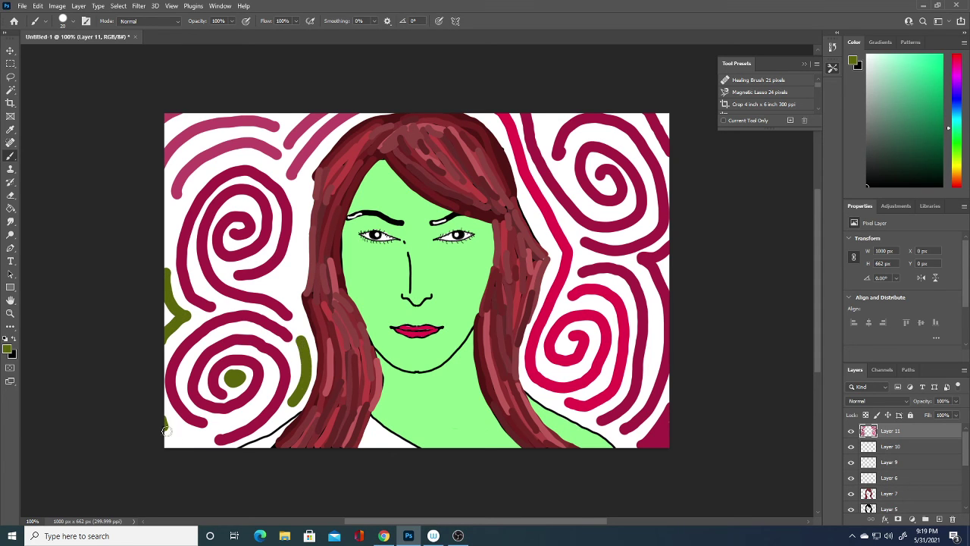
{"action": "mouse_move", "coordinate": [280, 274]}
{"action": "left_mouse_down"}
{"action": "mouse_move", "coordinate": [271, 286]}
{"action": "mouse_move", "coordinate": [303, 259]}
{"action": "mouse_move", "coordinate": [297, 284]}
{"action": "left_mouse_up"}
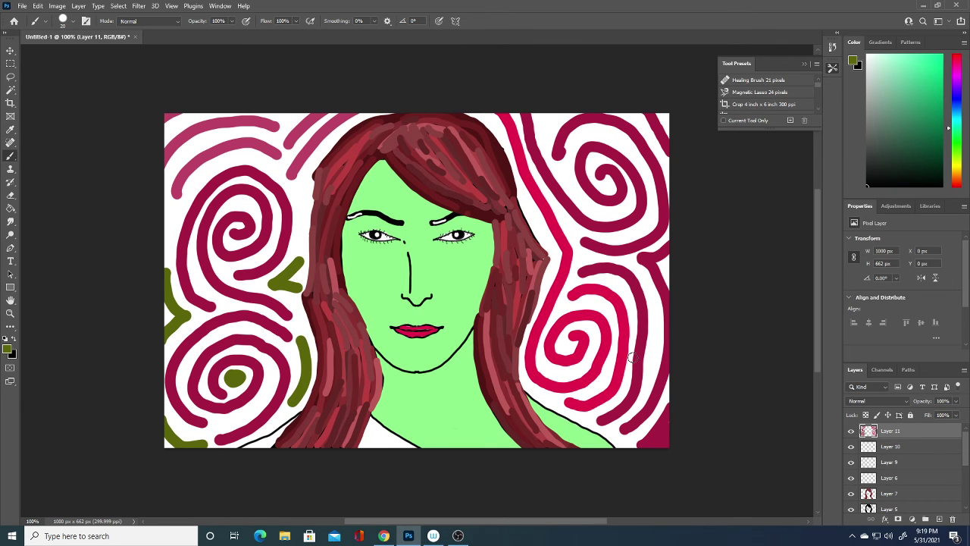
{"action": "left_click_drag", "start_coordinate": [163, 229], "coordinate": [172, 212]}
{"action": "left_click", "coordinate": [6, 351]}
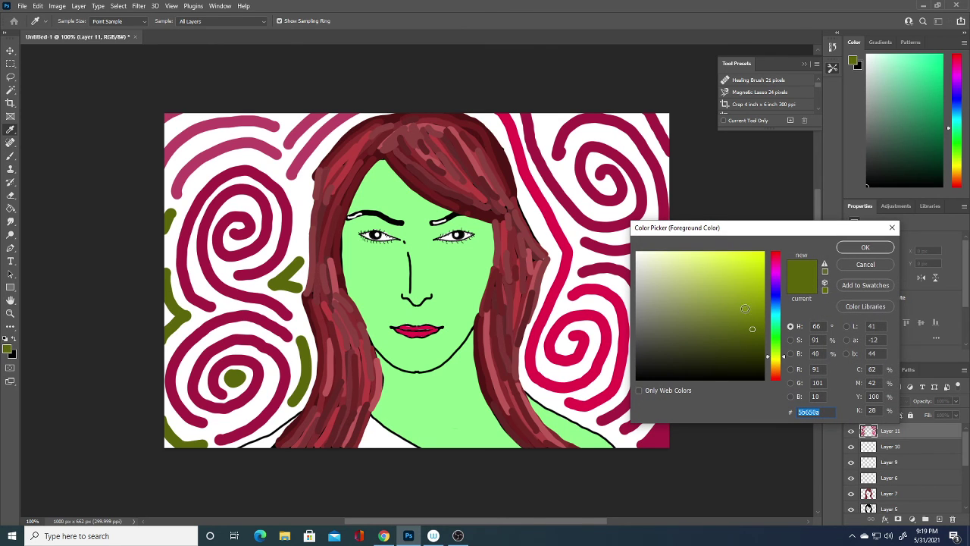
Step: Pick a yellow-green and paint strokes across the lower-left and right spirals
{"action": "left_click", "coordinate": [755, 272]}
{"action": "left_click", "coordinate": [728, 293]}
{"action": "left_click", "coordinate": [865, 247]}
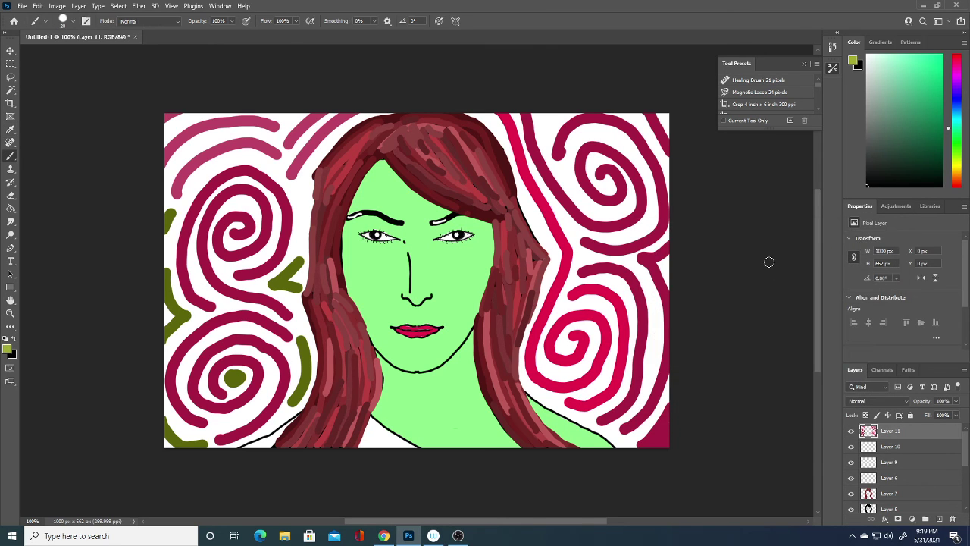
{"action": "mouse_move", "coordinate": [214, 426]}
{"action": "left_mouse_down"}
{"action": "mouse_move", "coordinate": [250, 408]}
{"action": "mouse_move", "coordinate": [266, 362]}
{"action": "left_mouse_up"}
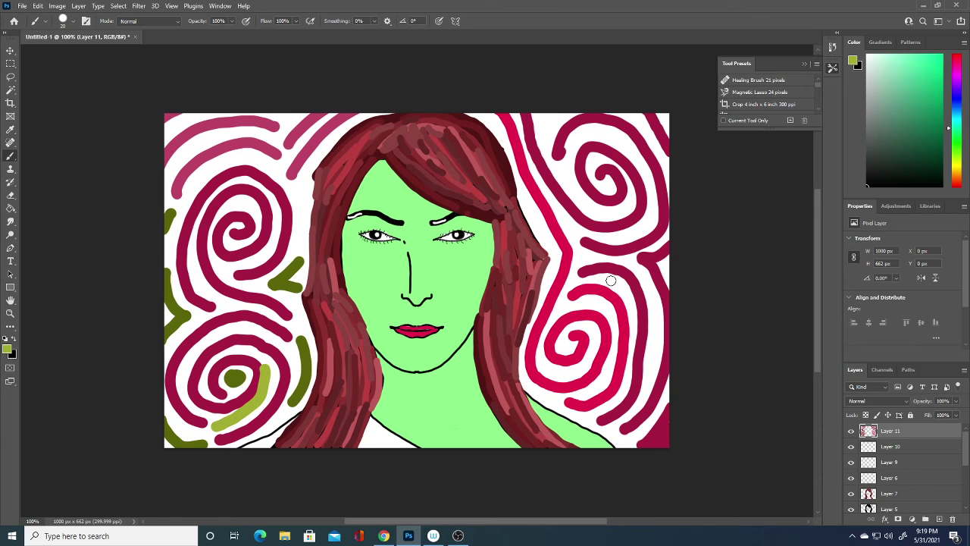
{"action": "mouse_move", "coordinate": [569, 305]}
{"action": "left_mouse_down"}
{"action": "mouse_move", "coordinate": [607, 300]}
{"action": "mouse_move", "coordinate": [615, 328]}
{"action": "left_mouse_up"}
Step: Add yellow-green strokes along the lower-right hair, the left hair edge and the left swirls
{"action": "right_click", "coordinate": [617, 329]}
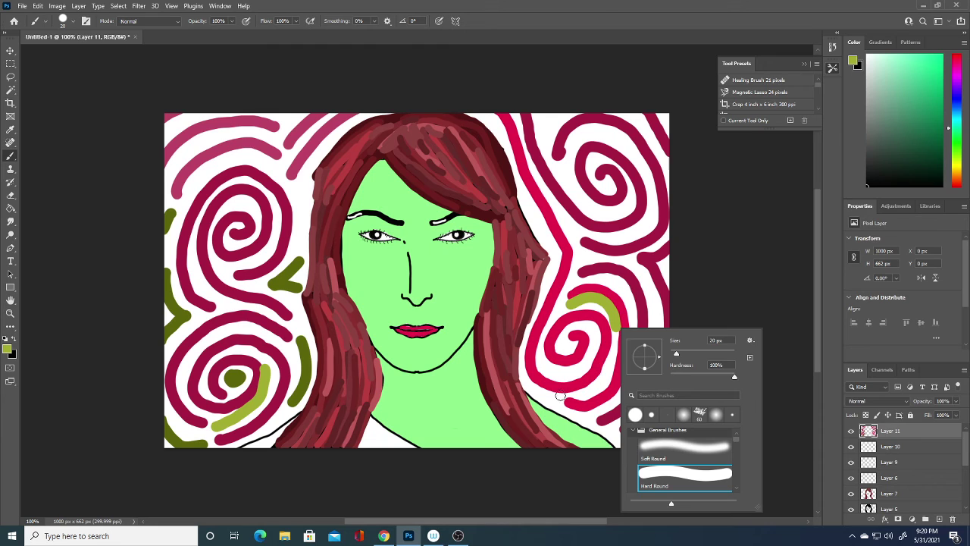
{"action": "left_click_drag", "start_coordinate": [535, 391], "coordinate": [640, 438]}
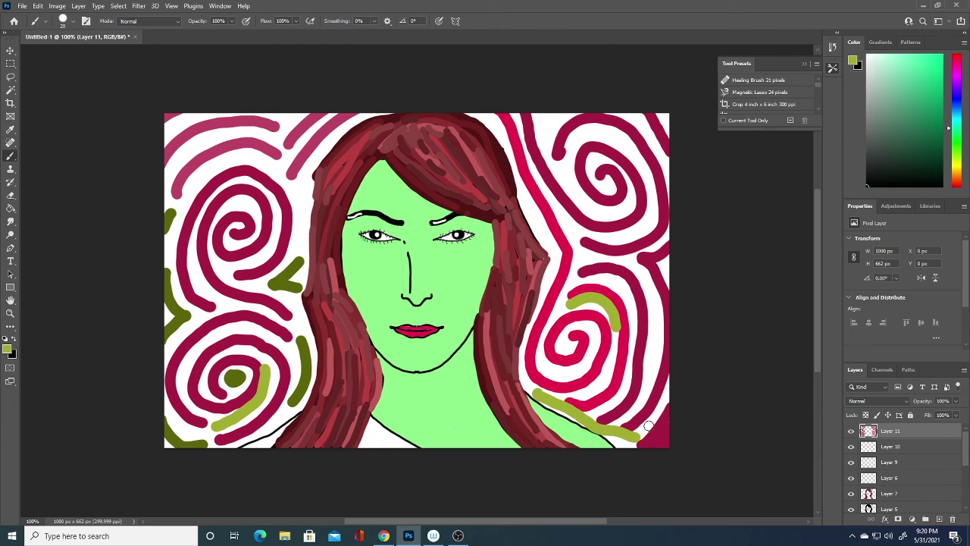
{"action": "mouse_move", "coordinate": [299, 254]}
{"action": "left_mouse_down"}
{"action": "mouse_move", "coordinate": [303, 211]}
{"action": "mouse_move", "coordinate": [287, 168]}
{"action": "left_mouse_up"}
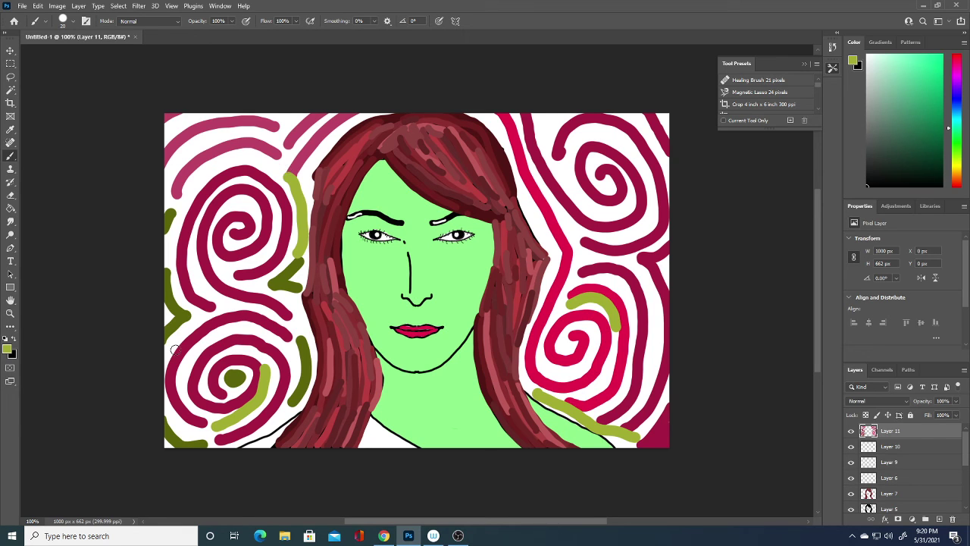
{"action": "left_click_drag", "start_coordinate": [165, 360], "coordinate": [212, 303]}
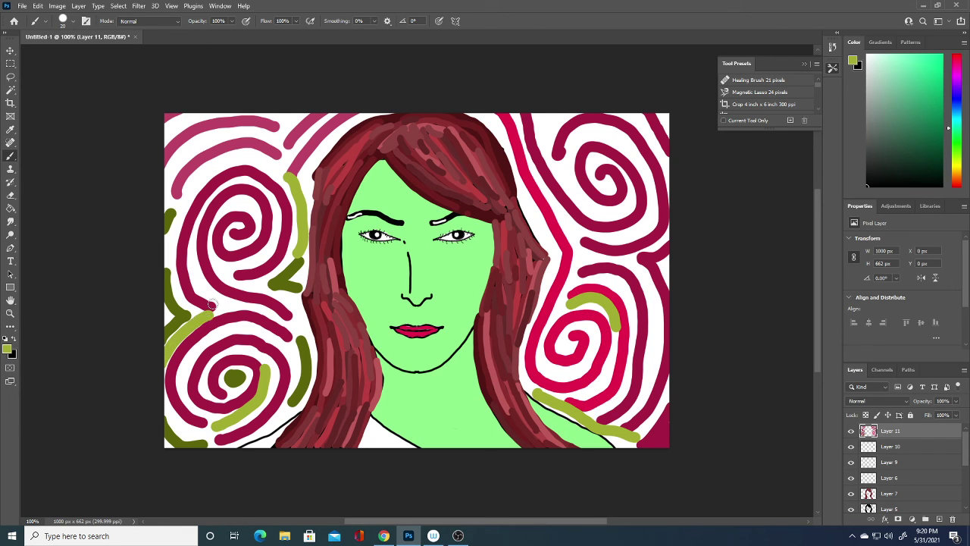
{"action": "left_click", "coordinate": [8, 348]}
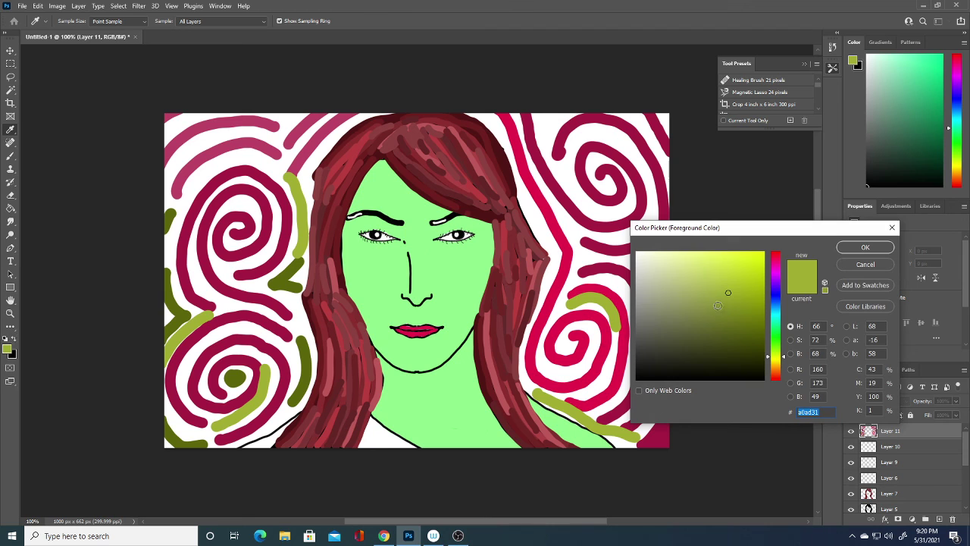
Step: Switch to a darker olive and trace the left spiral and inside the right swirl
{"action": "left_click", "coordinate": [699, 331]}
{"action": "left_click", "coordinate": [866, 248]}
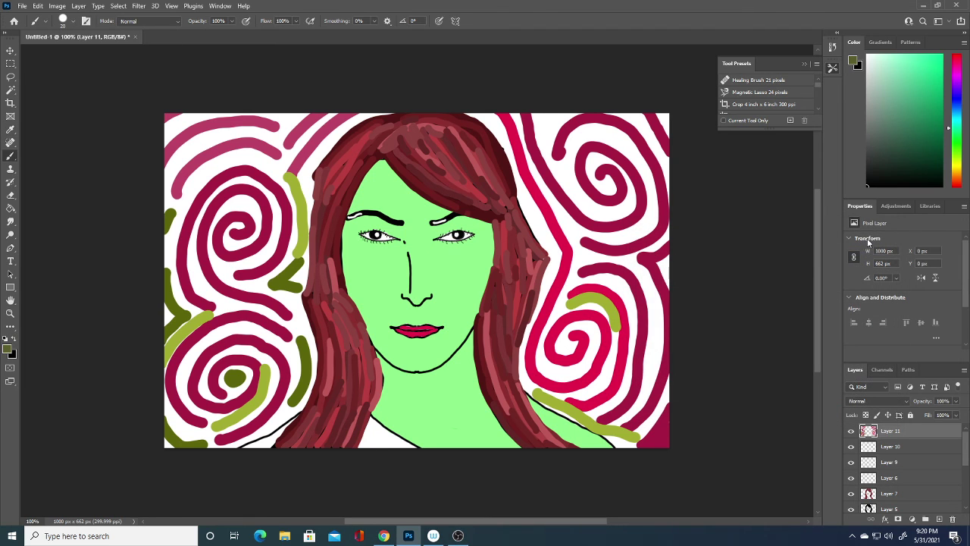
{"action": "mouse_move", "coordinate": [219, 308]}
{"action": "left_mouse_down"}
{"action": "mouse_move", "coordinate": [189, 255]}
{"action": "mouse_move", "coordinate": [203, 201]}
{"action": "mouse_move", "coordinate": [265, 159]}
{"action": "left_mouse_up"}
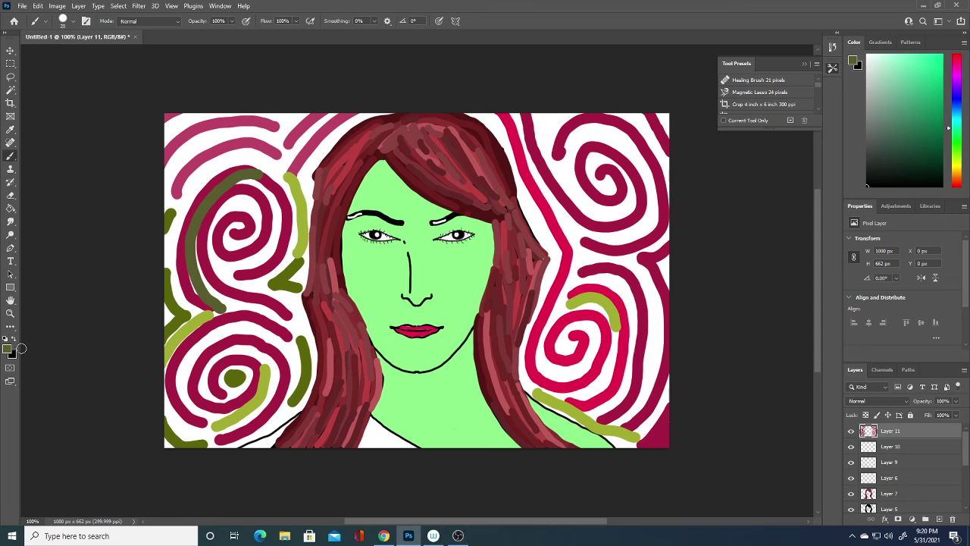
{"action": "mouse_move", "coordinate": [173, 244]}
{"action": "left_mouse_down"}
{"action": "mouse_move", "coordinate": [213, 173]}
{"action": "mouse_move", "coordinate": [259, 154]}
{"action": "left_mouse_up"}
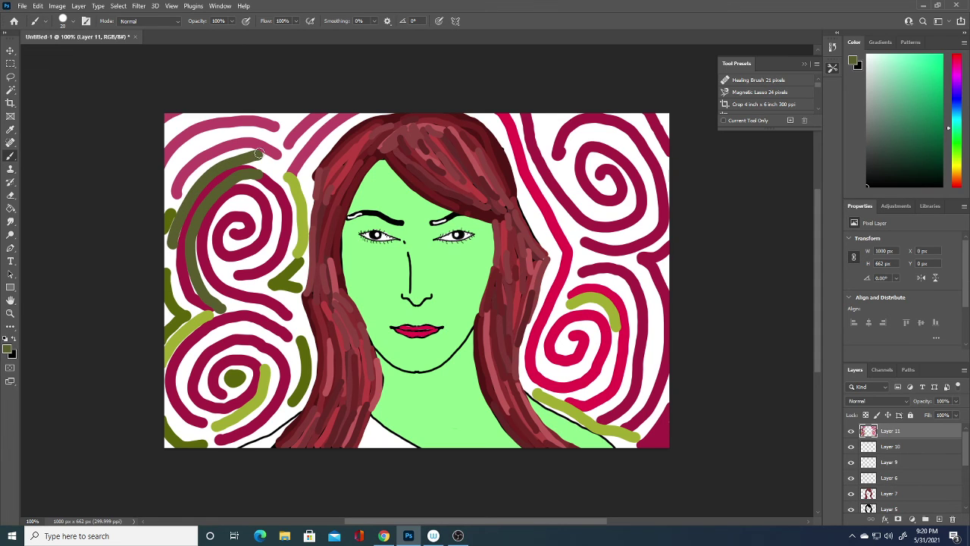
{"action": "mouse_move", "coordinate": [556, 379]}
{"action": "left_mouse_down"}
{"action": "mouse_move", "coordinate": [591, 370]}
{"action": "mouse_move", "coordinate": [602, 320]}
{"action": "mouse_move", "coordinate": [549, 338]}
{"action": "mouse_move", "coordinate": [578, 341]}
{"action": "left_mouse_up"}
Step: Change to a lighter olive and trace around the right, lower-left, upper-right and upper-left swirls
{"action": "left_click", "coordinate": [6, 350]}
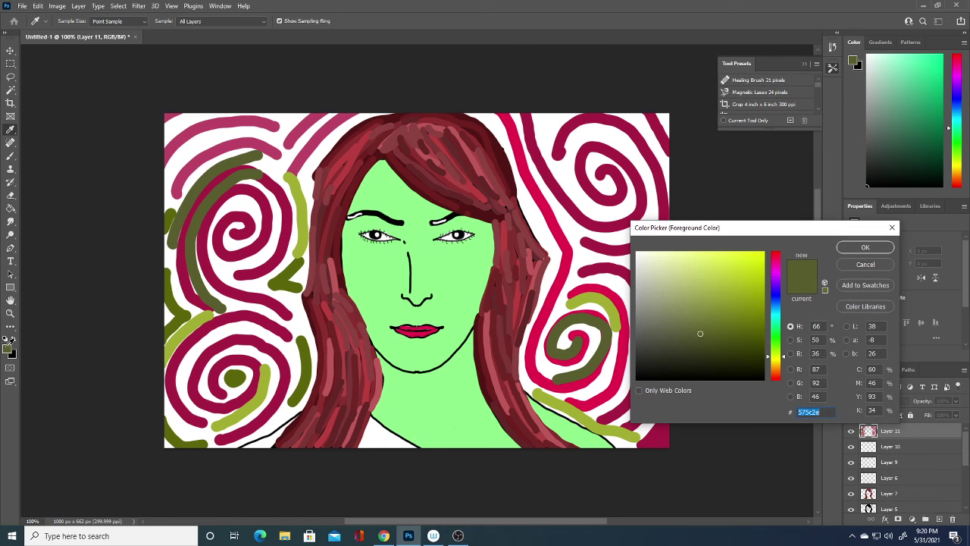
{"action": "left_click", "coordinate": [680, 288]}
{"action": "left_click", "coordinate": [865, 249]}
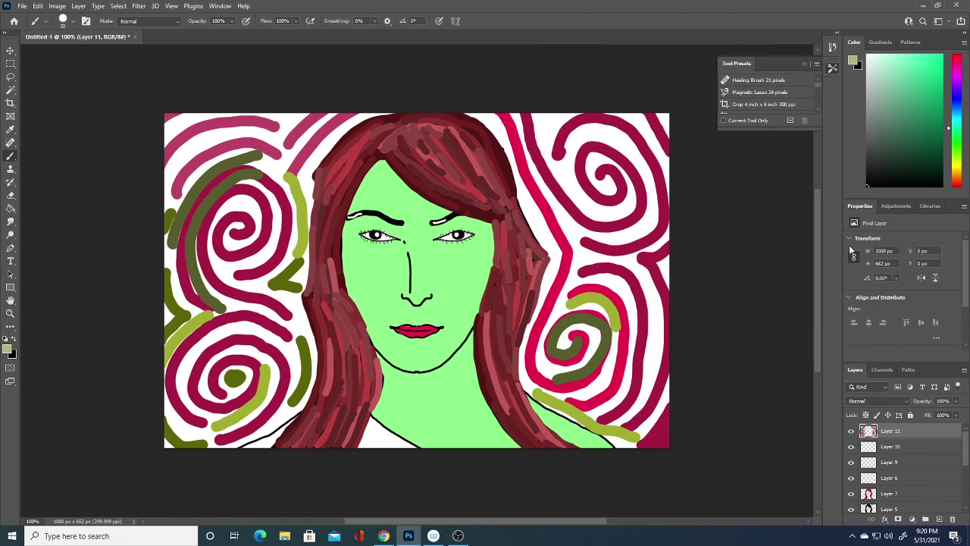
{"action": "left_click_drag", "start_coordinate": [576, 394], "coordinate": [615, 310]}
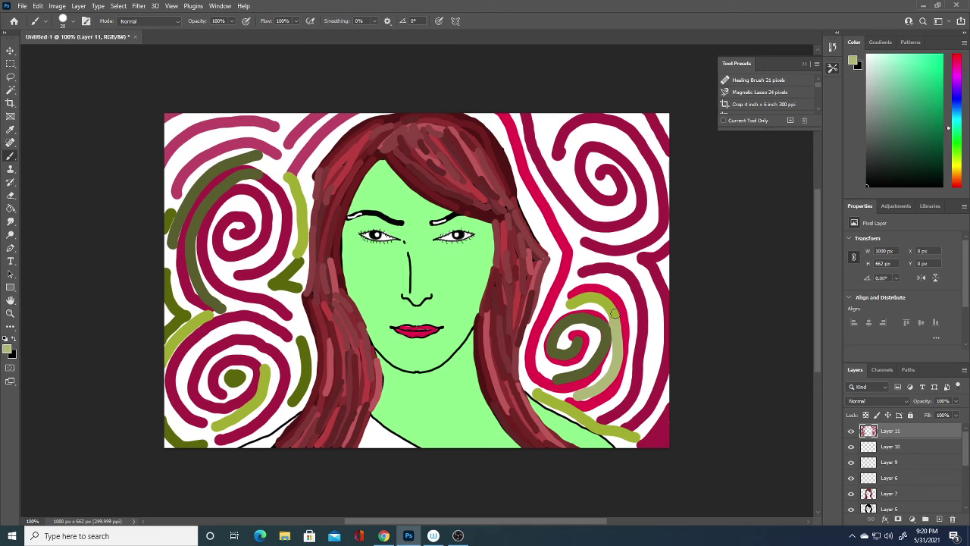
{"action": "mouse_move", "coordinate": [204, 412]}
{"action": "left_mouse_down"}
{"action": "mouse_move", "coordinate": [180, 372]}
{"action": "mouse_move", "coordinate": [253, 327]}
{"action": "mouse_move", "coordinate": [294, 357]}
{"action": "mouse_move", "coordinate": [264, 427]}
{"action": "left_mouse_up"}
{"action": "mouse_move", "coordinate": [574, 227]}
{"action": "left_mouse_down"}
{"action": "mouse_move", "coordinate": [649, 228]}
{"action": "mouse_move", "coordinate": [595, 125]}
{"action": "mouse_move", "coordinate": [568, 205]}
{"action": "mouse_move", "coordinate": [623, 197]}
{"action": "left_mouse_up"}
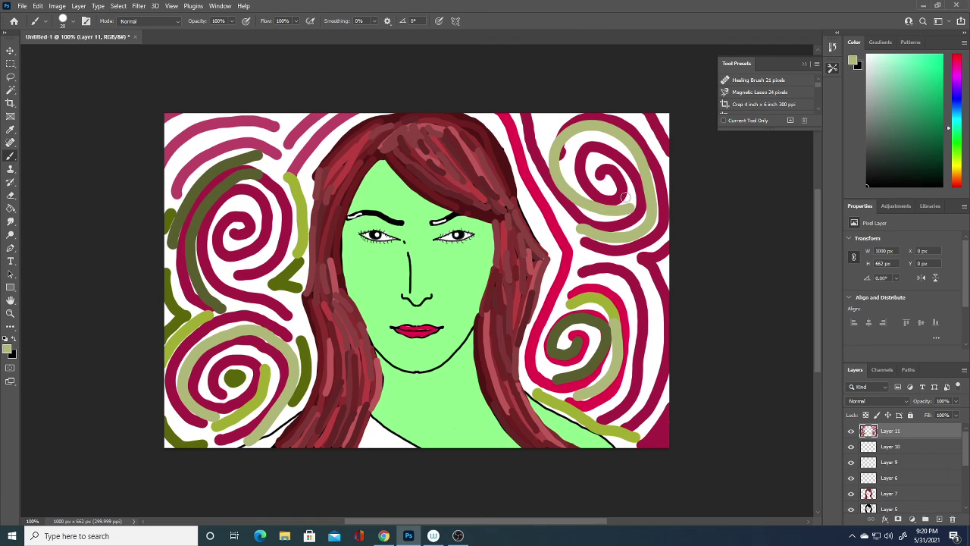
{"action": "mouse_move", "coordinate": [243, 264]}
{"action": "left_mouse_down"}
{"action": "mouse_move", "coordinate": [253, 262]}
{"action": "mouse_move", "coordinate": [269, 193]}
{"action": "mouse_move", "coordinate": [189, 224]}
{"action": "mouse_move", "coordinate": [187, 265]}
{"action": "left_mouse_up"}
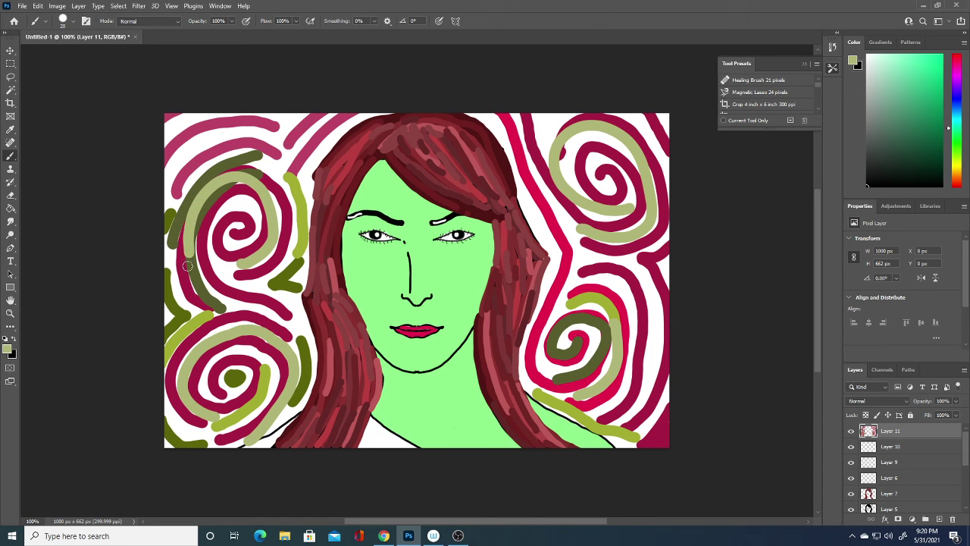
Step: Choose a darker olive and paint strokes across the top-left corner and top edge
{"action": "left_click", "coordinate": [8, 348]}
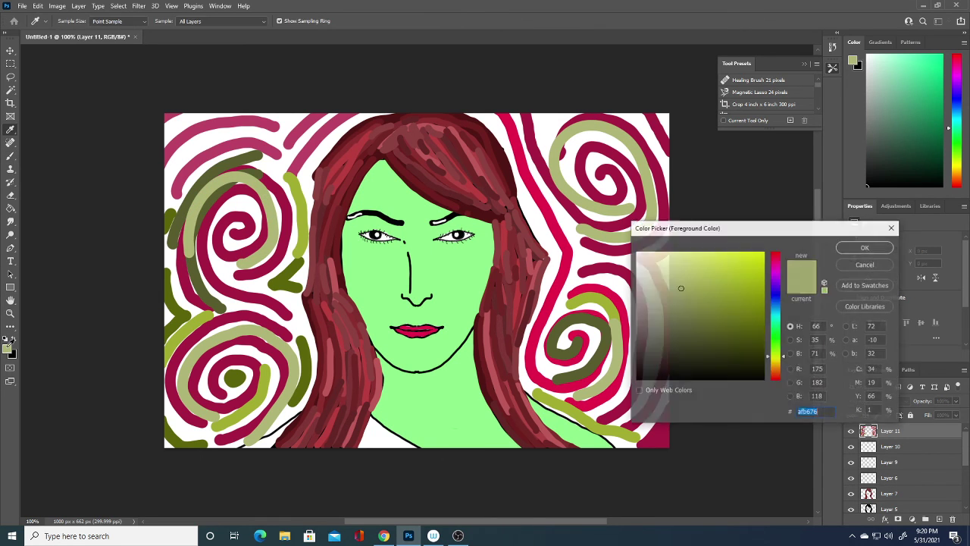
{"action": "left_click", "coordinate": [678, 357]}
{"action": "left_click", "coordinate": [685, 324]}
{"action": "left_click", "coordinate": [848, 241]}
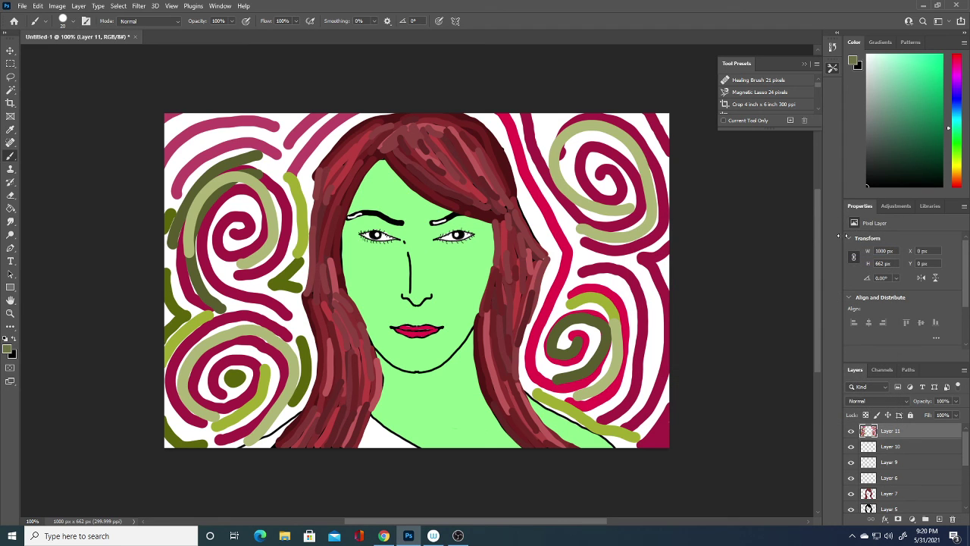
{"action": "left_click_drag", "start_coordinate": [285, 171], "coordinate": [333, 114]}
{"action": "left_click_drag", "start_coordinate": [245, 157], "coordinate": [161, 188]}
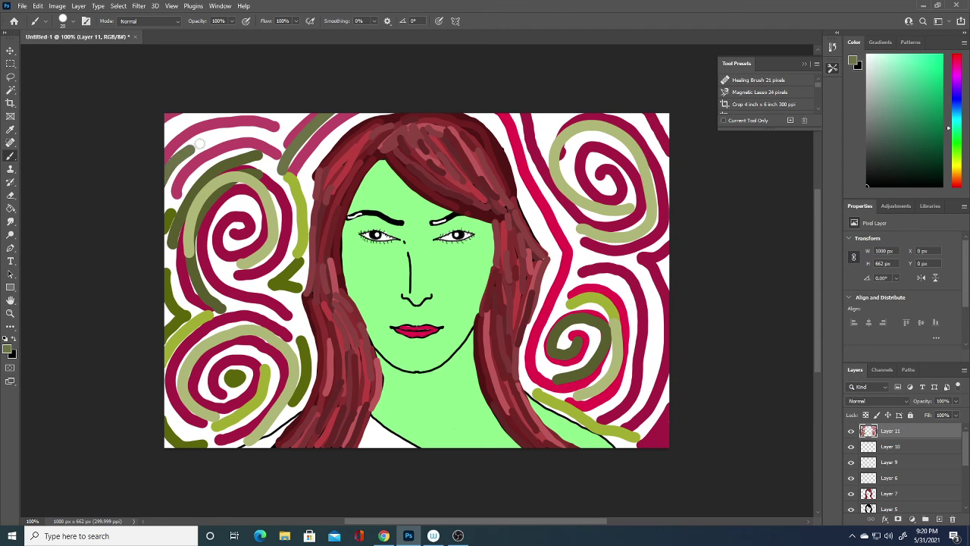
{"action": "left_click_drag", "start_coordinate": [189, 150], "coordinate": [300, 130]}
{"action": "left_click_drag", "start_coordinate": [163, 145], "coordinate": [203, 115]}
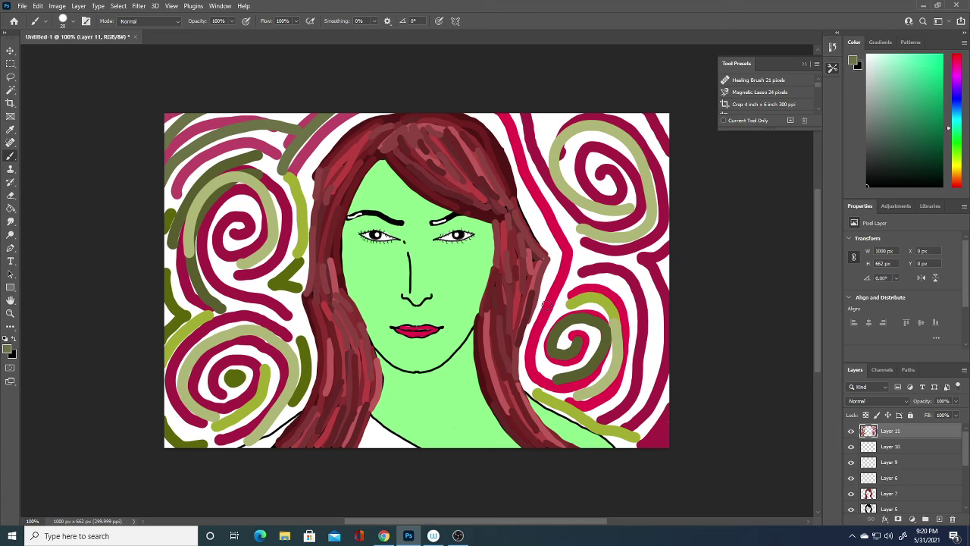
Step: Add dark olive strokes up the right swirl, through the left spiral and along bottom edges
{"action": "mouse_move", "coordinate": [528, 354]}
{"action": "left_mouse_down"}
{"action": "mouse_move", "coordinate": [531, 391]}
{"action": "mouse_move", "coordinate": [552, 231]}
{"action": "mouse_move", "coordinate": [511, 164]}
{"action": "mouse_move", "coordinate": [460, 113]}
{"action": "left_mouse_up"}
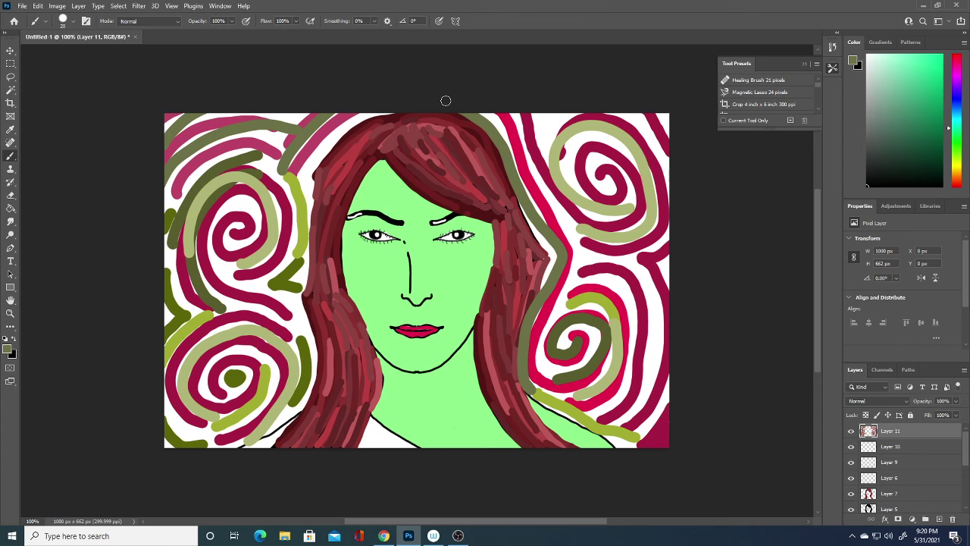
{"action": "key", "text": "ctrl+z"}
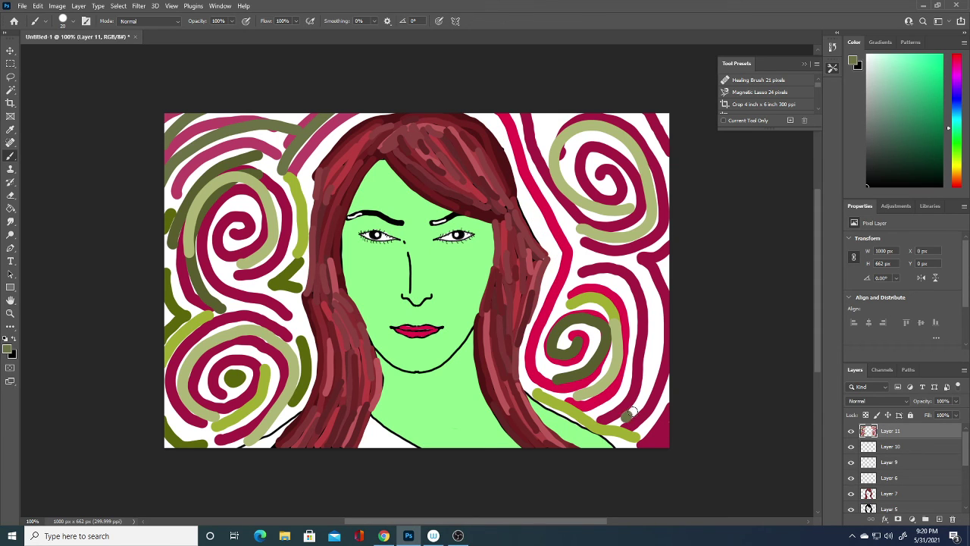
{"action": "mouse_move", "coordinate": [632, 413]}
{"action": "left_mouse_down"}
{"action": "mouse_move", "coordinate": [656, 310]}
{"action": "mouse_move", "coordinate": [607, 244]}
{"action": "mouse_move", "coordinate": [576, 258]}
{"action": "left_mouse_up"}
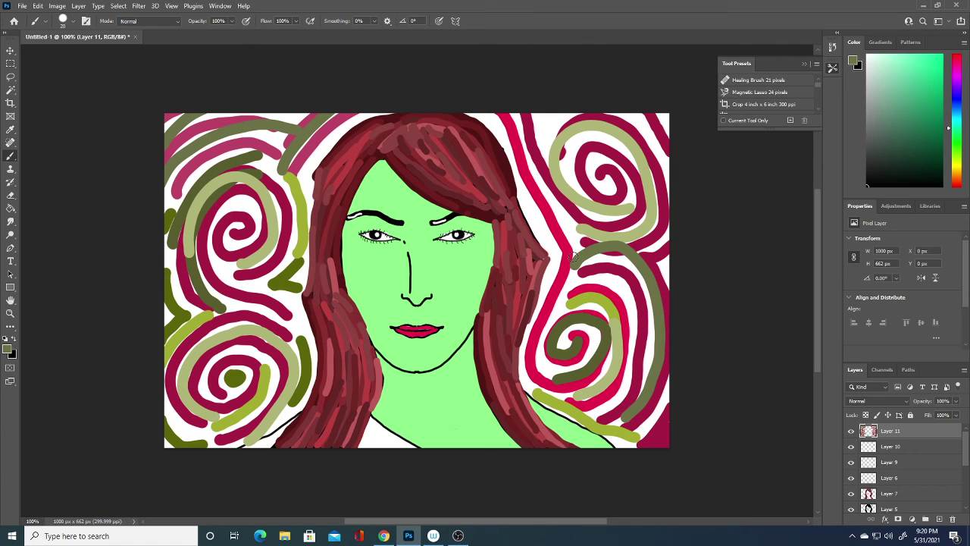
{"action": "mouse_move", "coordinate": [222, 256]}
{"action": "left_mouse_down"}
{"action": "mouse_move", "coordinate": [277, 296]}
{"action": "mouse_move", "coordinate": [303, 338]}
{"action": "mouse_move", "coordinate": [296, 351]}
{"action": "left_mouse_up"}
{"action": "left_click_drag", "start_coordinate": [201, 437], "coordinate": [180, 353]}
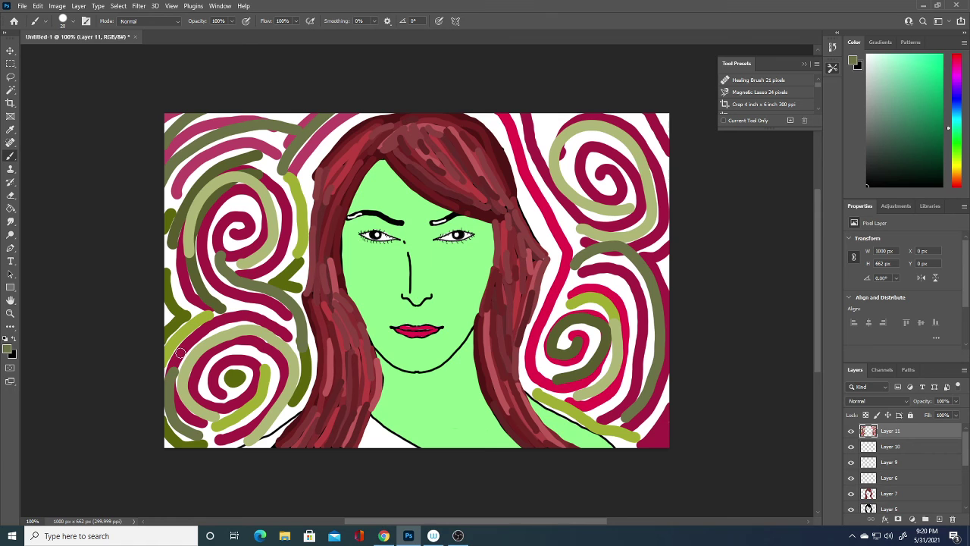
{"action": "left_click_drag", "start_coordinate": [635, 437], "coordinate": [669, 387]}
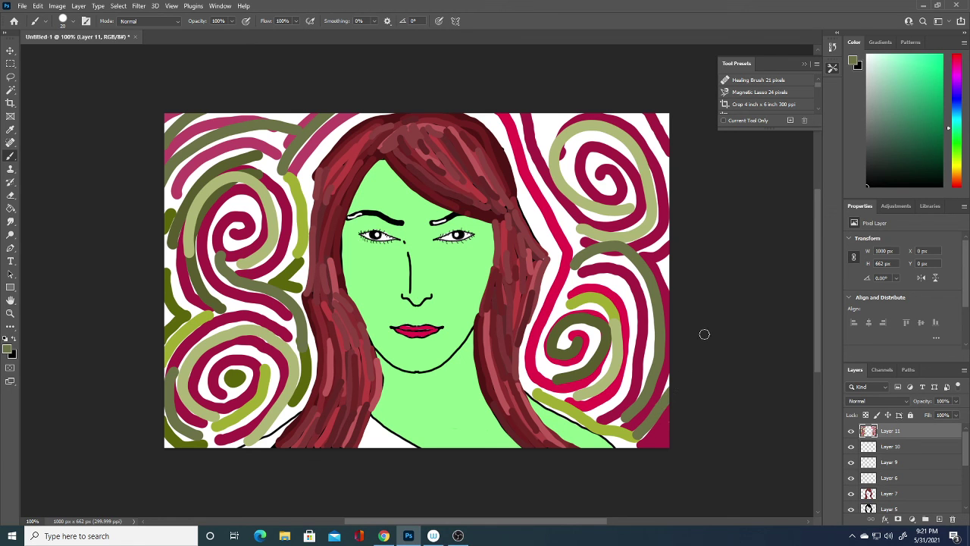
Step: Paint a dark olive stroke up the left swirl, then pick a lighter olive colour
{"action": "left_click", "coordinate": [8, 349]}
{"action": "left_click", "coordinate": [702, 333]}
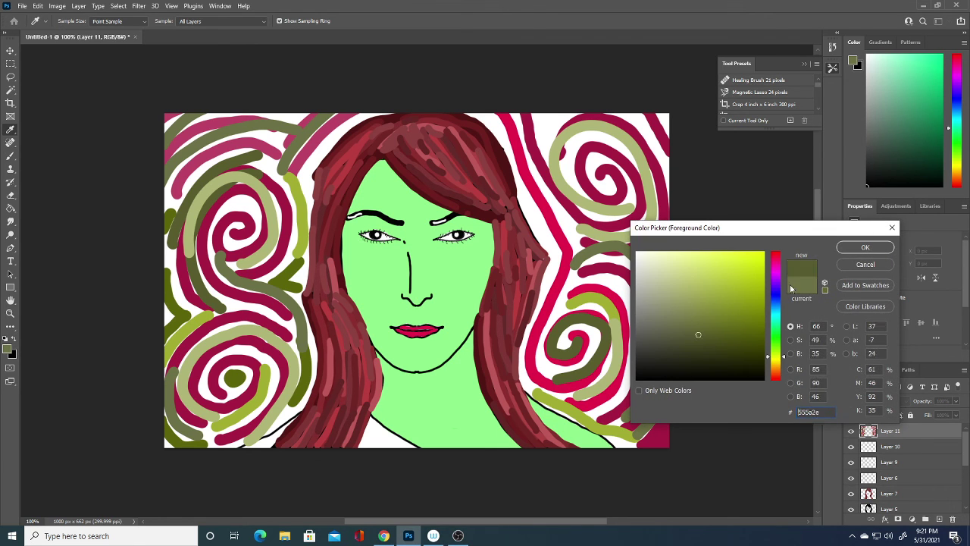
{"action": "left_click", "coordinate": [865, 248]}
{"action": "left_click_drag", "start_coordinate": [249, 307], "coordinate": [243, 173]}
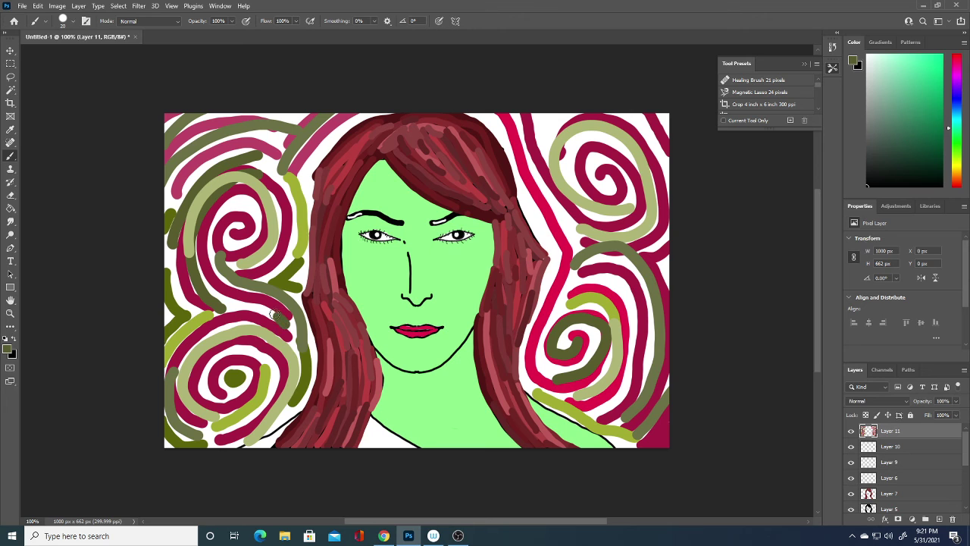
{"action": "left_click", "coordinate": [7, 350]}
{"action": "left_click", "coordinate": [698, 281]}
Step: Paint light olive strokes along both hair edges and inside the right spiral
{"action": "left_click", "coordinate": [854, 243]}
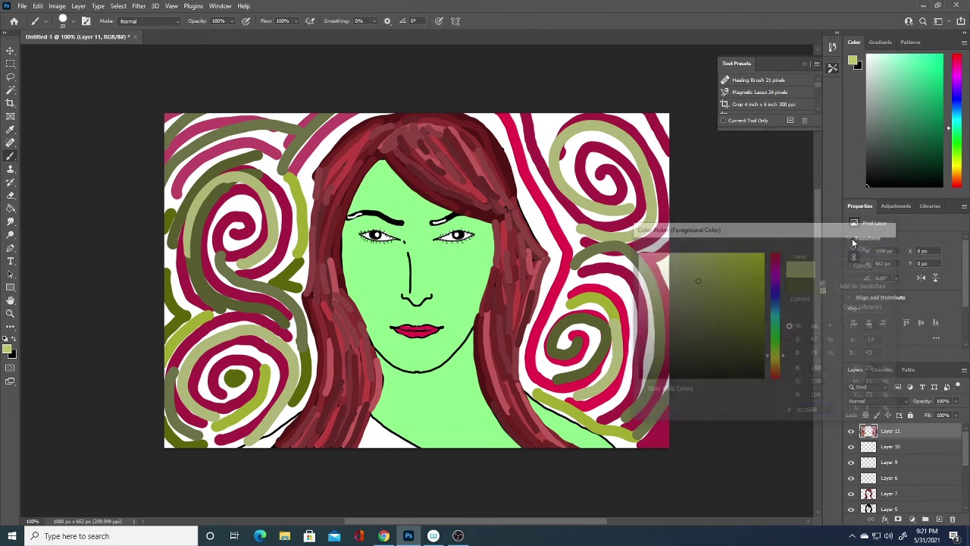
{"action": "mouse_move", "coordinate": [531, 388]}
{"action": "left_mouse_down"}
{"action": "mouse_move", "coordinate": [556, 256]}
{"action": "mouse_move", "coordinate": [465, 103]}
{"action": "left_mouse_up"}
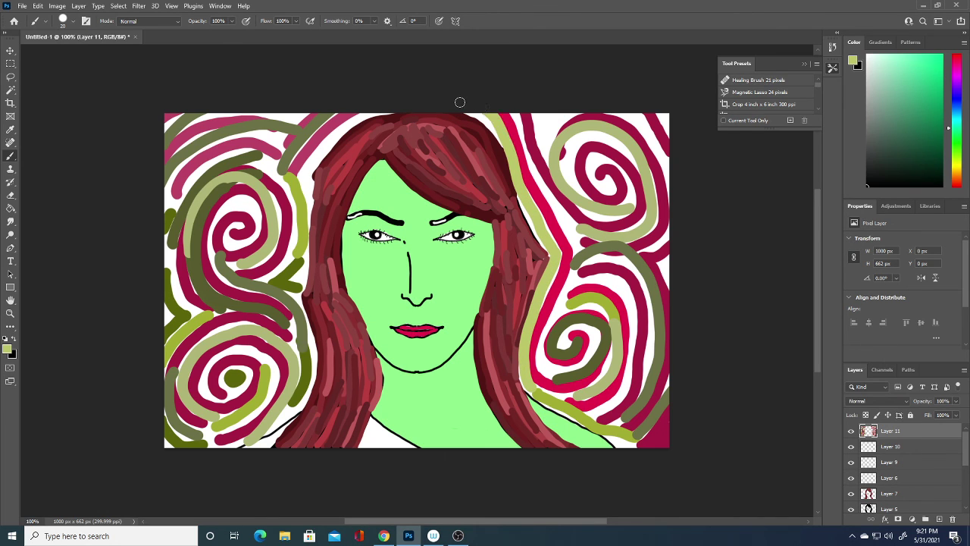
{"action": "mouse_move", "coordinate": [302, 391]}
{"action": "left_mouse_down"}
{"action": "mouse_move", "coordinate": [322, 153]}
{"action": "mouse_move", "coordinate": [437, 82]}
{"action": "left_mouse_up"}
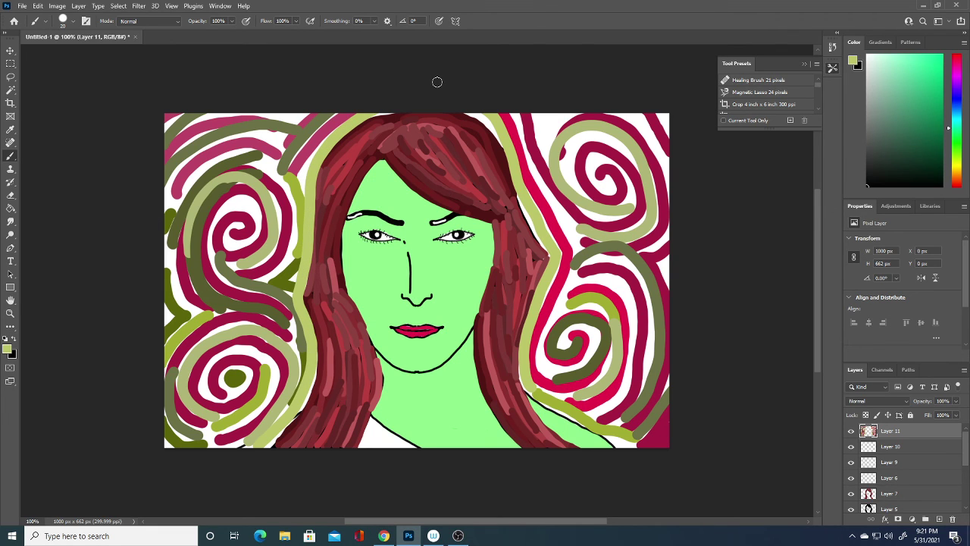
{"action": "mouse_move", "coordinate": [558, 295]}
{"action": "left_mouse_down"}
{"action": "mouse_move", "coordinate": [631, 326]}
{"action": "mouse_move", "coordinate": [616, 396]}
{"action": "mouse_move", "coordinate": [603, 403]}
{"action": "left_mouse_up"}
Step: Switch to dark olive and wind strokes around the right and lower-left spirals
{"action": "left_click", "coordinate": [9, 351]}
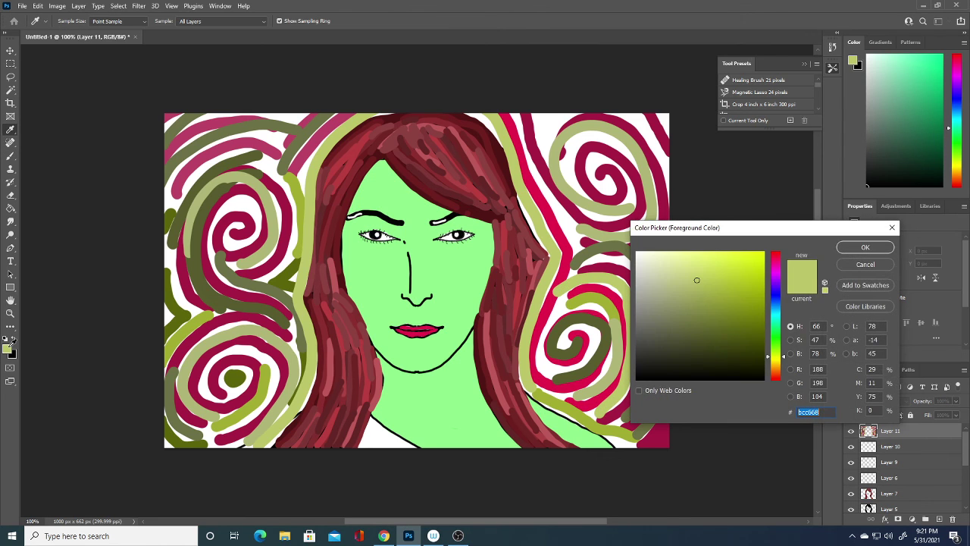
{"action": "left_click", "coordinate": [715, 334]}
{"action": "left_click", "coordinate": [865, 247]}
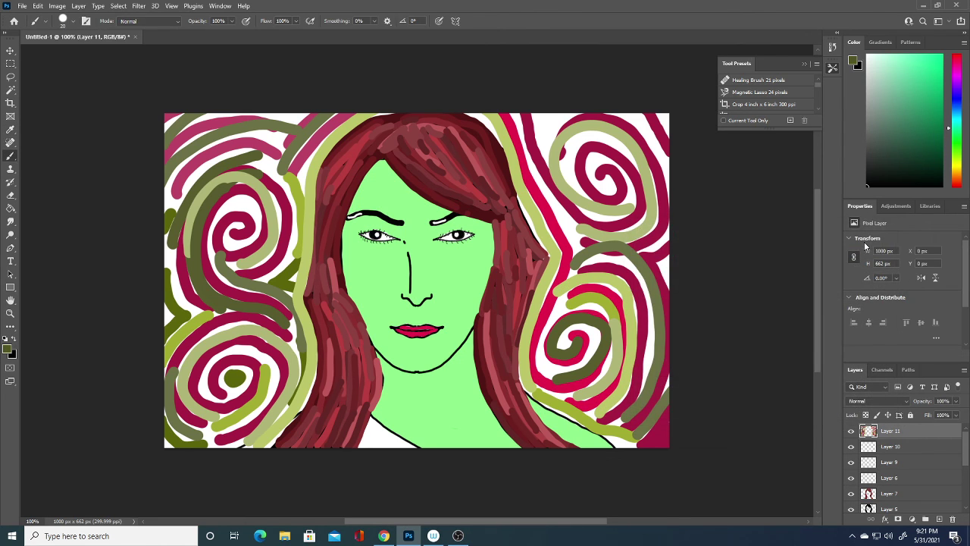
{"action": "mouse_move", "coordinate": [561, 370]}
{"action": "left_mouse_down"}
{"action": "mouse_move", "coordinate": [542, 314]}
{"action": "mouse_move", "coordinate": [579, 282]}
{"action": "left_mouse_up"}
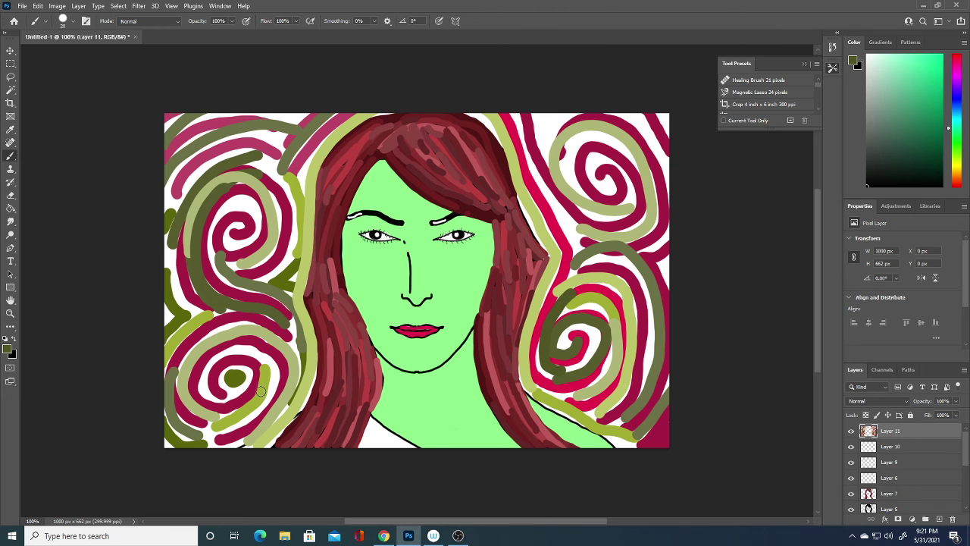
{"action": "mouse_move", "coordinate": [208, 437]}
{"action": "left_mouse_down"}
{"action": "mouse_move", "coordinate": [280, 383]}
{"action": "mouse_move", "coordinate": [214, 350]}
{"action": "mouse_move", "coordinate": [232, 400]}
{"action": "mouse_move", "coordinate": [231, 368]}
{"action": "mouse_move", "coordinate": [233, 391]}
{"action": "left_mouse_up"}
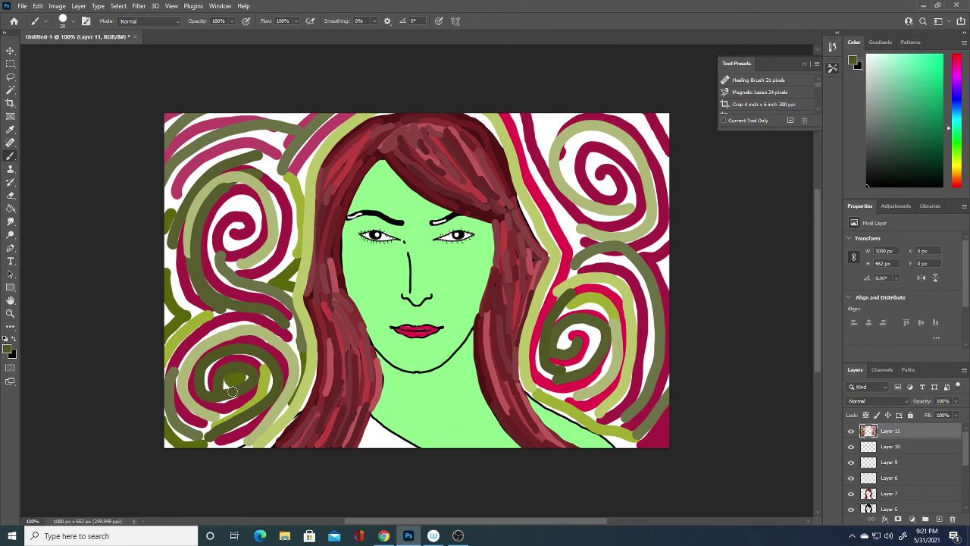
Step: Pick light olive #969b6e and paint along the left edge and toward the top-left
{"action": "left_click", "coordinate": [7, 351]}
{"action": "left_click", "coordinate": [673, 302]}
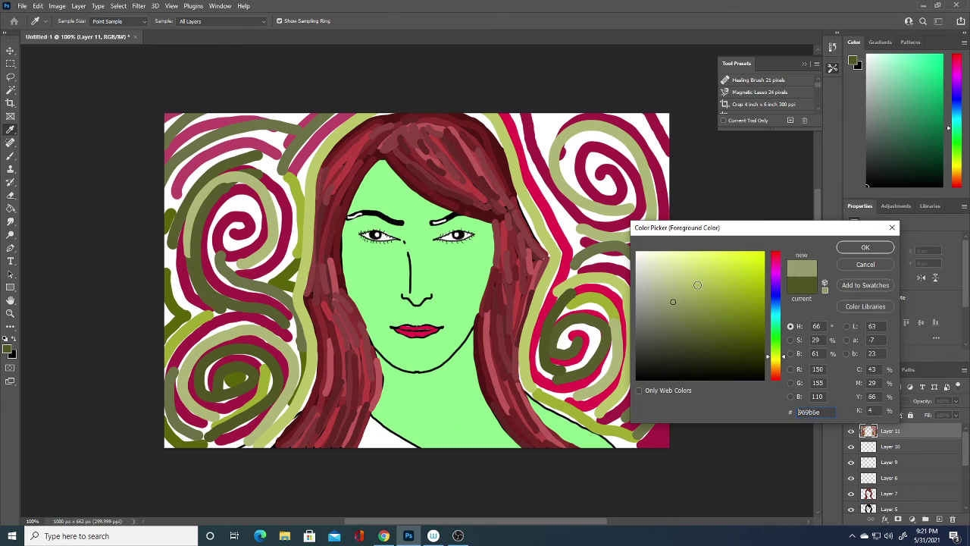
{"action": "left_click", "coordinate": [851, 249]}
{"action": "mouse_move", "coordinate": [171, 245]}
{"action": "left_mouse_down"}
{"action": "mouse_move", "coordinate": [198, 317]}
{"action": "mouse_move", "coordinate": [167, 298]}
{"action": "left_mouse_up"}
{"action": "mouse_move", "coordinate": [176, 200]}
{"action": "left_mouse_down"}
{"action": "mouse_move", "coordinate": [216, 159]}
{"action": "mouse_move", "coordinate": [266, 144]}
{"action": "mouse_move", "coordinate": [273, 127]}
{"action": "left_mouse_up"}
Step: Add light olive strokes along the hair's right edge, upper-left spiral and right swirl
{"action": "left_click_drag", "start_coordinate": [516, 115], "coordinate": [575, 244]}
{"action": "mouse_move", "coordinate": [550, 153]}
{"action": "left_mouse_down"}
{"action": "mouse_move", "coordinate": [547, 113]}
{"action": "mouse_move", "coordinate": [544, 141]}
{"action": "left_mouse_up"}
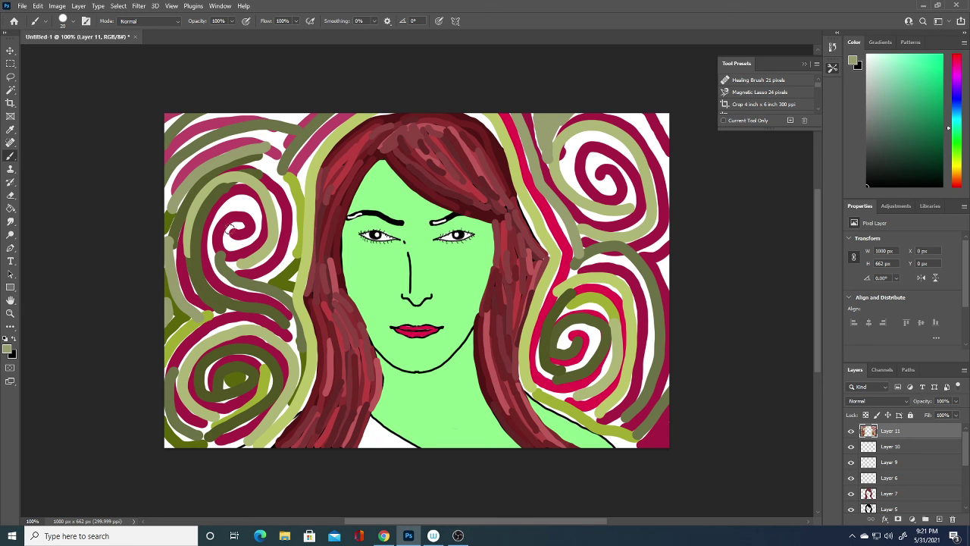
{"action": "mouse_move", "coordinate": [232, 243]}
{"action": "left_mouse_down"}
{"action": "mouse_move", "coordinate": [254, 228]}
{"action": "mouse_move", "coordinate": [220, 207]}
{"action": "mouse_move", "coordinate": [220, 276]}
{"action": "left_mouse_up"}
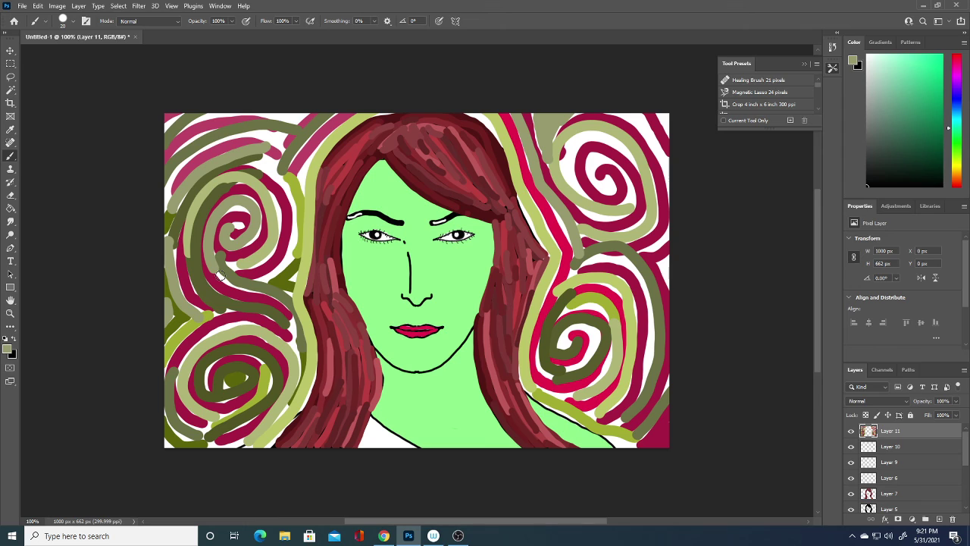
{"action": "mouse_move", "coordinate": [641, 390]}
{"action": "left_mouse_down"}
{"action": "mouse_move", "coordinate": [649, 319]}
{"action": "mouse_move", "coordinate": [606, 254]}
{"action": "mouse_move", "coordinate": [577, 268]}
{"action": "left_mouse_up"}
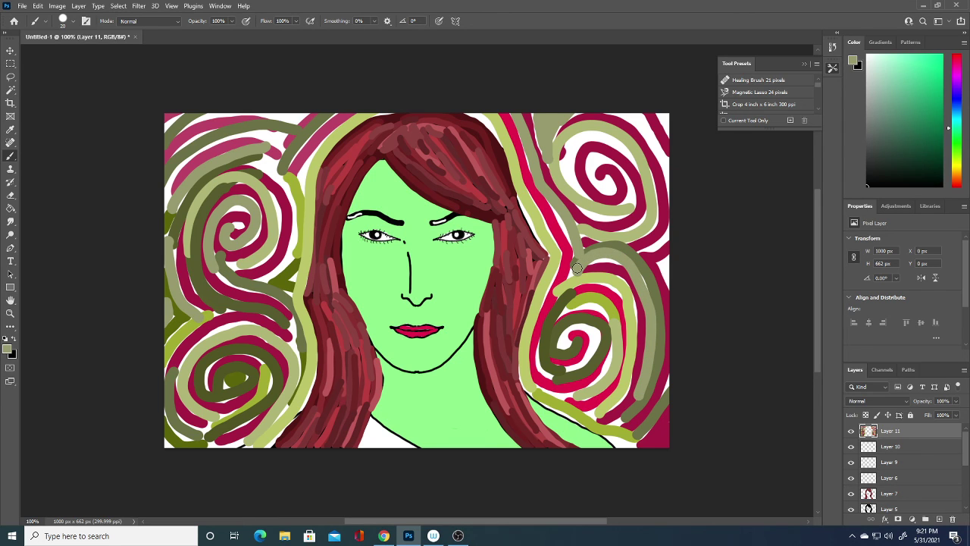
Step: Set dark olive #383c16 and paint along the bottom corners, right spiral and right edge
{"action": "left_click", "coordinate": [7, 350]}
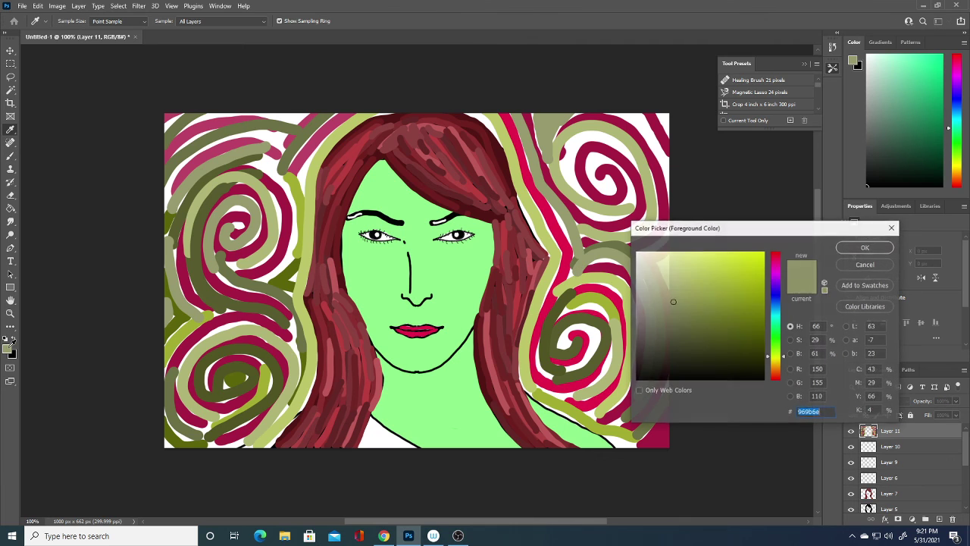
{"action": "left_click_drag", "start_coordinate": [712, 360], "coordinate": [716, 349]}
{"action": "left_click", "coordinate": [867, 252]}
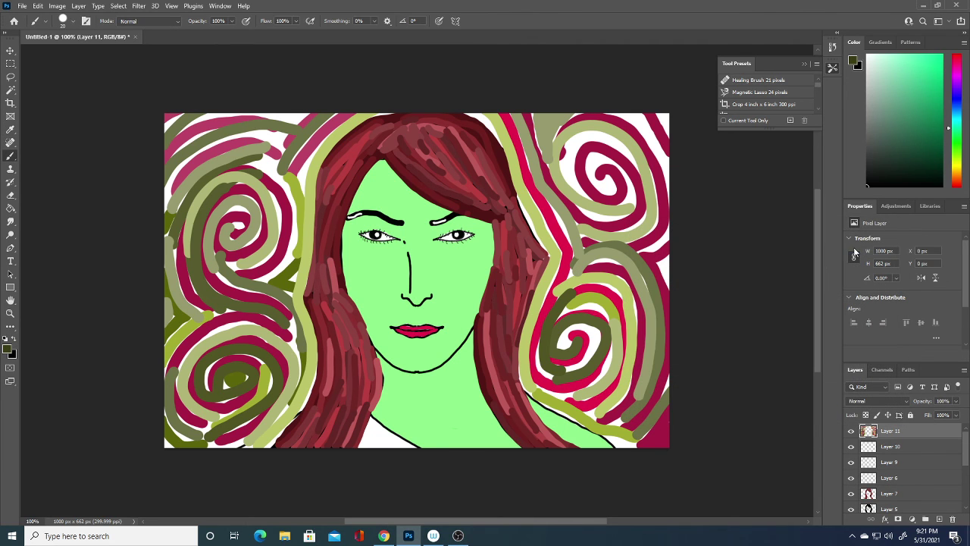
{"action": "left_click_drag", "start_coordinate": [215, 446], "coordinate": [256, 430]}
{"action": "left_click_drag", "start_coordinate": [607, 430], "coordinate": [648, 433]}
{"action": "mouse_move", "coordinate": [562, 392]}
{"action": "left_mouse_down"}
{"action": "mouse_move", "coordinate": [592, 382]}
{"action": "mouse_move", "coordinate": [618, 345]}
{"action": "mouse_move", "coordinate": [599, 303]}
{"action": "mouse_move", "coordinate": [557, 320]}
{"action": "left_mouse_up"}
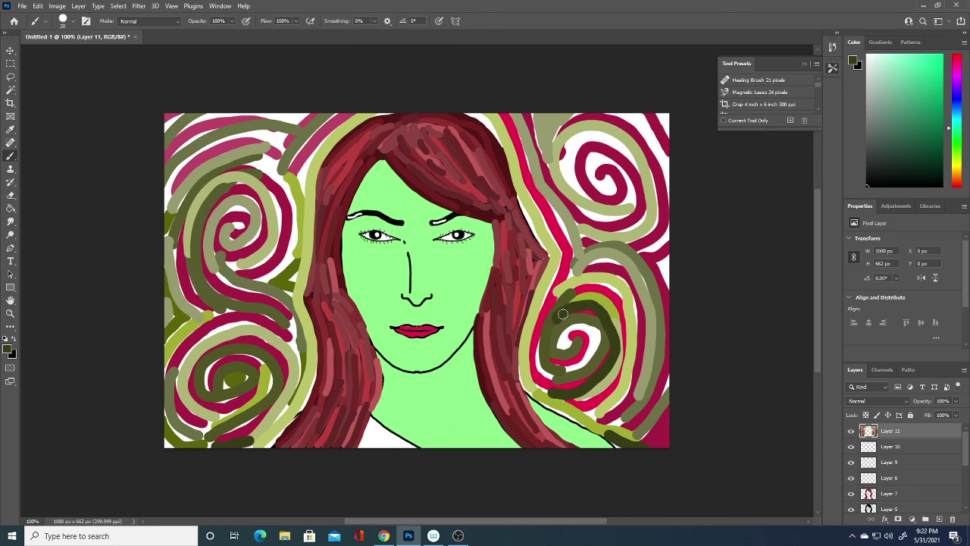
{"action": "mouse_move", "coordinate": [589, 191]}
{"action": "left_mouse_down"}
{"action": "mouse_move", "coordinate": [575, 189]}
{"action": "mouse_move", "coordinate": [586, 135]}
{"action": "mouse_move", "coordinate": [637, 155]}
{"action": "mouse_move", "coordinate": [643, 173]}
{"action": "left_mouse_up"}
{"action": "mouse_move", "coordinate": [626, 115]}
{"action": "left_mouse_down"}
{"action": "mouse_move", "coordinate": [672, 191]}
{"action": "mouse_move", "coordinate": [661, 259]}
{"action": "mouse_move", "coordinate": [672, 281]}
{"action": "left_mouse_up"}
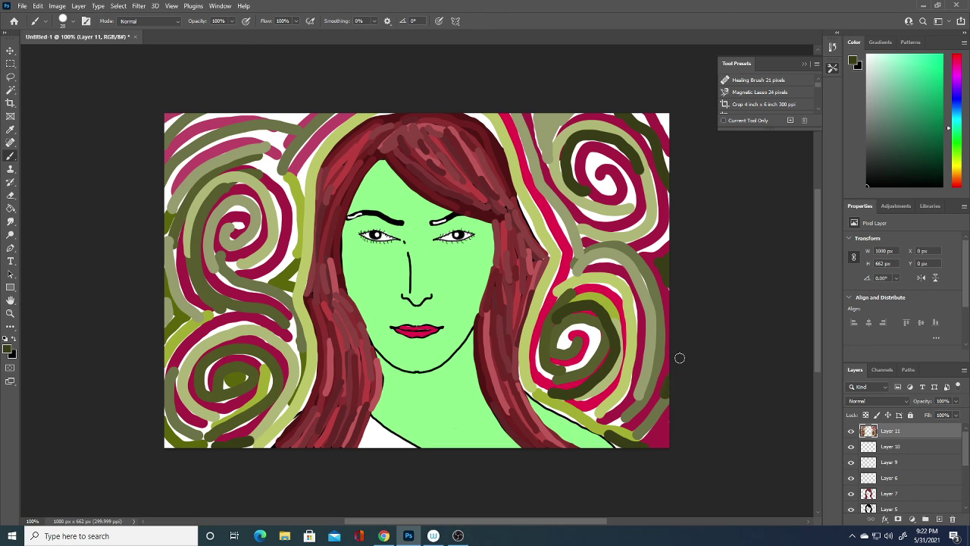
Step: Paint light olive #979c6f over the lower-left and top-left swirls, then pick pale yellow-green #d5d9b0
{"action": "left_click", "coordinate": [6, 352]}
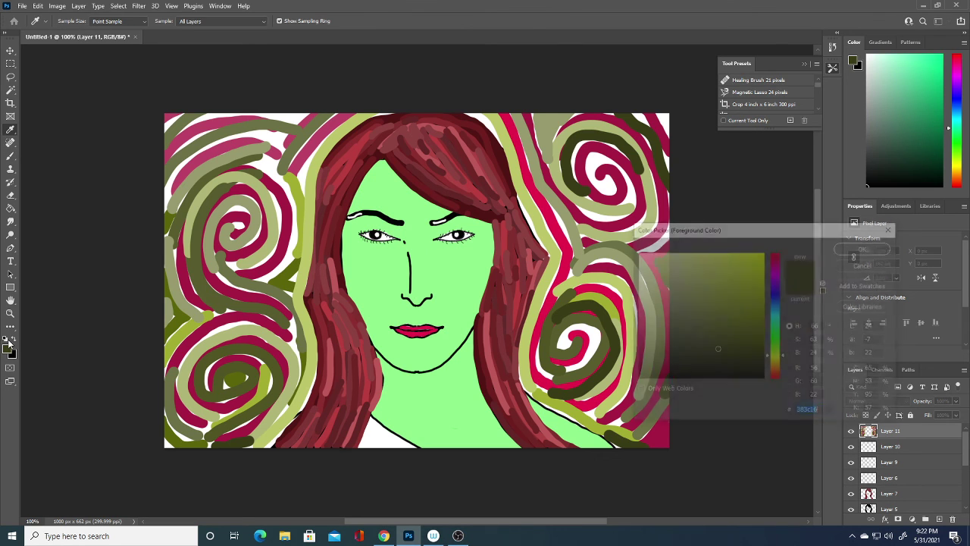
{"action": "left_click", "coordinate": [672, 301]}
{"action": "left_click", "coordinate": [860, 251]}
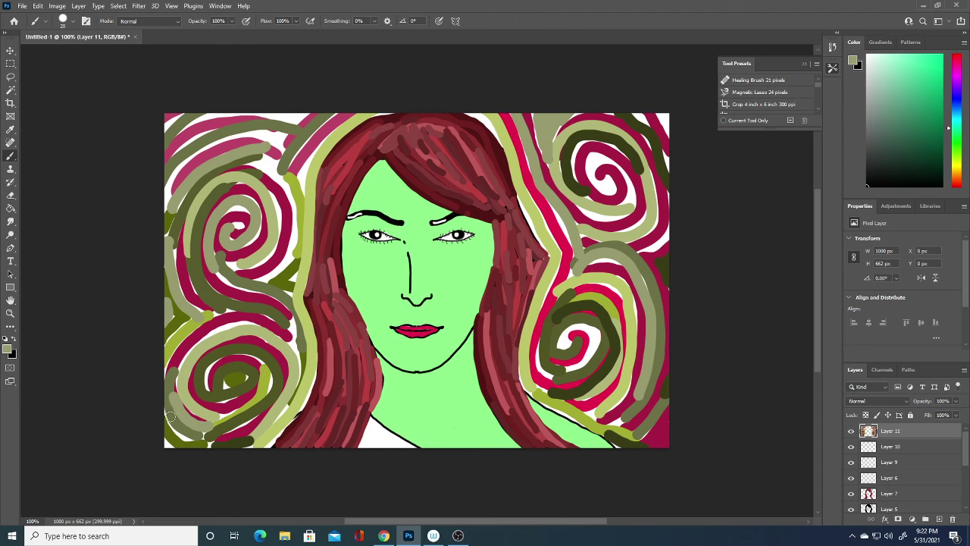
{"action": "mouse_move", "coordinate": [175, 397]}
{"action": "left_mouse_down"}
{"action": "mouse_move", "coordinate": [173, 447]}
{"action": "mouse_move", "coordinate": [197, 438]}
{"action": "left_mouse_up"}
{"action": "mouse_move", "coordinate": [164, 379]}
{"action": "left_mouse_down"}
{"action": "mouse_move", "coordinate": [189, 334]}
{"action": "mouse_move", "coordinate": [184, 327]}
{"action": "left_mouse_up"}
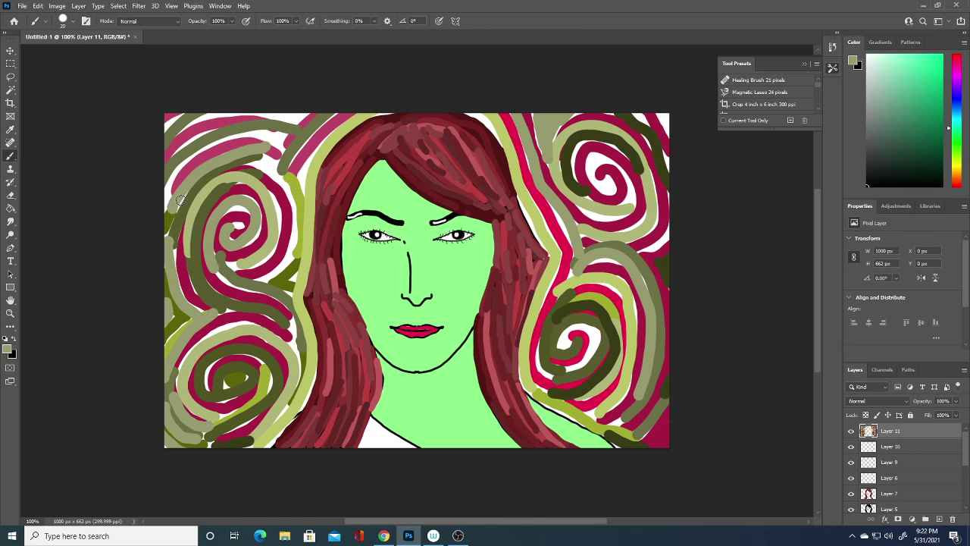
{"action": "mouse_move", "coordinate": [180, 200]}
{"action": "left_mouse_down"}
{"action": "mouse_move", "coordinate": [169, 175]}
{"action": "mouse_move", "coordinate": [220, 138]}
{"action": "mouse_move", "coordinate": [266, 124]}
{"action": "left_mouse_up"}
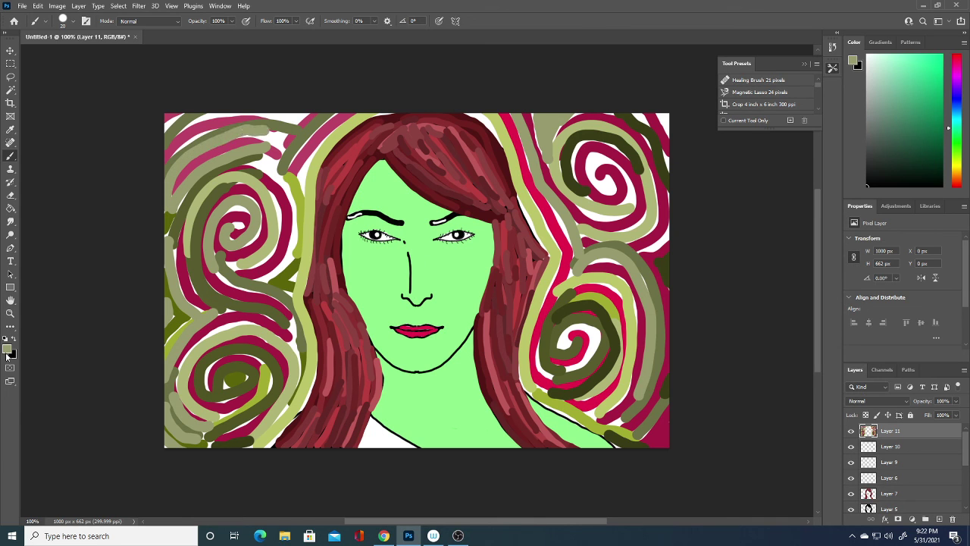
{"action": "left_click", "coordinate": [7, 351]}
{"action": "left_click", "coordinate": [660, 270]}
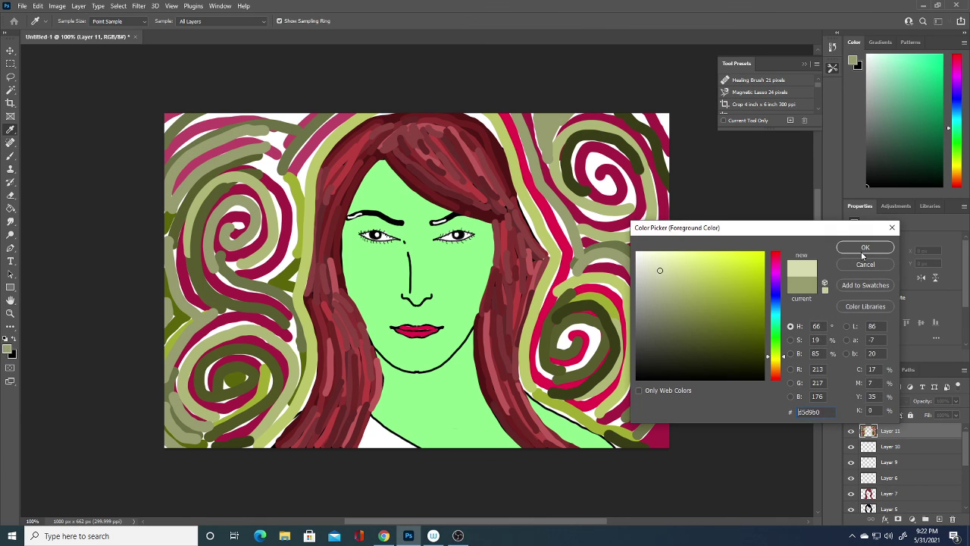
Step: Pick a dark green and paint it through the right, upper-right and lower-right swirls and the left swirl's edge
{"action": "left_click", "coordinate": [730, 318]}
{"action": "left_click_drag", "start_coordinate": [775, 326], "coordinate": [775, 332]}
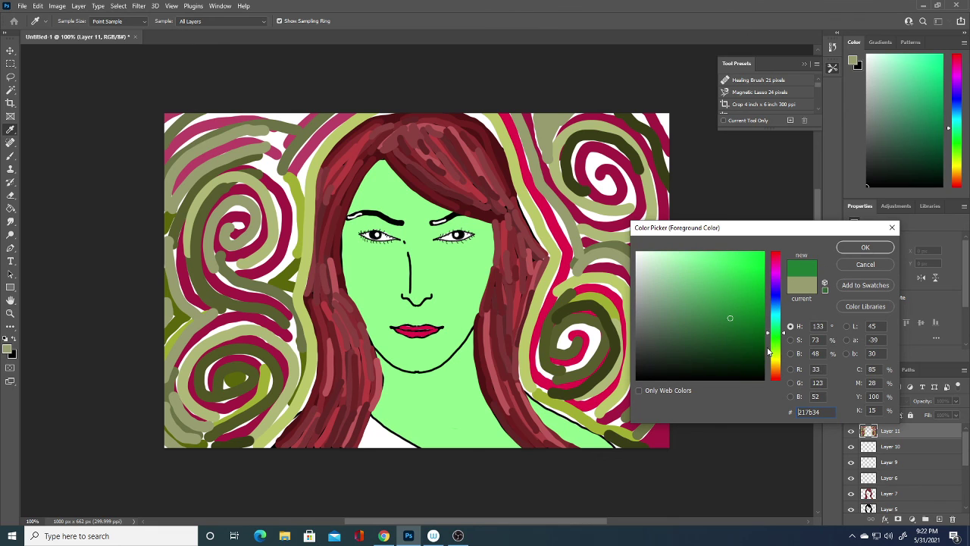
{"action": "left_click", "coordinate": [750, 332]}
{"action": "left_click", "coordinate": [865, 247]}
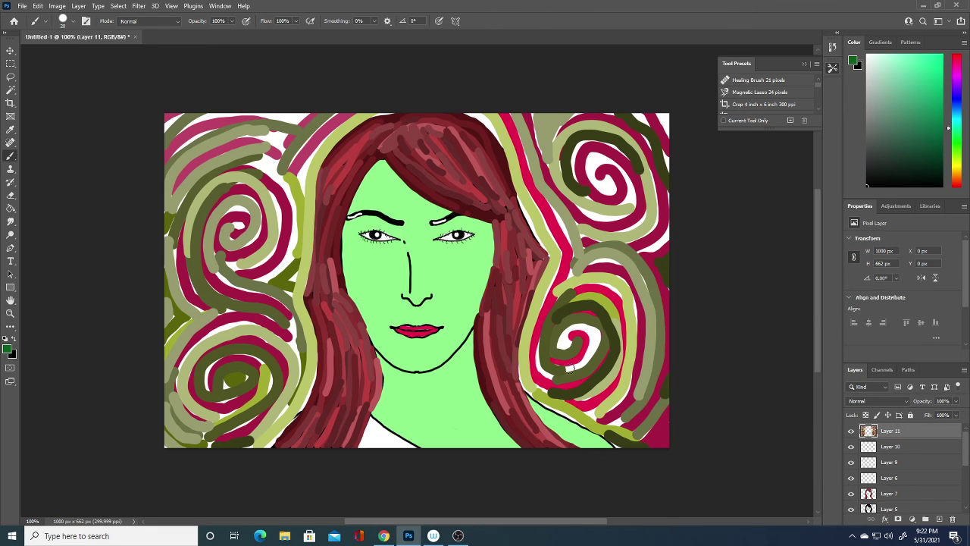
{"action": "left_click_drag", "start_coordinate": [570, 369], "coordinate": [582, 336]}
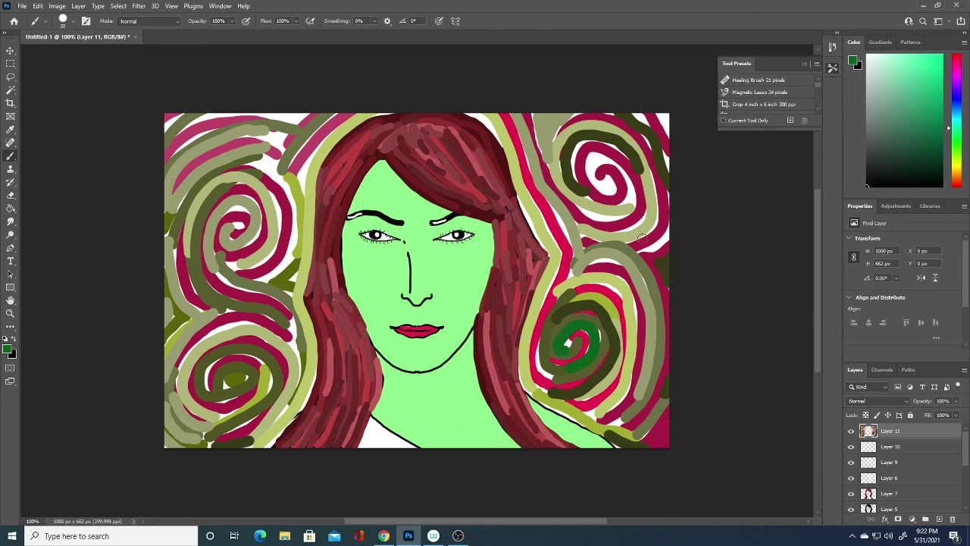
{"action": "left_click_drag", "start_coordinate": [636, 253], "coordinate": [680, 199]}
{"action": "mouse_move", "coordinate": [585, 203]}
{"action": "left_mouse_down"}
{"action": "mouse_move", "coordinate": [604, 218]}
{"action": "mouse_move", "coordinate": [634, 197]}
{"action": "left_mouse_up"}
{"action": "mouse_move", "coordinate": [274, 271]}
{"action": "left_mouse_down"}
{"action": "mouse_move", "coordinate": [264, 280]}
{"action": "mouse_move", "coordinate": [290, 241]}
{"action": "mouse_move", "coordinate": [289, 165]}
{"action": "left_mouse_up"}
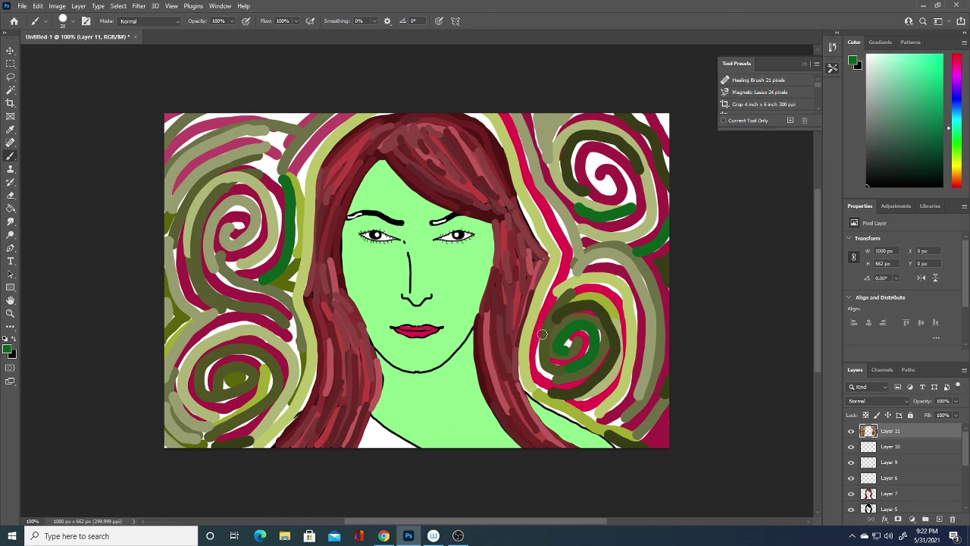
{"action": "left_click_drag", "start_coordinate": [543, 332], "coordinate": [558, 381]}
Step: Switch to a medium green and paint along the lower-left swirl, the light-green band and the left swirl
{"action": "left_click", "coordinate": [7, 353]}
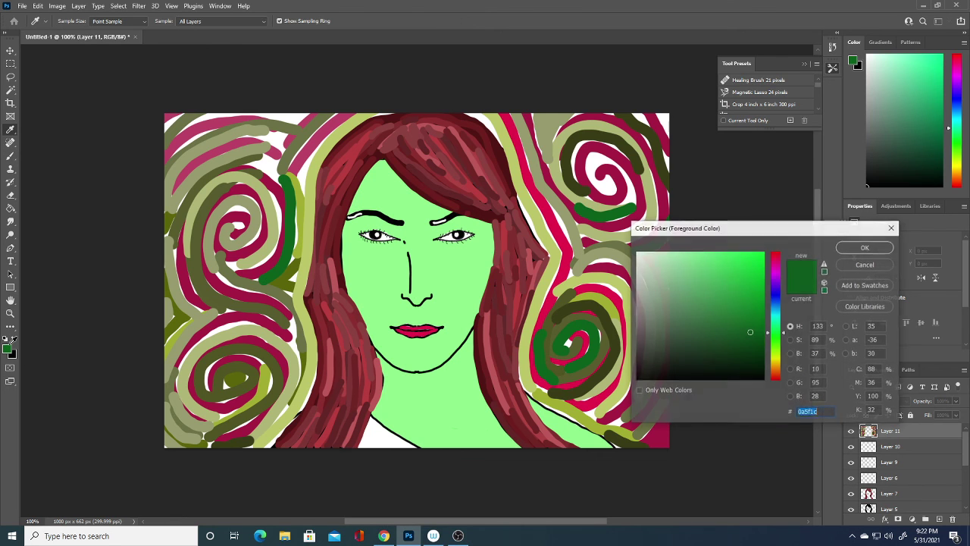
{"action": "left_click", "coordinate": [861, 251]}
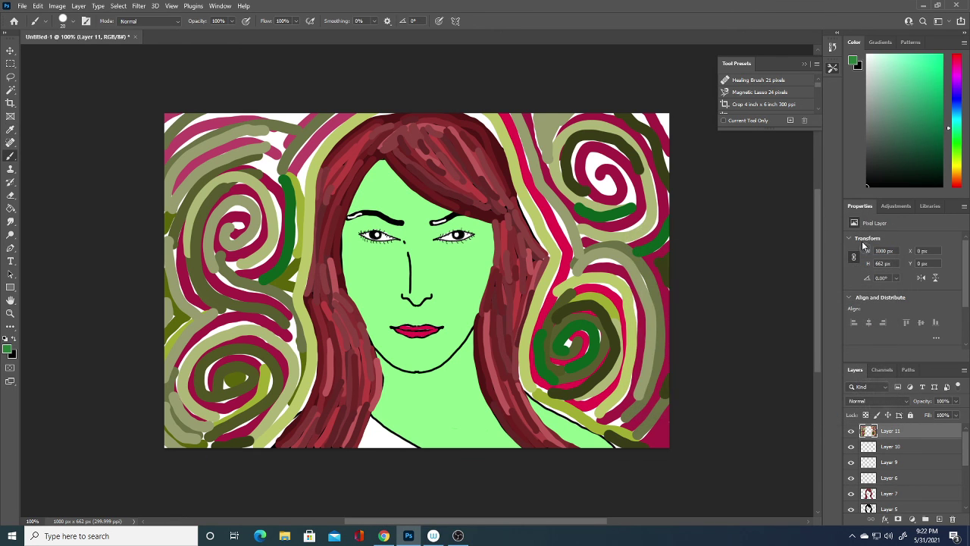
{"action": "left_click", "coordinate": [220, 414]}
{"action": "mouse_move", "coordinate": [220, 414]}
{"action": "left_mouse_down"}
{"action": "mouse_move", "coordinate": [256, 392]}
{"action": "mouse_move", "coordinate": [263, 367]}
{"action": "left_mouse_up"}
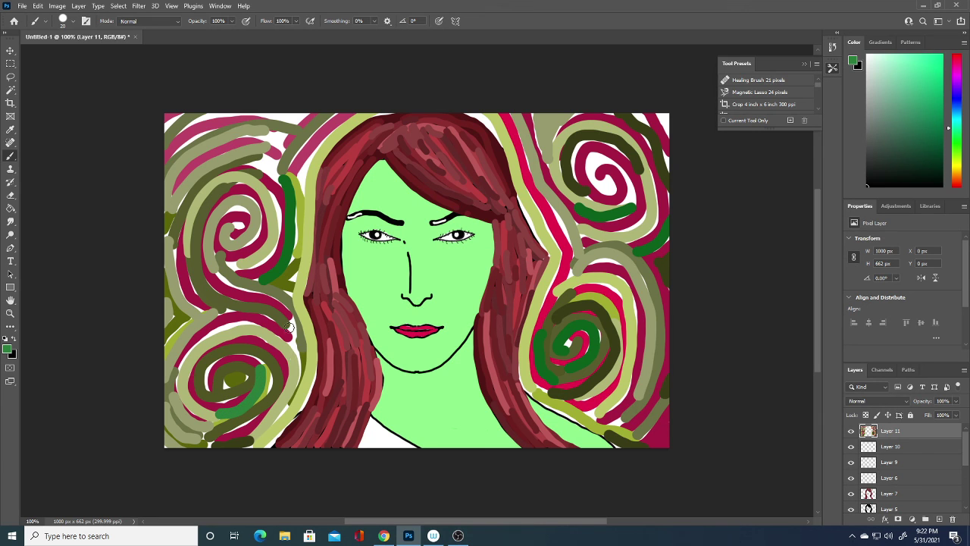
{"action": "left_click_drag", "start_coordinate": [289, 327], "coordinate": [302, 375]}
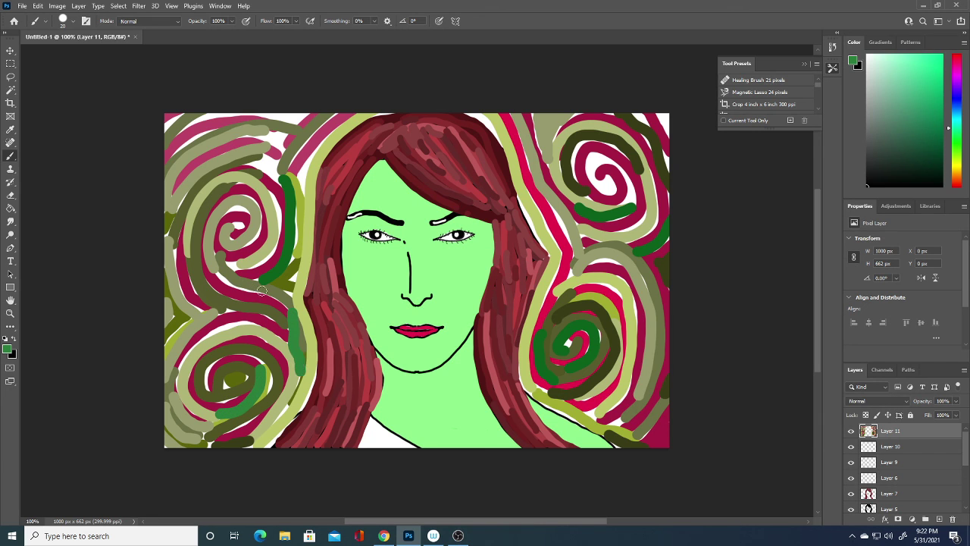
{"action": "mouse_move", "coordinate": [282, 301]}
{"action": "left_mouse_down"}
{"action": "mouse_move", "coordinate": [213, 257]}
{"action": "mouse_move", "coordinate": [280, 236]}
{"action": "mouse_move", "coordinate": [263, 180]}
{"action": "left_mouse_up"}
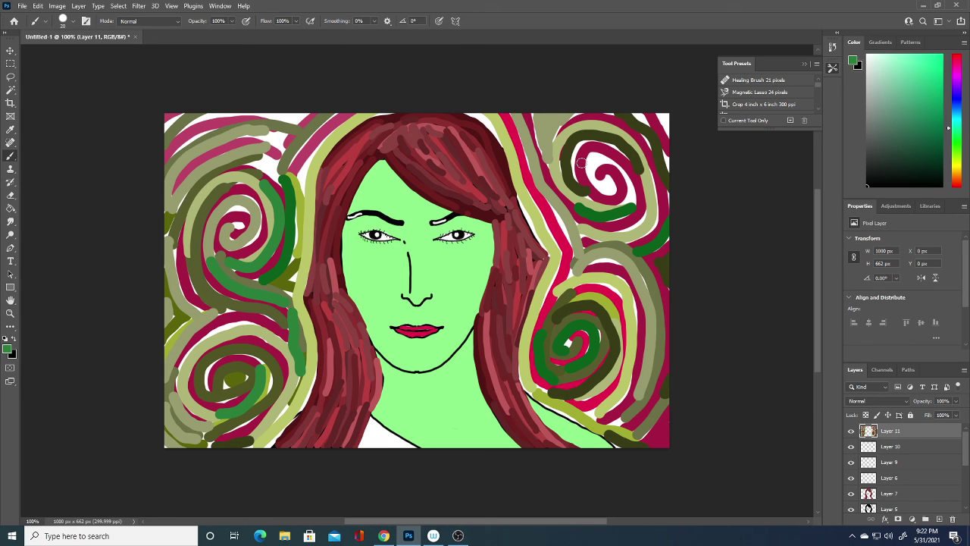
Step: Add more medium-green strokes around the lower-left swirl, the left canvas edge and the left spiral's top
{"action": "mouse_move", "coordinate": [173, 389]}
{"action": "left_mouse_down"}
{"action": "mouse_move", "coordinate": [175, 373]}
{"action": "mouse_move", "coordinate": [220, 328]}
{"action": "mouse_move", "coordinate": [266, 328]}
{"action": "left_mouse_up"}
{"action": "mouse_move", "coordinate": [257, 400]}
{"action": "left_mouse_down"}
{"action": "mouse_move", "coordinate": [272, 383]}
{"action": "mouse_move", "coordinate": [241, 350]}
{"action": "mouse_move", "coordinate": [200, 379]}
{"action": "mouse_move", "coordinate": [241, 396]}
{"action": "mouse_move", "coordinate": [200, 446]}
{"action": "mouse_move", "coordinate": [292, 417]}
{"action": "mouse_move", "coordinate": [319, 337]}
{"action": "mouse_move", "coordinate": [301, 303]}
{"action": "mouse_move", "coordinate": [303, 282]}
{"action": "left_mouse_up"}
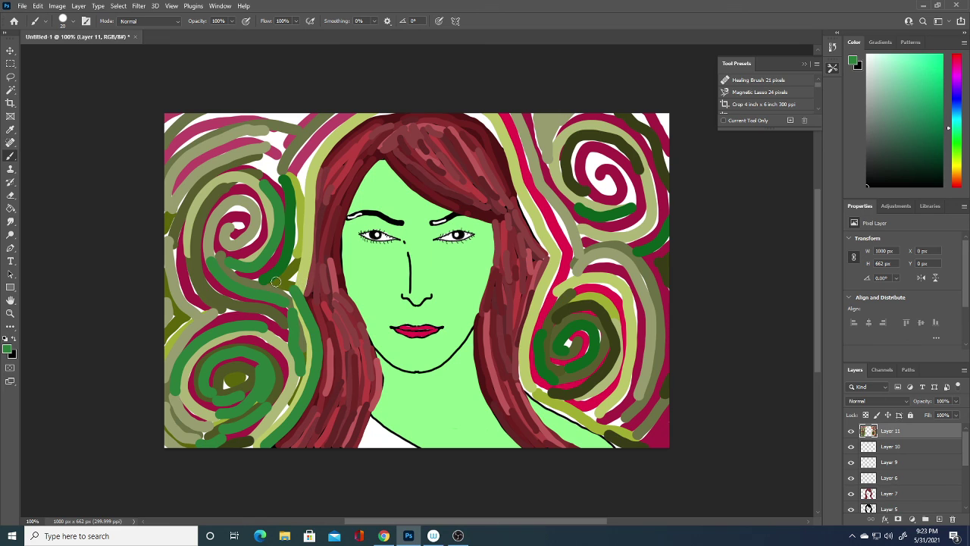
{"action": "mouse_move", "coordinate": [175, 238]}
{"action": "left_mouse_down"}
{"action": "mouse_move", "coordinate": [174, 276]}
{"action": "mouse_move", "coordinate": [205, 311]}
{"action": "left_mouse_up"}
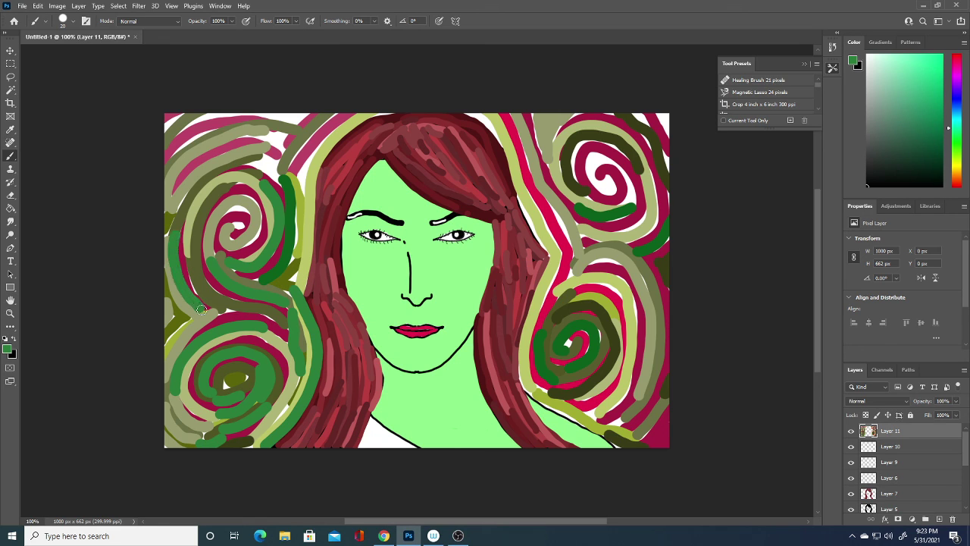
{"action": "mouse_move", "coordinate": [238, 246]}
{"action": "left_mouse_down"}
{"action": "mouse_move", "coordinate": [249, 244]}
{"action": "mouse_move", "coordinate": [264, 198]}
{"action": "mouse_move", "coordinate": [237, 204]}
{"action": "left_mouse_up"}
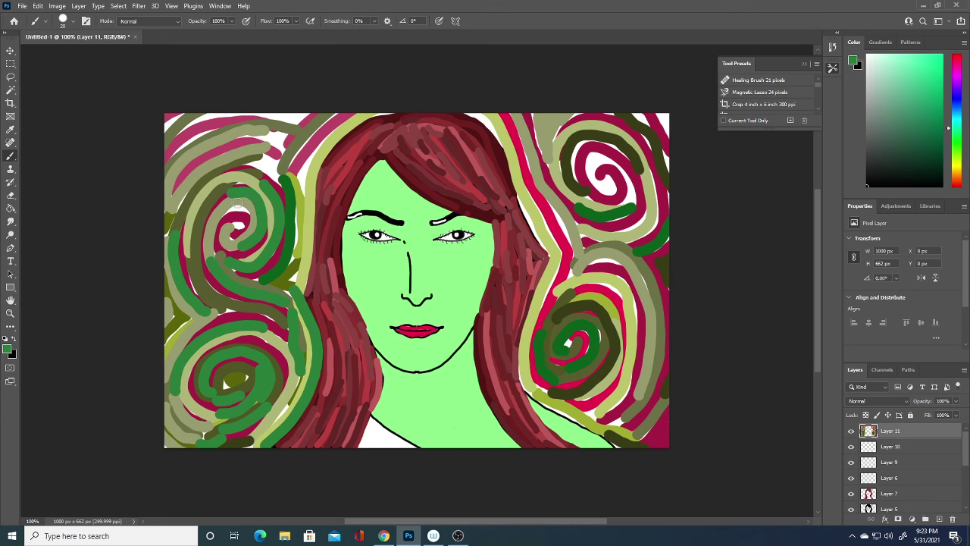
{"action": "mouse_move", "coordinate": [243, 163]}
{"action": "left_mouse_down"}
{"action": "mouse_move", "coordinate": [270, 164]}
{"action": "mouse_move", "coordinate": [281, 188]}
{"action": "left_mouse_up"}
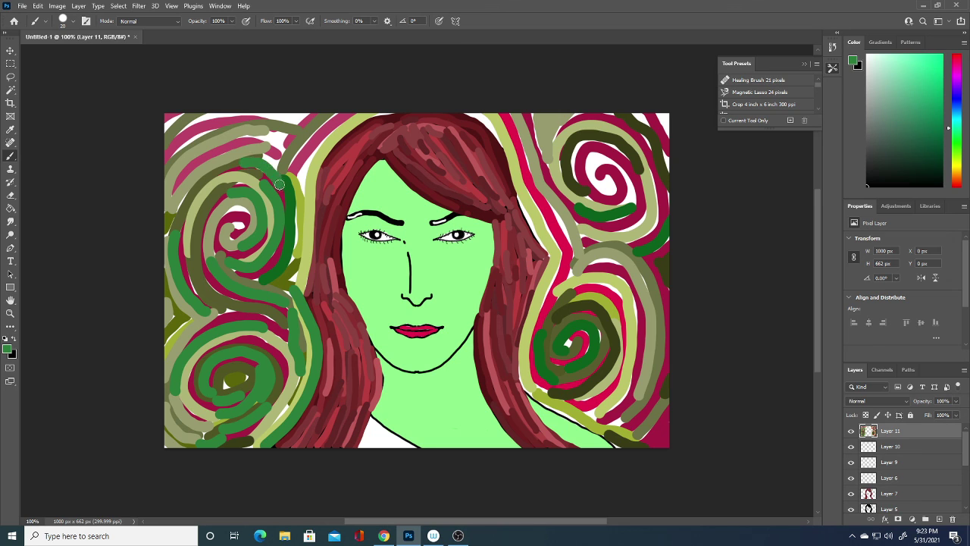
{"action": "left_click_drag", "start_coordinate": [261, 149], "coordinate": [276, 166]}
Step: Choose light sage green #70b37e and paint it beside both hair edges and along the top edge
{"action": "left_click", "coordinate": [7, 349]}
{"action": "left_click", "coordinate": [689, 277]}
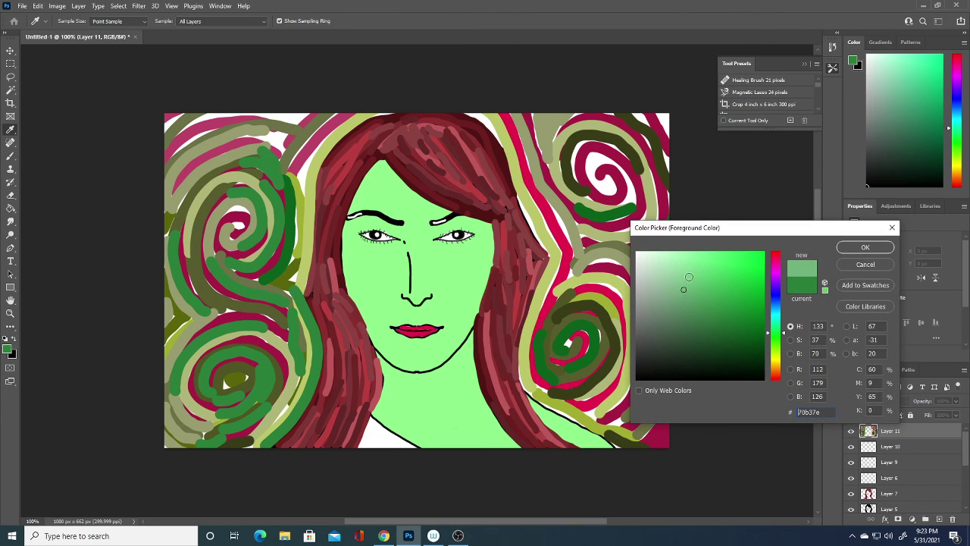
{"action": "left_click", "coordinate": [865, 251]}
{"action": "mouse_move", "coordinate": [573, 245]}
{"action": "left_mouse_down"}
{"action": "mouse_move", "coordinate": [544, 186]}
{"action": "mouse_move", "coordinate": [532, 95]}
{"action": "left_mouse_up"}
{"action": "mouse_move", "coordinate": [276, 144]}
{"action": "left_mouse_down"}
{"action": "mouse_move", "coordinate": [281, 151]}
{"action": "mouse_move", "coordinate": [285, 126]}
{"action": "left_mouse_up"}
{"action": "left_click_drag", "start_coordinate": [181, 124], "coordinate": [322, 115]}
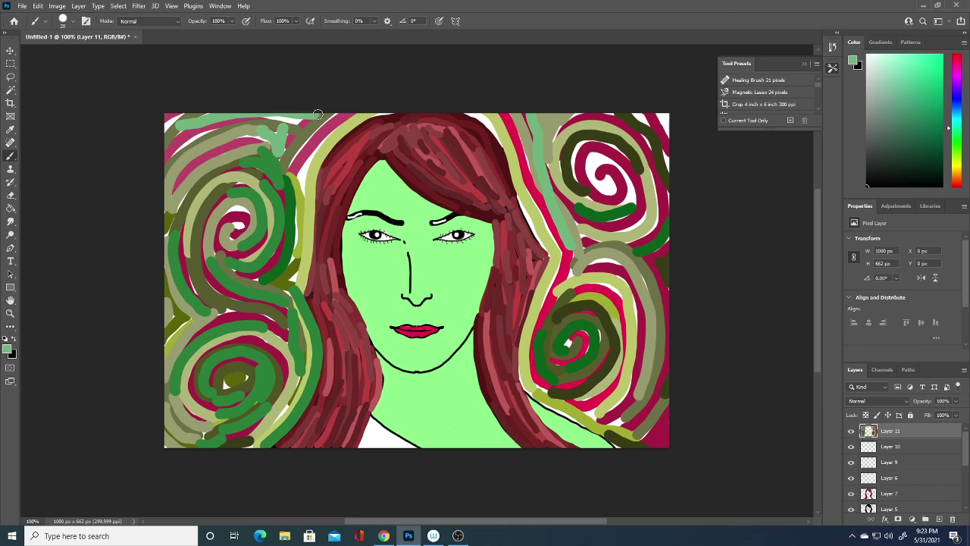
{"action": "left_click_drag", "start_coordinate": [178, 122], "coordinate": [161, 128]}
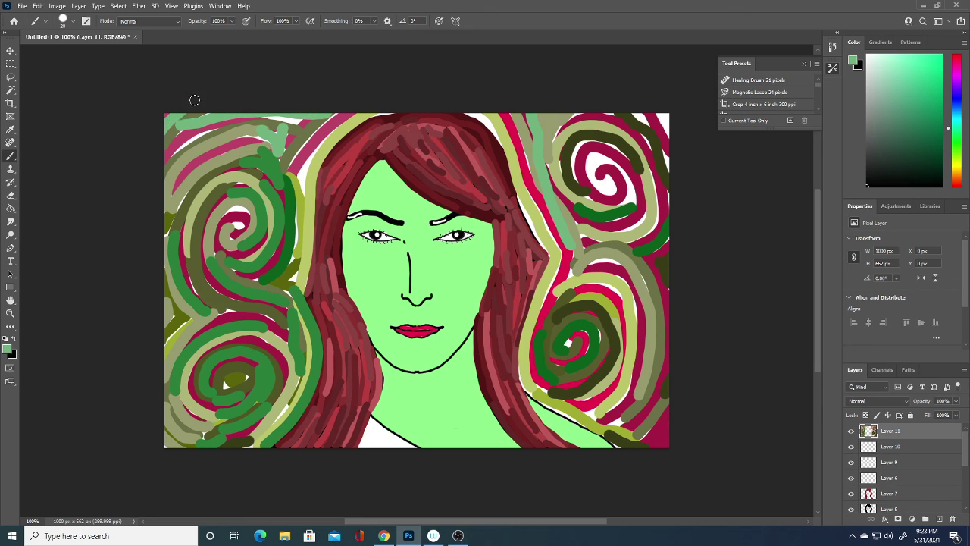
Step: Switch to darker green #2e7e3f and brush it into the right spiral and the top-right spiral's centre
{"action": "left_click", "coordinate": [8, 348]}
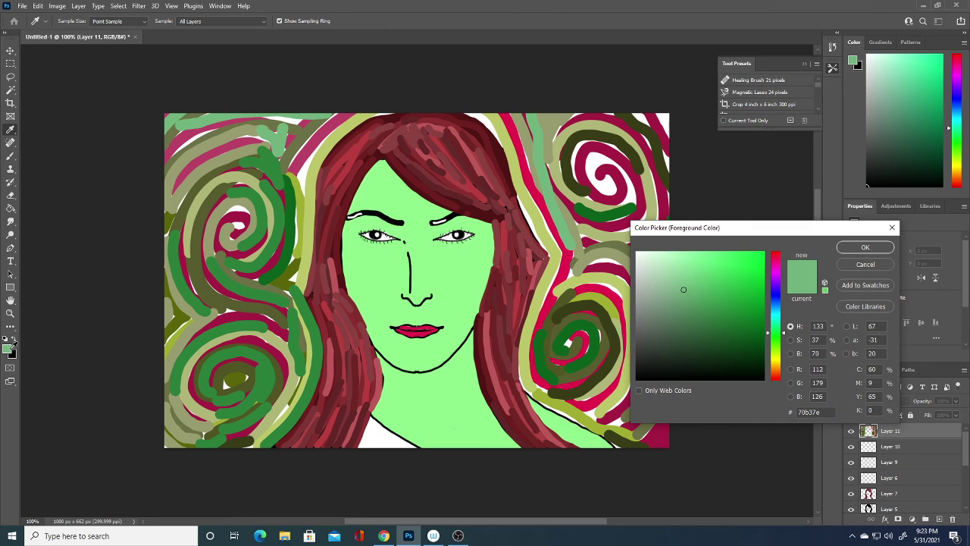
{"action": "left_click", "coordinate": [717, 316]}
{"action": "left_click", "coordinate": [867, 249]}
{"action": "mouse_move", "coordinate": [587, 263]}
{"action": "left_mouse_down"}
{"action": "mouse_move", "coordinate": [626, 267]}
{"action": "mouse_move", "coordinate": [595, 282]}
{"action": "mouse_move", "coordinate": [626, 304]}
{"action": "left_mouse_up"}
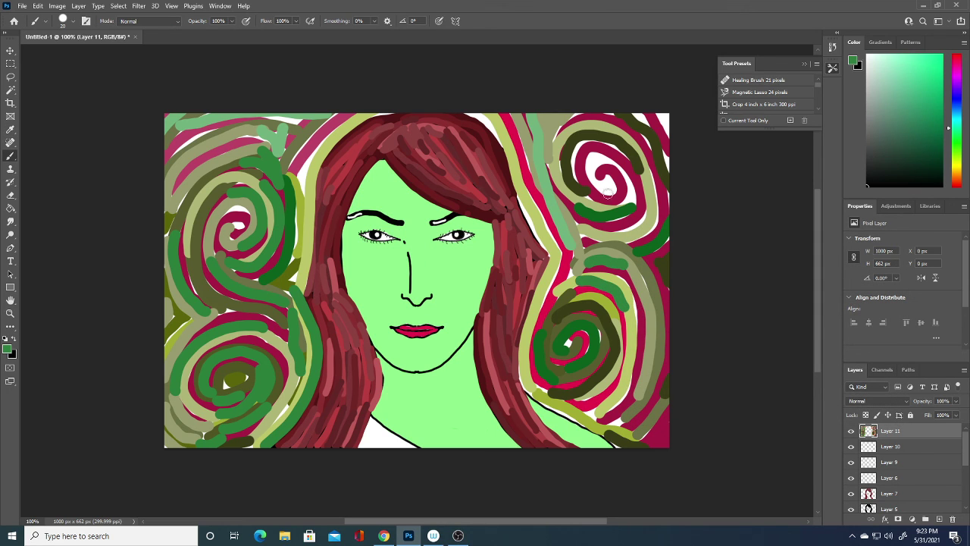
{"action": "mouse_move", "coordinate": [609, 185]}
{"action": "left_mouse_down"}
{"action": "mouse_move", "coordinate": [606, 195]}
{"action": "mouse_move", "coordinate": [592, 182]}
{"action": "mouse_move", "coordinate": [610, 156]}
{"action": "mouse_move", "coordinate": [630, 200]}
{"action": "left_mouse_up"}
Step: Choose a bright green and paint it around the top-right spiral and along the top-right corner
{"action": "left_click", "coordinate": [8, 349]}
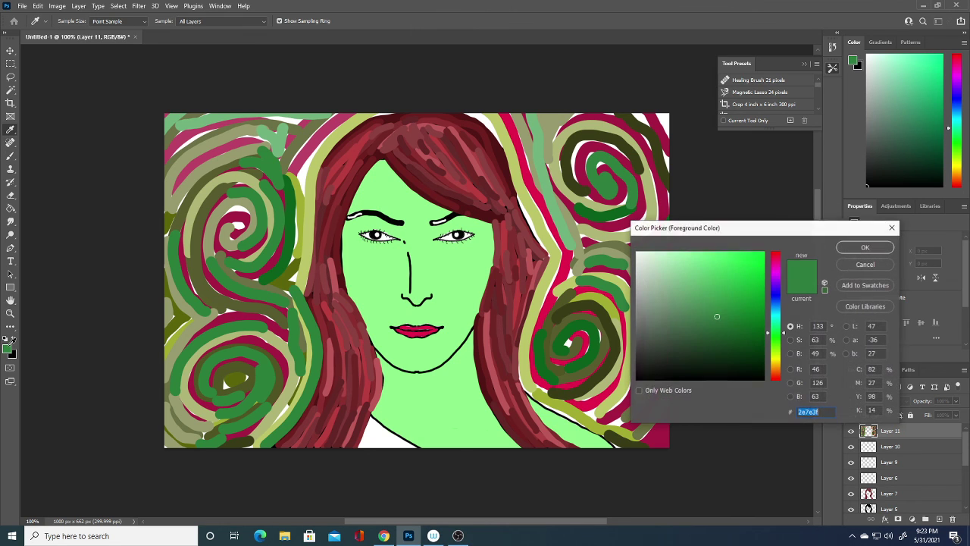
{"action": "left_click", "coordinate": [738, 268]}
{"action": "left_click", "coordinate": [865, 248]}
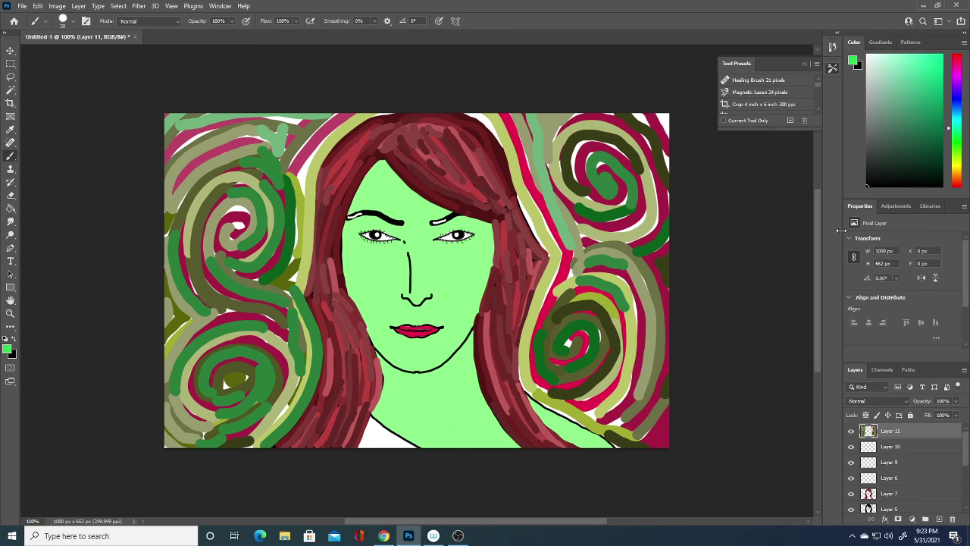
{"action": "mouse_move", "coordinate": [580, 183]}
{"action": "left_mouse_down"}
{"action": "mouse_move", "coordinate": [570, 171]}
{"action": "mouse_move", "coordinate": [595, 137]}
{"action": "mouse_move", "coordinate": [630, 148]}
{"action": "left_mouse_up"}
{"action": "right_click", "coordinate": [639, 139]}
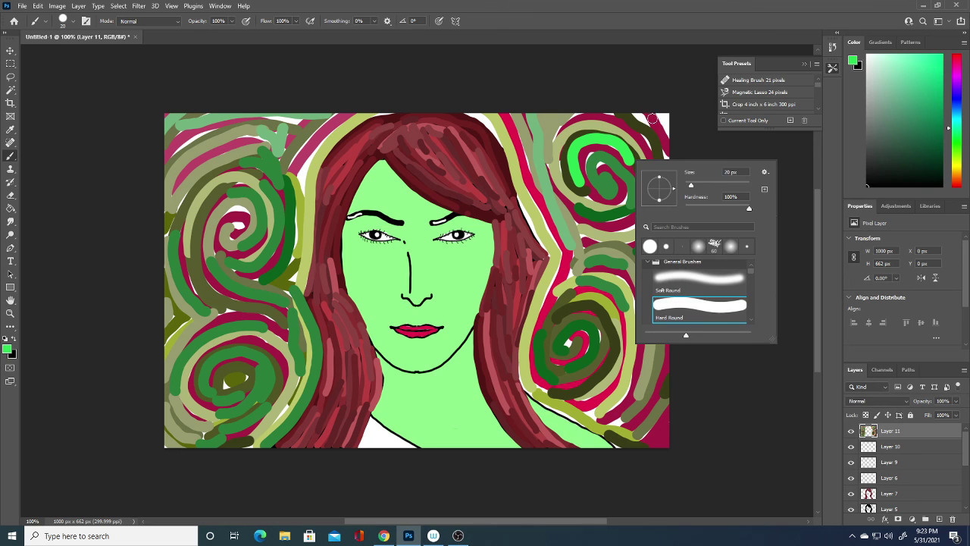
{"action": "left_click", "coordinate": [652, 119]}
{"action": "mouse_move", "coordinate": [631, 112]}
{"action": "left_mouse_down"}
{"action": "mouse_move", "coordinate": [669, 127]}
{"action": "mouse_move", "coordinate": [674, 173]}
{"action": "left_mouse_up"}
Step: Paint bright green through the lower-right and upper-right spirals and beside the hair
{"action": "mouse_move", "coordinate": [629, 392]}
{"action": "left_mouse_down"}
{"action": "mouse_move", "coordinate": [618, 423]}
{"action": "mouse_move", "coordinate": [638, 359]}
{"action": "left_mouse_up"}
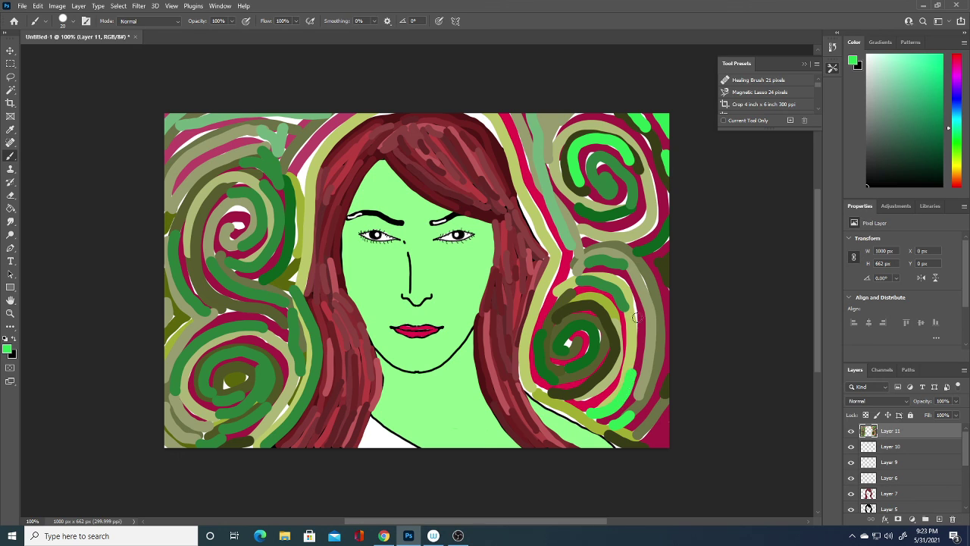
{"action": "left_click_drag", "start_coordinate": [636, 317], "coordinate": [574, 269]}
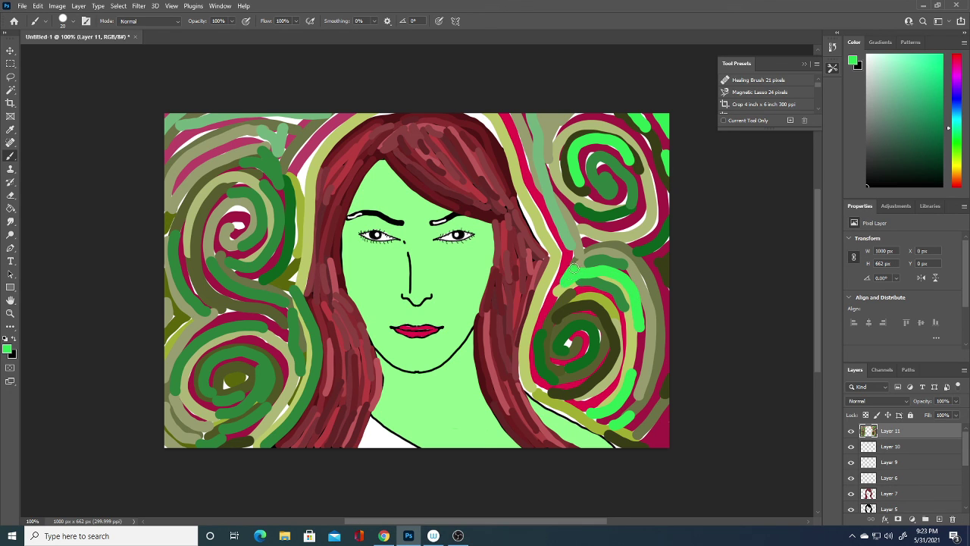
{"action": "mouse_move", "coordinate": [611, 229]}
{"action": "left_mouse_down"}
{"action": "mouse_move", "coordinate": [632, 226]}
{"action": "mouse_move", "coordinate": [650, 203]}
{"action": "left_mouse_up"}
{"action": "mouse_move", "coordinate": [623, 246]}
{"action": "left_mouse_down"}
{"action": "mouse_move", "coordinate": [643, 241]}
{"action": "mouse_move", "coordinate": [660, 191]}
{"action": "mouse_move", "coordinate": [648, 163]}
{"action": "left_mouse_up"}
{"action": "left_click_drag", "start_coordinate": [290, 281], "coordinate": [296, 254]}
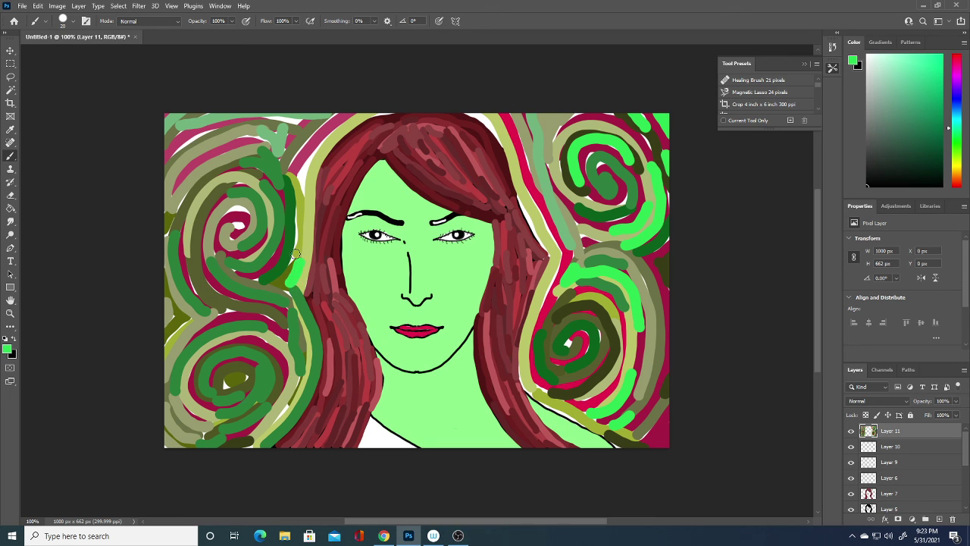
Step: Switch to vivid green #10f03f and paint beside the left hair, the top edge, and the left spirals
{"action": "left_click", "coordinate": [9, 351]}
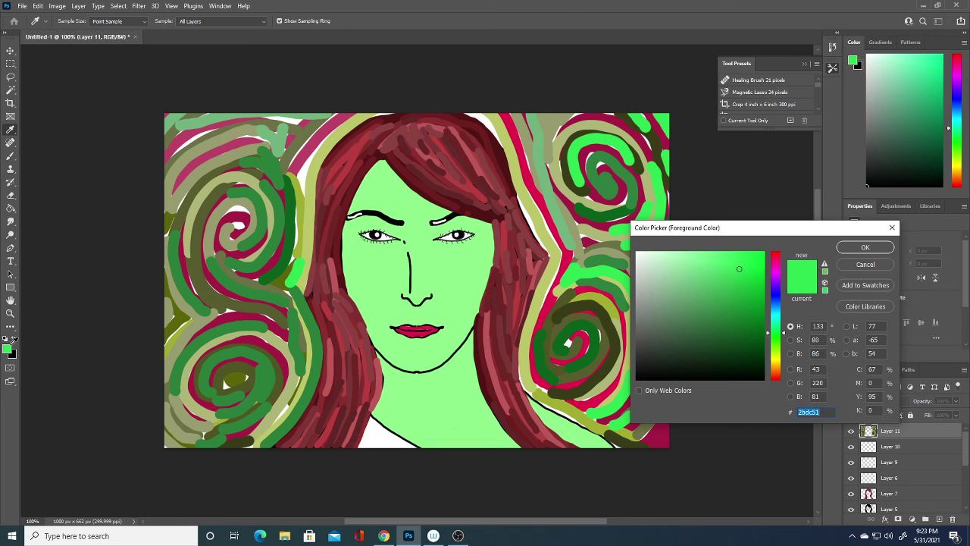
{"action": "left_click", "coordinate": [670, 261]}
{"action": "left_click", "coordinate": [758, 257]}
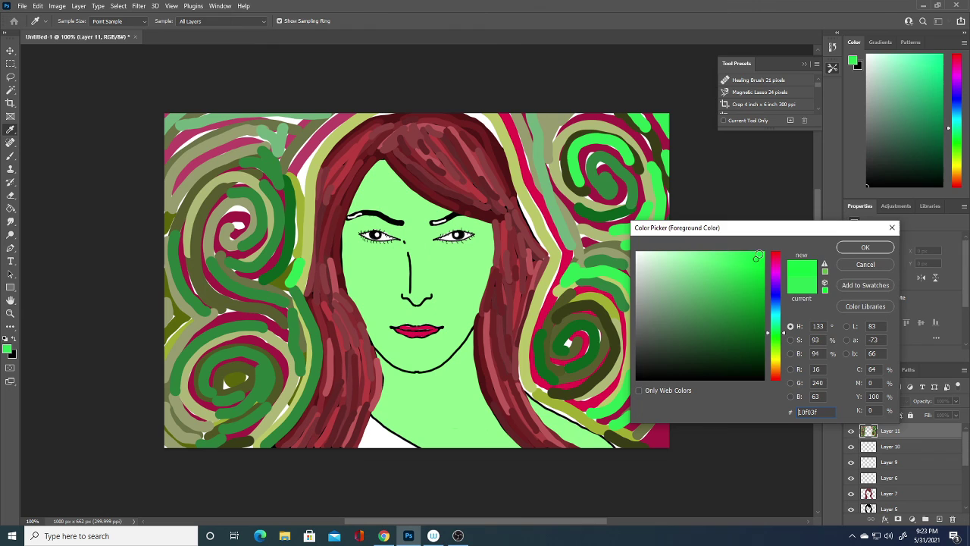
{"action": "left_click", "coordinate": [867, 248]}
{"action": "mouse_move", "coordinate": [302, 198]}
{"action": "left_mouse_down"}
{"action": "mouse_move", "coordinate": [304, 178]}
{"action": "mouse_move", "coordinate": [358, 115]}
{"action": "left_mouse_up"}
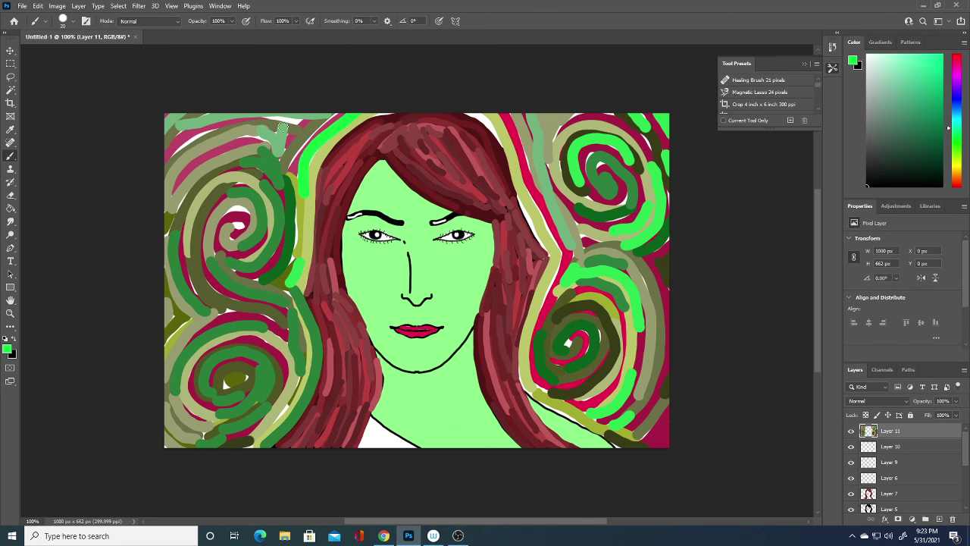
{"action": "mouse_move", "coordinate": [299, 116]}
{"action": "left_mouse_down"}
{"action": "mouse_move", "coordinate": [258, 114]}
{"action": "mouse_move", "coordinate": [168, 155]}
{"action": "left_mouse_up"}
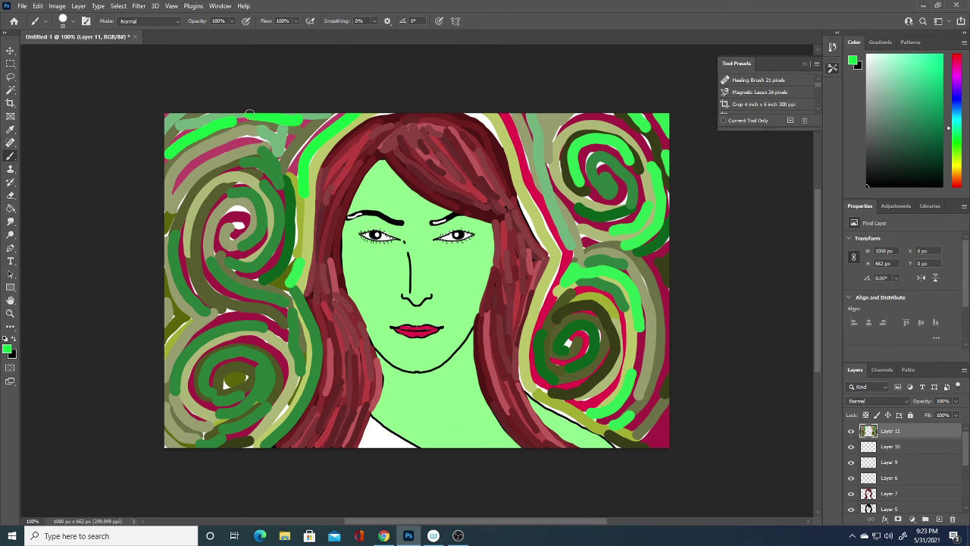
{"action": "mouse_move", "coordinate": [222, 214]}
{"action": "left_mouse_down"}
{"action": "mouse_move", "coordinate": [249, 208]}
{"action": "mouse_move", "coordinate": [244, 219]}
{"action": "left_mouse_up"}
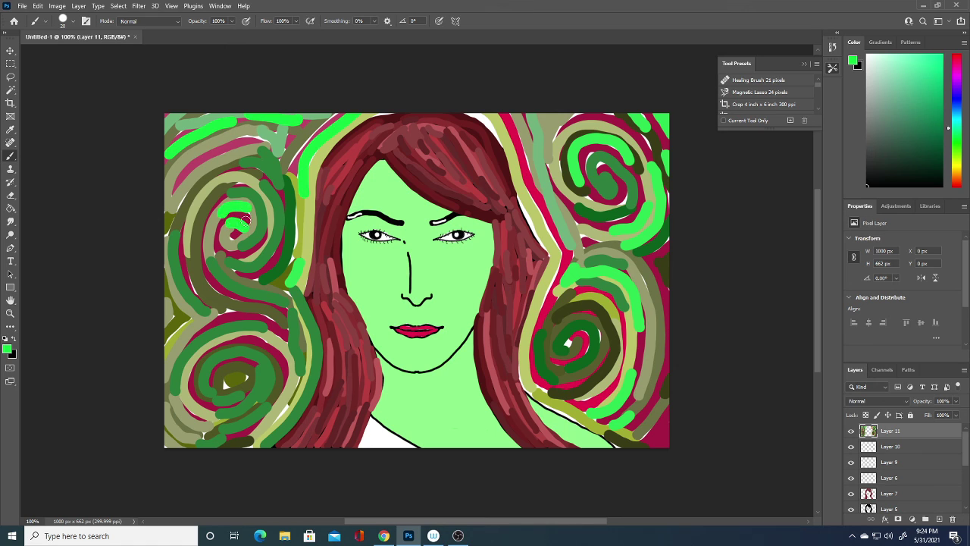
{"action": "left_click_drag", "start_coordinate": [167, 346], "coordinate": [200, 321]}
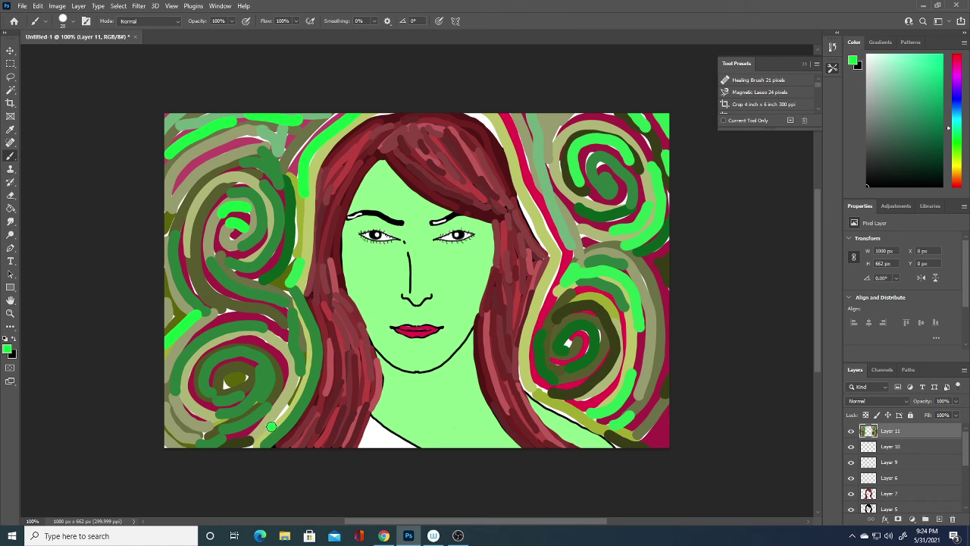
Step: Add more vivid green to the lower-left, lower-right and upper-right spirals and the left hair edge
{"action": "left_click_drag", "start_coordinate": [271, 427], "coordinate": [296, 397]}
{"action": "left_click_drag", "start_coordinate": [218, 379], "coordinate": [244, 392]}
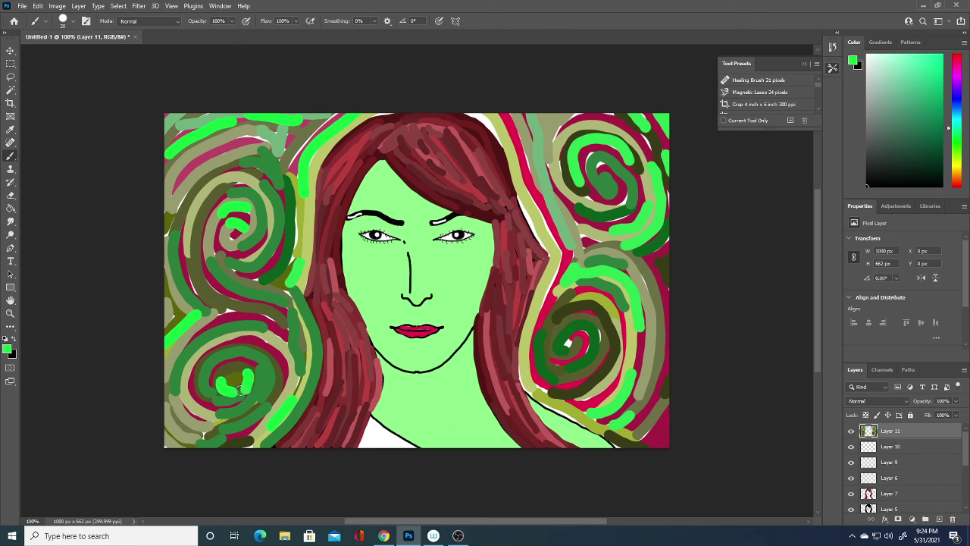
{"action": "left_click_drag", "start_coordinate": [559, 395], "coordinate": [535, 386]}
{"action": "left_click_drag", "start_coordinate": [567, 348], "coordinate": [581, 335]}
{"action": "left_click_drag", "start_coordinate": [624, 206], "coordinate": [630, 185]}
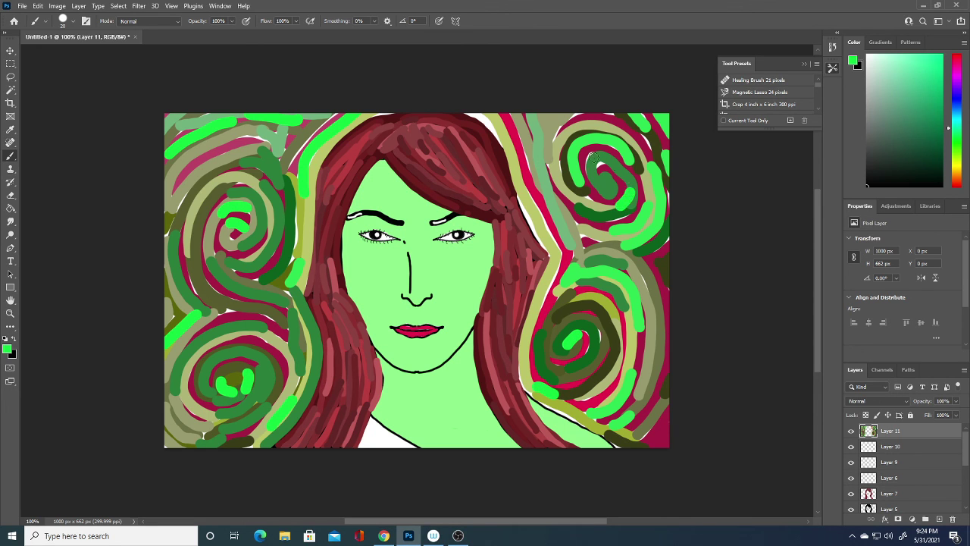
{"action": "mouse_move", "coordinate": [593, 157]}
{"action": "left_mouse_down"}
{"action": "mouse_move", "coordinate": [606, 169]}
{"action": "mouse_move", "coordinate": [583, 191]}
{"action": "mouse_move", "coordinate": [606, 194]}
{"action": "left_mouse_up"}
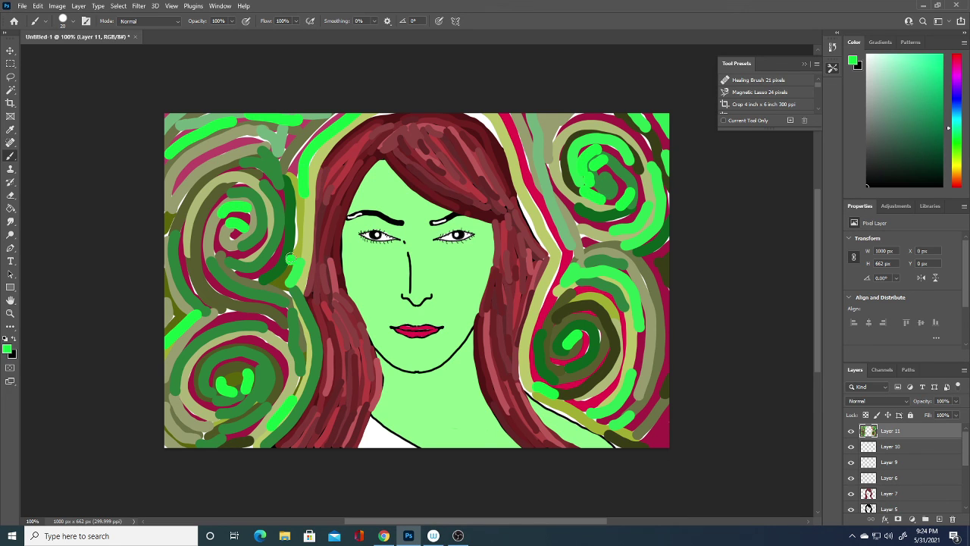
{"action": "left_click_drag", "start_coordinate": [291, 259], "coordinate": [297, 183]}
Step: Choose forest green #074f17 and paint it along the right hair edge, the left spiral, and lower-right hair
{"action": "left_click", "coordinate": [10, 350]}
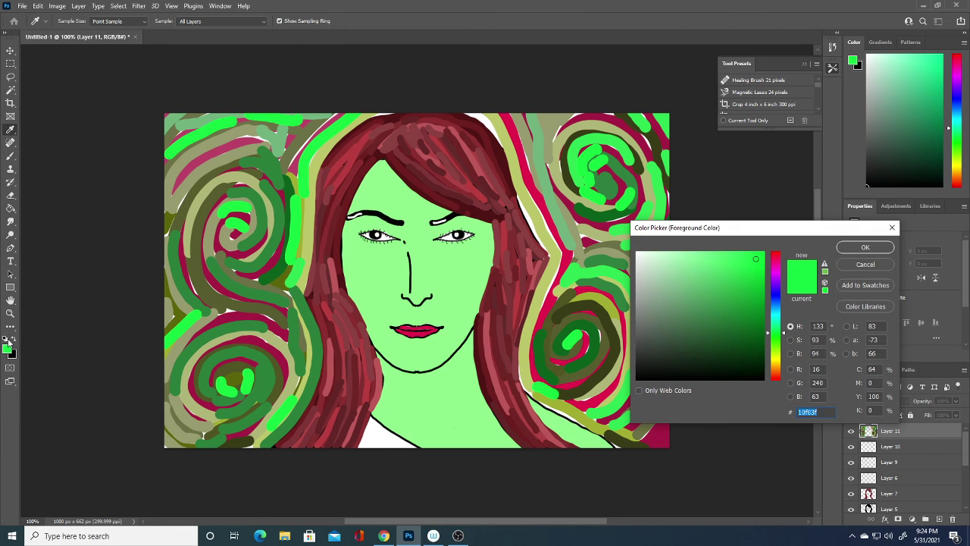
{"action": "left_click", "coordinate": [753, 339]}
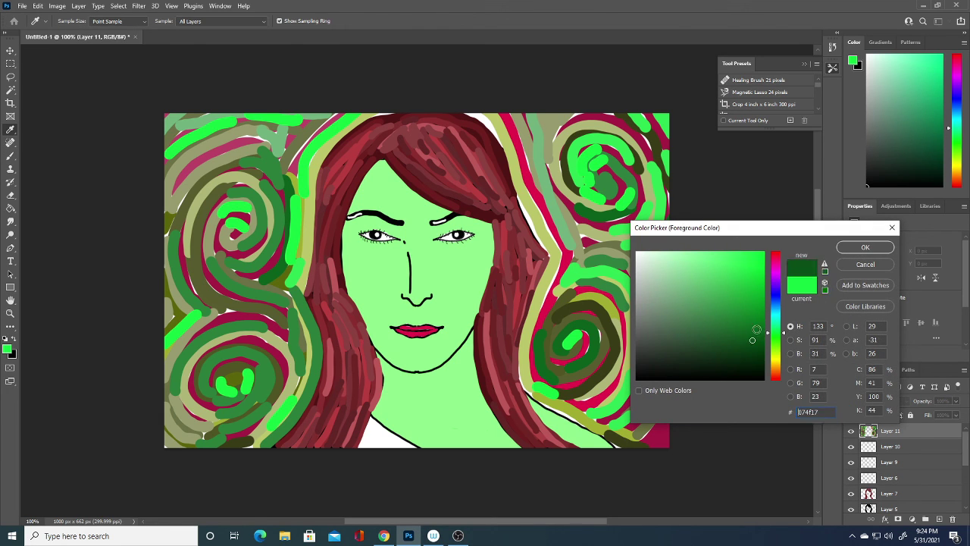
{"action": "left_click", "coordinate": [871, 250]}
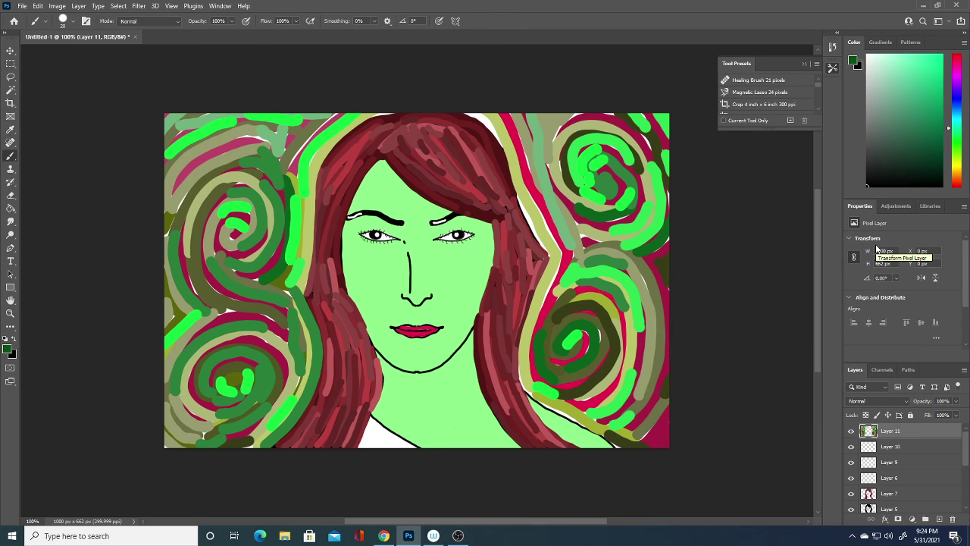
{"action": "mouse_move", "coordinate": [546, 255]}
{"action": "left_mouse_down"}
{"action": "mouse_move", "coordinate": [482, 119]}
{"action": "mouse_move", "coordinate": [328, 144]}
{"action": "mouse_move", "coordinate": [372, 85]}
{"action": "left_mouse_up"}
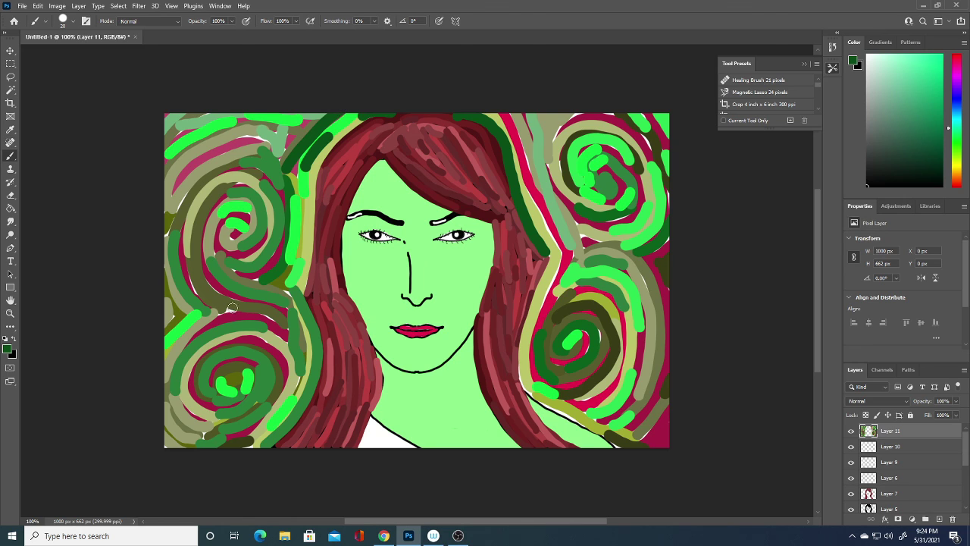
{"action": "left_click_drag", "start_coordinate": [267, 319], "coordinate": [227, 311]}
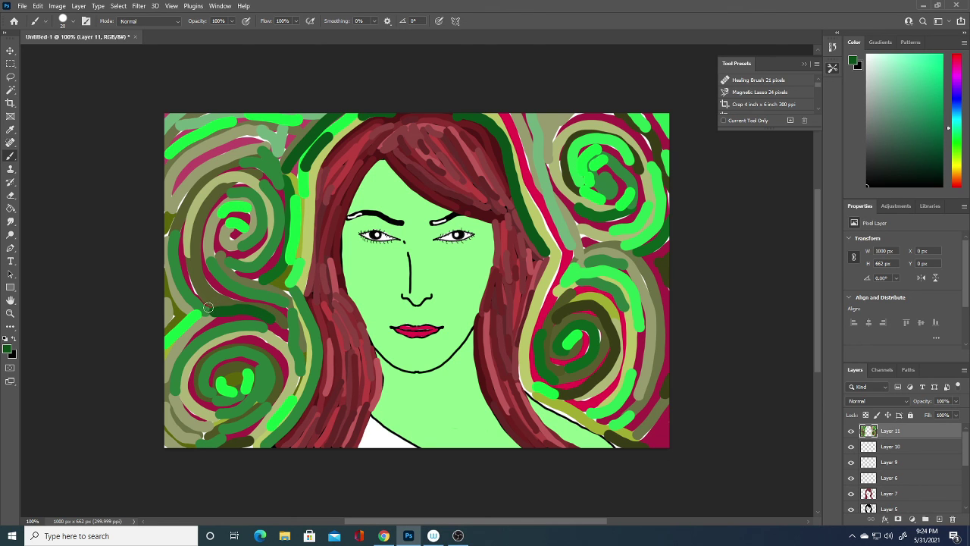
{"action": "mouse_move", "coordinate": [208, 307]}
{"action": "left_mouse_down"}
{"action": "mouse_move", "coordinate": [184, 226]}
{"action": "mouse_move", "coordinate": [221, 161]}
{"action": "mouse_move", "coordinate": [274, 127]}
{"action": "left_mouse_up"}
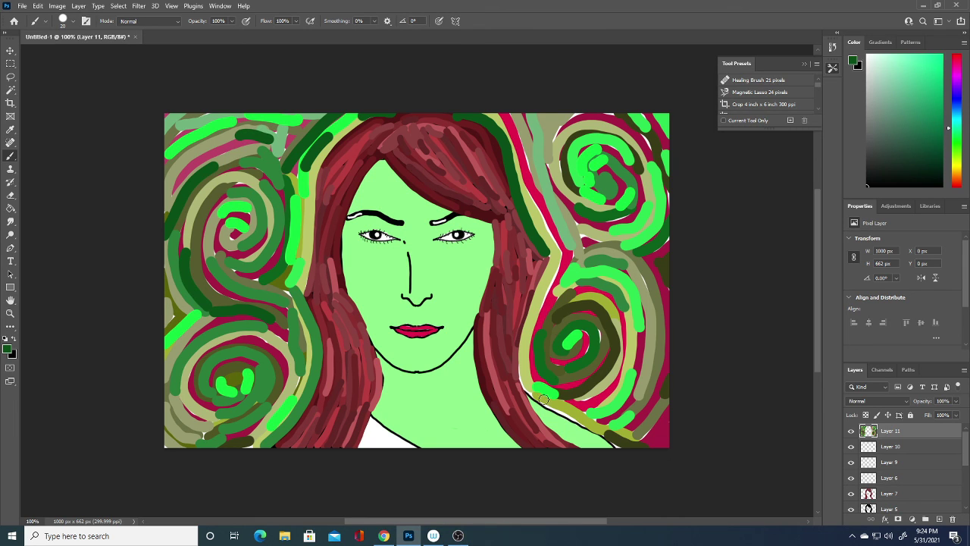
{"action": "mouse_move", "coordinate": [624, 446]}
{"action": "left_mouse_down"}
{"action": "mouse_move", "coordinate": [518, 373]}
{"action": "mouse_move", "coordinate": [559, 225]}
{"action": "left_mouse_up"}
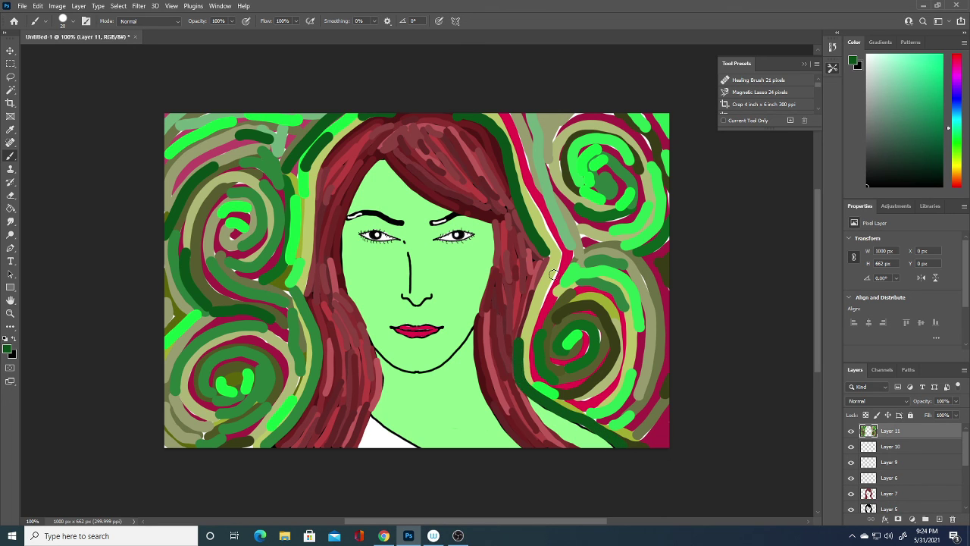
Step: Choose medium green #208635 and trace it along the upper-right hair edge and both right-side swirls
{"action": "left_click", "coordinate": [7, 349]}
{"action": "left_click", "coordinate": [734, 312]}
{"action": "left_click", "coordinate": [877, 246]}
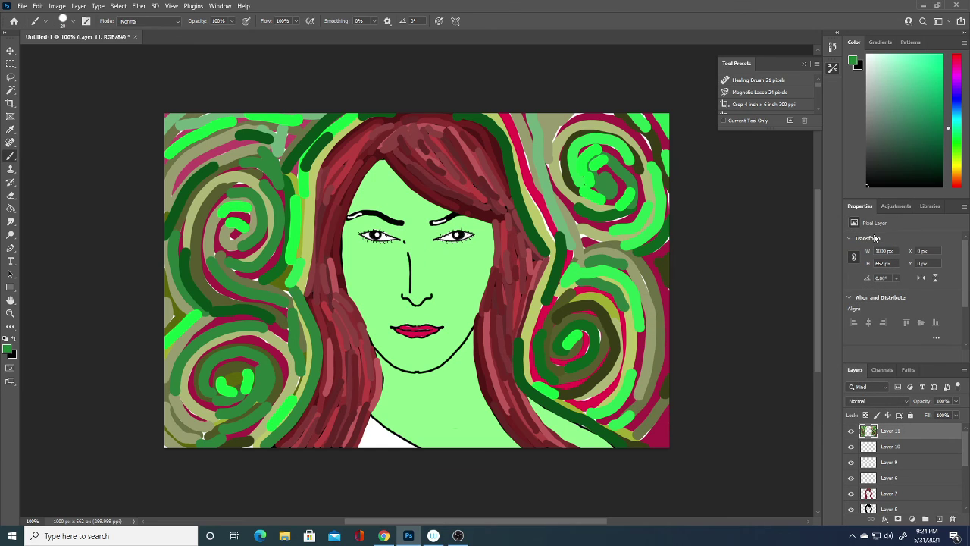
{"action": "mouse_move", "coordinate": [557, 240]}
{"action": "left_mouse_down"}
{"action": "mouse_move", "coordinate": [530, 188]}
{"action": "mouse_move", "coordinate": [525, 115]}
{"action": "left_mouse_up"}
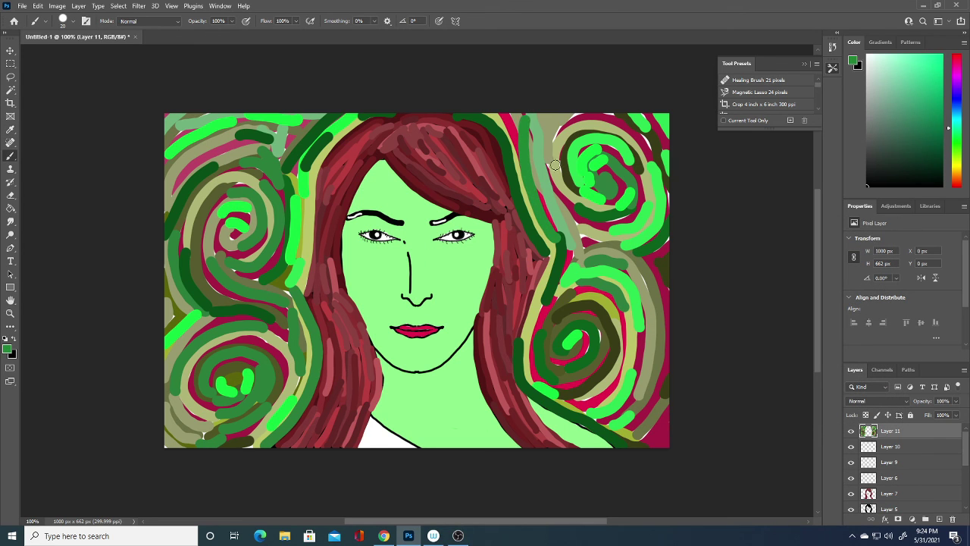
{"action": "mouse_move", "coordinate": [555, 167]}
{"action": "left_mouse_down"}
{"action": "mouse_move", "coordinate": [561, 131]}
{"action": "mouse_move", "coordinate": [648, 140]}
{"action": "mouse_move", "coordinate": [665, 178]}
{"action": "left_mouse_up"}
{"action": "left_click_drag", "start_coordinate": [661, 249], "coordinate": [641, 225]}
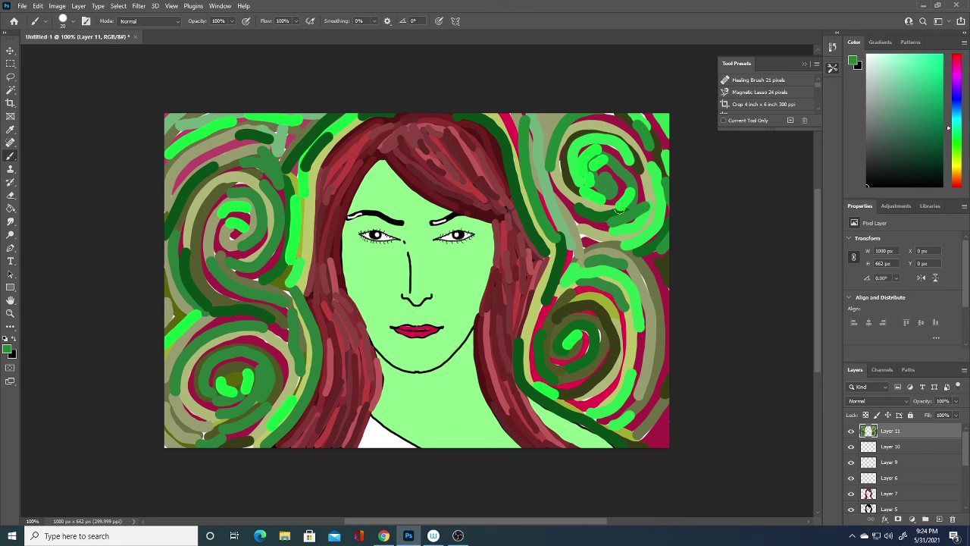
{"action": "left_click_drag", "start_coordinate": [639, 436], "coordinate": [656, 422]}
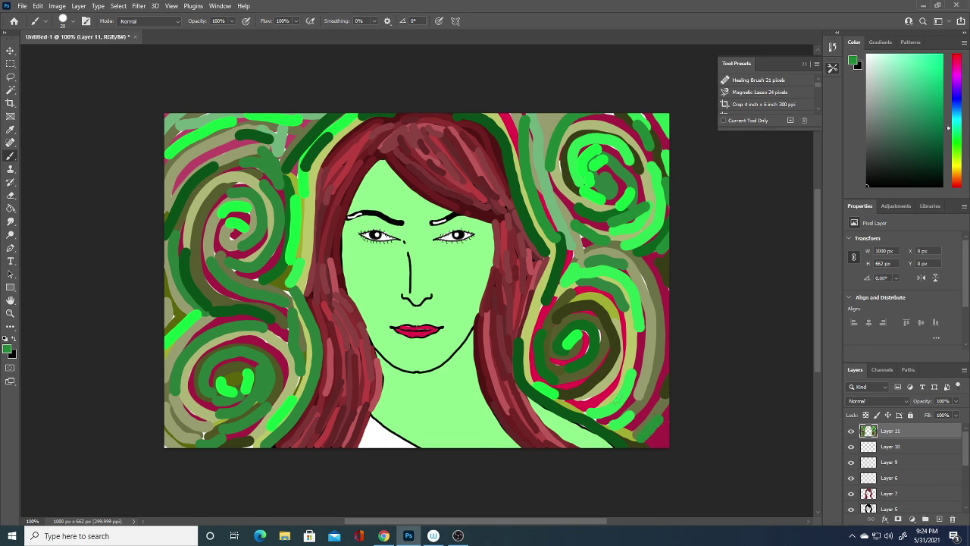
{"action": "mouse_move", "coordinate": [584, 402]}
{"action": "left_mouse_down"}
{"action": "mouse_move", "coordinate": [599, 324]}
{"action": "mouse_move", "coordinate": [585, 341]}
{"action": "left_mouse_up"}
Step: Trace medium green around the upper-left and lower-left swirls, the top-left corner, and the right swirl's edge
{"action": "left_click_drag", "start_coordinate": [293, 301], "coordinate": [219, 267]}
{"action": "mouse_move", "coordinate": [238, 302]}
{"action": "left_mouse_down"}
{"action": "mouse_move", "coordinate": [200, 257]}
{"action": "mouse_move", "coordinate": [251, 199]}
{"action": "mouse_move", "coordinate": [236, 185]}
{"action": "mouse_move", "coordinate": [232, 157]}
{"action": "left_mouse_up"}
{"action": "left_click_drag", "start_coordinate": [184, 133], "coordinate": [222, 113]}
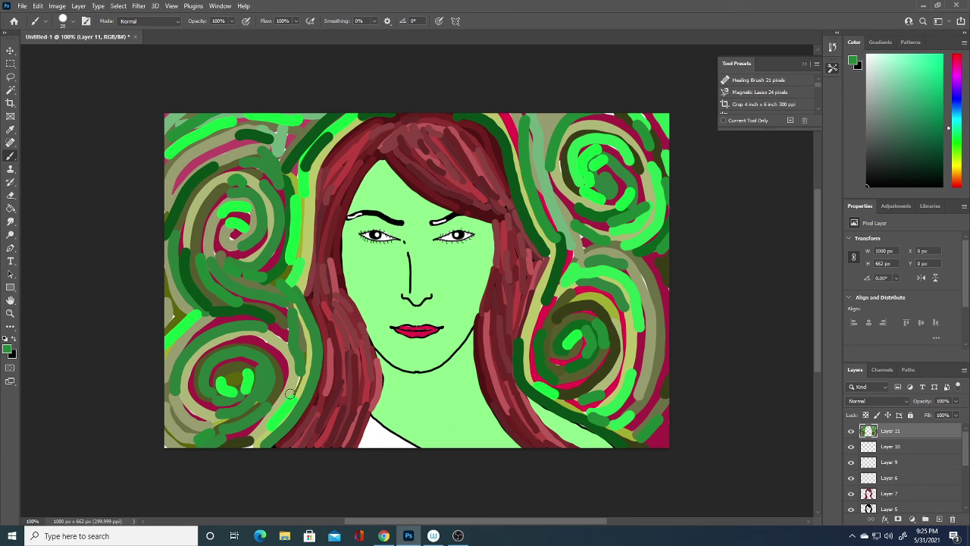
{"action": "left_click_drag", "start_coordinate": [291, 397], "coordinate": [304, 352]}
{"action": "left_click_drag", "start_coordinate": [541, 312], "coordinate": [549, 239]}
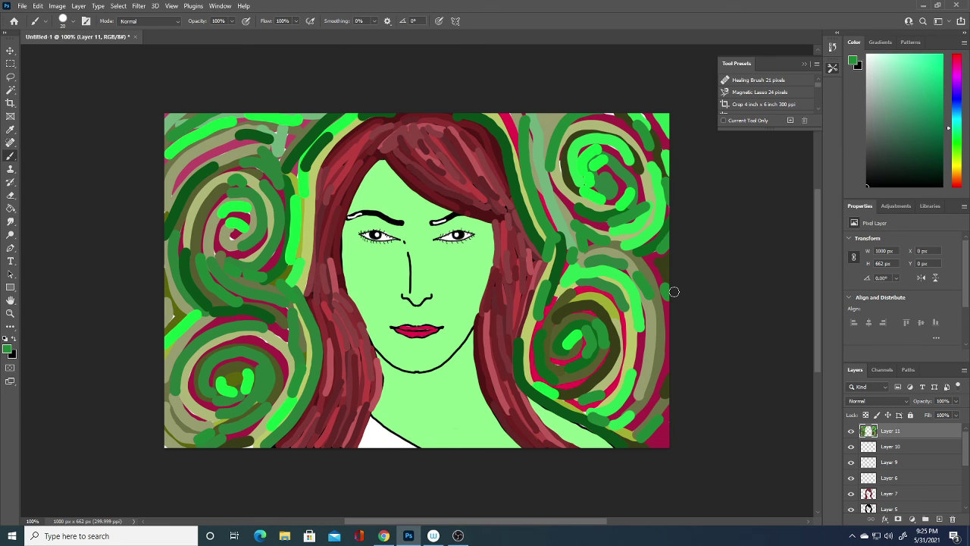
Step: Bring up OBS briefly, return to Photoshop, and reopen then close the foreground Color Picker
{"action": "left_click", "coordinate": [458, 536]}
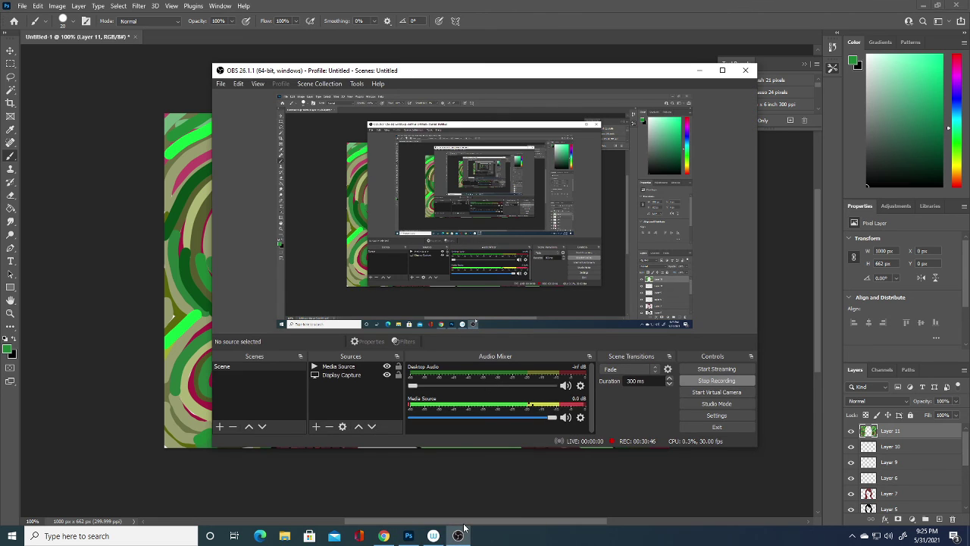
{"action": "left_click", "coordinate": [678, 473]}
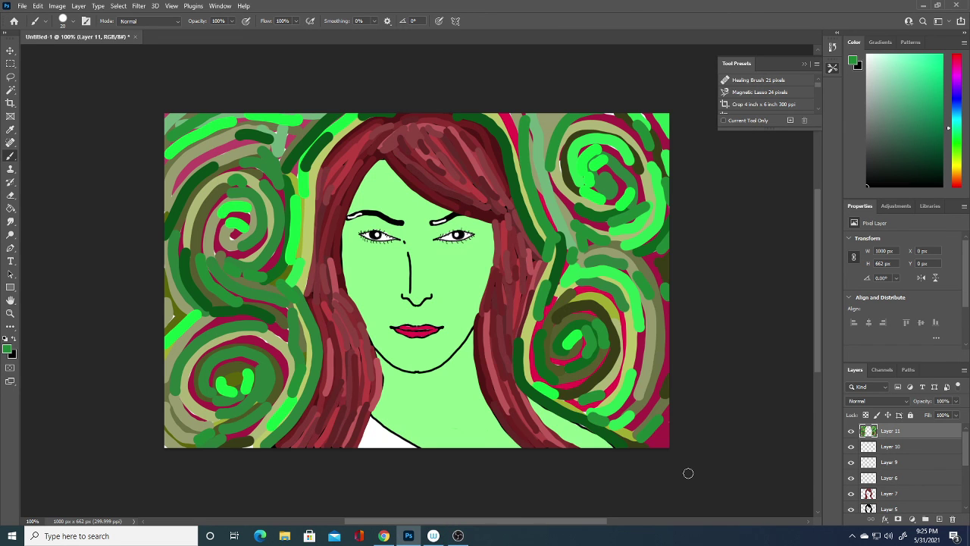
{"action": "left_click", "coordinate": [7, 348]}
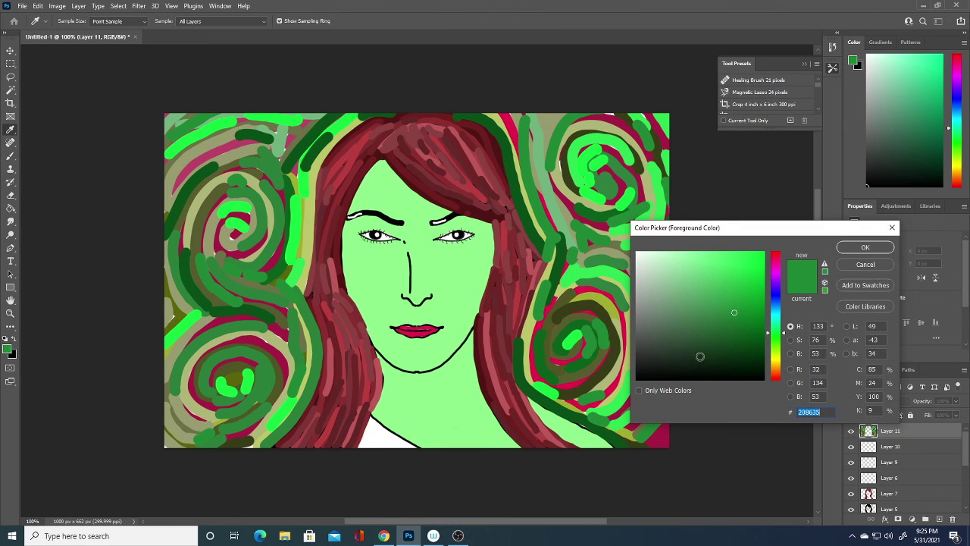
{"action": "left_click", "coordinate": [879, 247]}
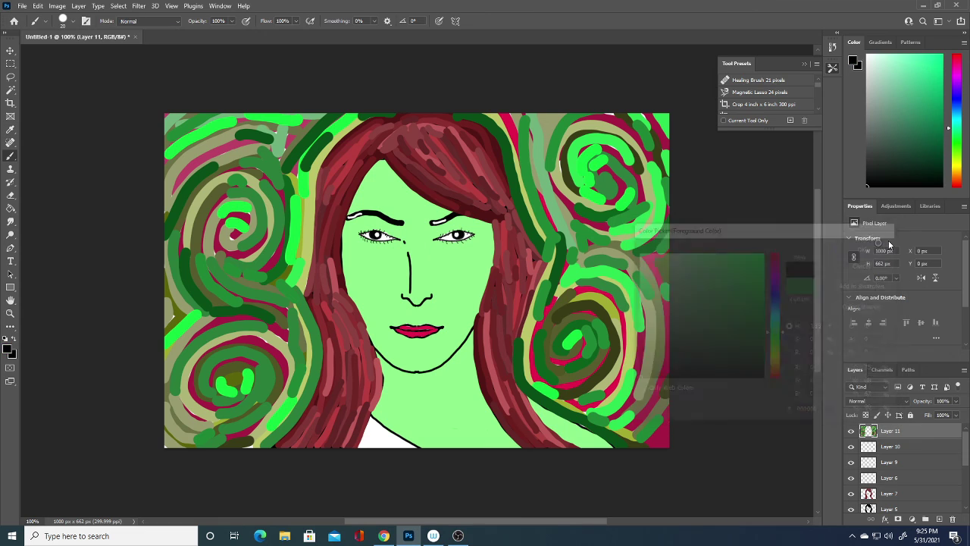
Step: Add Layer 12, draw a thin 7 px black loop over the lower-right swirl, and bring OBS forward
{"action": "left_click", "coordinate": [939, 520]}
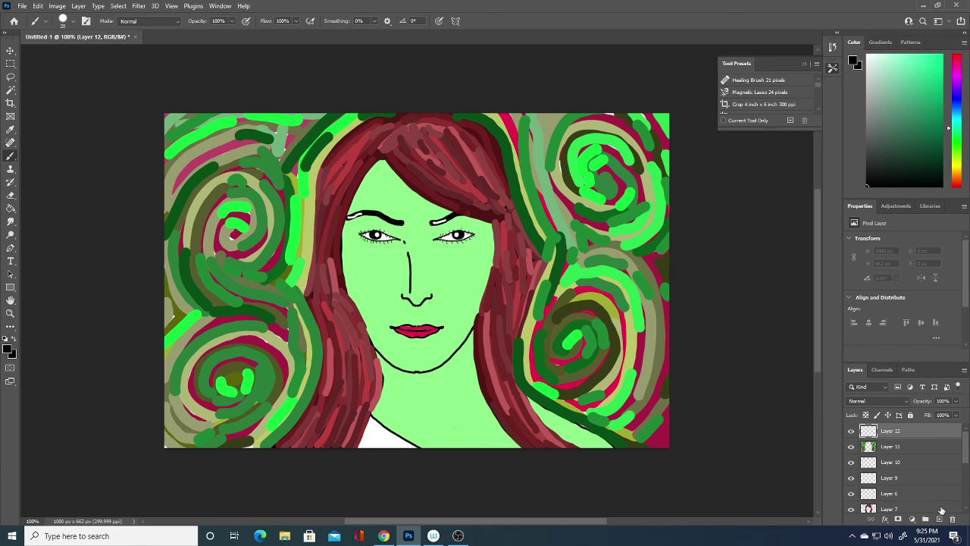
{"action": "right_click", "coordinate": [583, 370]}
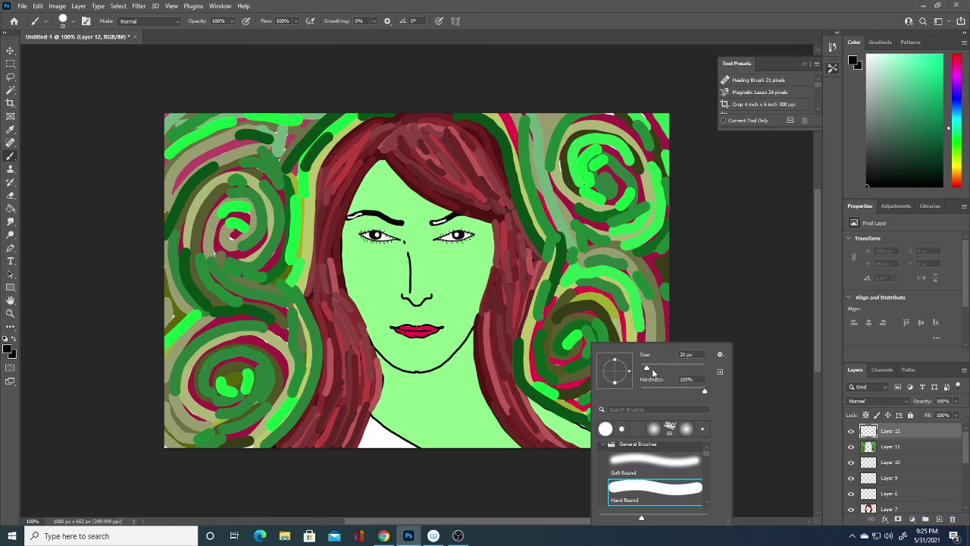
{"action": "left_click_drag", "start_coordinate": [646, 370], "coordinate": [643, 370]}
{"action": "key", "text": "Return"}
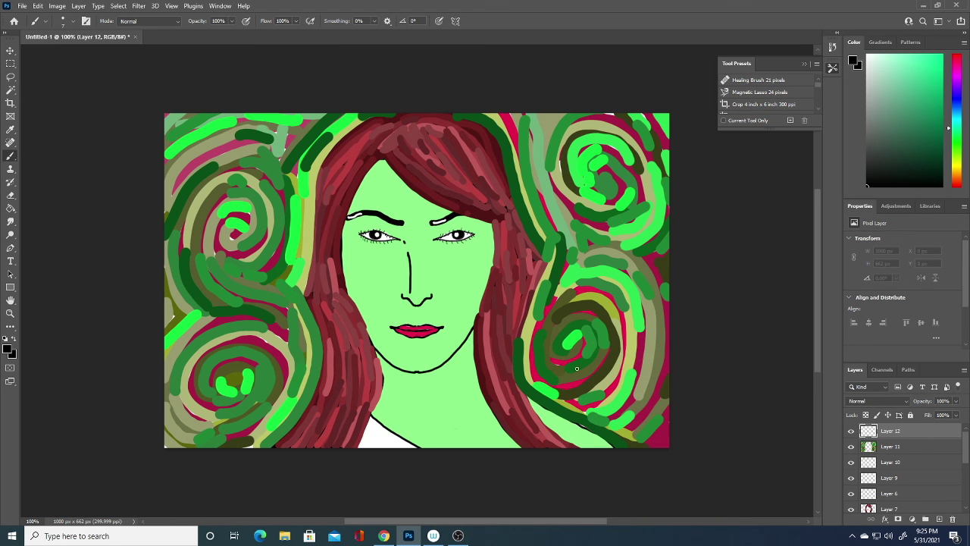
{"action": "mouse_move", "coordinate": [582, 390]}
{"action": "left_mouse_down"}
{"action": "mouse_move", "coordinate": [626, 390]}
{"action": "mouse_move", "coordinate": [620, 336]}
{"action": "left_mouse_up"}
{"action": "left_click", "coordinate": [458, 536]}
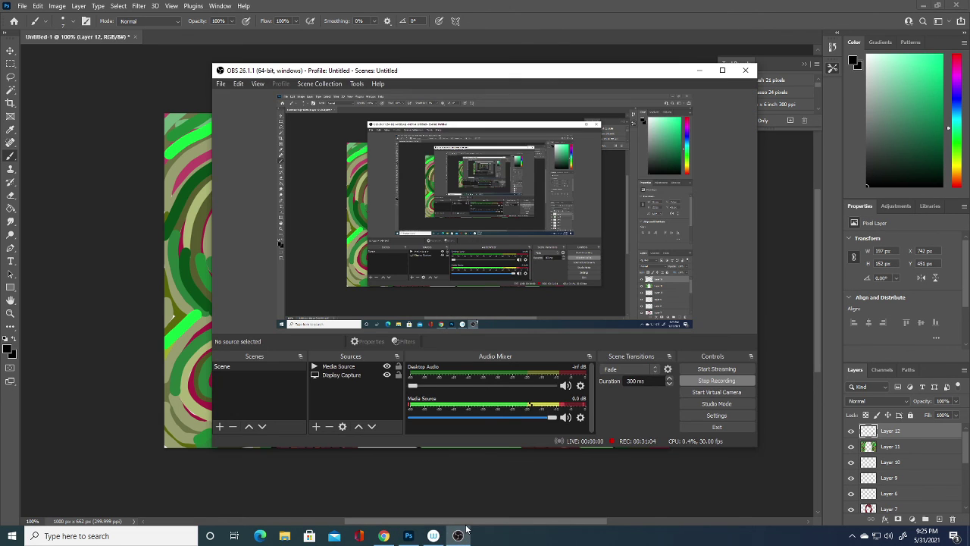